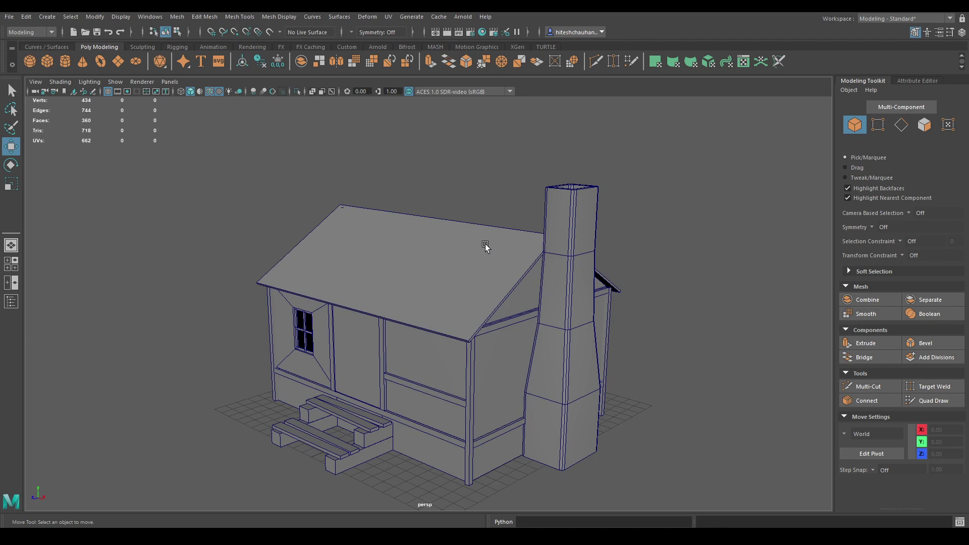
Switch the workspace to UV Editing.
alt+drag(668, 345, 526, 288)
alt+middle_drag(526, 288, 469, 282)
alt+drag(470, 281, 487, 293)
click(906, 19)
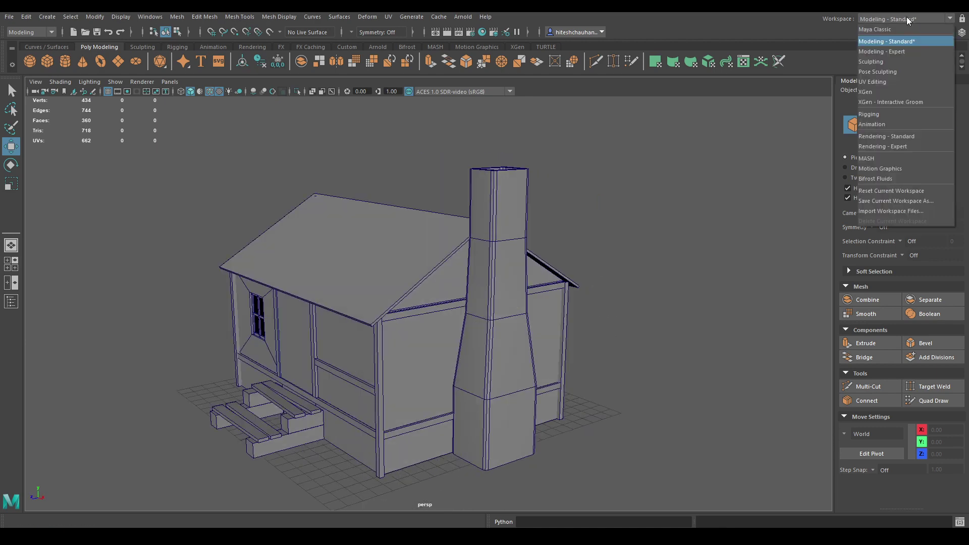
click(891, 82)
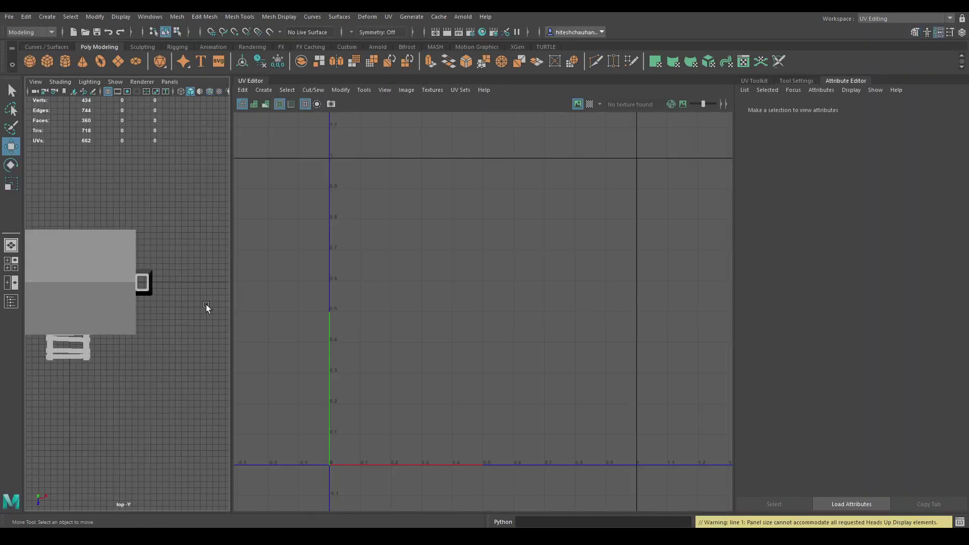
Show the house in perspective with its wireframe over the shading, and open the UV Toolkit.
key(space)
drag(196, 262, 158, 262)
alt+right_drag(157, 263, 189, 312)
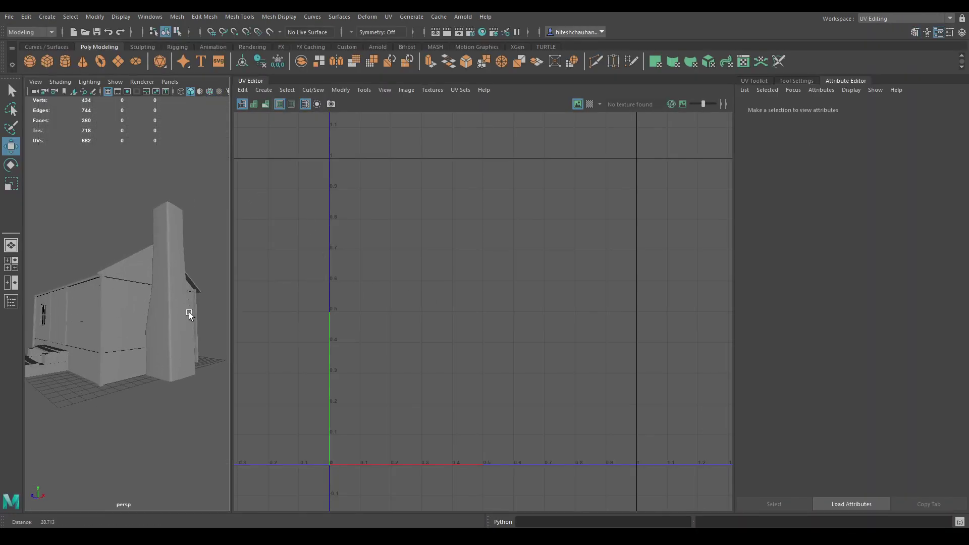
click(765, 82)
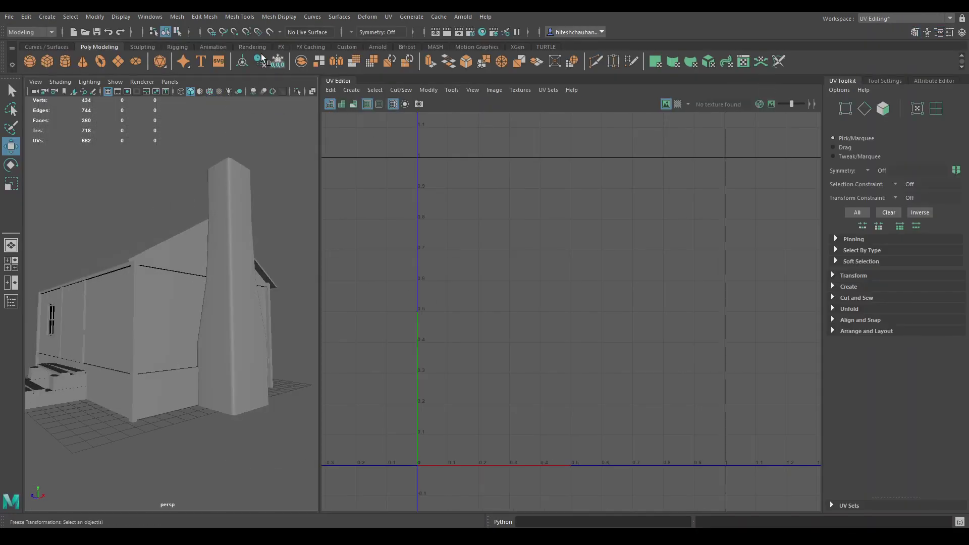
click(207, 93)
Delete three of the house's corner posts, leaving only the front post nearest the chimney.
mouse_move(176, 210)
alt+mouse_down()
mouse_move(210, 249)
mouse_move(210, 224)
mouse_move(156, 199)
mouse_move(135, 211)
alt+mouse_up()
scroll(210, 220, down, 1)
alt+right_drag(135, 211, 153, 237)
alt+middle_drag(154, 237, 184, 231)
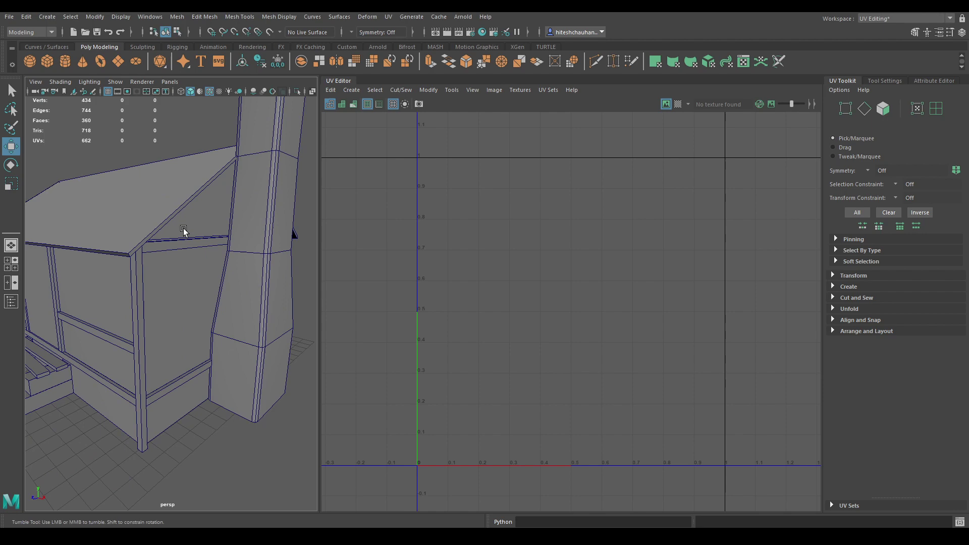
click(255, 284)
alt+drag(203, 293, 218, 325)
alt+right_drag(219, 325, 190, 277)
mouse_move(190, 277)
alt+mouse_down()
mouse_move(186, 251)
mouse_move(187, 279)
alt+mouse_up()
alt+right_drag(188, 279, 181, 224)
click(183, 288)
alt+drag(183, 289, 302, 308)
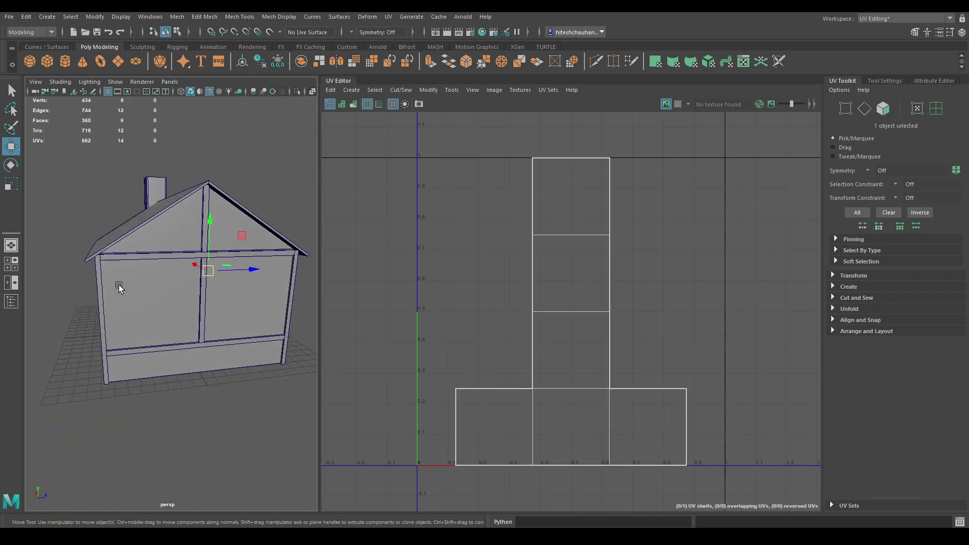
click(291, 289)
alt+drag(134, 315, 136, 356)
shift+click(235, 322)
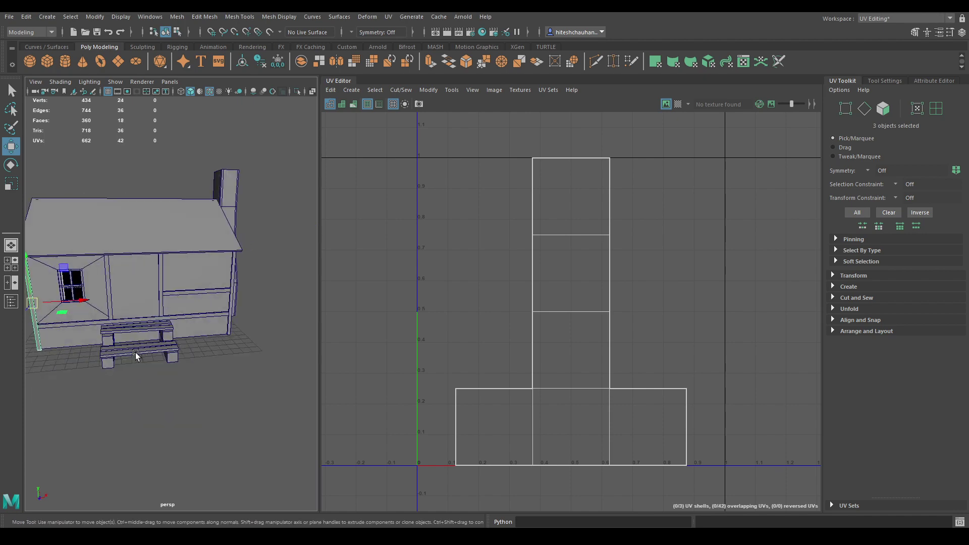
click(136, 356)
Delete the lower rail, upper beam and vertical middle posts on the gable wall opposite the chimney.
alt+drag(216, 288, 152, 328)
alt+right_drag(202, 234, 211, 323)
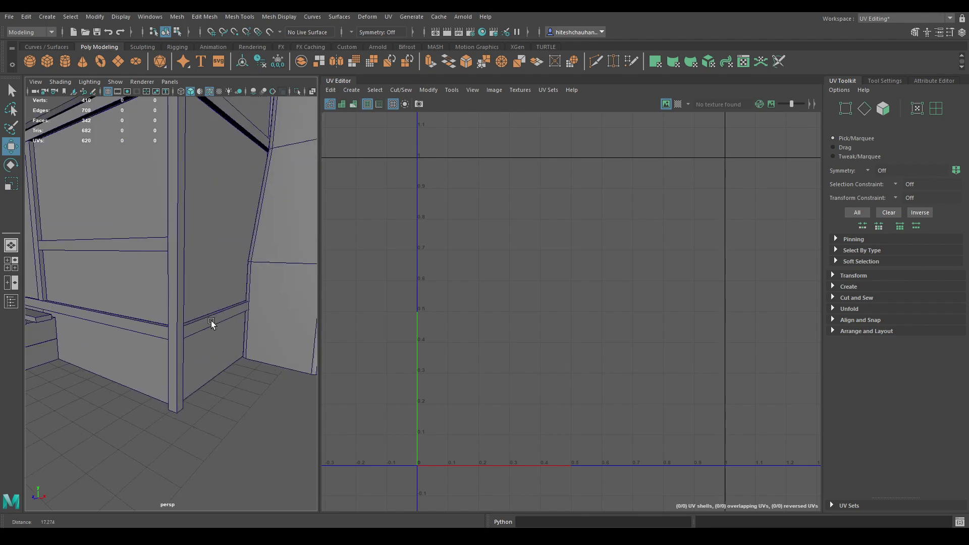
alt+drag(211, 337, 275, 353)
alt+right_drag(275, 353, 157, 236)
alt+drag(157, 237, 238, 242)
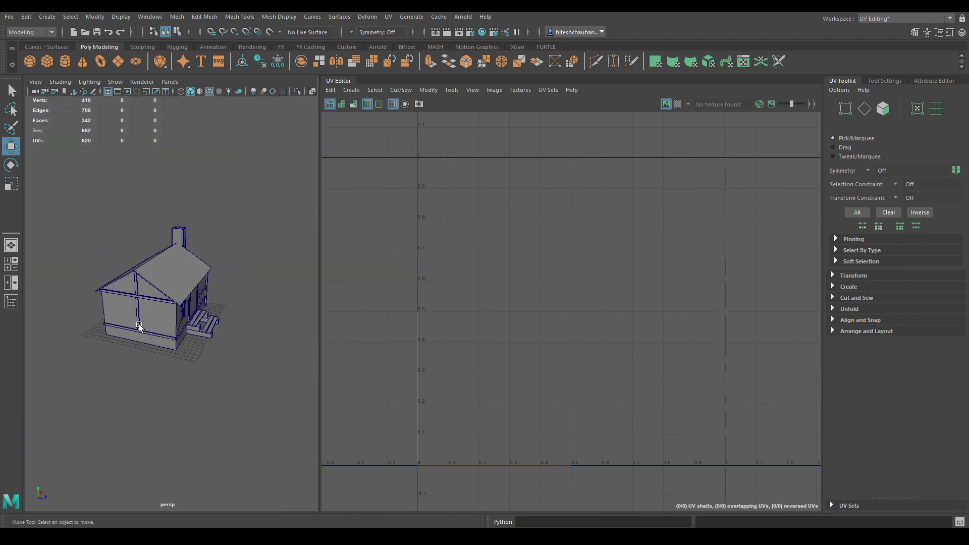
alt+right_drag(140, 326, 159, 365)
click(145, 382)
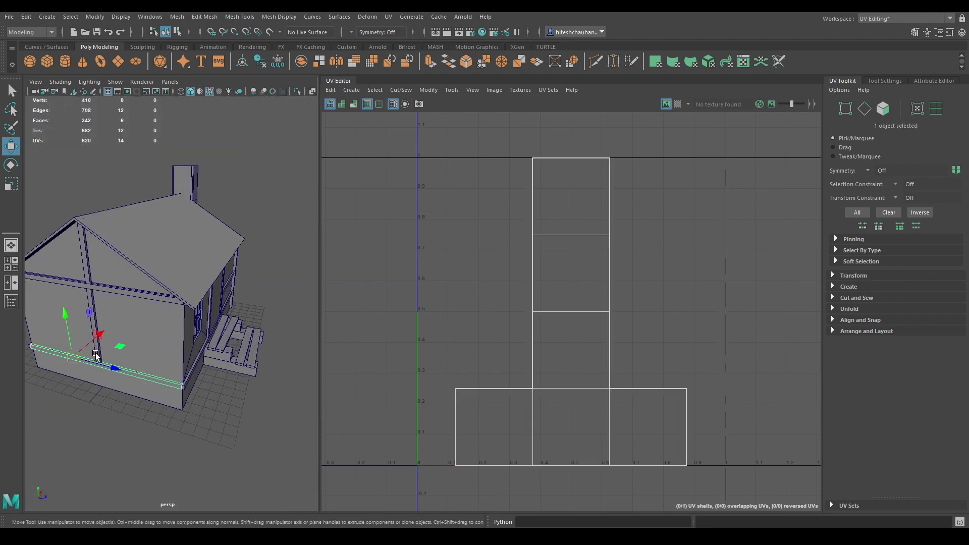
shift+drag(96, 355, 97, 286)
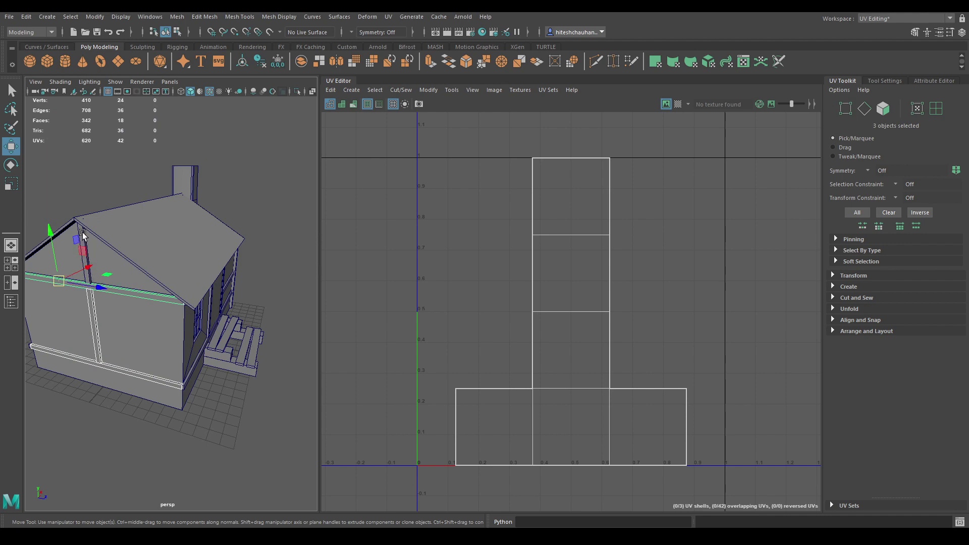
key(Delete)
Delete the beam under the eave and the lower rail on the back wall.
alt+drag(128, 276, 213, 251)
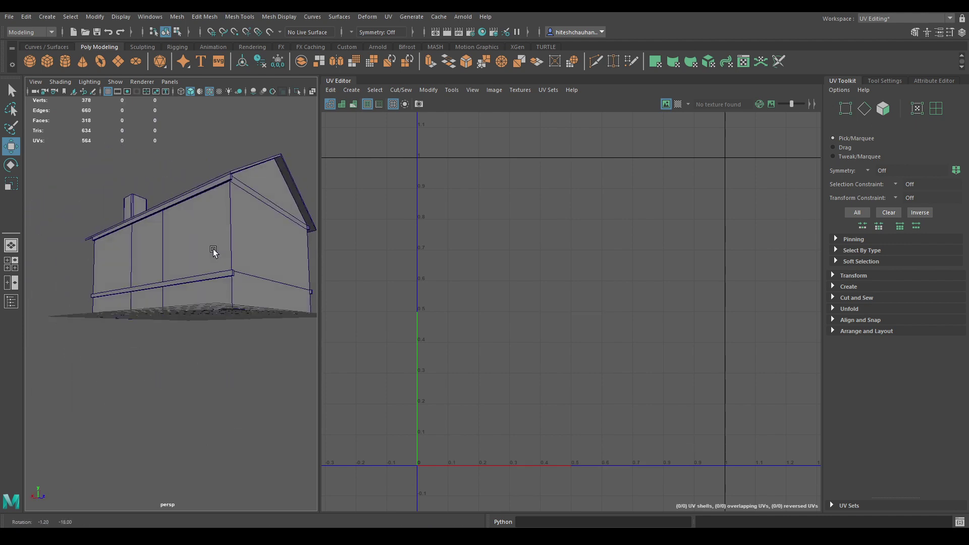
click(211, 183)
click(216, 187)
key(Delete)
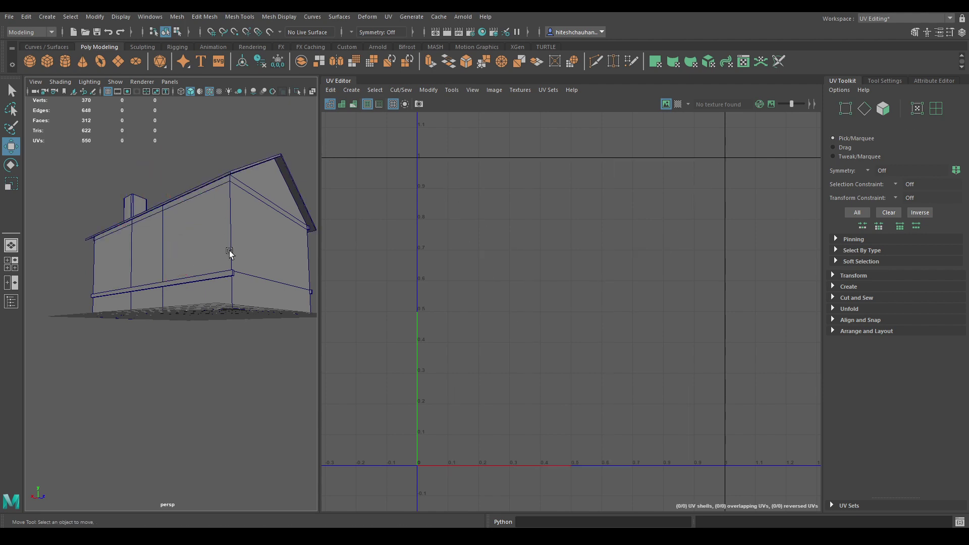
click(224, 273)
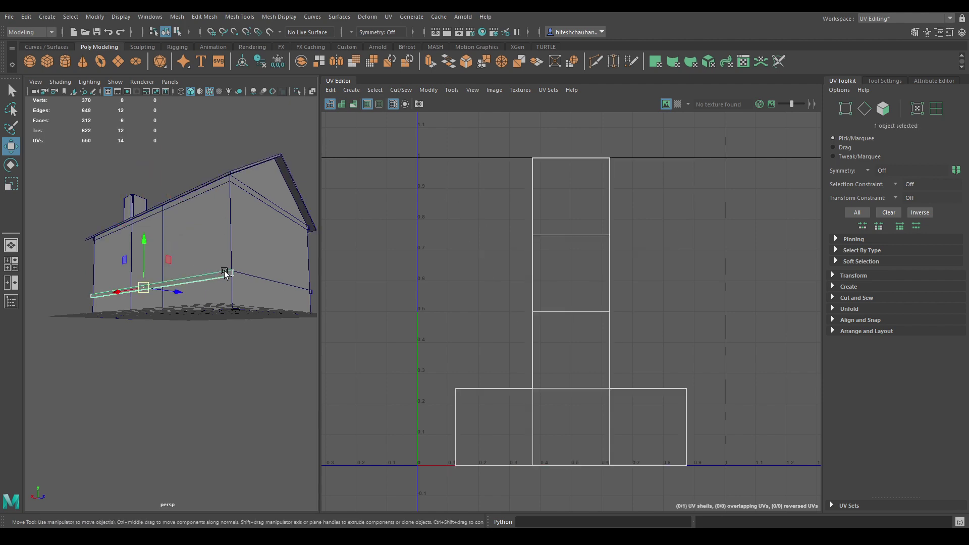
key(Delete)
Delete the beam under the front eave and the vertical post on the chimney side of the front door panel.
alt+drag(245, 241, 121, 272)
alt+right_drag(121, 272, 151, 276)
alt+drag(151, 276, 144, 242)
alt+middle_drag(144, 242, 175, 329)
alt+right_drag(175, 329, 202, 347)
alt+drag(202, 347, 194, 368)
alt+right_drag(194, 367, 196, 295)
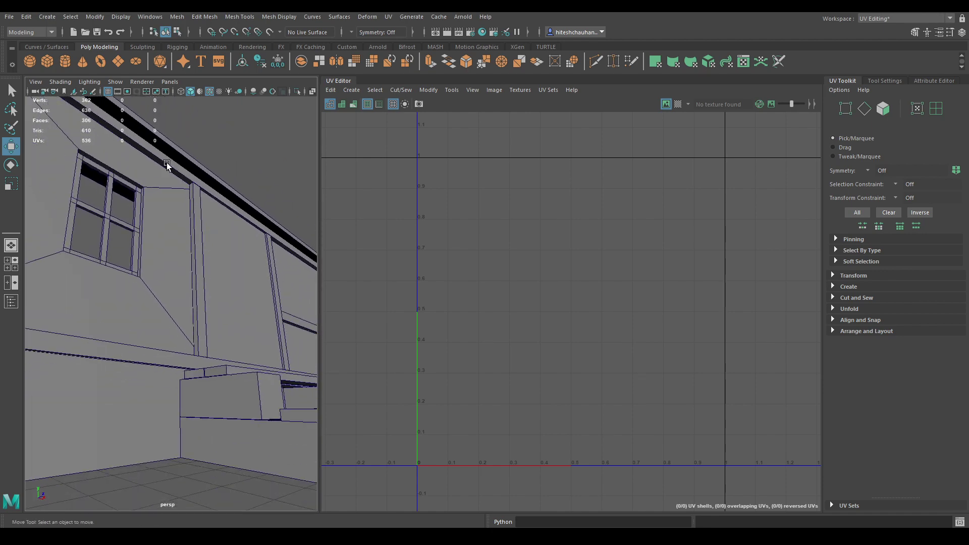
click(167, 163)
alt+drag(195, 208, 184, 264)
shift+click(194, 295)
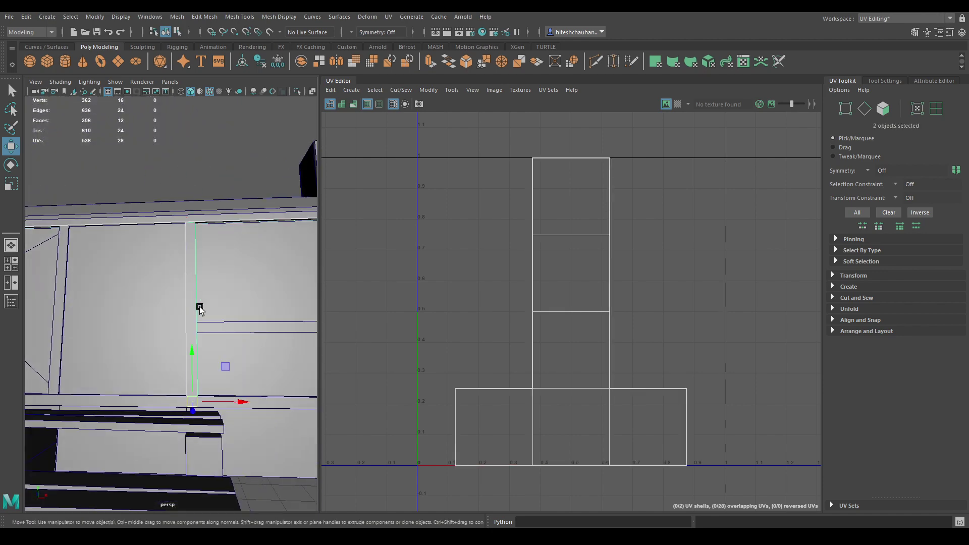
alt+drag(223, 364, 188, 383)
alt+right_drag(188, 383, 180, 352)
key(Delete)
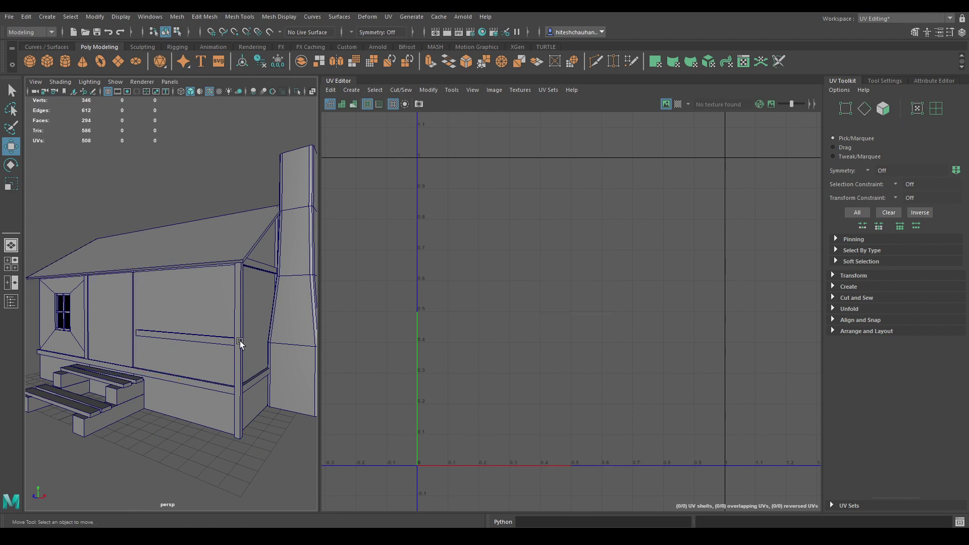
Delete all step planks except the outermost one, plus the two stacked support blocks on the window side.
mouse_move(262, 350)
alt+mouse_down()
mouse_move(242, 363)
mouse_move(270, 335)
mouse_move(279, 350)
mouse_move(269, 350)
alt+mouse_up()
alt+right_drag(269, 350, 255, 335)
alt+drag(256, 335, 269, 358)
alt+right_drag(268, 357, 277, 332)
alt+drag(278, 332, 226, 344)
scroll(268, 348, up, 3)
scroll(241, 360, down, 3)
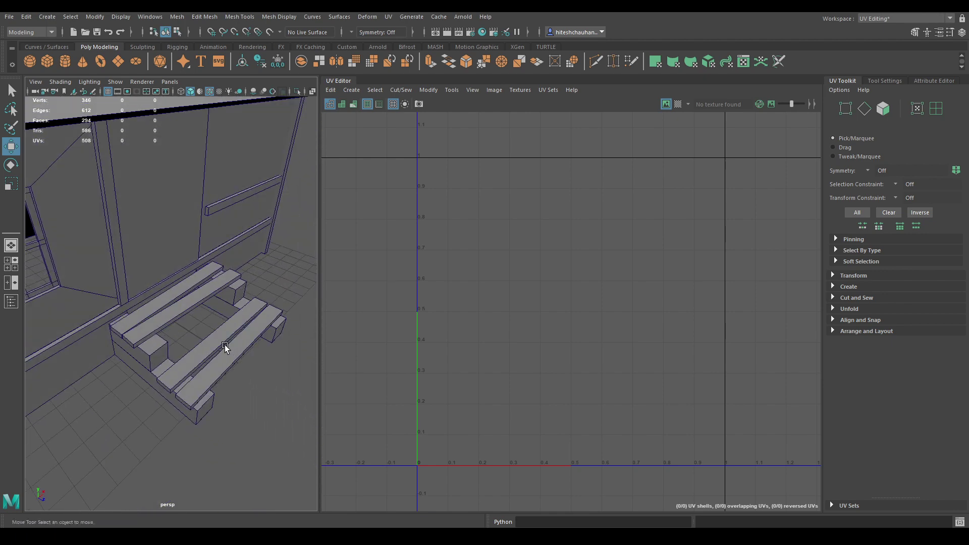
click(175, 317)
shift+click(160, 307)
key(Delete)
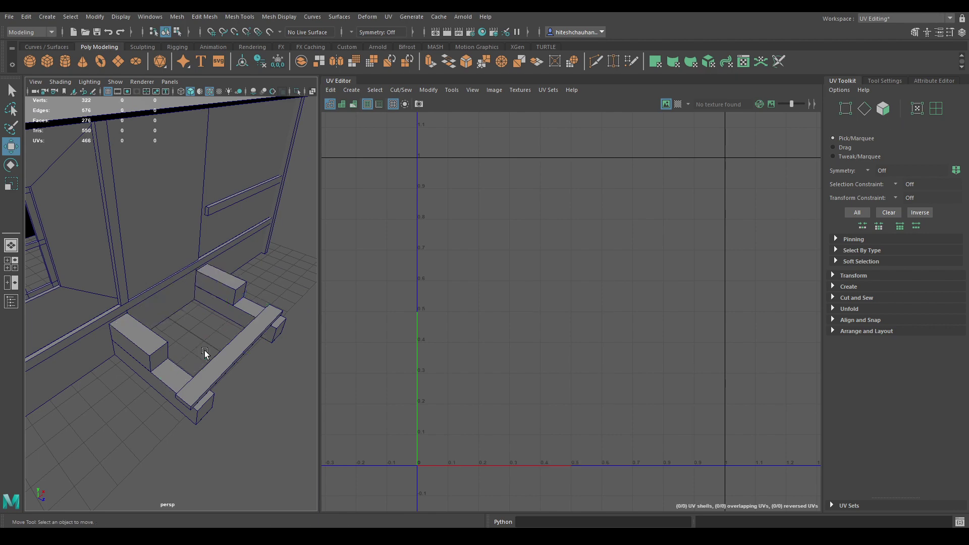
drag(174, 356, 149, 395)
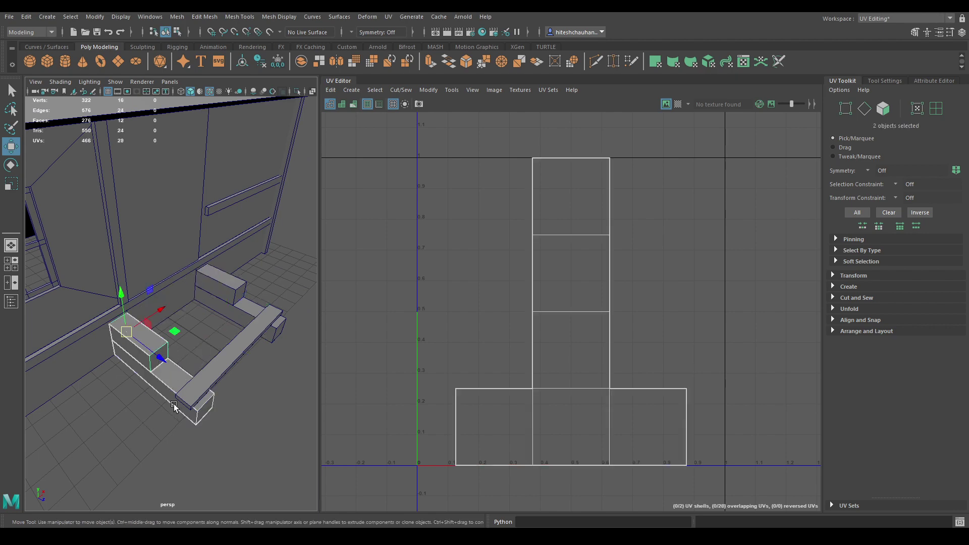
key(Delete)
Apply automatic UV mapping to the chimney.
alt+drag(184, 322, 147, 283)
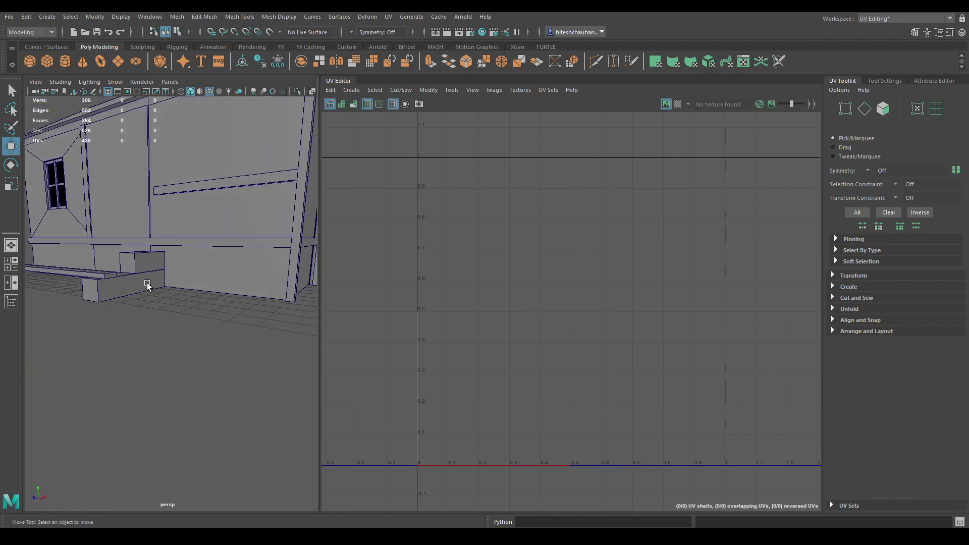
alt+right_drag(147, 283, 106, 291)
alt+drag(106, 292, 162, 305)
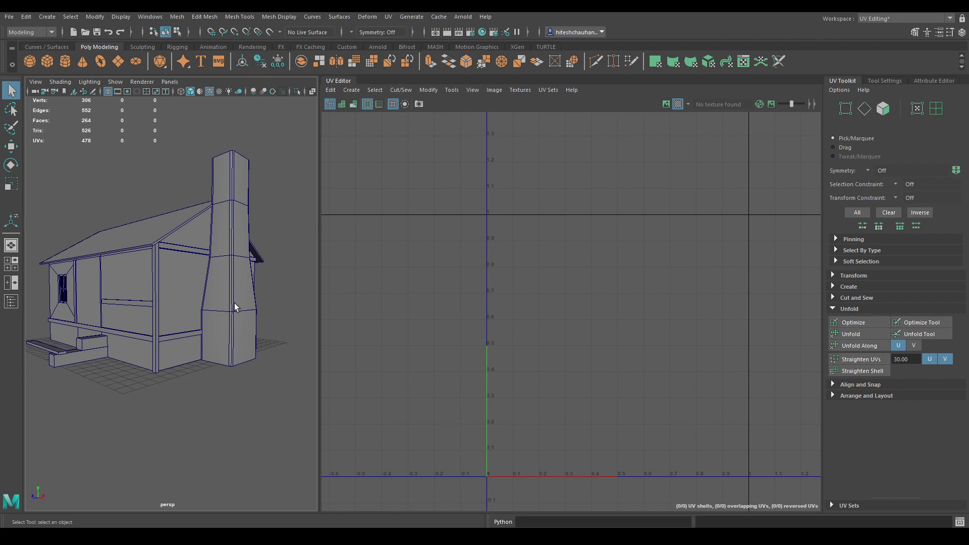
click(234, 306)
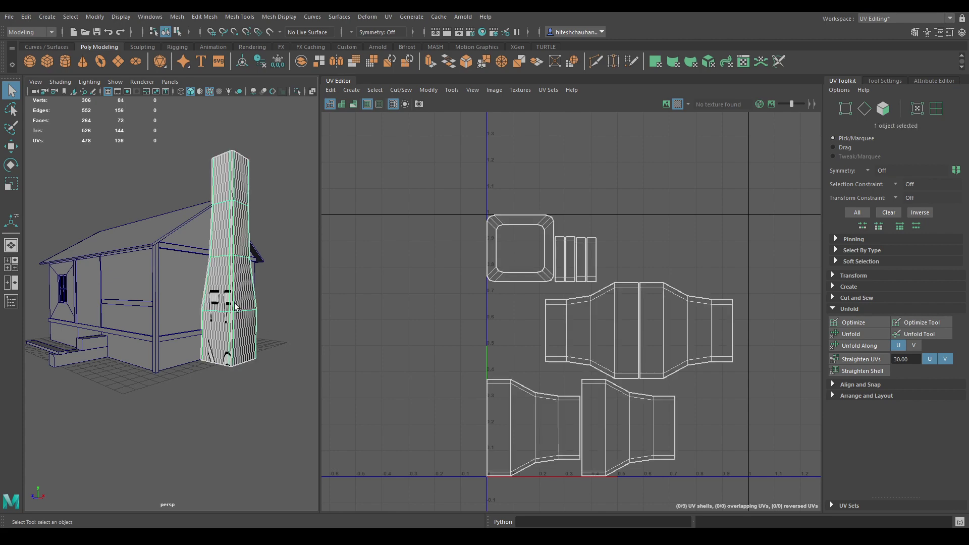
key(w)
alt+drag(316, 251, 332, 144)
click(349, 91)
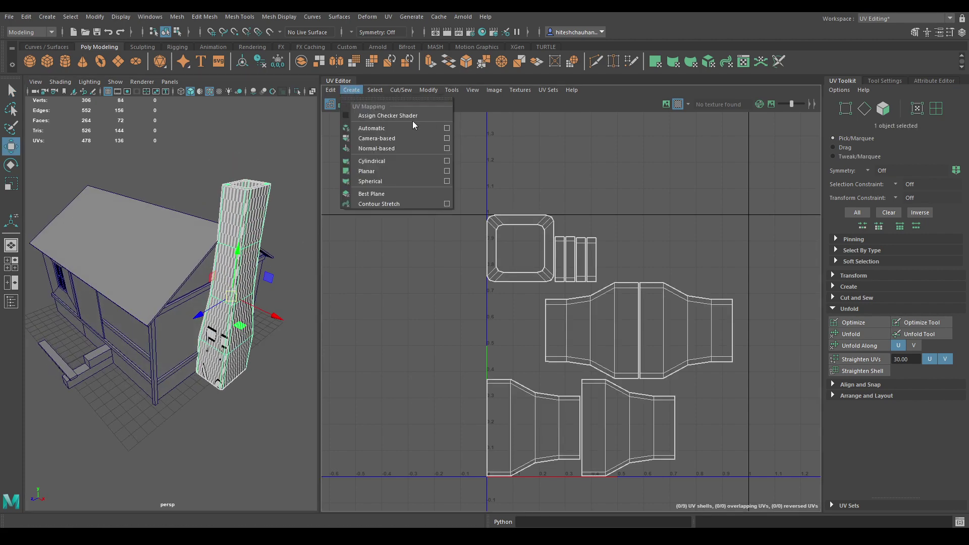
click(413, 129)
Rotate the chimney's tapered side UV shells upright so their narrow ends point up.
scroll(251, 274, up, 3)
alt+drag(242, 264, 252, 238)
key(w)
scroll(263, 223, up, 2)
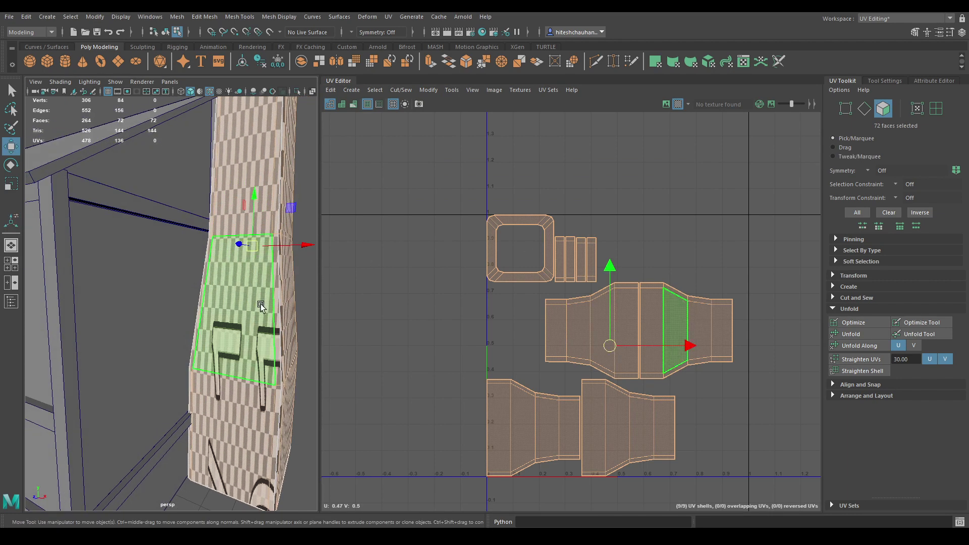
right_click(740, 233)
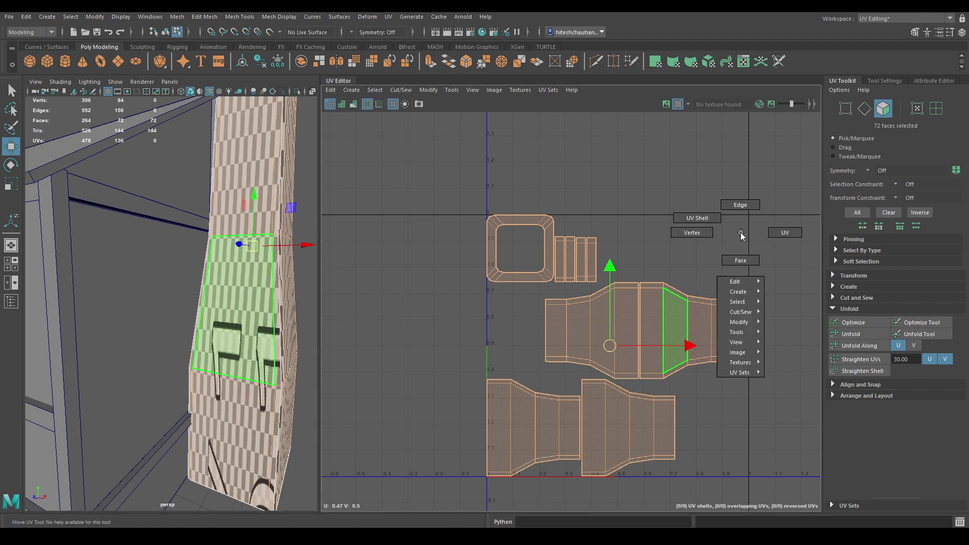
click(707, 218)
key(e)
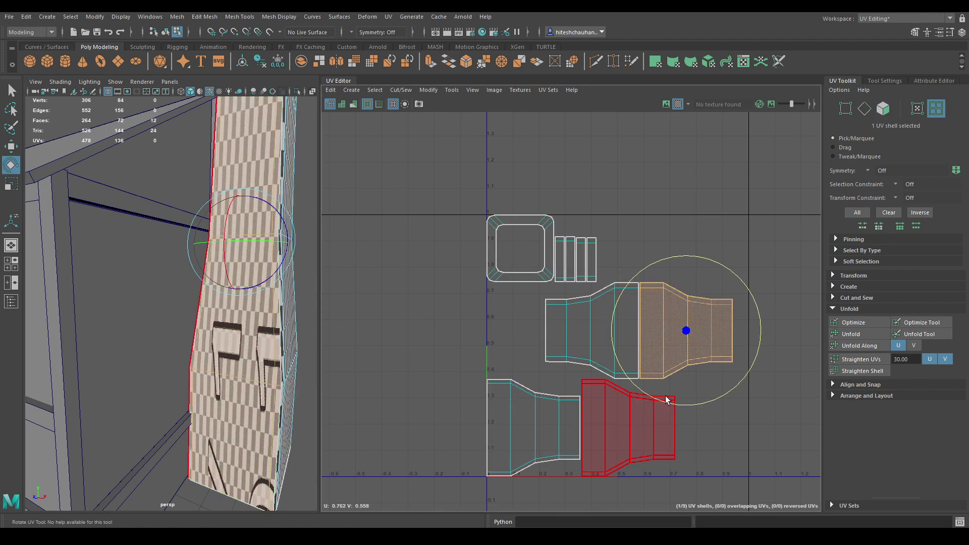
drag(666, 400, 765, 361)
click(603, 362)
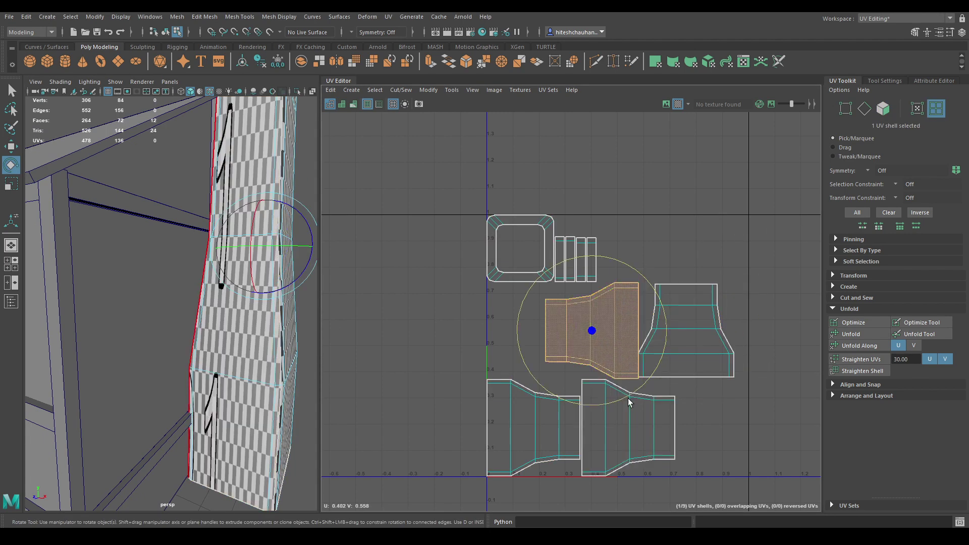
drag(629, 400, 694, 391)
Move the chimney's four side UV shells on top of one another in a single stack.
key(w)
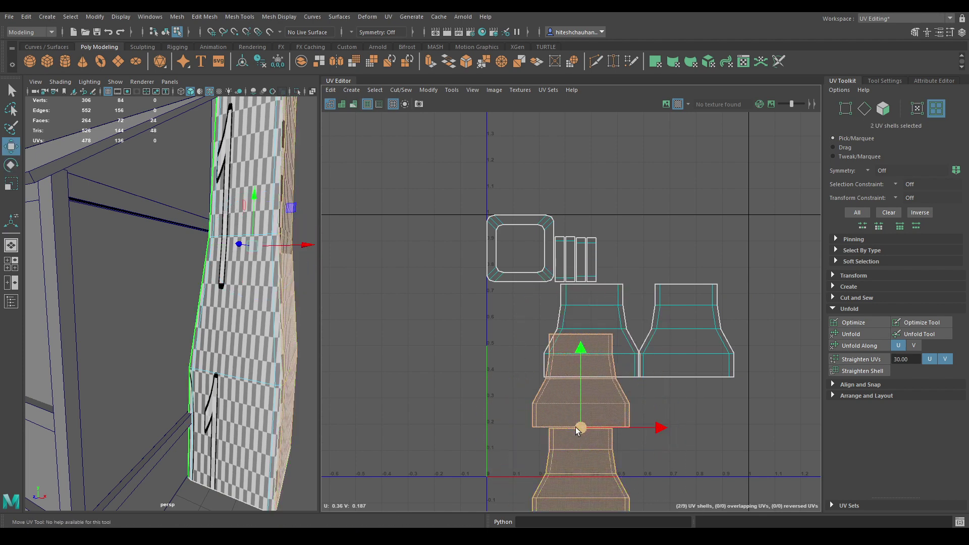
drag(577, 429, 592, 381)
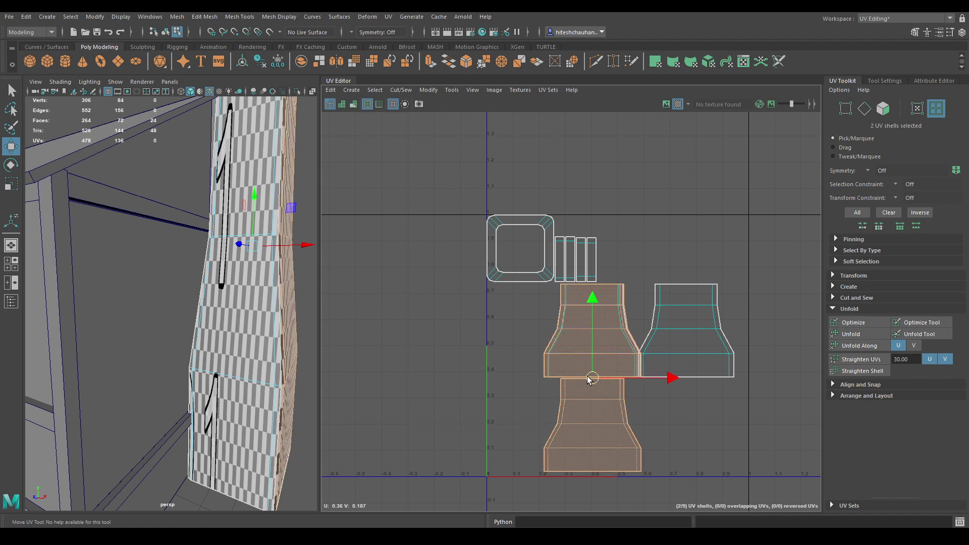
click(595, 429)
drag(595, 426, 632, 395)
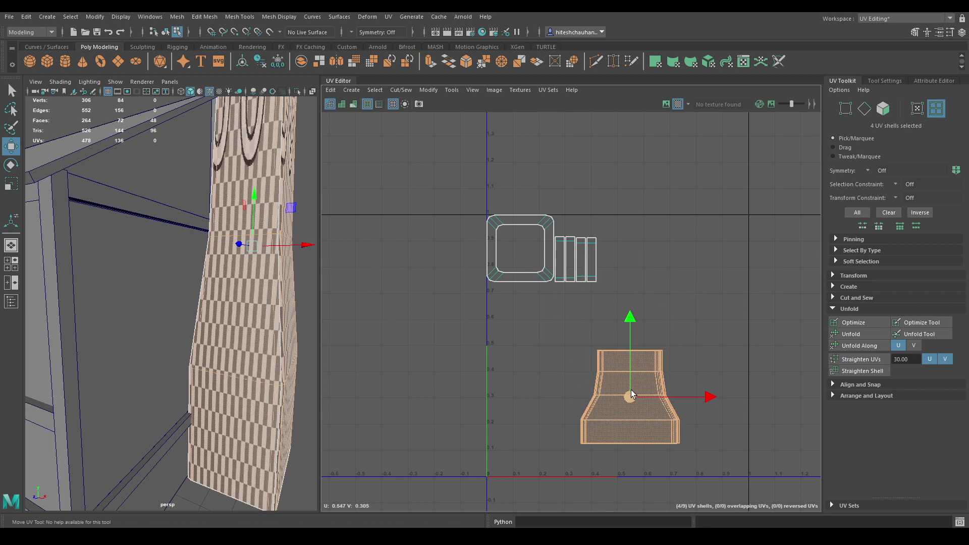
Stretch the stacked chimney side shells along V until the checker pattern on the chimney is nearly square.
key(r)
drag(634, 323, 634, 33)
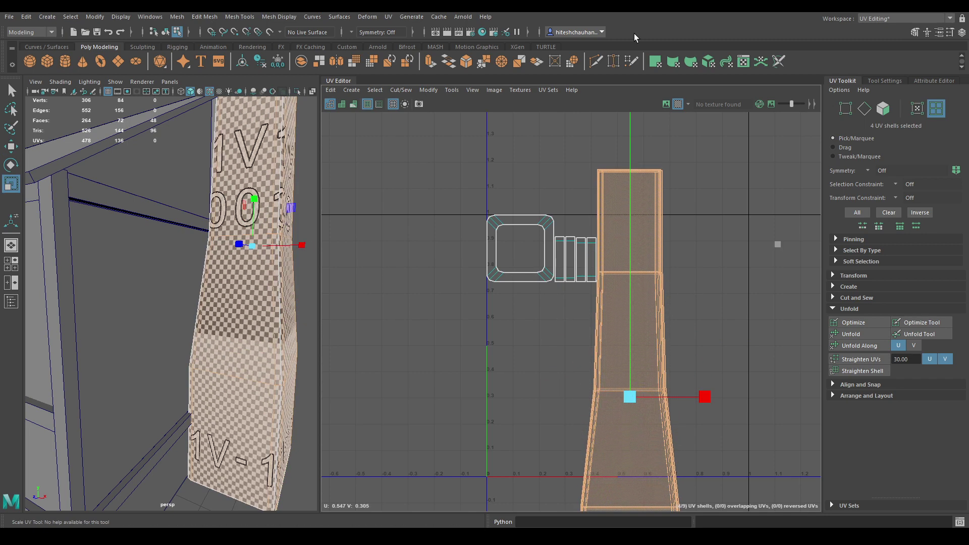
scroll(281, 266, up, 10)
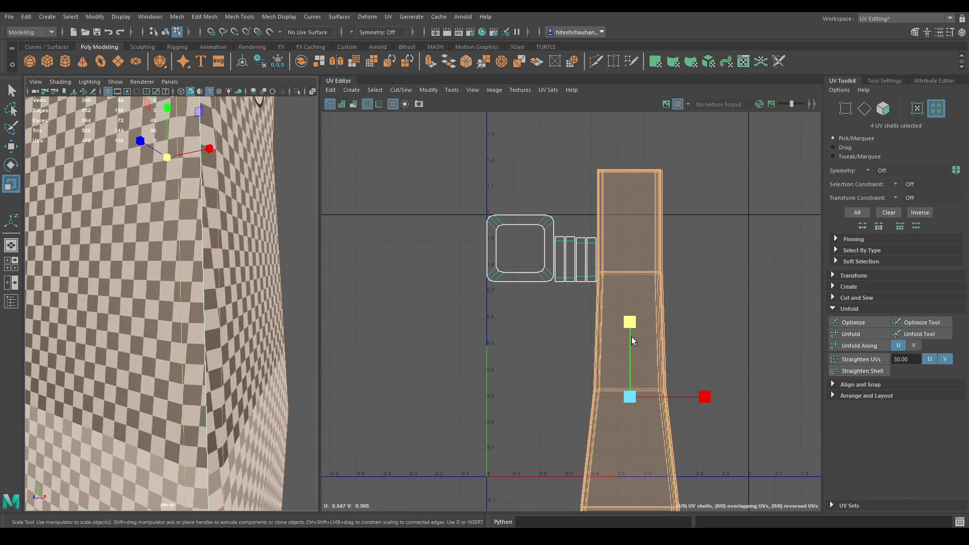
drag(630, 323, 630, 299)
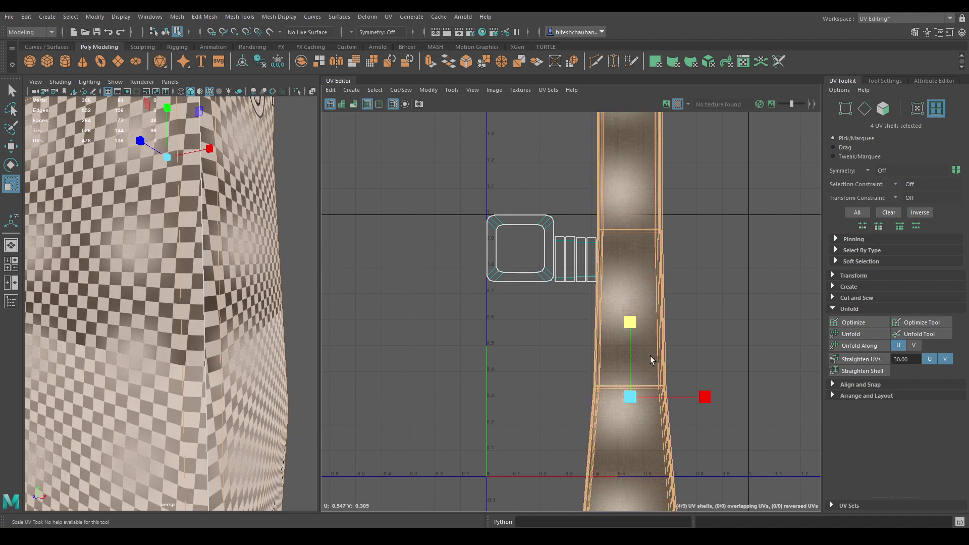
alt+right_drag(660, 395, 663, 295)
alt+middle_drag(663, 295, 593, 132)
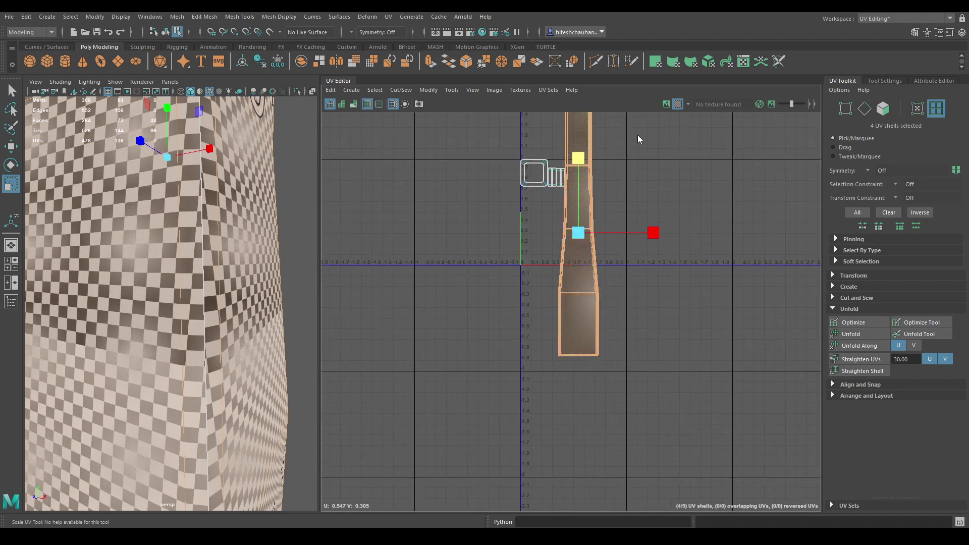
Lay out the four chimney side shells in the UV tile and move the other five shells into the empty space beside them.
shift+right_drag(638, 135, 530, 179)
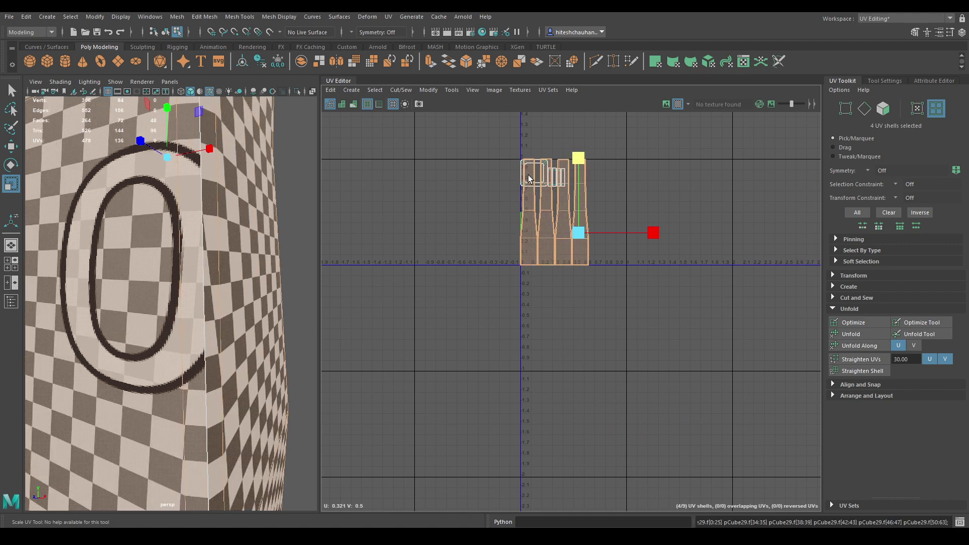
key(w)
key(f)
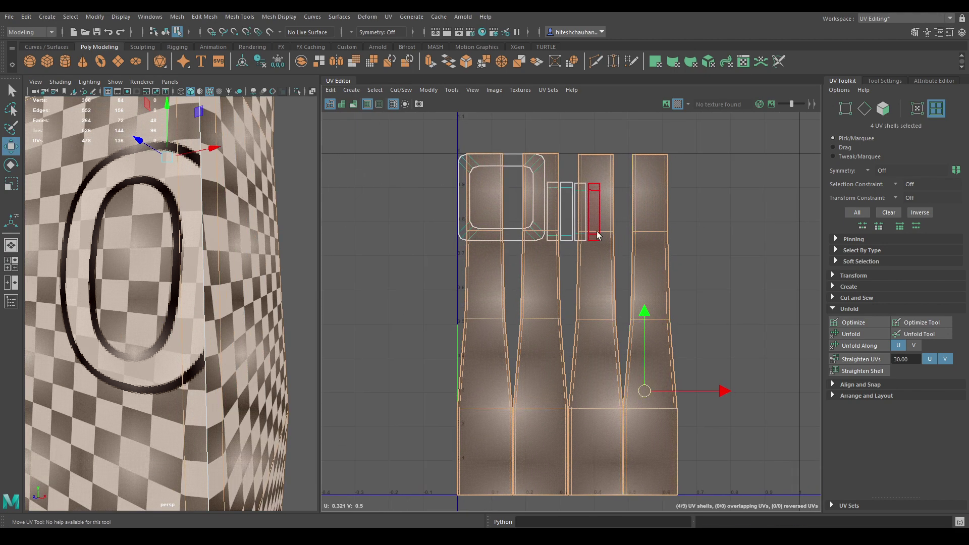
key(ctrl+shift+i)
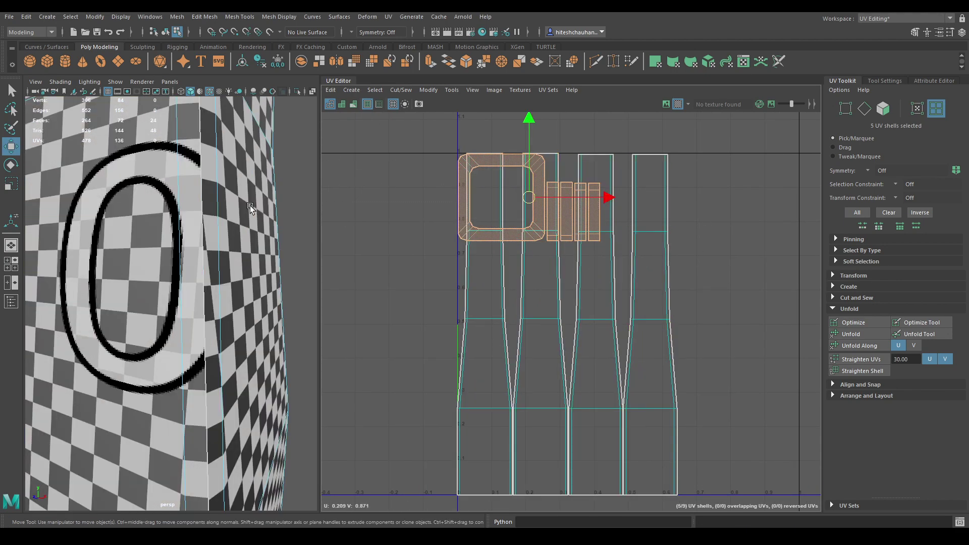
drag(532, 216, 754, 255)
alt+middle_drag(538, 275, 402, 245)
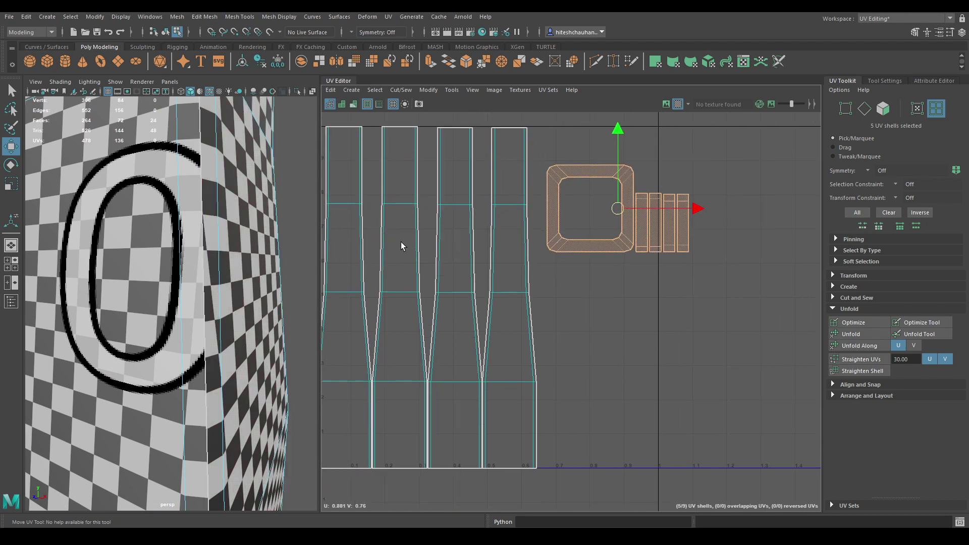
Sew the four narrow strip shells of the chimney's inner opening end to end into one long strip shell.
right_drag(634, 264, 637, 241)
right_drag(672, 321, 673, 296)
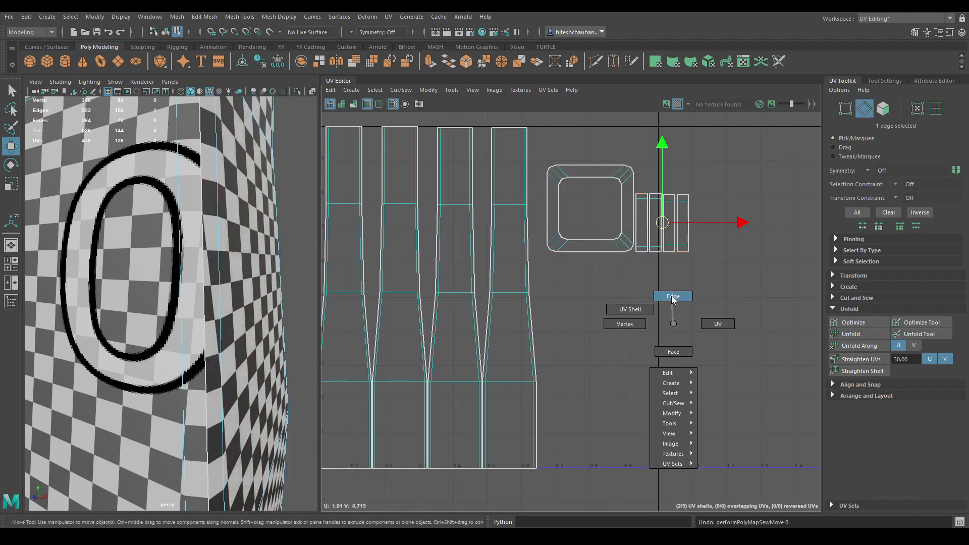
shift+right_drag(664, 338, 664, 292)
click(683, 310)
shift+right_drag(684, 389, 685, 341)
shift+right_drag(685, 404, 688, 368)
right_drag(723, 318, 665, 299)
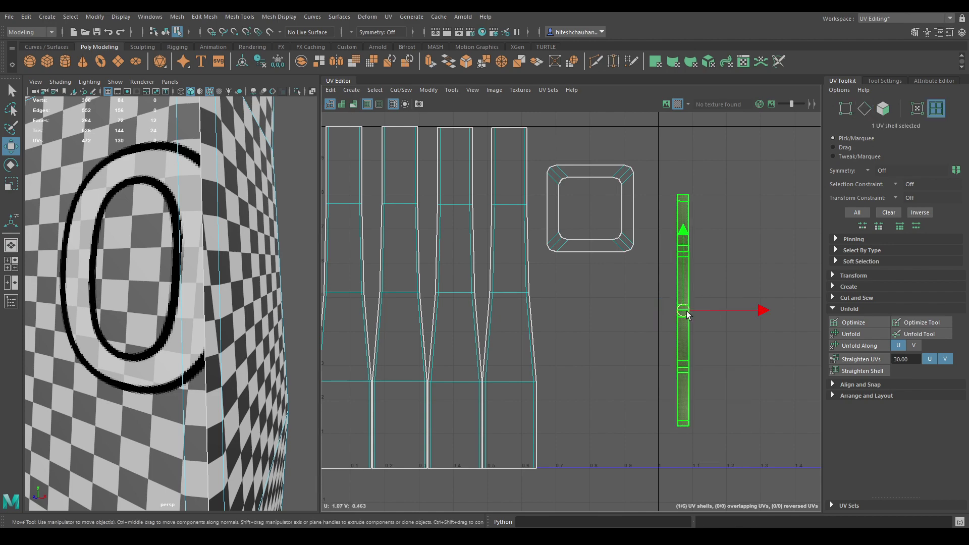
Widen the joined inner strip shell along U until its checkers are nearly square, and rotate it a quarter turn to lie horizontally.
alt+drag(237, 262, 241, 290)
alt+right_drag(241, 290, 229, 244)
alt+middle_drag(228, 244, 263, 288)
key(r)
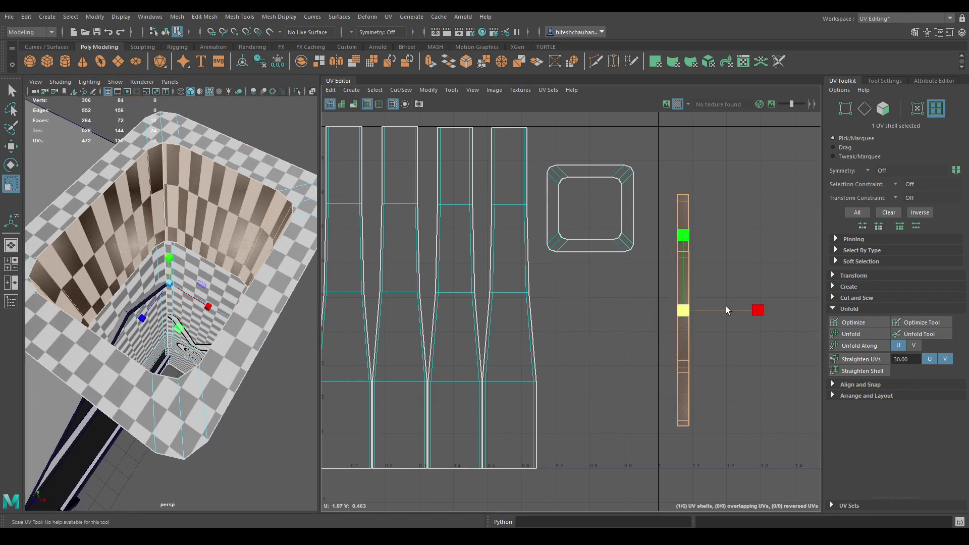
drag(757, 310, 967, 326)
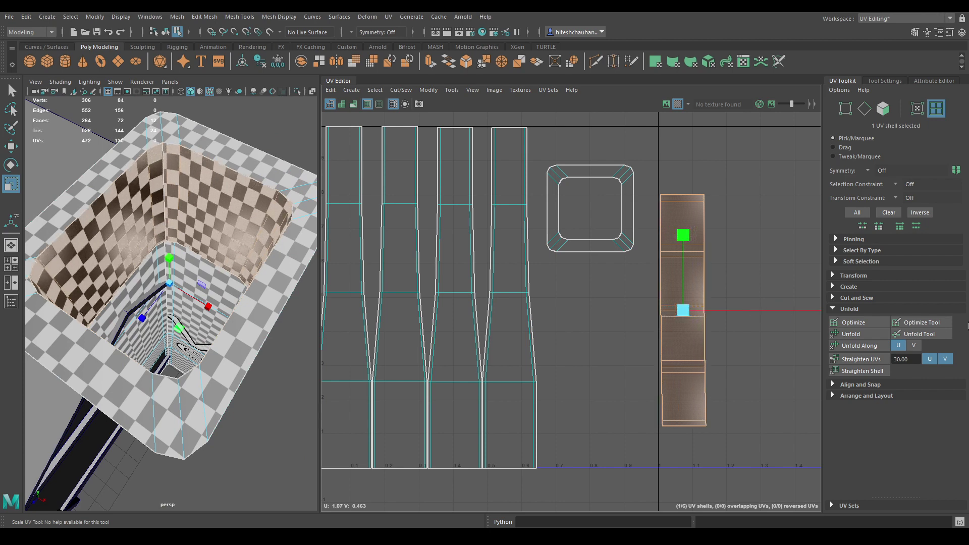
scroll(644, 337, down, 1)
alt+middle_drag(617, 311, 545, 299)
drag(678, 302, 687, 301)
key(e)
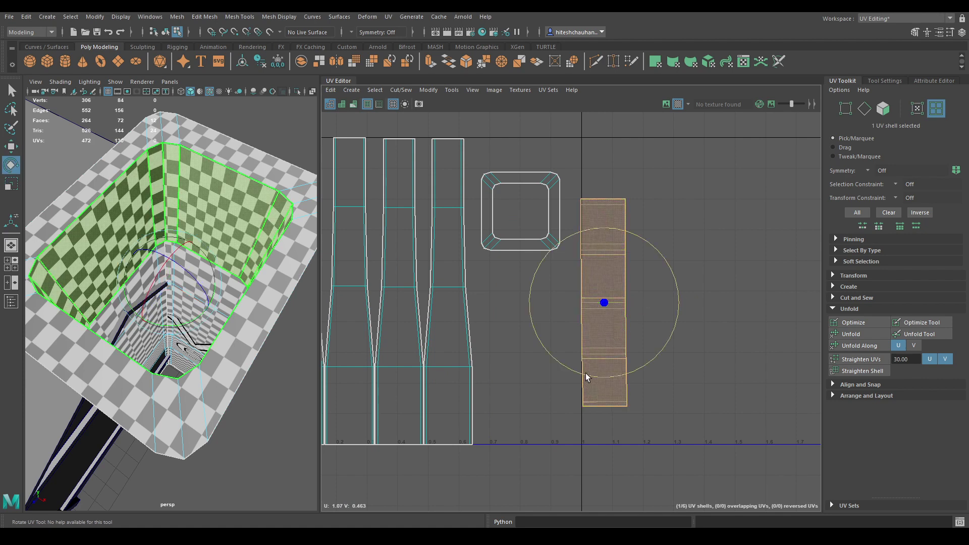
drag(585, 378, 662, 314)
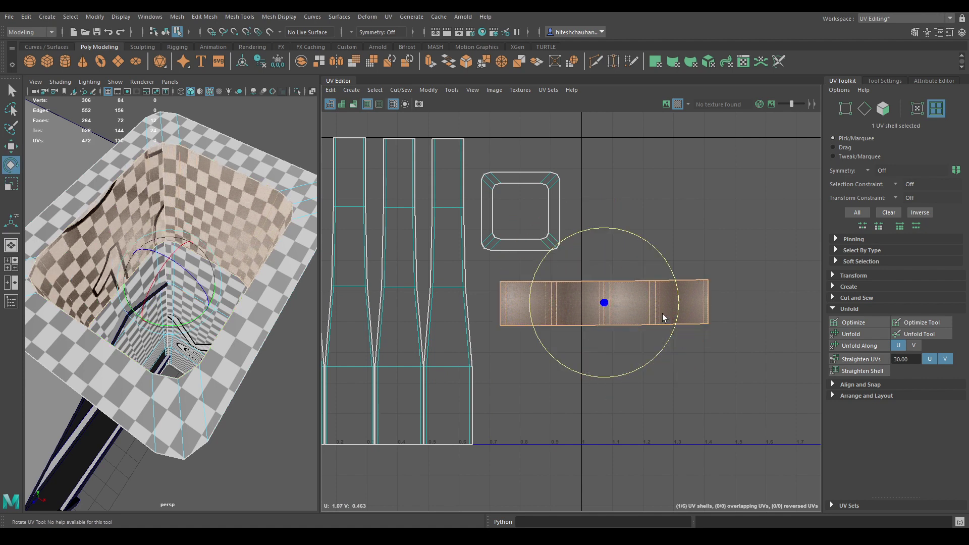
key(w)
Select all six chimney UV shells and lay them out inside the 0–1 tile.
right_drag(550, 231, 495, 207)
alt+middle_drag(488, 224, 617, 250)
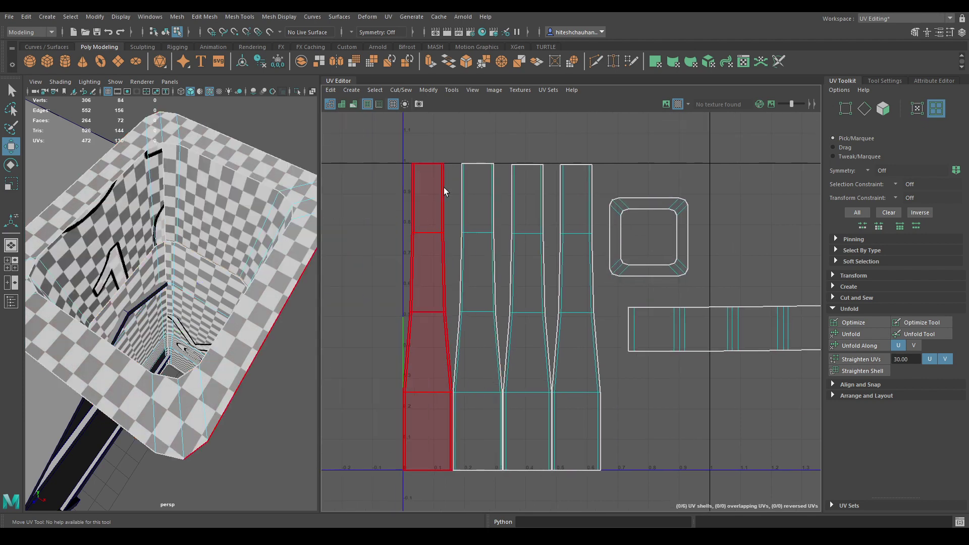
drag(443, 186, 791, 453)
shift+right_drag(691, 231, 538, 230)
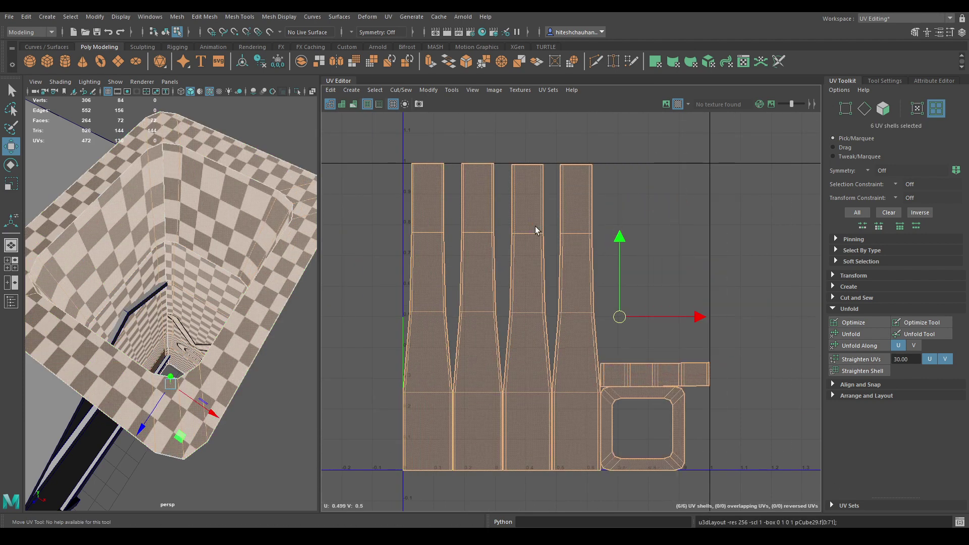
Examine the checker density on the chimney's sides, inner opening and top rim.
alt+middle_drag(591, 345, 612, 279)
alt+right_drag(588, 284, 762, 524)
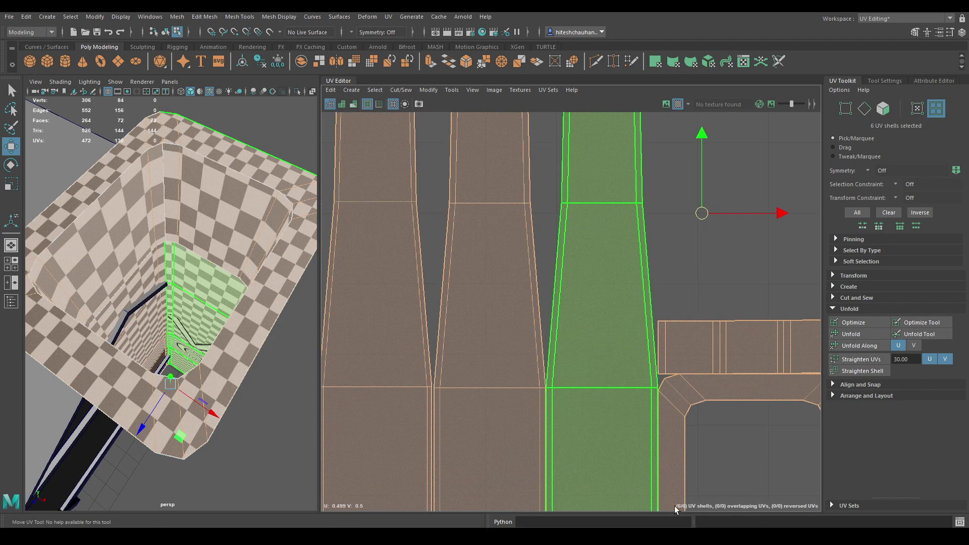
alt+right_drag(665, 487, 279, 241)
right_drag(211, 233, 310, 226)
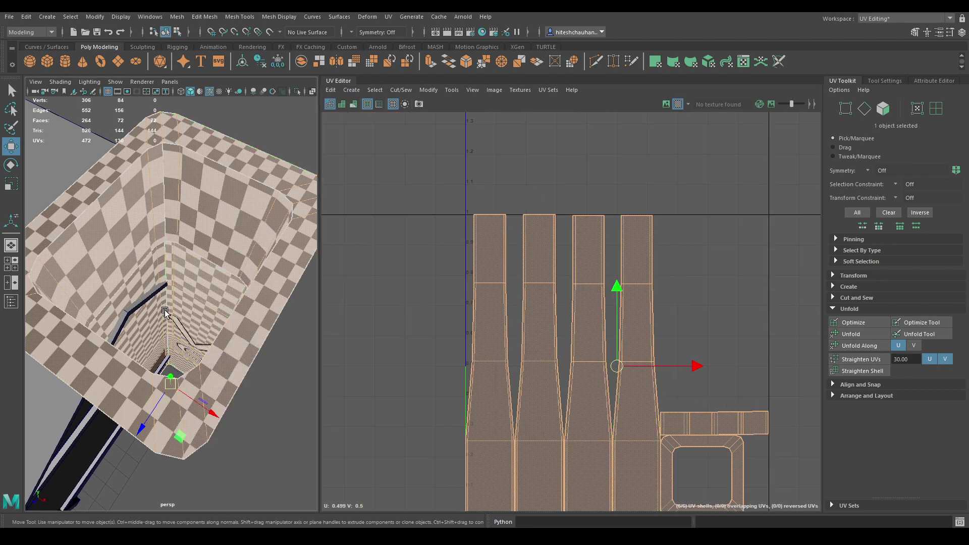
alt+drag(164, 310, 166, 218)
alt+right_drag(166, 218, 201, 276)
alt+drag(184, 282, 186, 332)
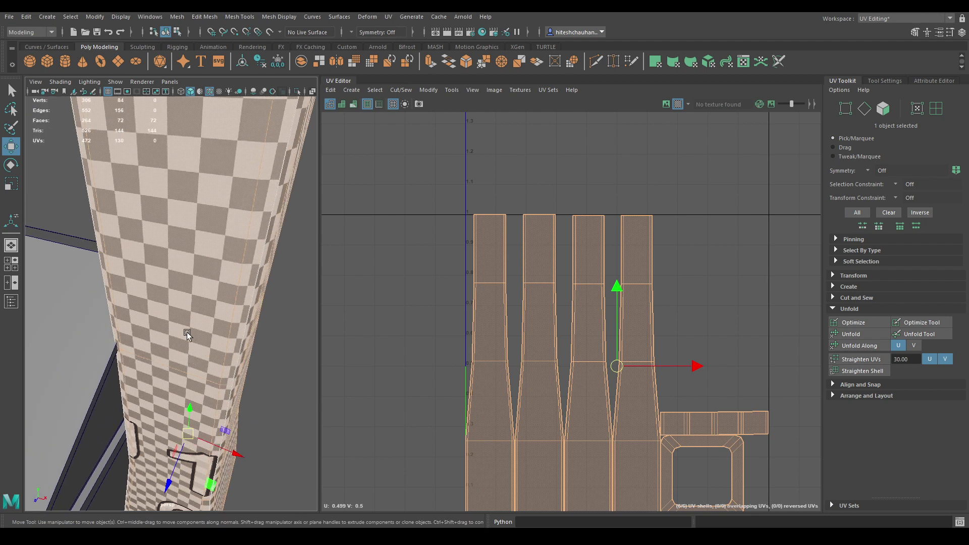
alt+right_drag(187, 332, 184, 298)
alt+drag(184, 297, 185, 359)
alt+middle_drag(683, 449, 654, 338)
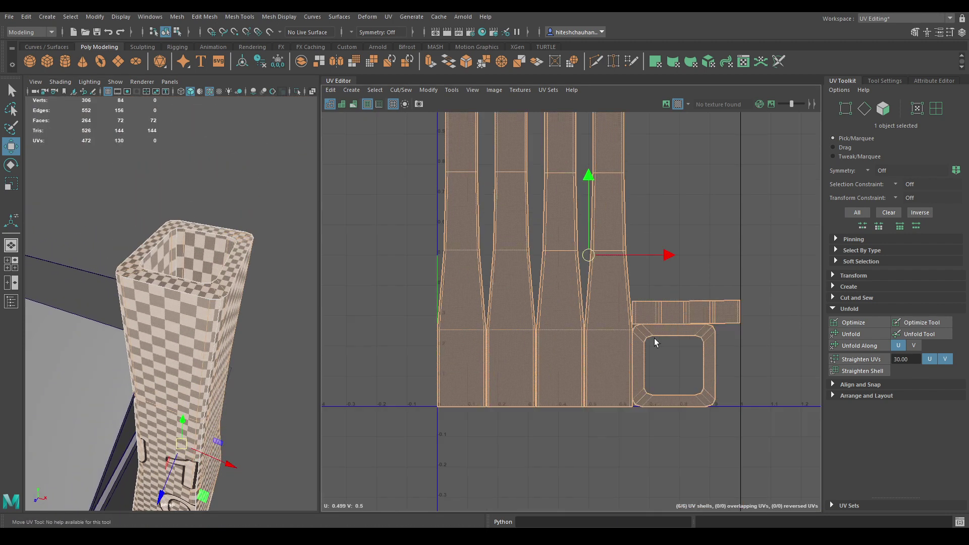
Scale down the square top-rim UV shell and stretch it along V so its checkers match the chimney sides.
right_drag(656, 348, 647, 349)
click(647, 349)
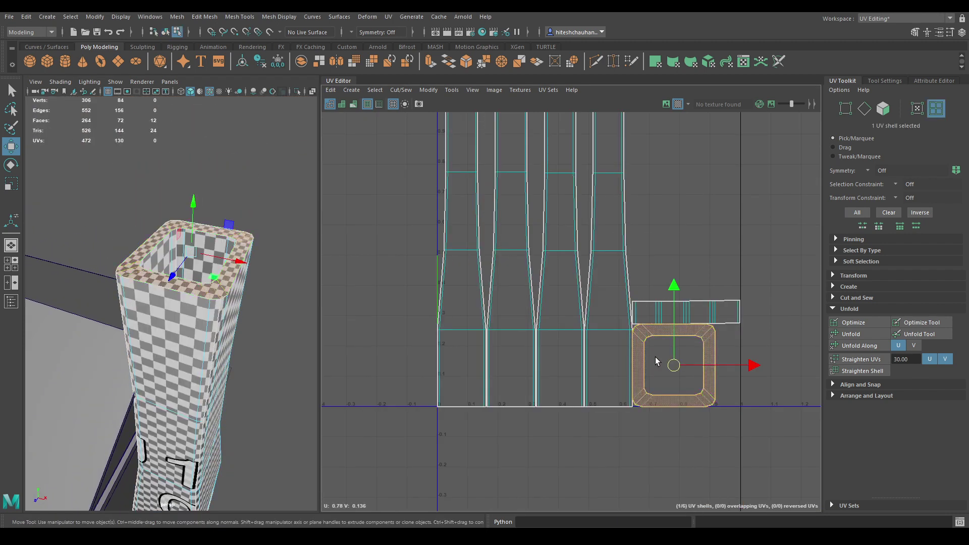
scroll(656, 307, up, 3)
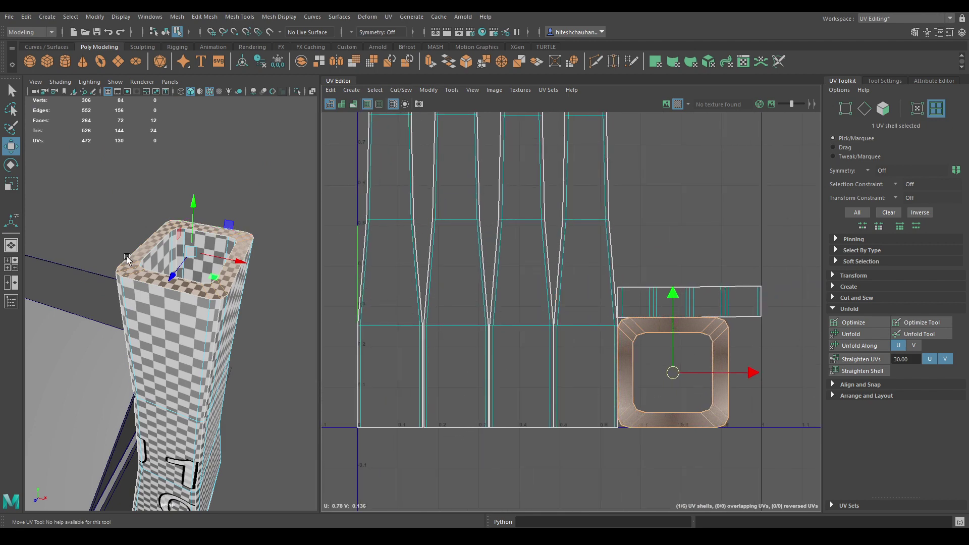
alt+right_drag(127, 259, 151, 283)
alt+drag(152, 282, 162, 311)
mouse_move(162, 311)
alt+right_down()
mouse_move(173, 324)
mouse_move(151, 313)
alt+right_up()
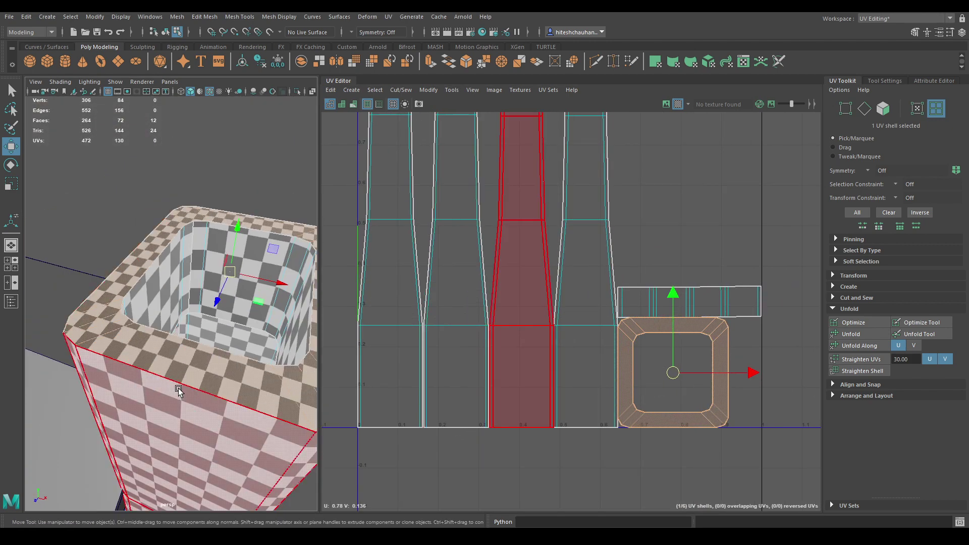
alt+drag(183, 337, 214, 362)
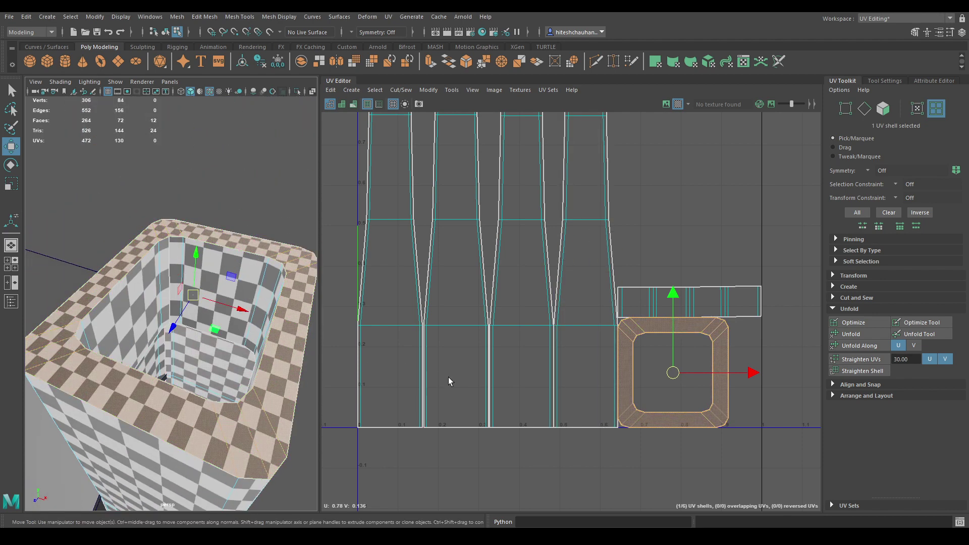
key(r)
drag(673, 374, 663, 373)
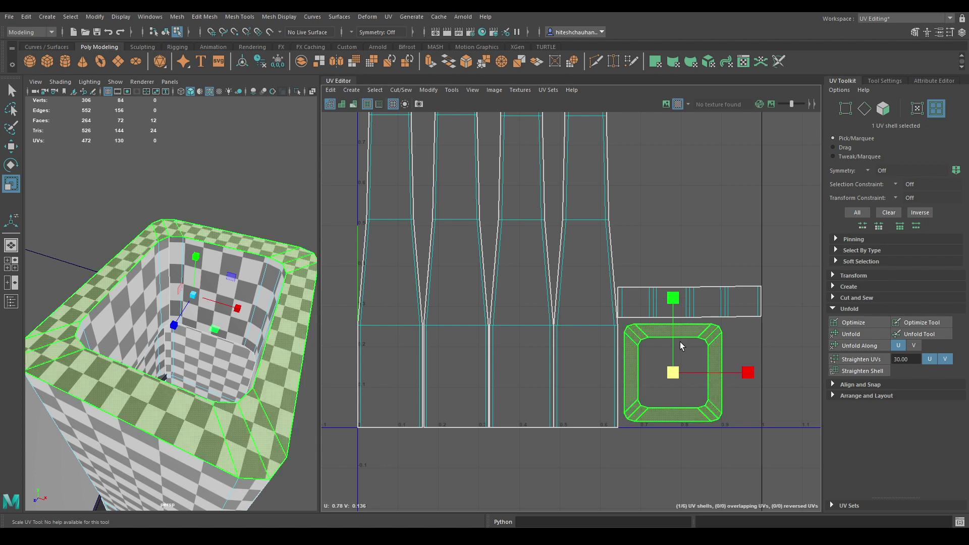
drag(680, 342, 672, 285)
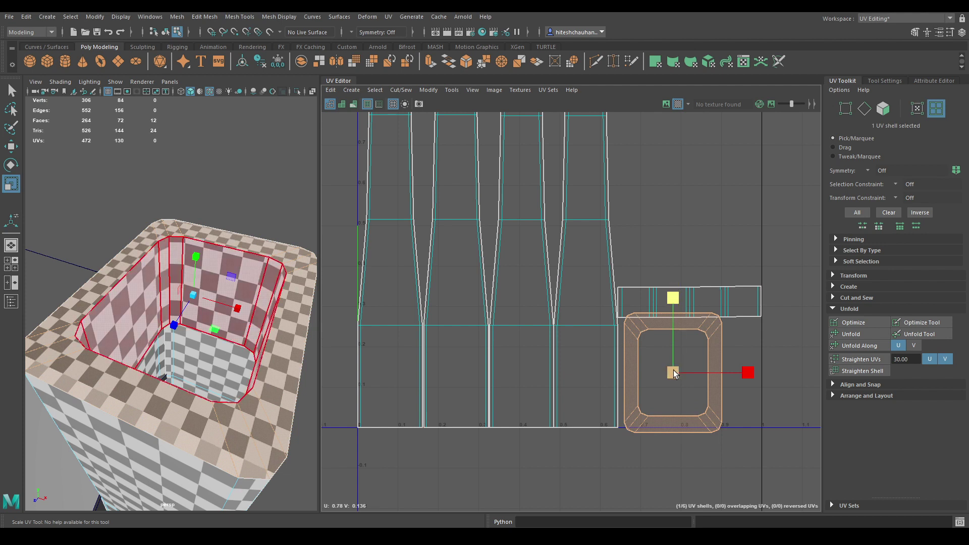
drag(674, 373, 667, 373)
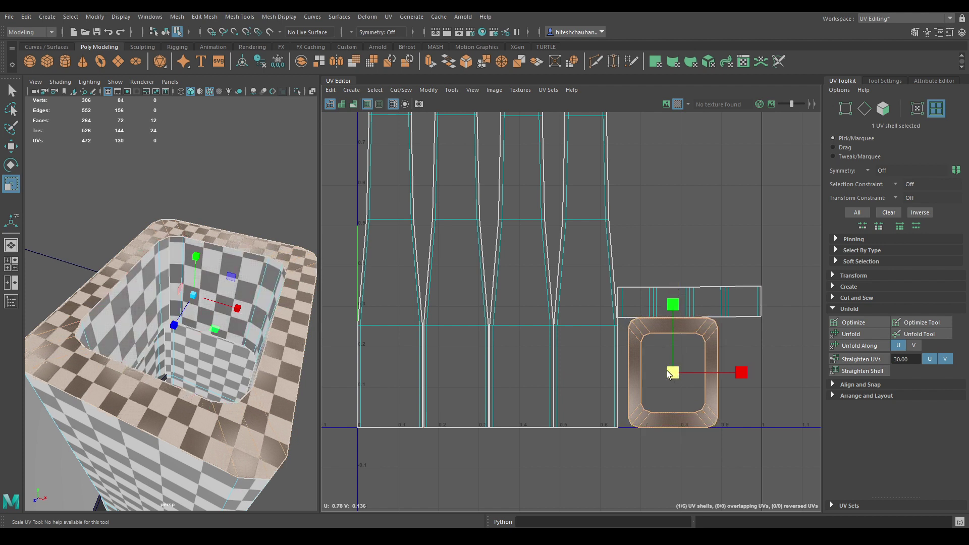
drag(667, 370, 662, 371)
Rotate the top-rim UV shell a quarter turn so its longer side lies horizontally.
key(w)
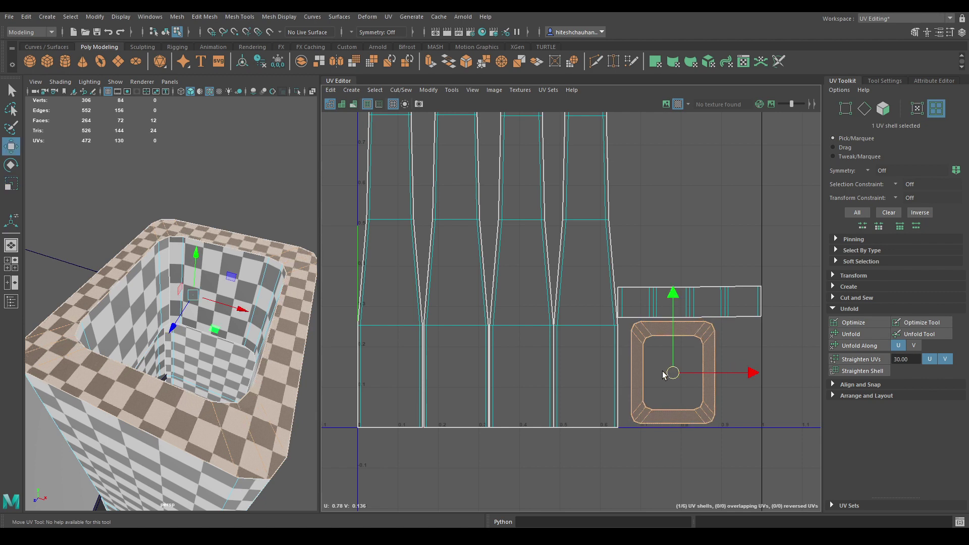
right_click(640, 254)
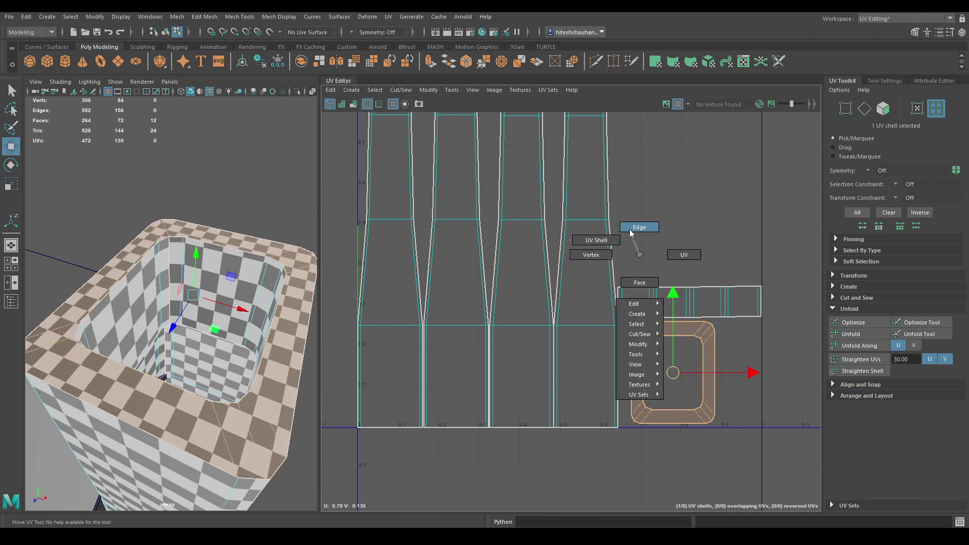
key(e)
drag(648, 439, 715, 435)
key(w)
Lay out all six chimney UV shells again to repack the rescaled top rim inside the tile.
alt+right_drag(685, 330, 641, 197)
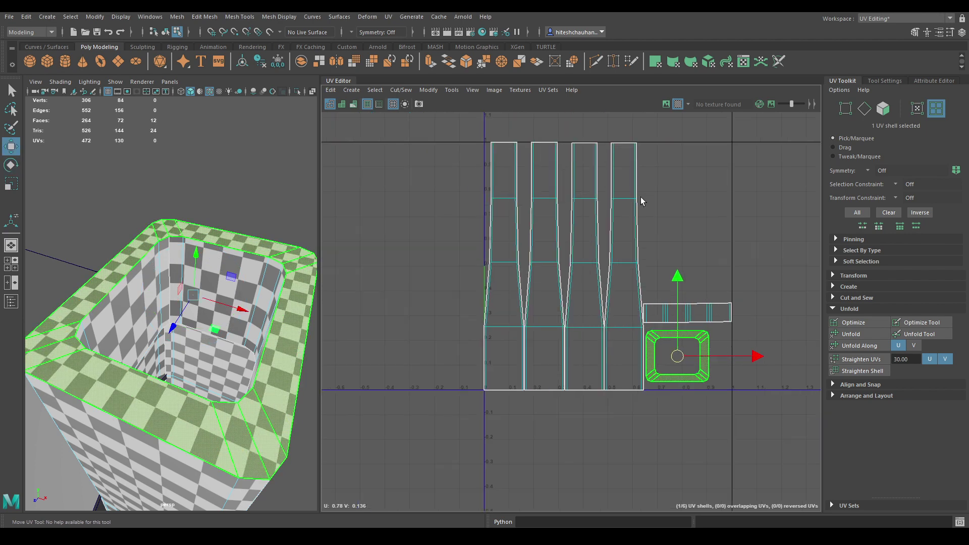
click(665, 231)
drag(652, 297, 469, 424)
shift+right_drag(658, 230, 541, 270)
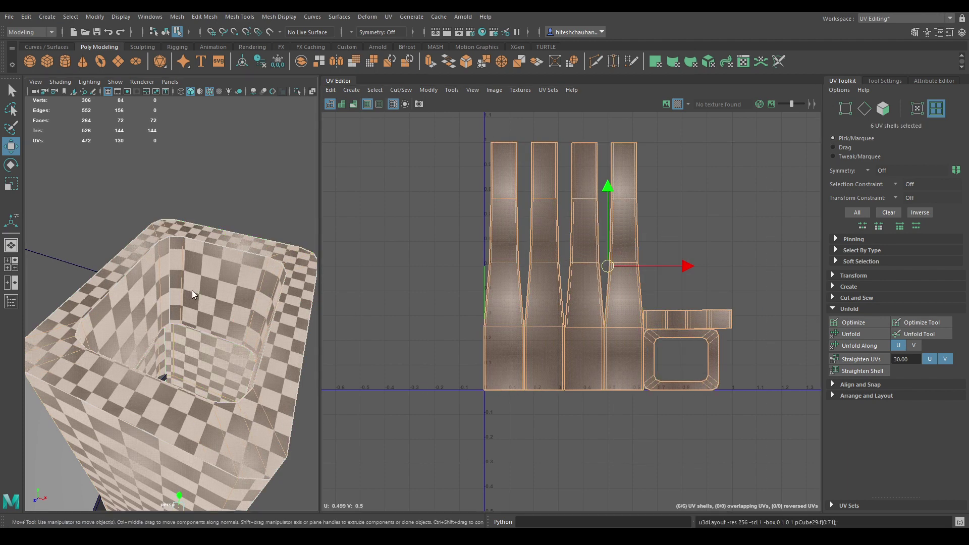
Return to whole-object selection and assign a new Blinn material to the chimney.
right_drag(192, 290, 251, 230)
click(257, 180)
alt+drag(227, 315, 233, 257)
scroll(227, 255, down, 8)
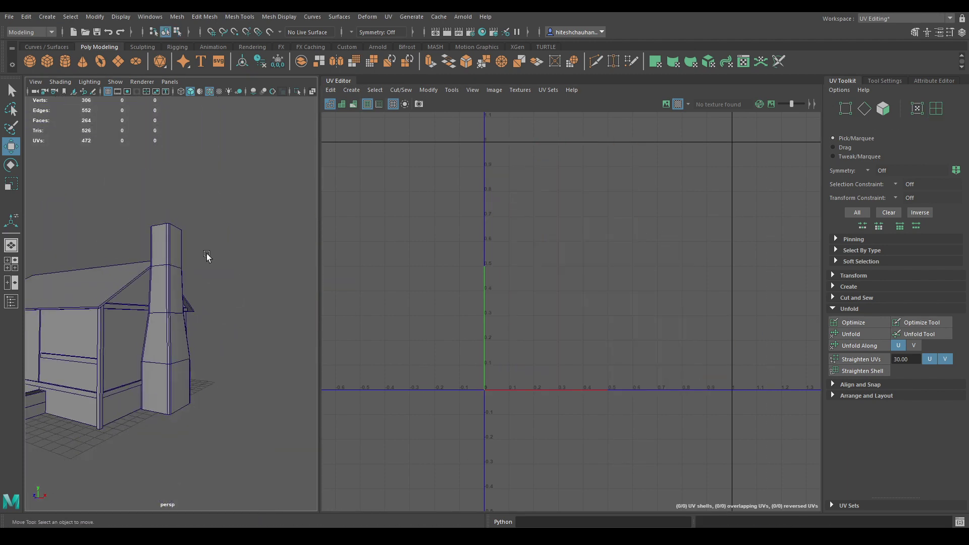
alt+middle_drag(207, 253, 253, 244)
scroll(262, 283, up, 5)
alt+drag(266, 297, 240, 299)
click(293, 336)
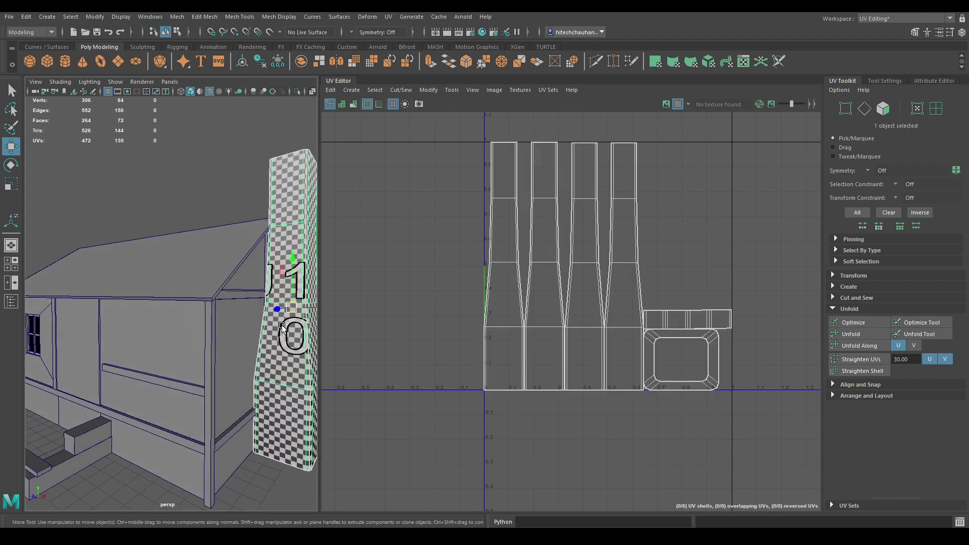
alt+middle_drag(301, 345, 262, 305)
right_click(263, 305)
right_drag(273, 256, 298, 524)
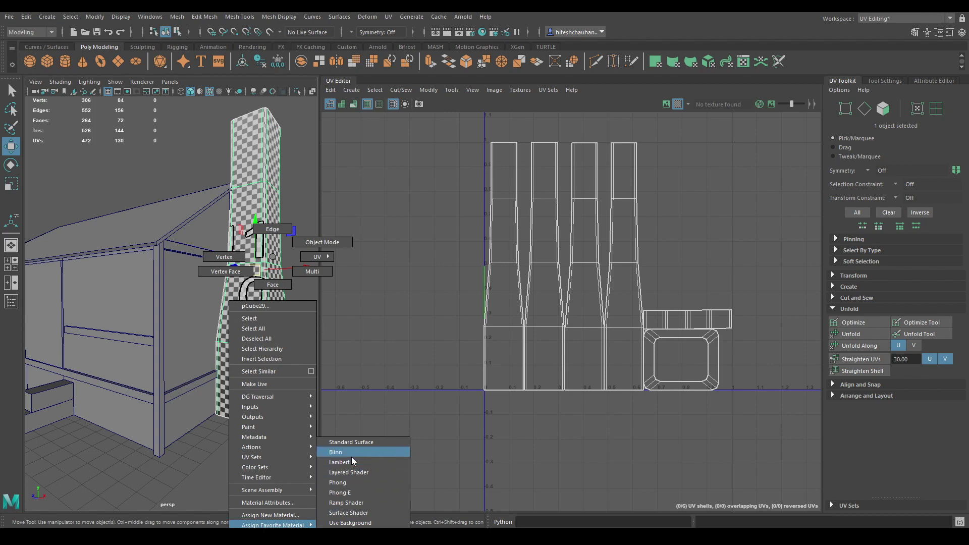
right_drag(351, 457, 350, 456)
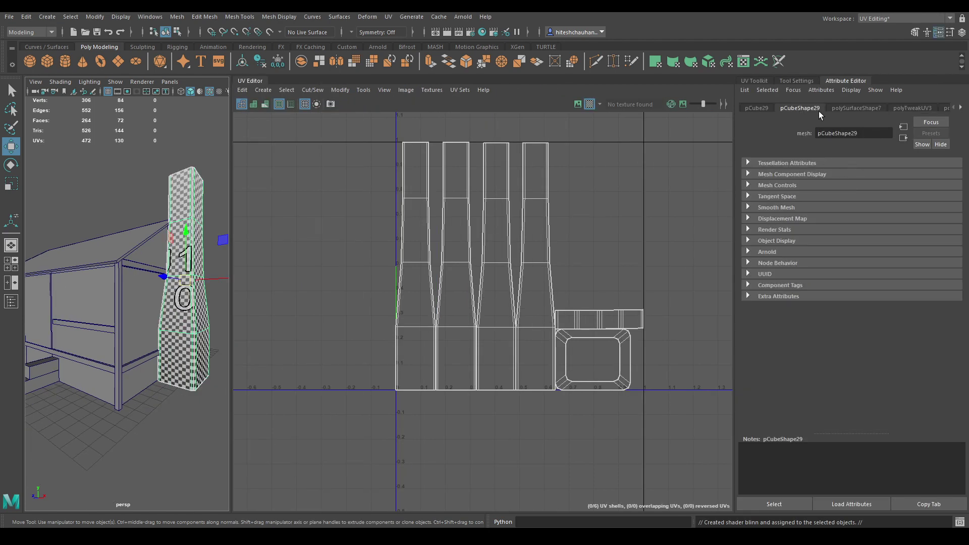
Set the chimney's Blinn material colour to orange and rename the material Chimney.
click(948, 108)
click(959, 109)
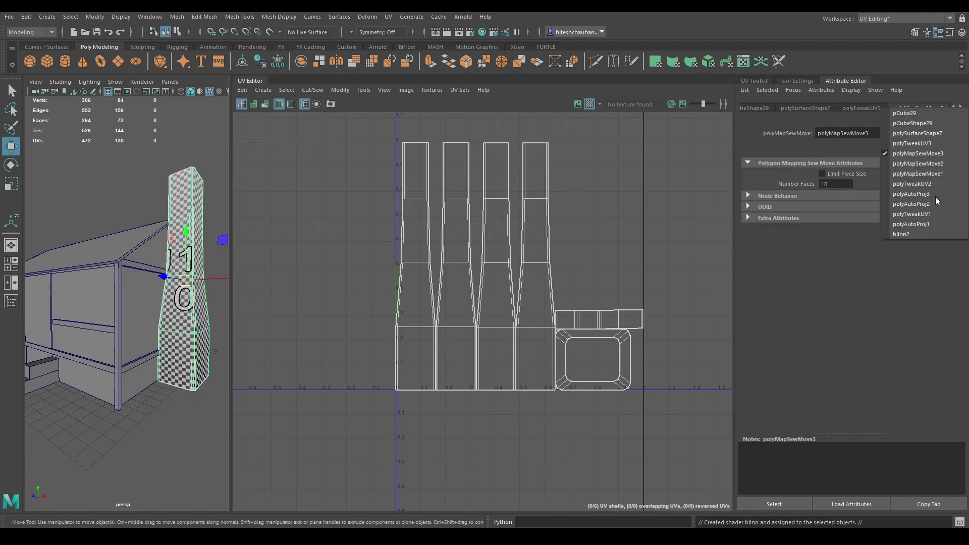
click(928, 234)
click(843, 221)
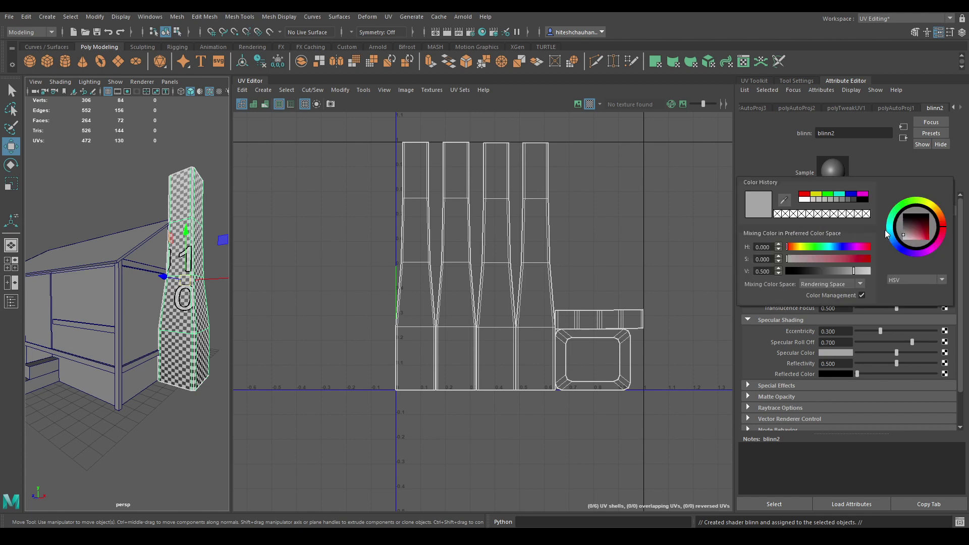
click(927, 238)
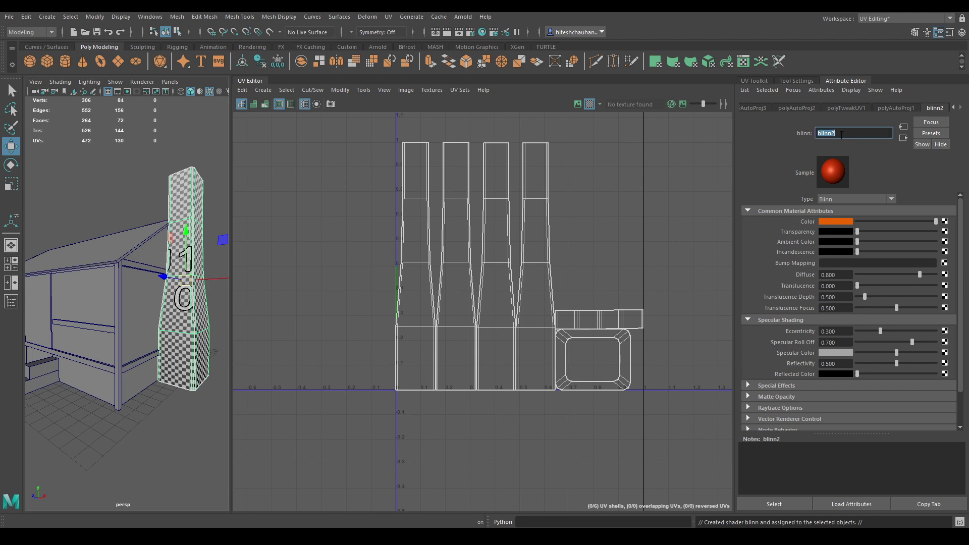
key(Return)
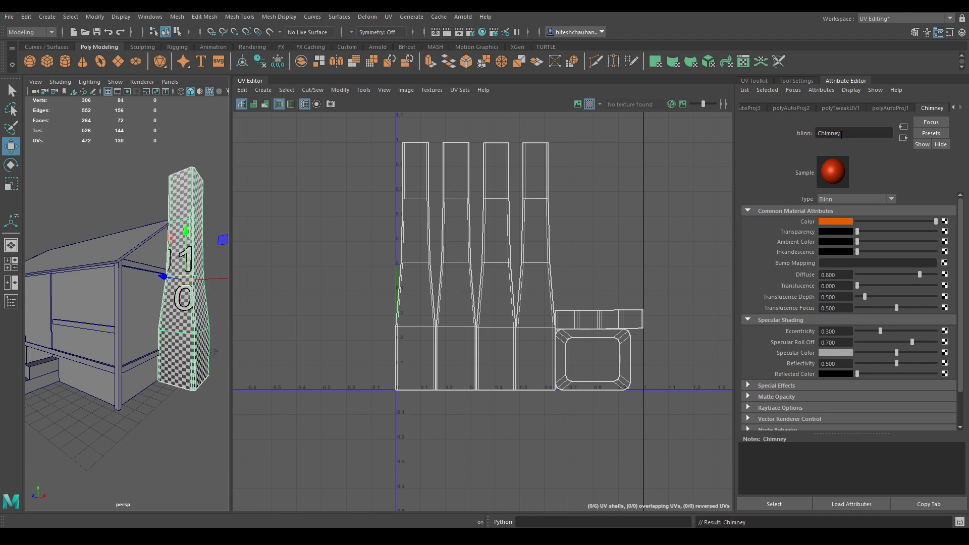
Apply an automatic UV projection to the roof.
click(204, 136)
alt+drag(204, 242, 222, 268)
scroll(216, 265, down, 3)
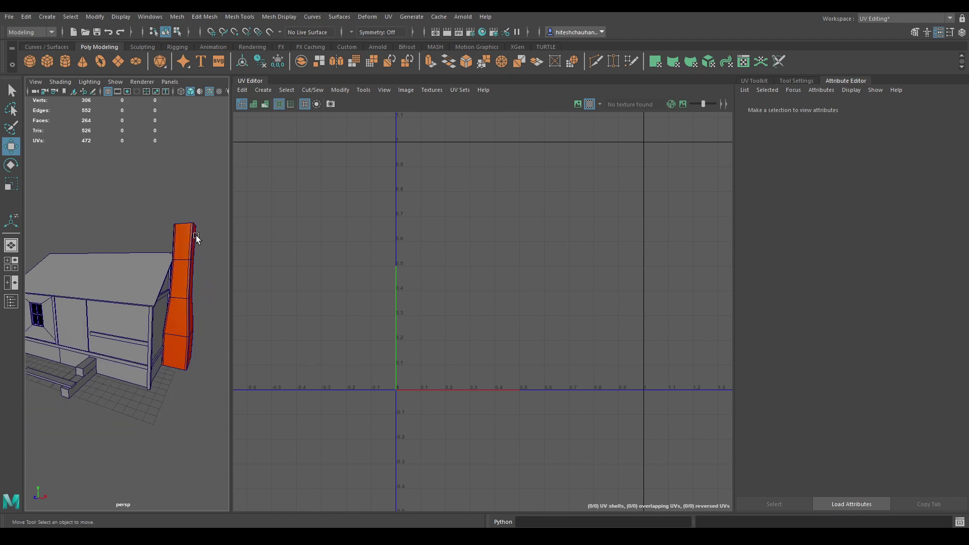
scroll(196, 252, up, 5)
click(160, 259)
alt+drag(161, 259, 152, 302)
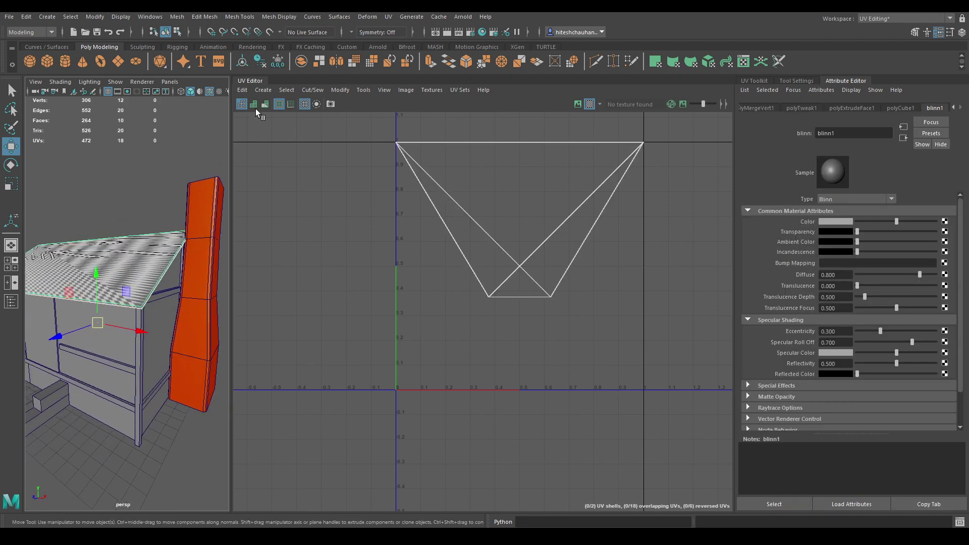
click(263, 90)
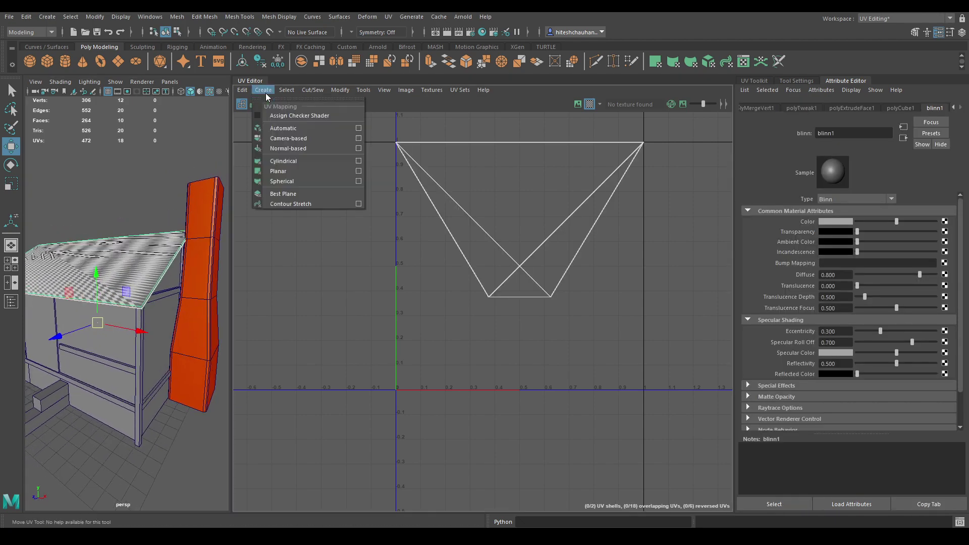
click(286, 128)
Move and sew the main roof shells together along their shared edge, and shift the joined shell clear of the narrow strips.
right_drag(486, 223, 485, 181)
click(500, 295)
shift+right_drag(500, 295, 494, 188)
key(w)
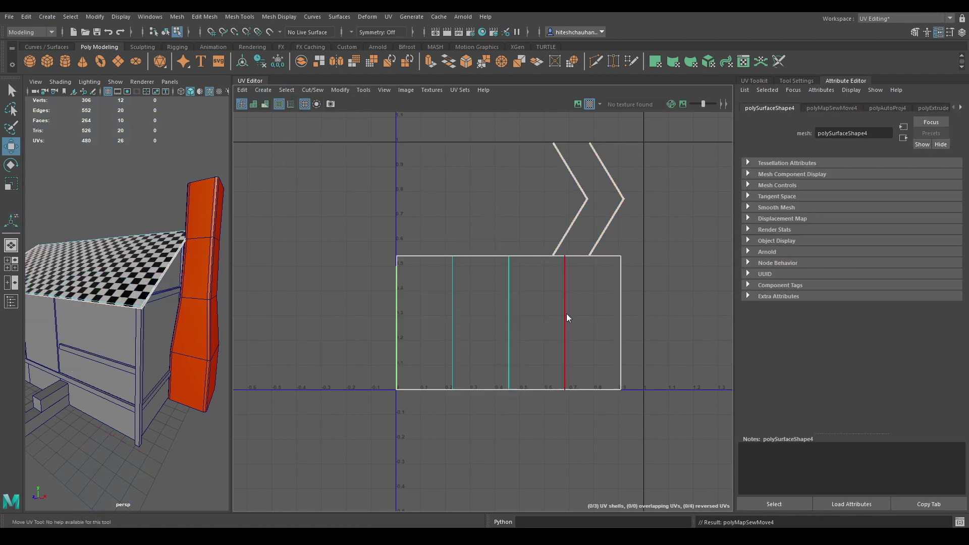
right_drag(566, 314, 505, 303)
click(504, 302)
drag(508, 322, 460, 339)
Move and sew the four short border edges on the right half of the joined roof shell to attach the two narrow strips.
right_drag(465, 235, 467, 197)
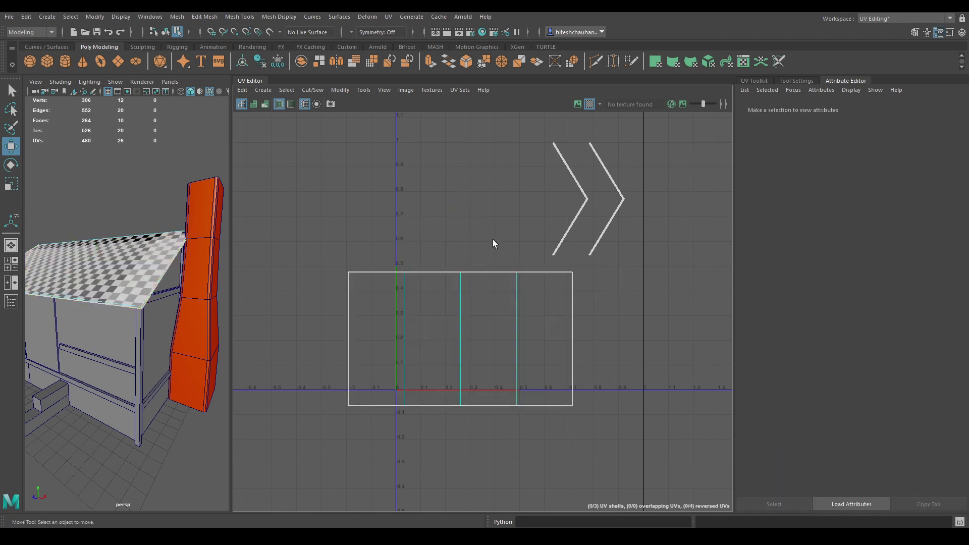
click(536, 271)
shift+click(492, 272)
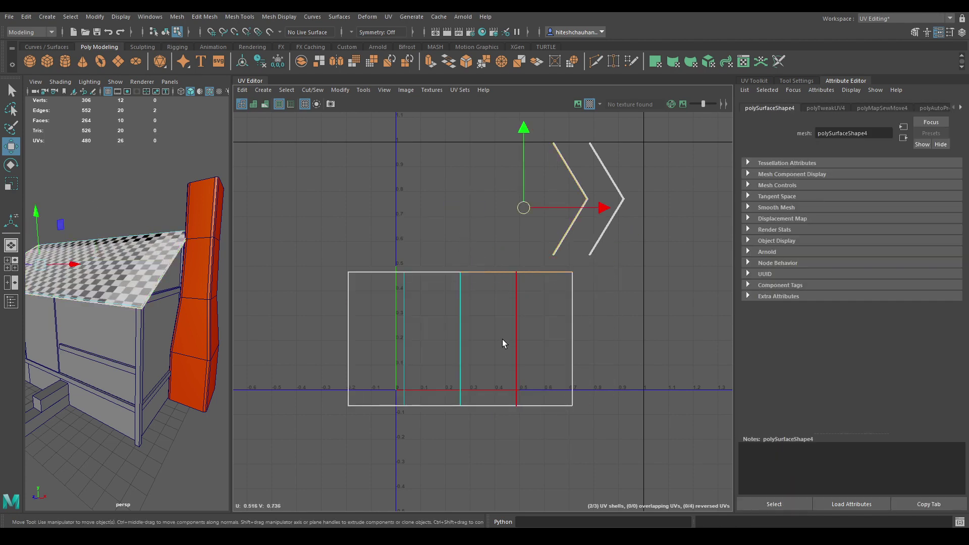
shift+click(496, 405)
shift+click(544, 407)
shift+right_drag(541, 437, 541, 414)
Unfold the combined roof shell and orient it by its middle edge so that it lies straight.
right_drag(592, 299, 551, 286)
shift+right_drag(588, 188, 453, 186)
alt+middle_drag(501, 215, 500, 142)
shift+right_drag(504, 192, 499, 136)
click(468, 279)
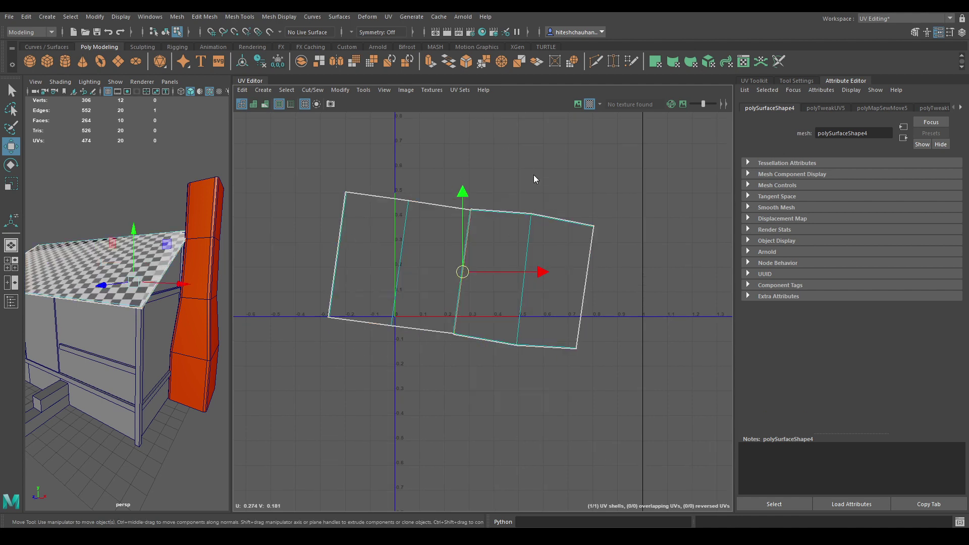
shift+right_drag(534, 175, 511, 286)
Lower the UVs where the right half's dividing edge meets the roof shell's upper border to straighten that border.
alt+middle_drag(510, 287, 484, 250)
alt+right_drag(484, 249, 480, 306)
right_drag(490, 221, 524, 221)
drag(462, 137, 530, 242)
alt+middle_drag(574, 441, 542, 180)
alt+middle_drag(478, 294, 504, 469)
alt+middle_drag(477, 204, 482, 355)
alt+right_drag(482, 355, 527, 367)
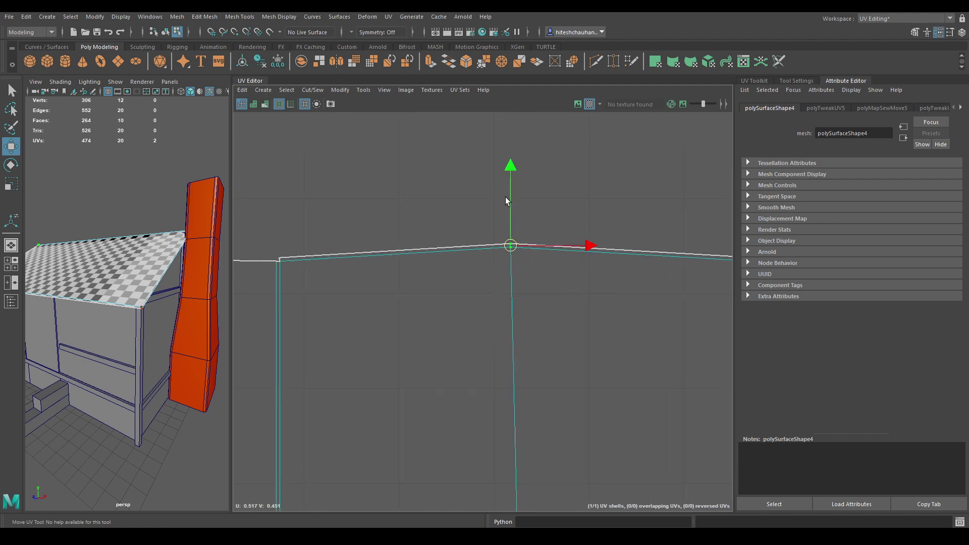
drag(510, 164, 511, 177)
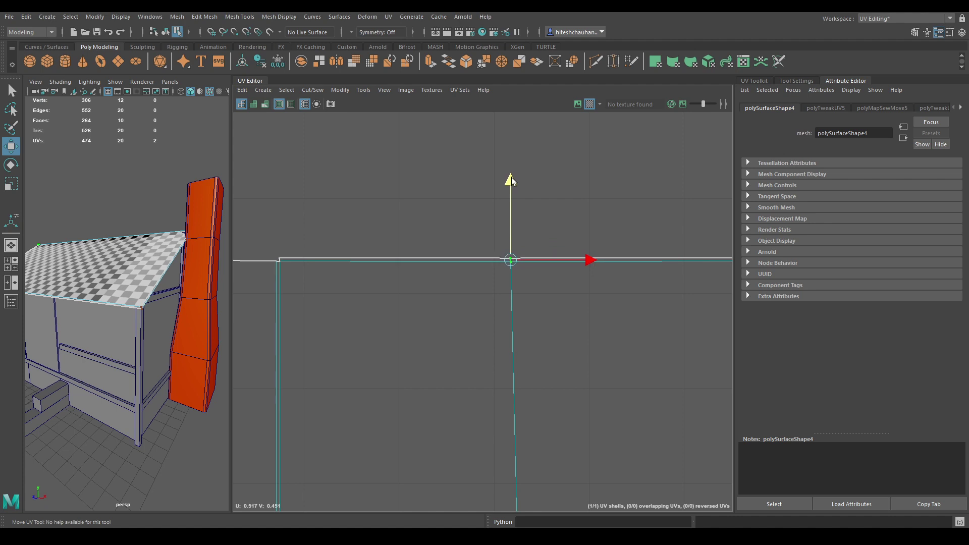
Level the roof shell's lower border by lowering the UVs at the right half's dividing edge and outer corner.
alt+right_drag(516, 242, 502, 265)
alt+middle_drag(540, 504, 513, 159)
drag(446, 282, 506, 368)
mouse_move(492, 239)
mouse_down()
mouse_move(491, 229)
mouse_move(487, 245)
mouse_up()
scroll(489, 315, down, 1)
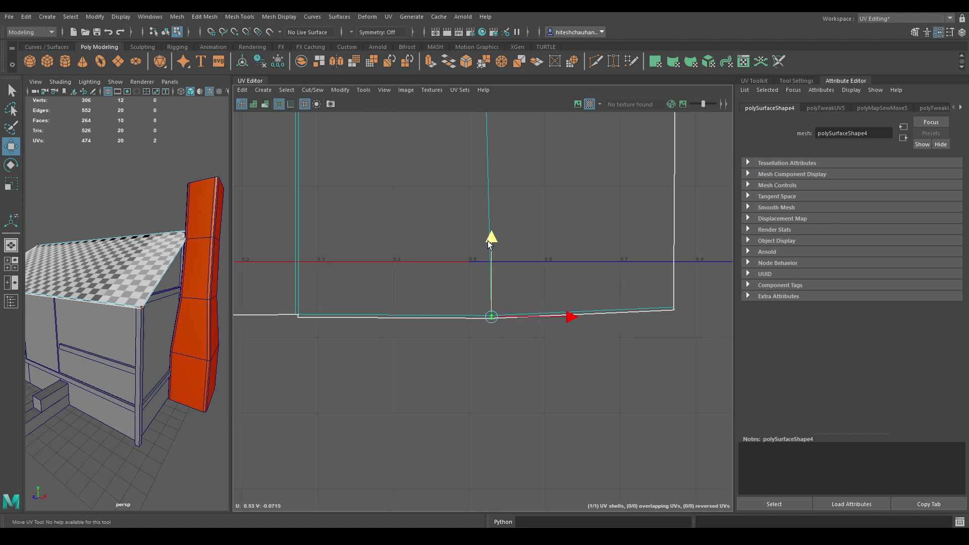
drag(655, 294, 693, 328)
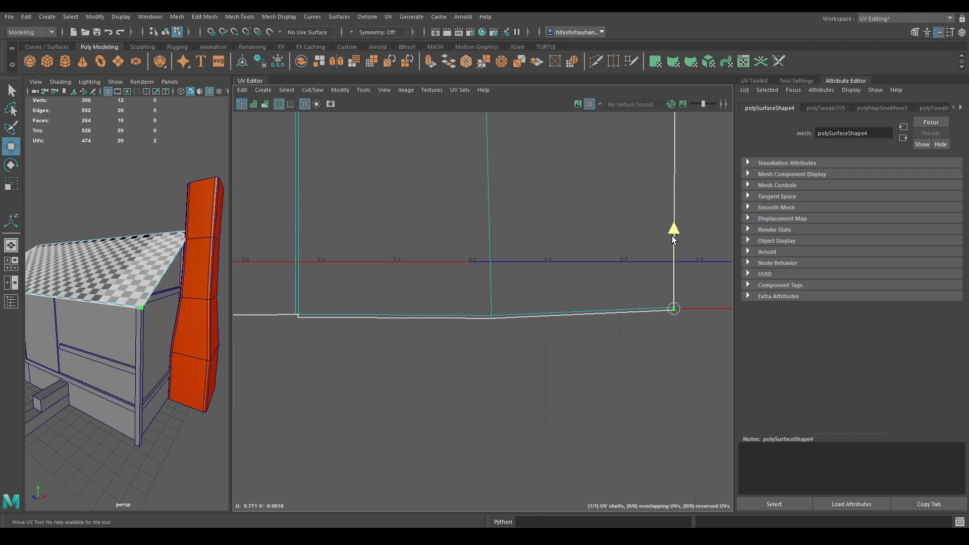
drag(674, 240, 672, 245)
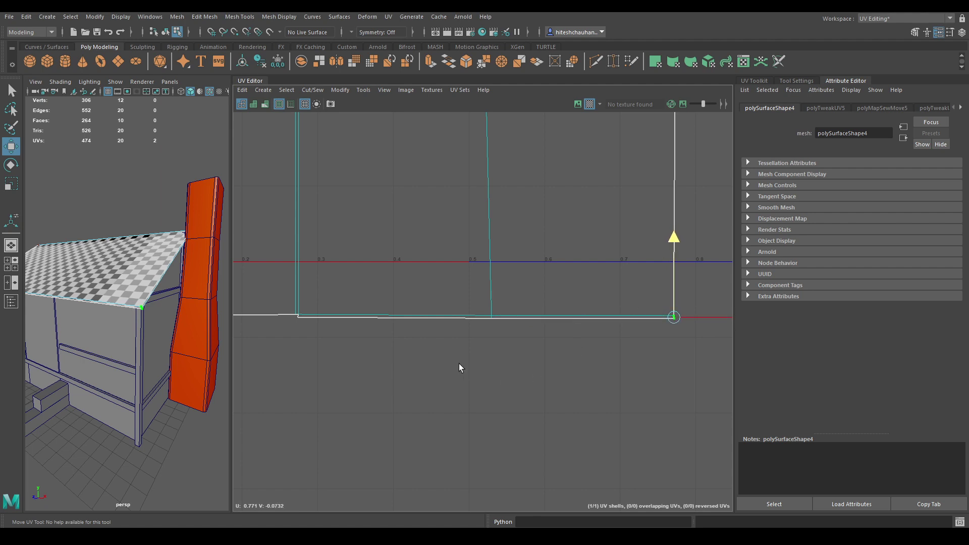
click(491, 316)
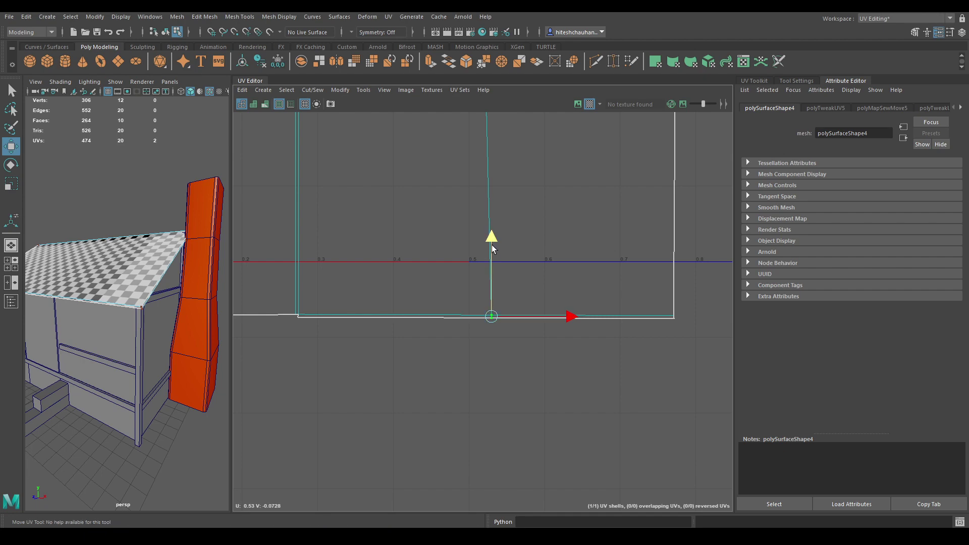
click(674, 316)
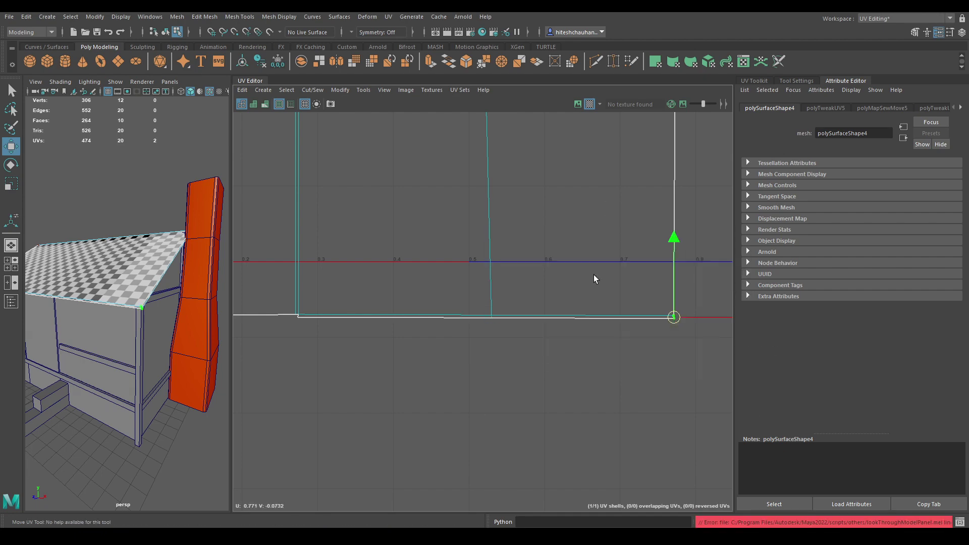
Lay out the whole roof shell so that it fits the width of the UV tile.
scroll(594, 275, down, 5)
right_drag(502, 172, 648, 292)
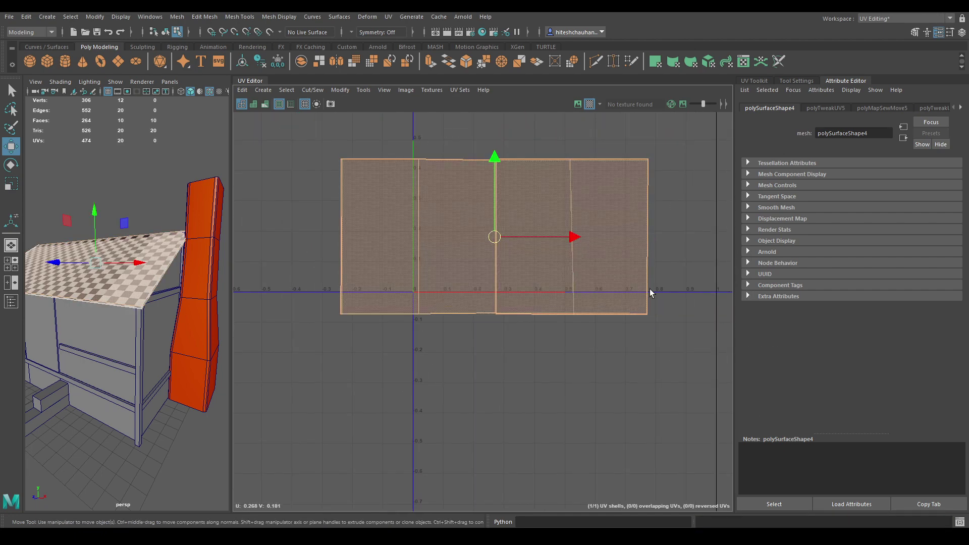
shift+right_drag(626, 217, 514, 252)
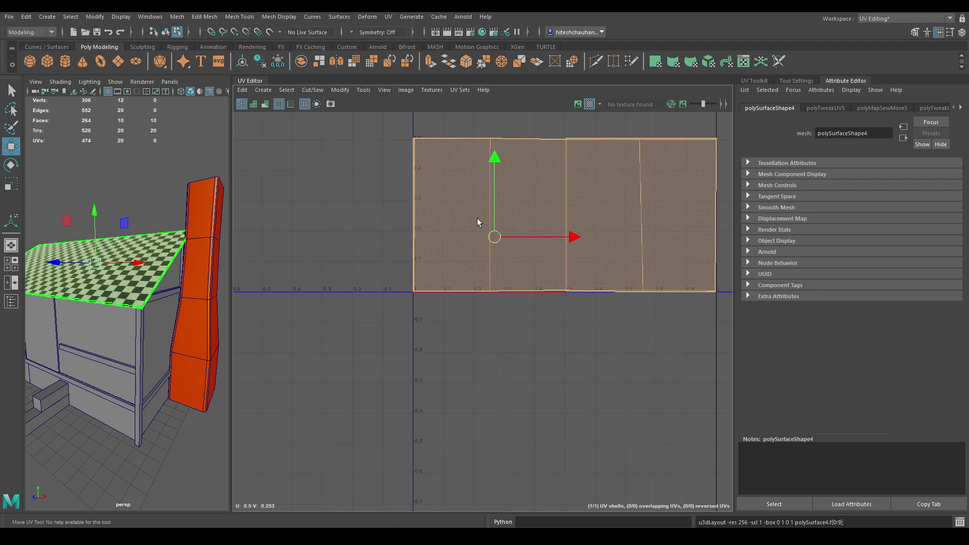
right_drag(330, 224, 283, 208)
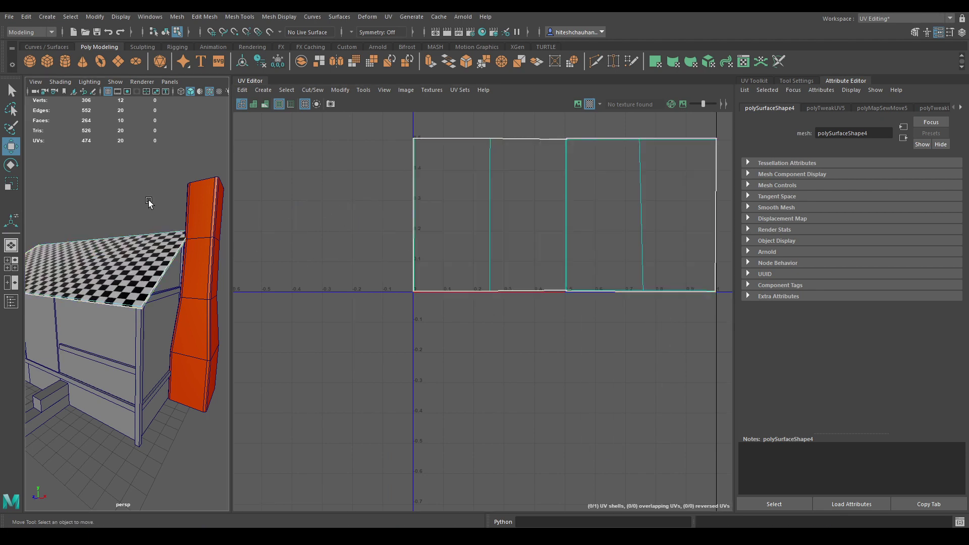
Give the roof a new light blue Blinn material named Roof.
right_drag(129, 256, 194, 455)
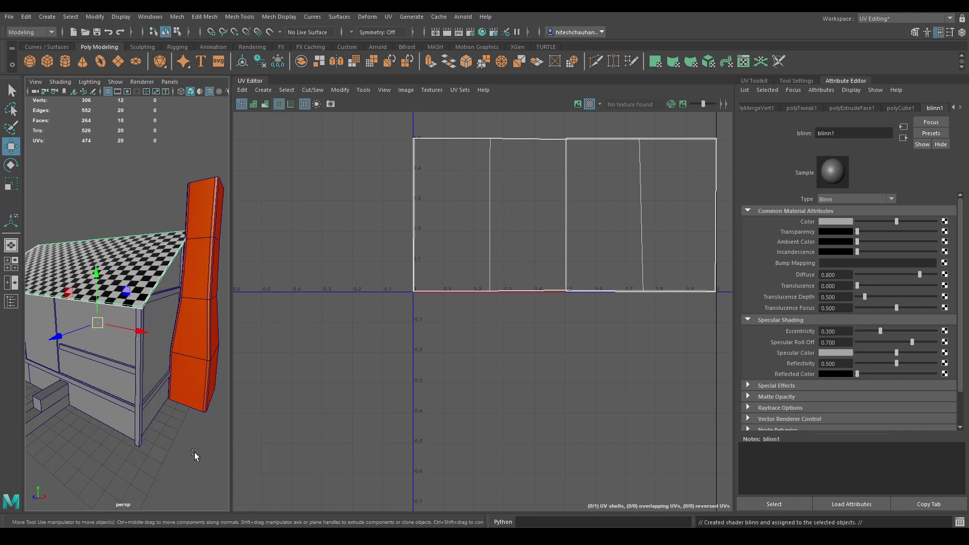
click(844, 222)
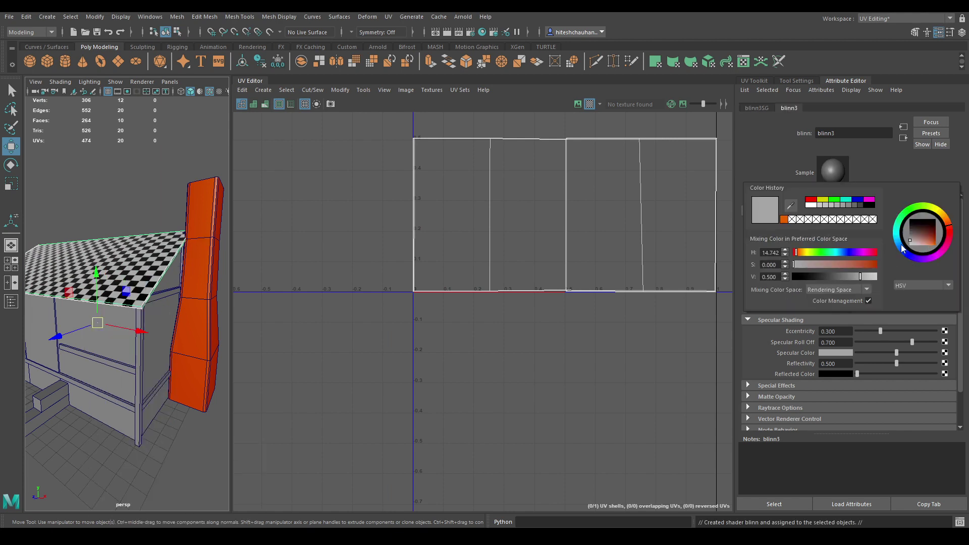
click(903, 252)
click(933, 247)
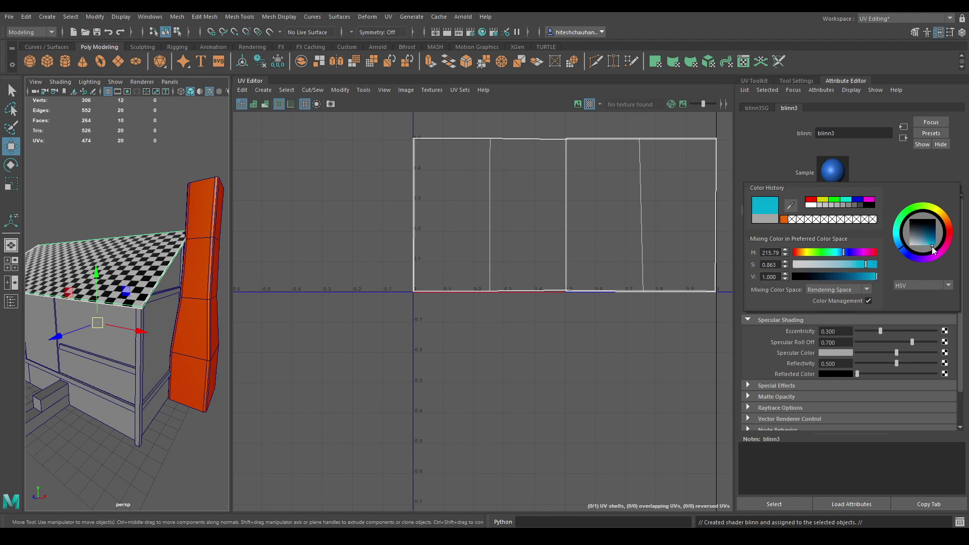
double_click(841, 134)
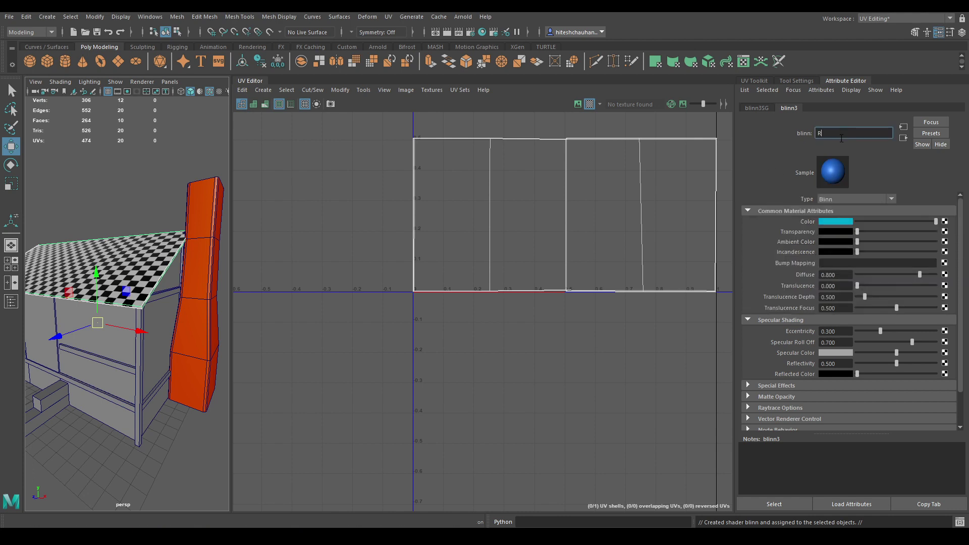
text(Roof)
key(Return)
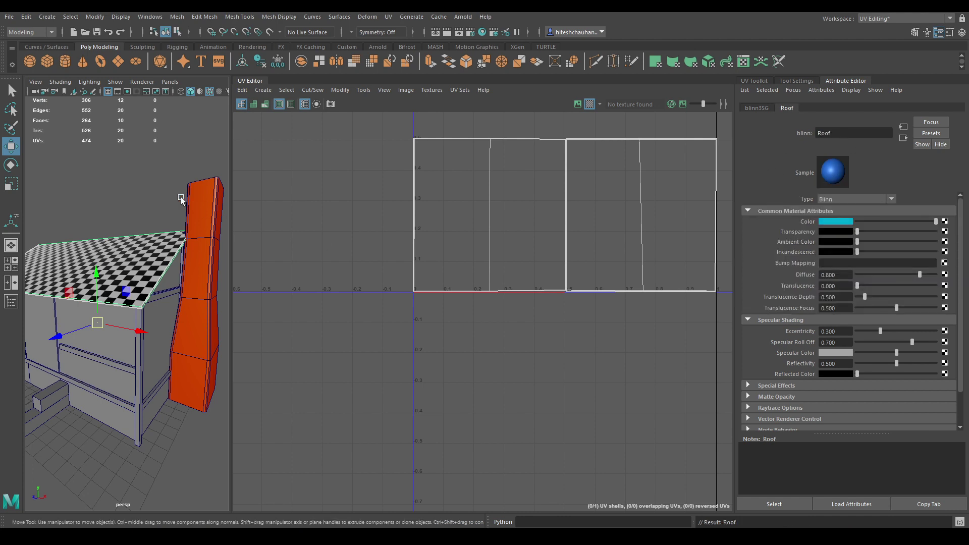
Isolate the house's wall object by hiding all unselected objects.
click(190, 171)
alt+drag(170, 256, 162, 225)
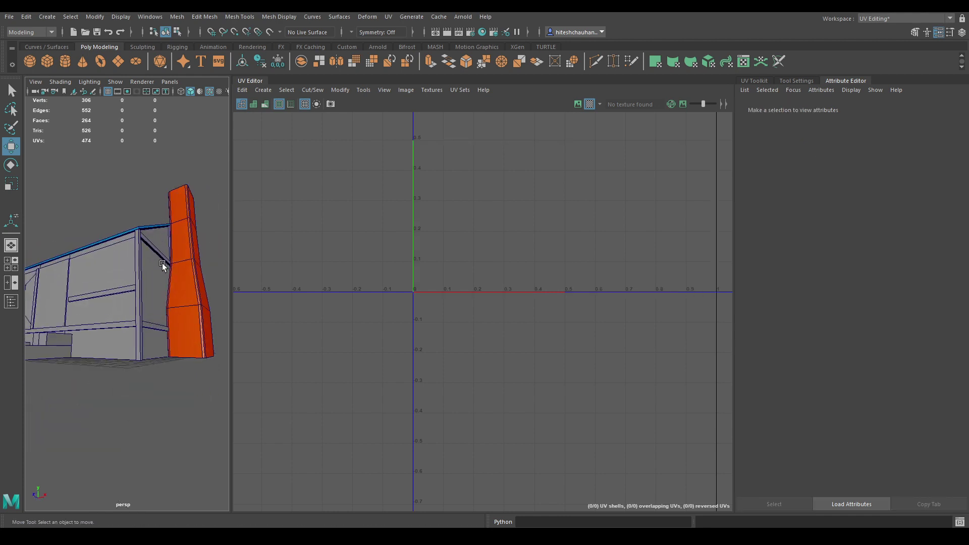
click(114, 268)
scroll(141, 277, down, 5)
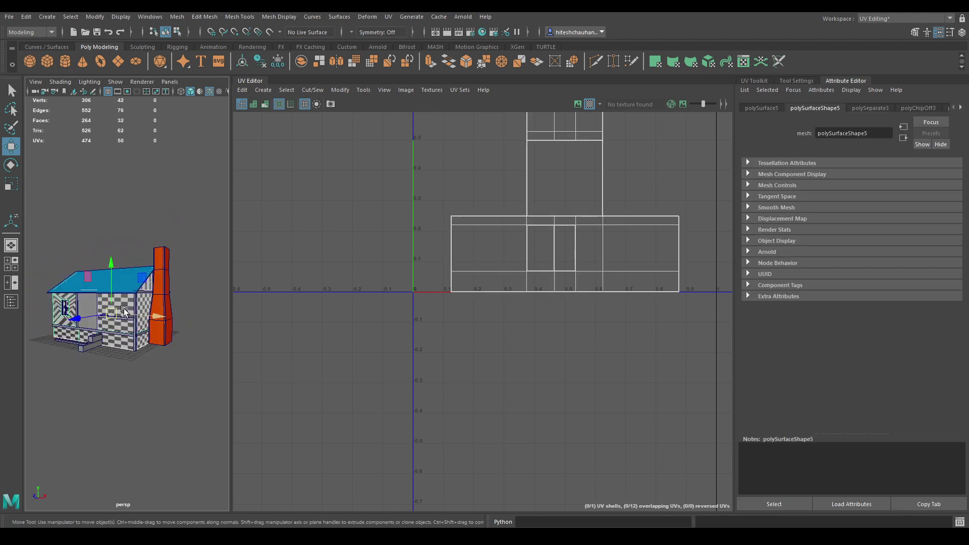
key(alt+h)
alt+drag(124, 308, 234, 350)
scroll(167, 385, up, 5)
scroll(145, 374, down, 5)
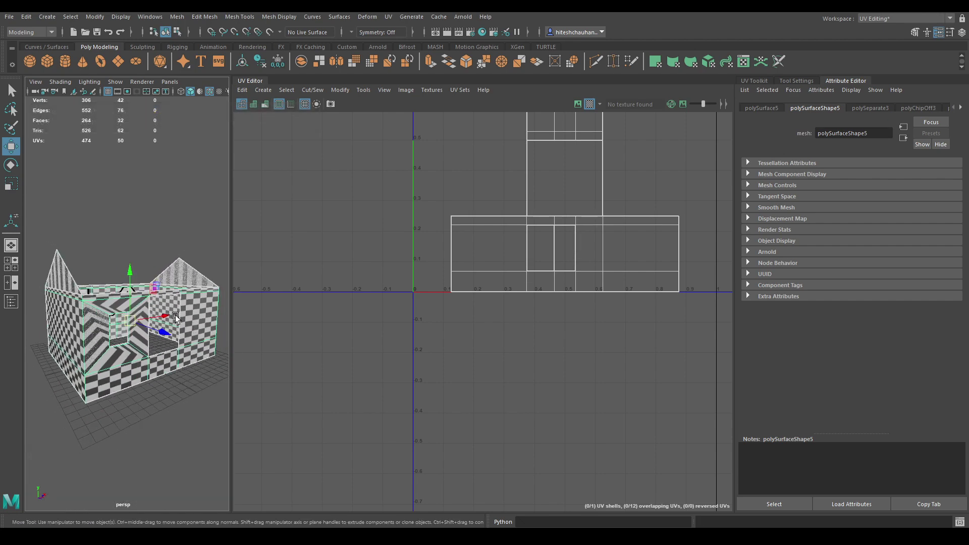
alt+drag(174, 314, 183, 319)
Apply an automatic UV projection to the house walls.
click(263, 89)
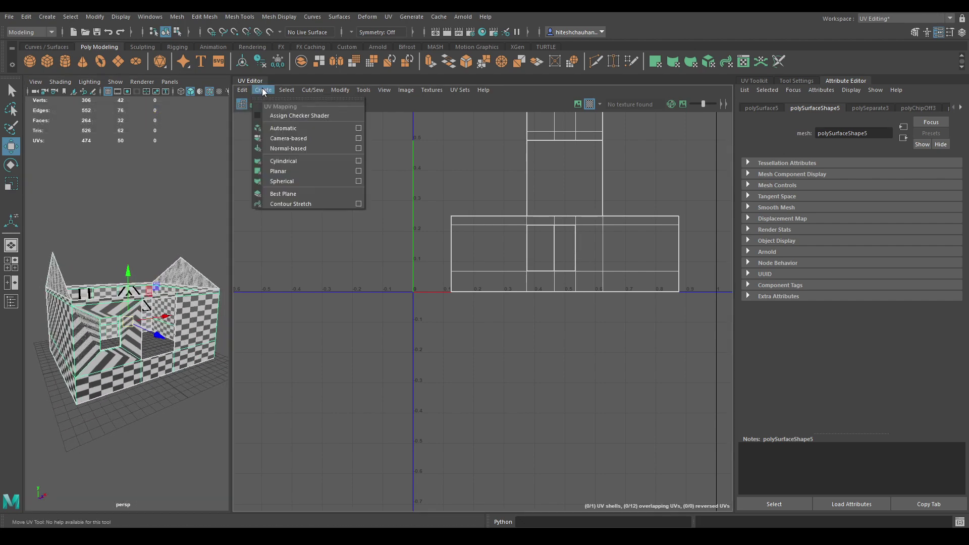
click(307, 127)
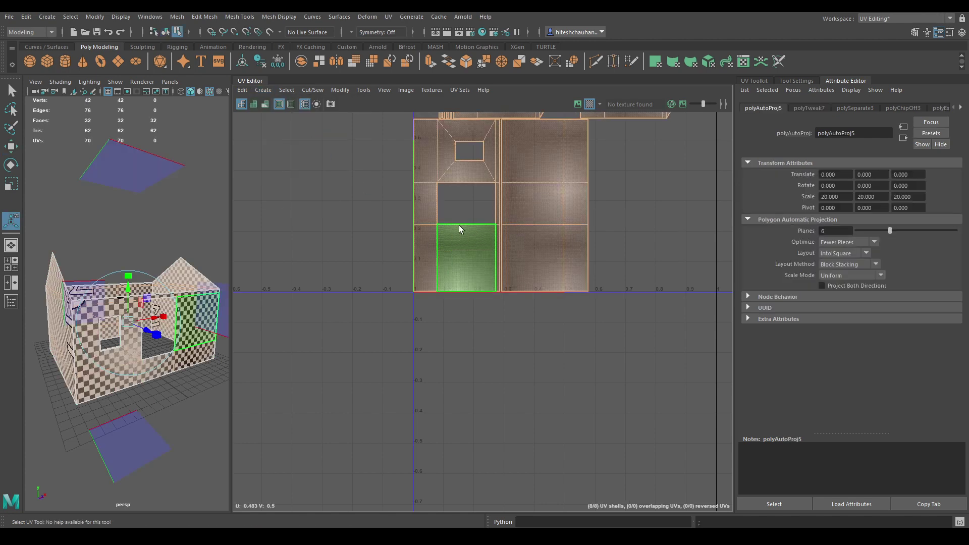
scroll(459, 225, up, 3)
Rotate the UV shell of the wall with openings a quarter turn to horizontal and move it left, clear of the others.
right_click(491, 243)
click(447, 228)
click(419, 255)
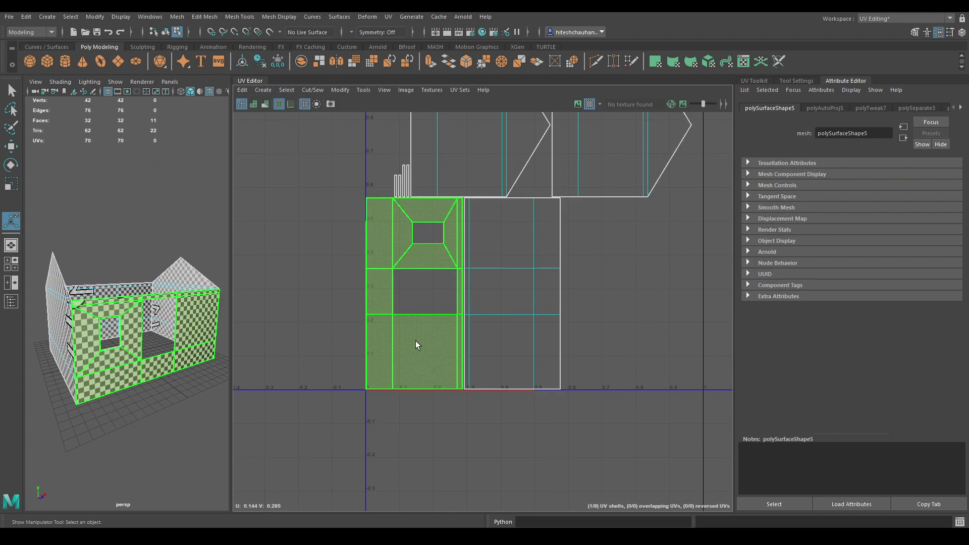
key(e)
drag(404, 372, 504, 302)
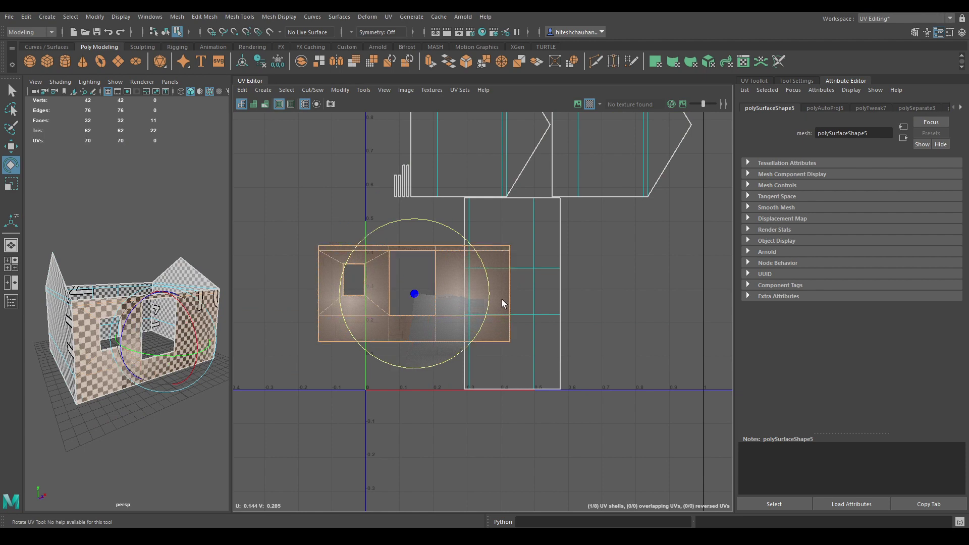
key(w)
alt+drag(121, 323, 96, 343)
alt+right_drag(95, 341, 86, 378)
alt+drag(86, 379, 65, 364)
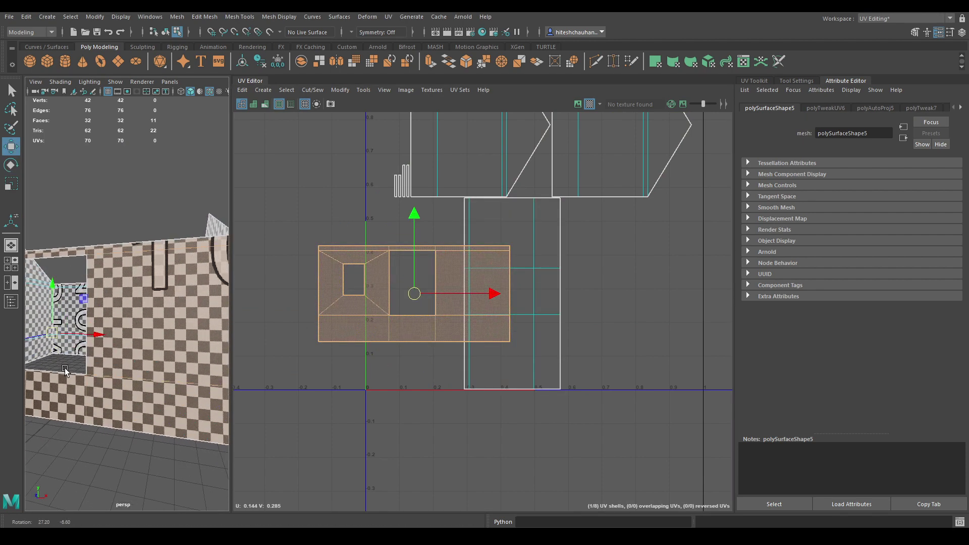
drag(414, 294, 324, 337)
Rotate the plain long wall's UV shell a quarter turn to horizontal and move it right, away from the first wall shell.
right_drag(399, 282, 422, 250)
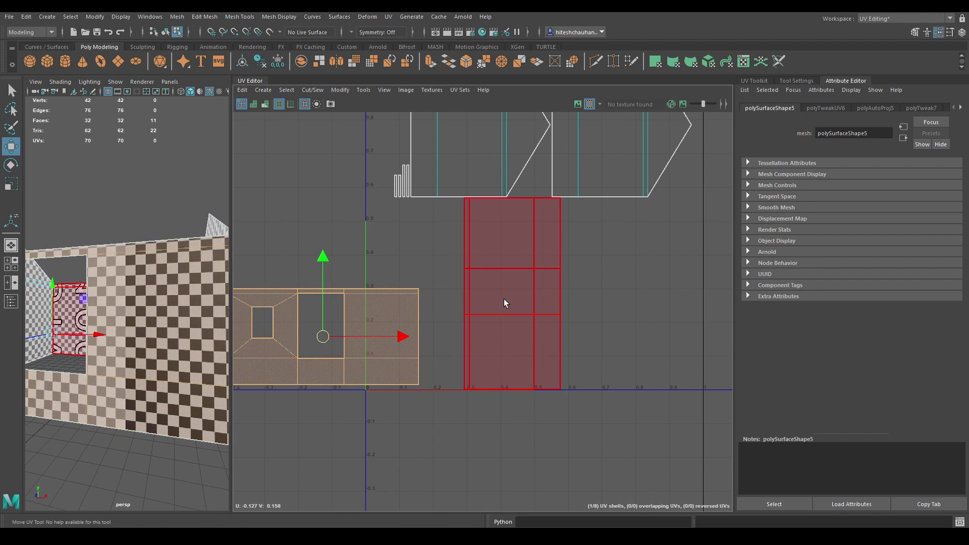
click(503, 299)
key(e)
drag(494, 367, 580, 316)
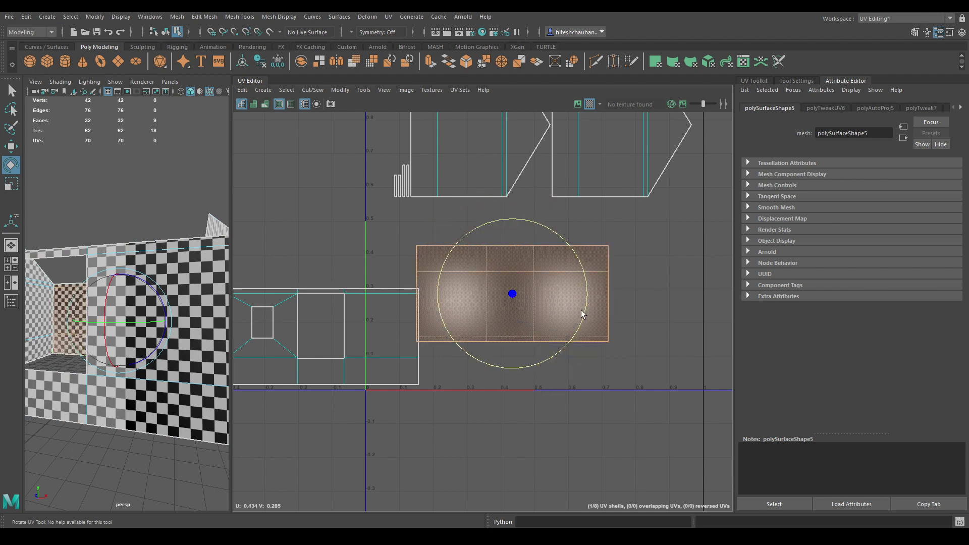
key(w)
drag(508, 291, 576, 334)
Rotate both gable-wall UV shells a quarter turn so that their peaks point up, and return to edge selection.
scroll(471, 320, down, 5)
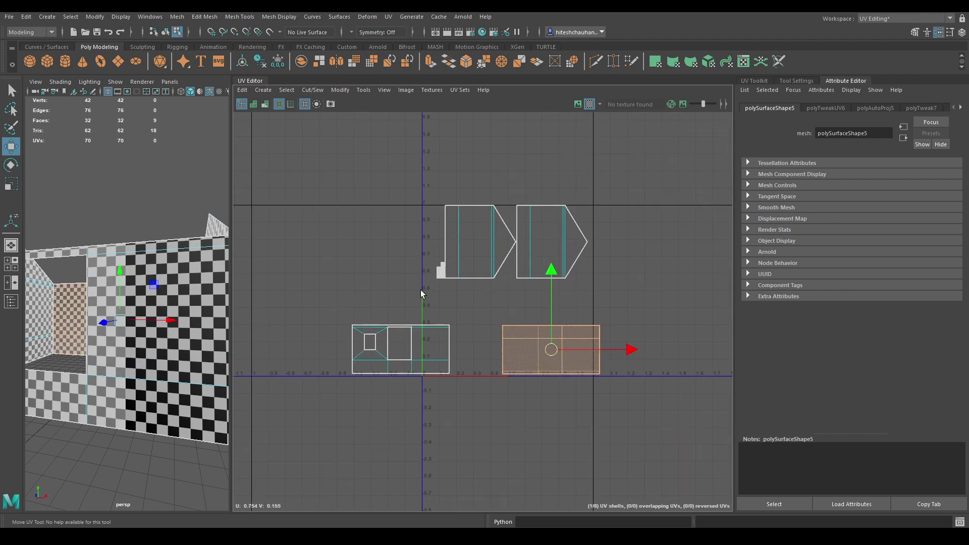
right_click(406, 270)
right_drag(401, 244, 392, 221)
click(474, 230)
key(e)
drag(483, 302, 541, 250)
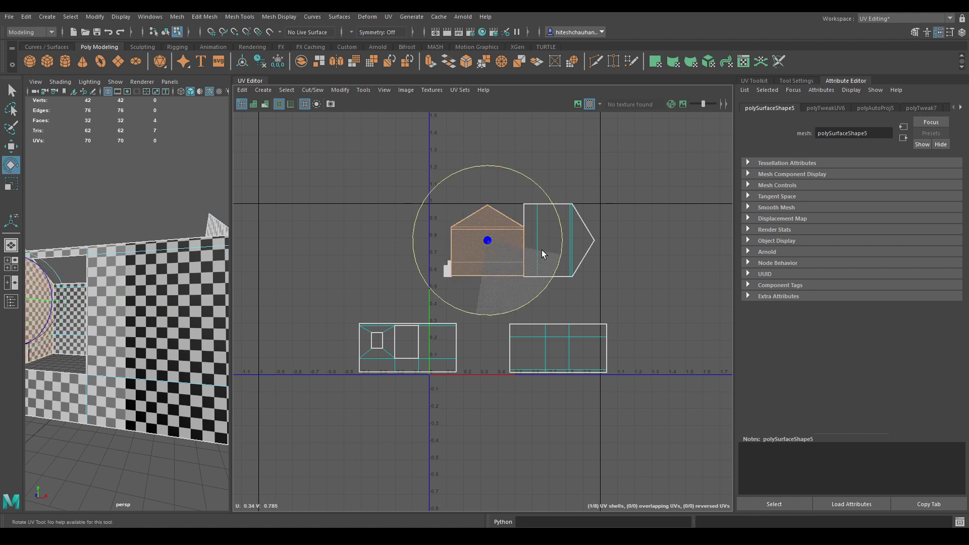
click(571, 280)
drag(558, 319, 611, 235)
right_drag(601, 231, 599, 212)
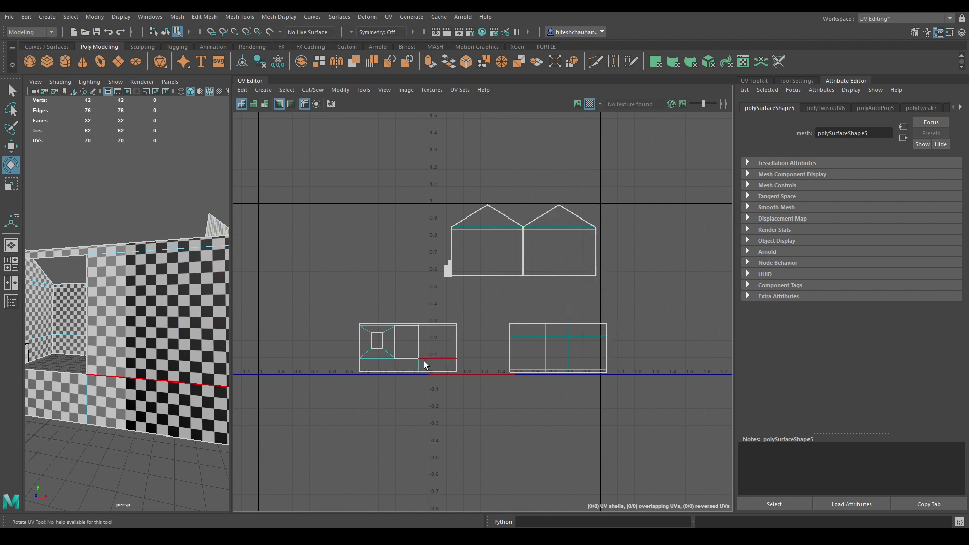
Move and sew one gable wall's UV shell onto the end of the wall with openings, and shift the joined shell left.
click(460, 324)
shift+double_click(460, 360)
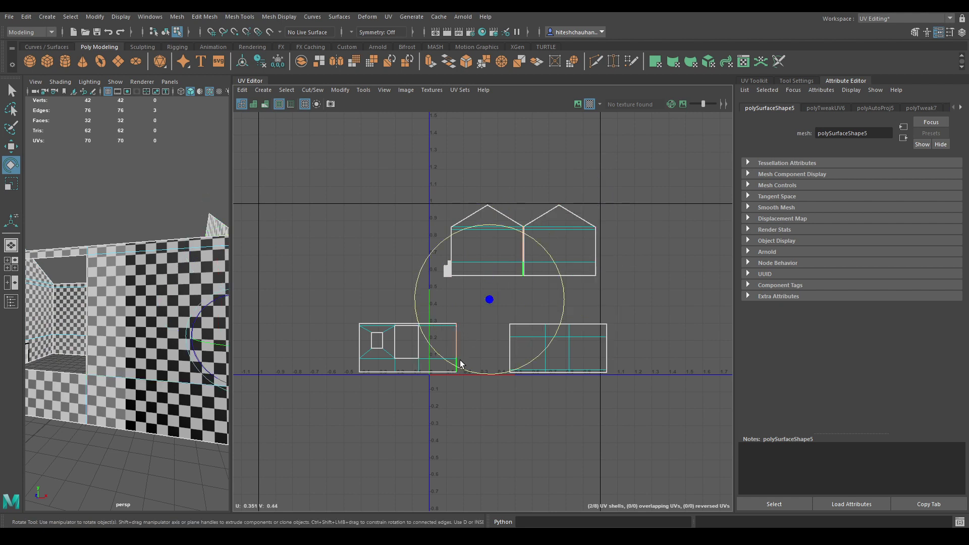
shift+right_drag(494, 326, 430, 329)
click(430, 333)
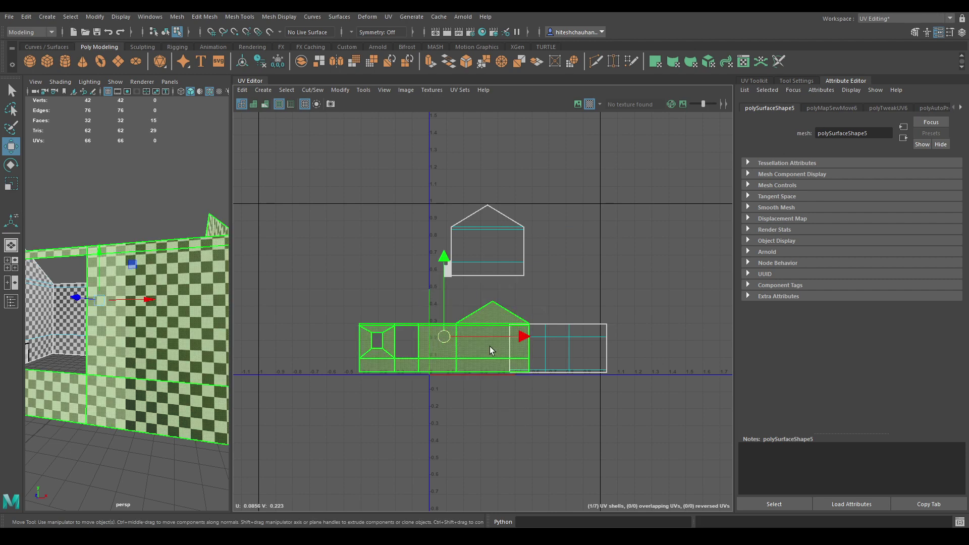
drag(519, 335, 464, 335)
right_drag(476, 302, 475, 283)
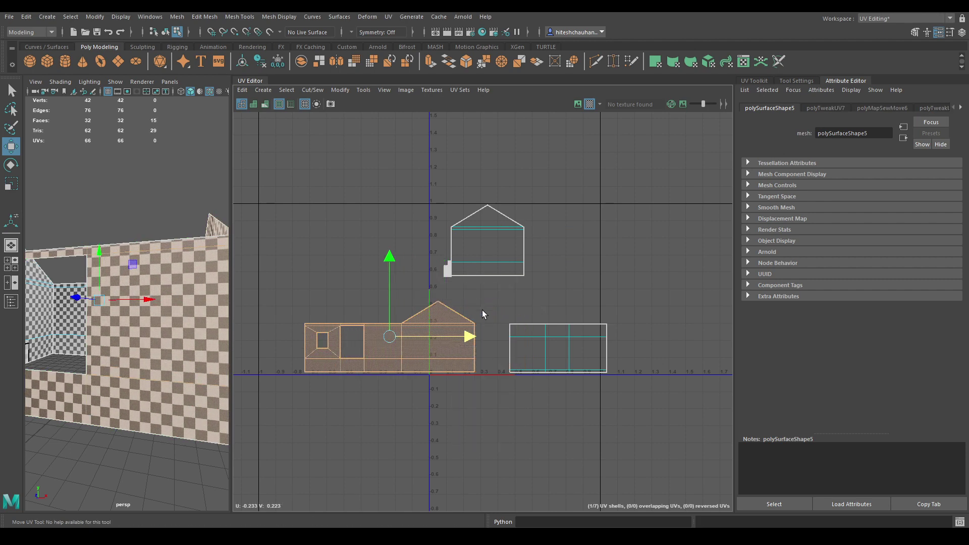
Move and sew the plain long wall, the second gable wall and the small leftover strips onto the joined wall shell.
click(481, 326)
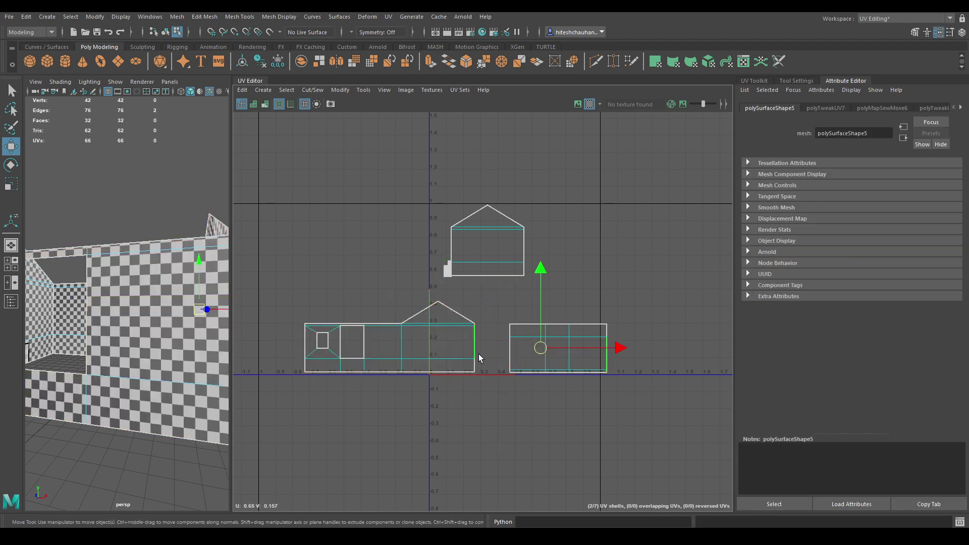
shift+right_drag(487, 348, 497, 286)
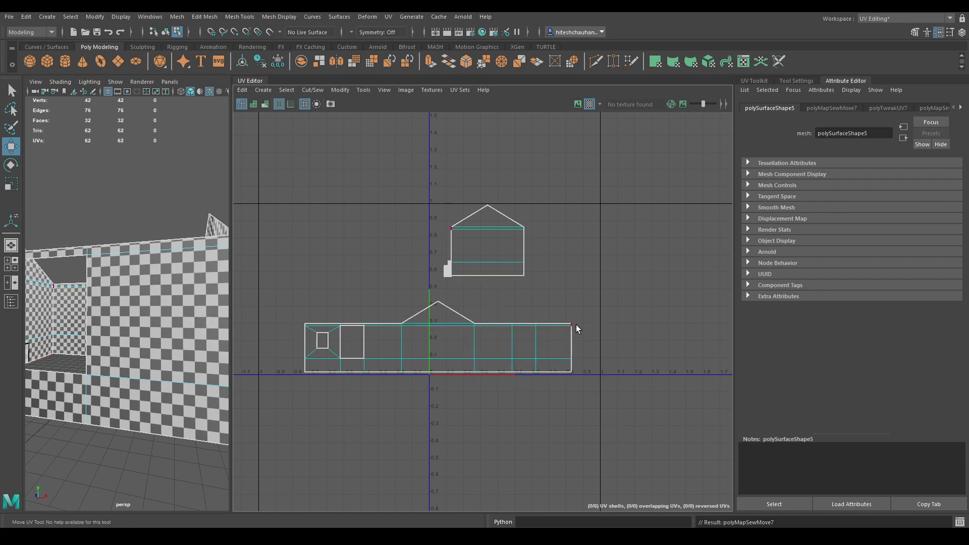
click(572, 367)
shift+click(572, 362)
shift+right_drag(599, 344, 613, 261)
alt+right_drag(489, 283, 539, 501)
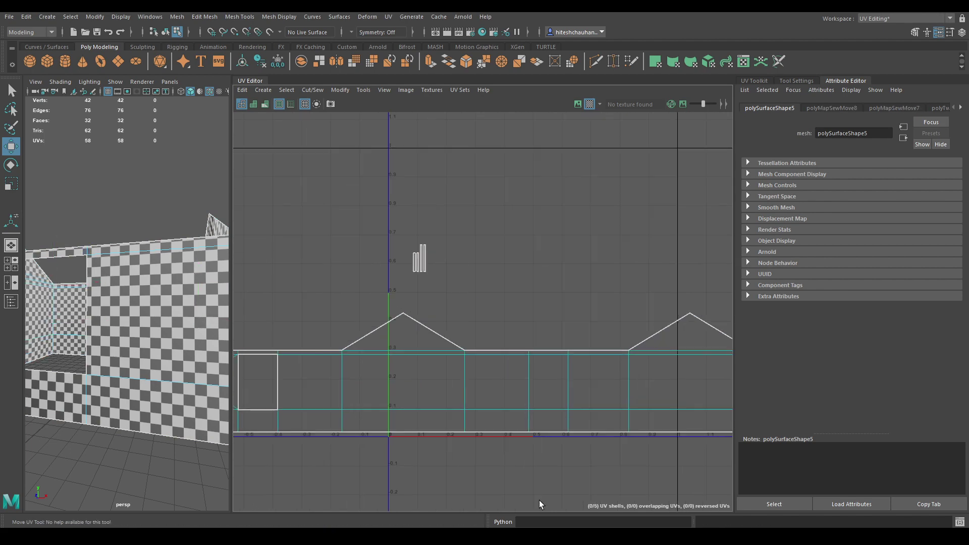
alt+middle_drag(415, 312, 509, 308)
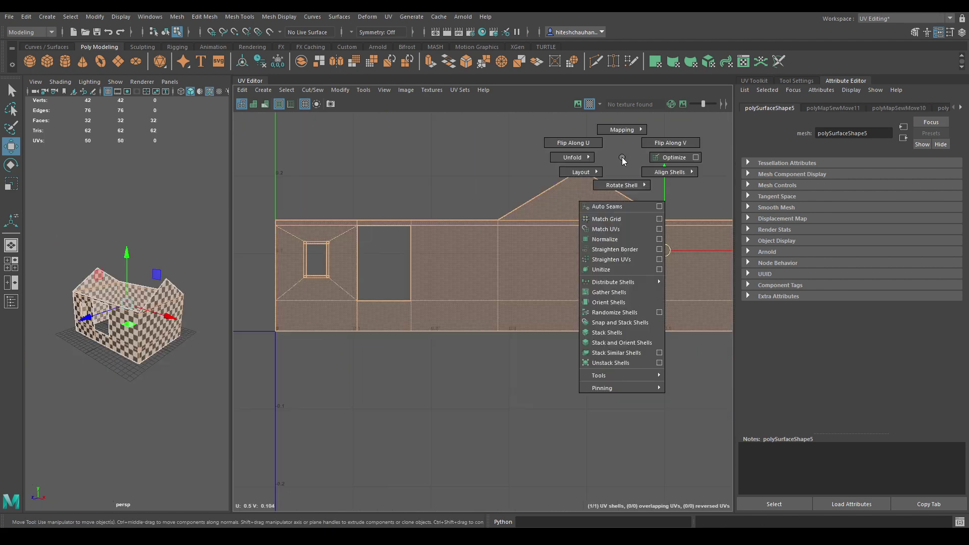
Lay out the single joined wall shell within the UV tile.
shift+right_drag(621, 157, 597, 174)
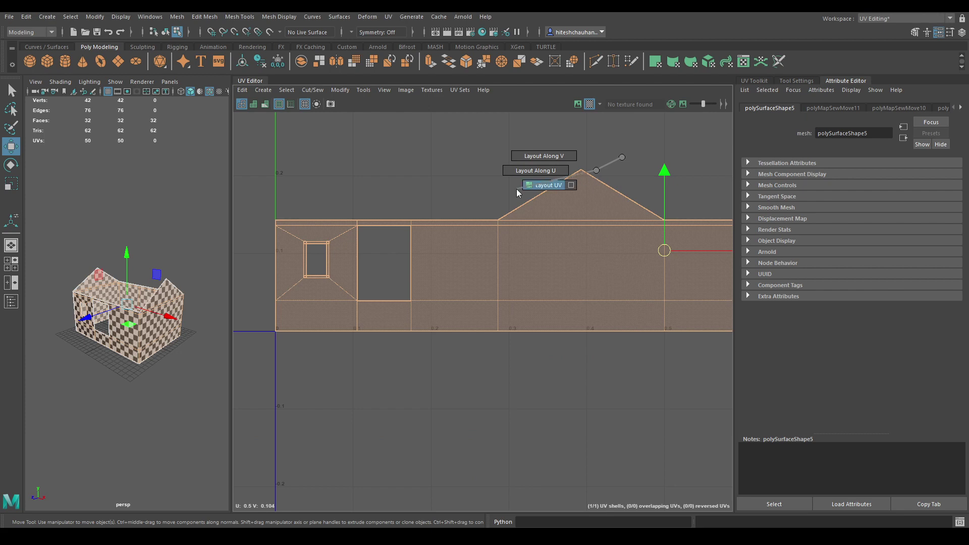
shift+right_drag(516, 189, 517, 189)
scroll(528, 375, down, 3)
Assign a new Blinn material to the walls, colour it yellow and name it Walls, then deselect the walls.
right_drag(130, 256, 199, 221)
right_drag(179, 257, 255, 452)
click(850, 222)
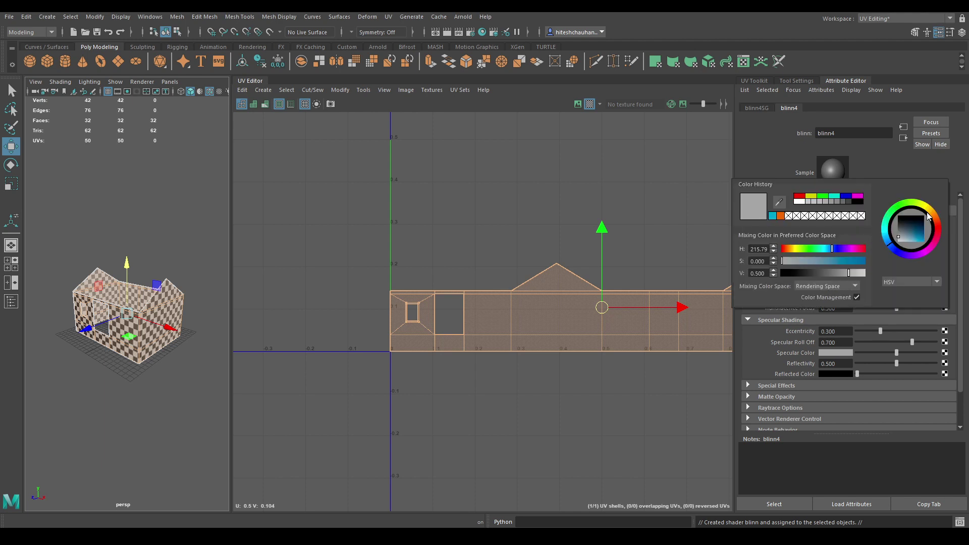
drag(930, 231, 932, 251)
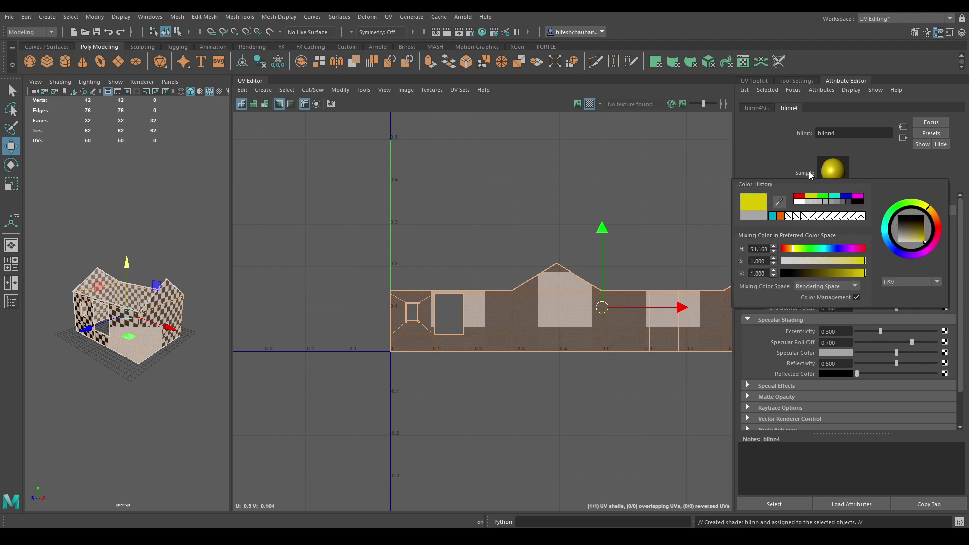
double_click(847, 133)
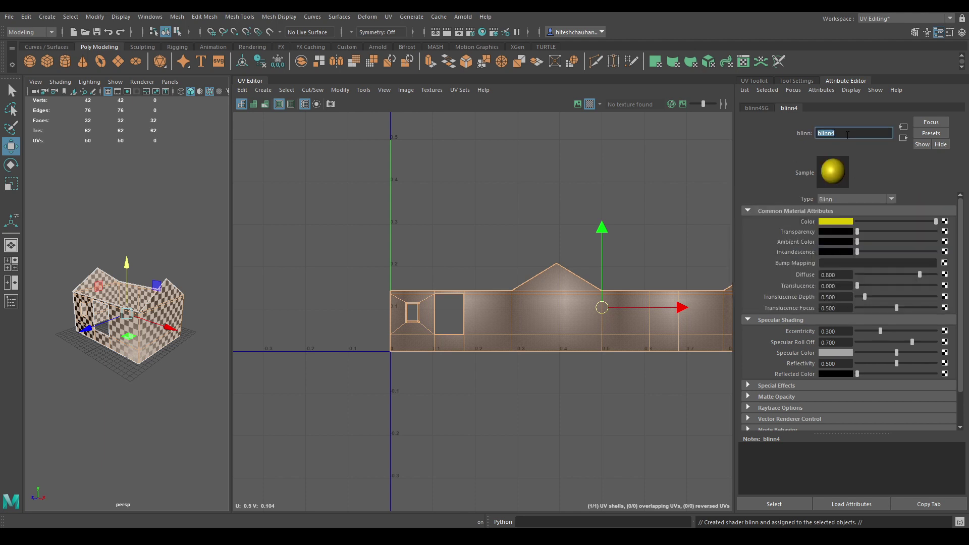
key(Return)
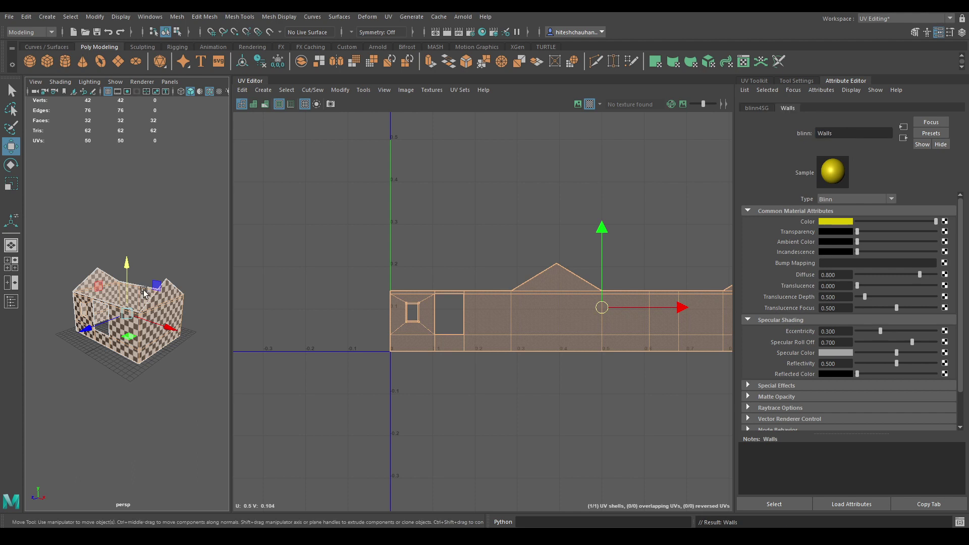
right_drag(141, 257, 207, 227)
click(207, 227)
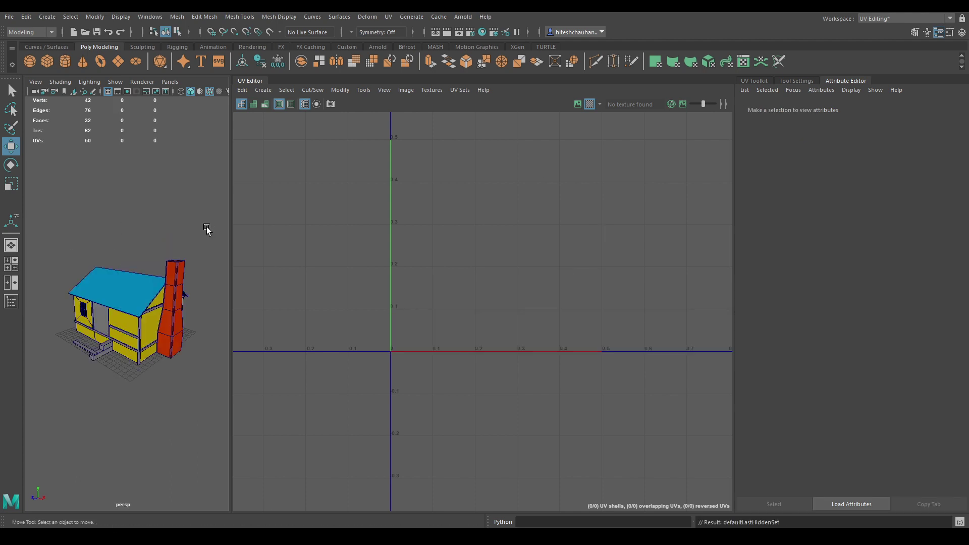
Select the two stair support blocks in front of the door and apply an automatic UV projection to them.
alt+drag(207, 226, 162, 297)
alt+right_drag(162, 297, 117, 363)
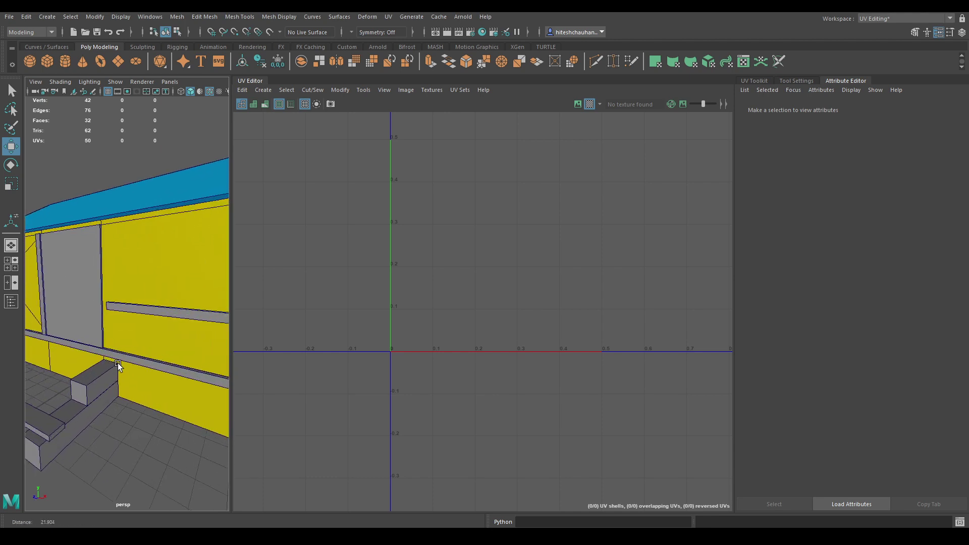
alt+middle_drag(117, 362, 125, 375)
click(124, 379)
shift+click(116, 417)
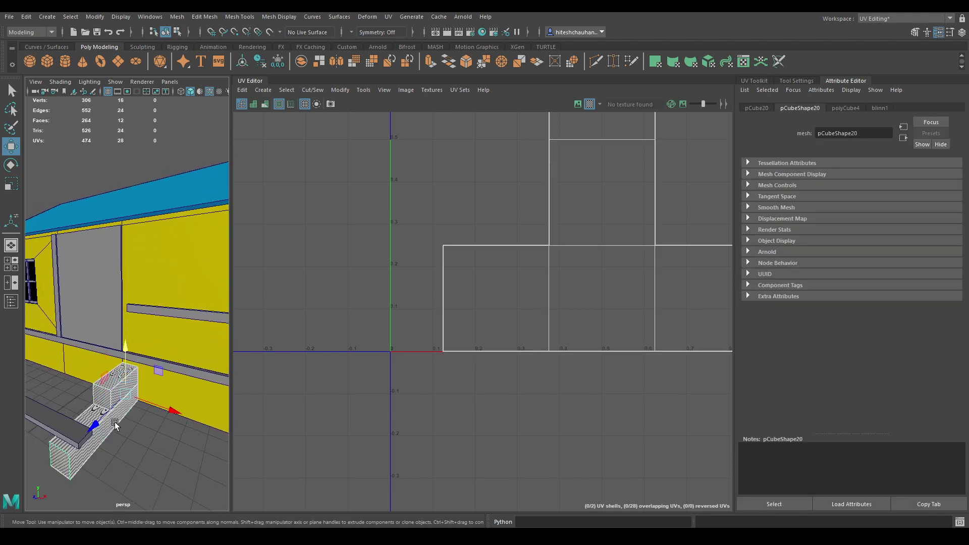
click(263, 89)
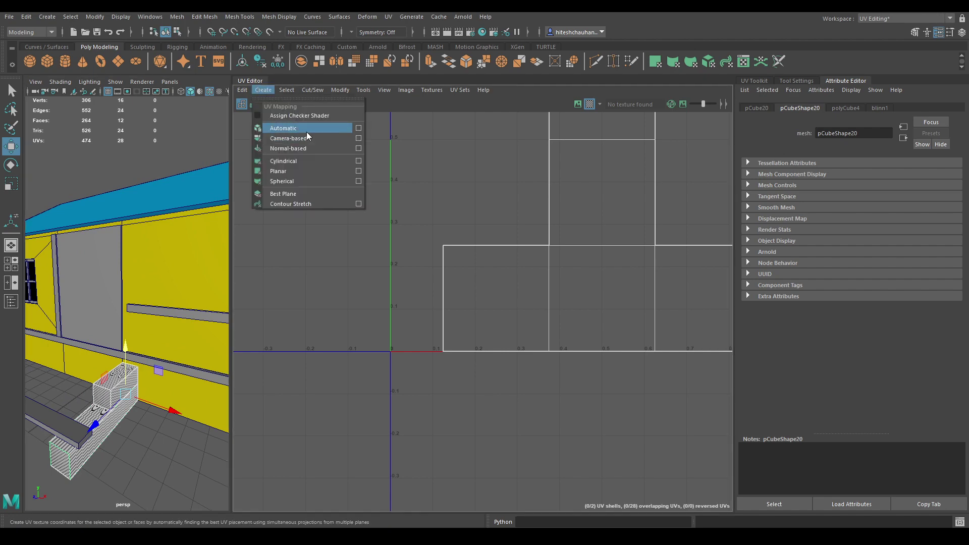
click(306, 131)
key(f)
Move and sew the larger stair block's four long side shells into two pairs.
right_click(325, 261)
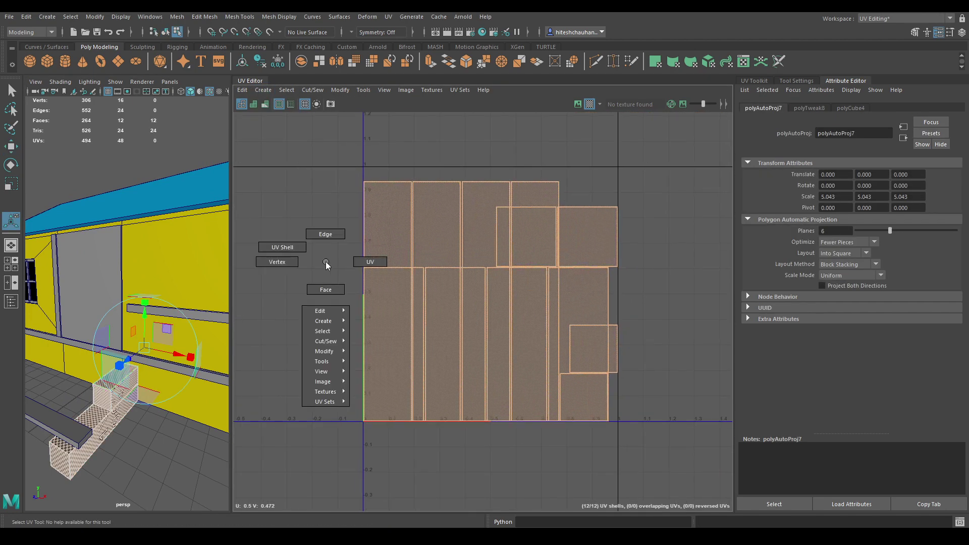
click(324, 234)
click(406, 309)
shift+right_click(395, 326)
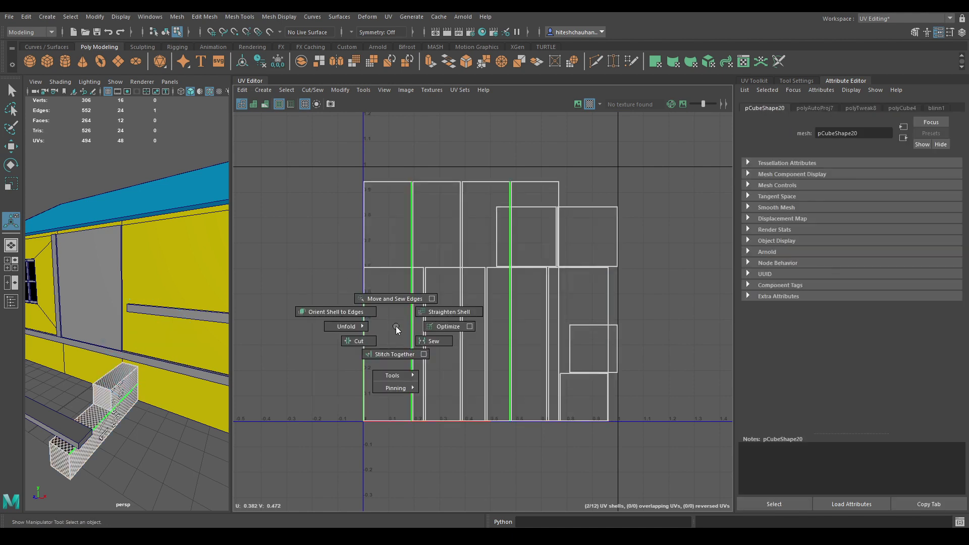
click(395, 298)
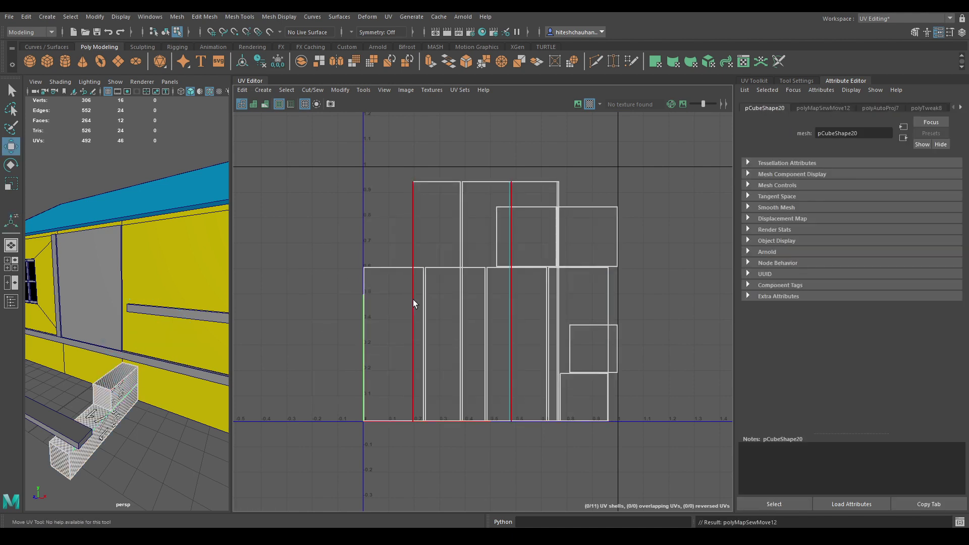
click(413, 299)
shift+right_drag(404, 327, 405, 297)
Sew the larger block's two paired shells into one four-strip shell and move it left, outside the UV tile.
right_click(416, 215)
click(367, 204)
click(427, 246)
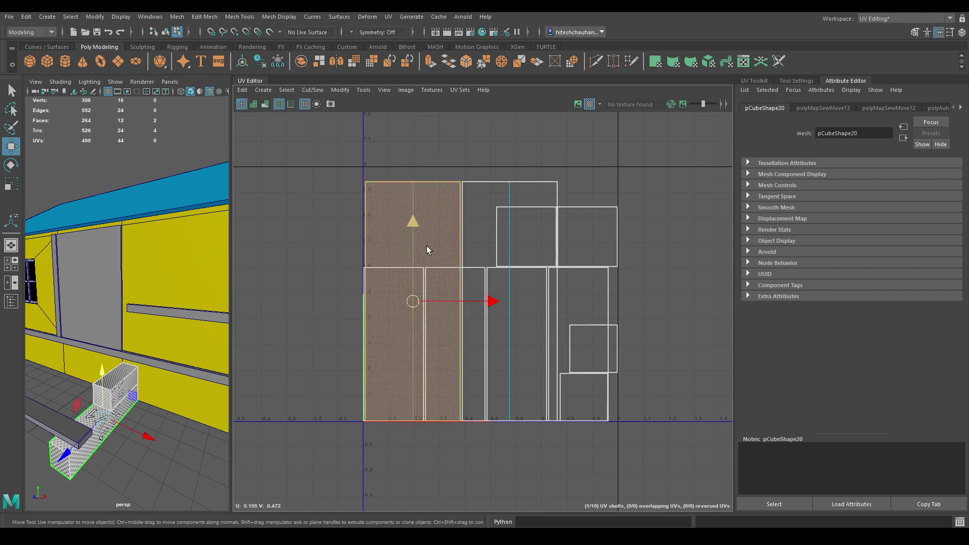
middle_drag(427, 246, 334, 201)
click(319, 207)
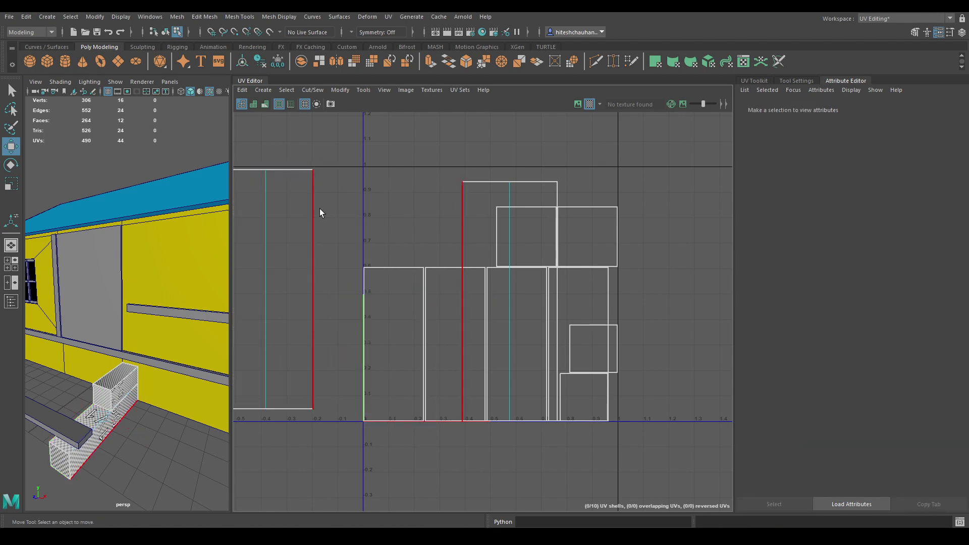
click(319, 208)
shift+right_drag(320, 208, 341, 167)
click(421, 228)
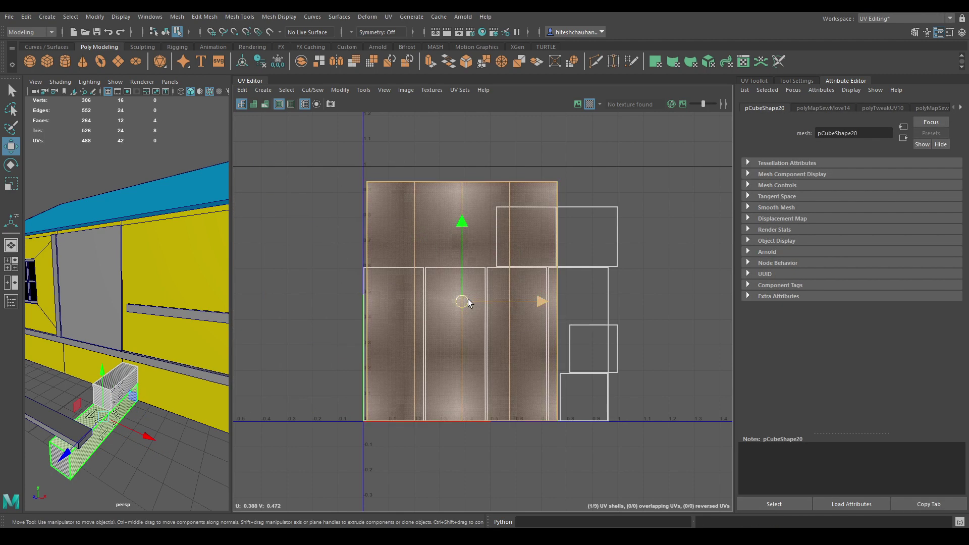
middle_drag(467, 299, 256, 274)
Move and sew the smaller stair block's four long side shells into one strip shell.
click(427, 304)
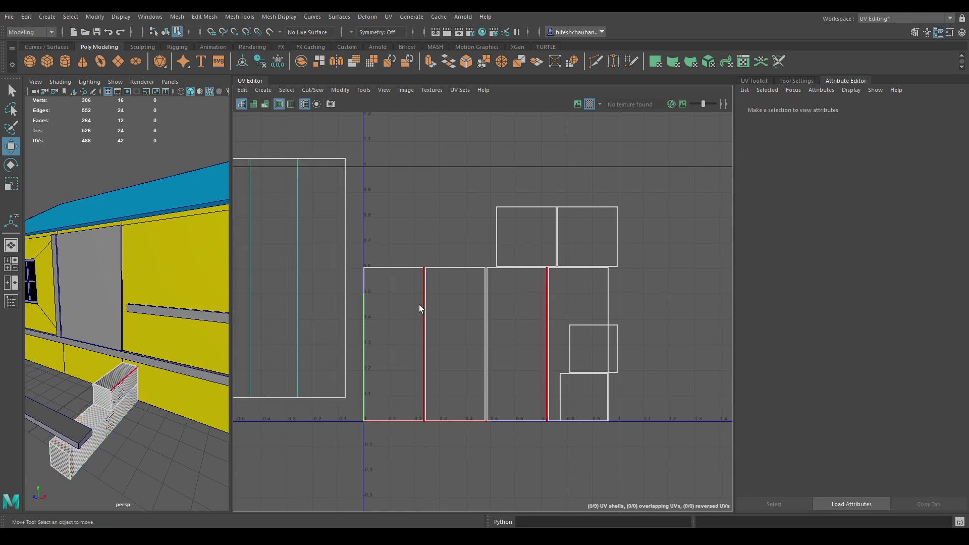
click(423, 308)
shift+right_drag(423, 308, 454, 275)
click(486, 308)
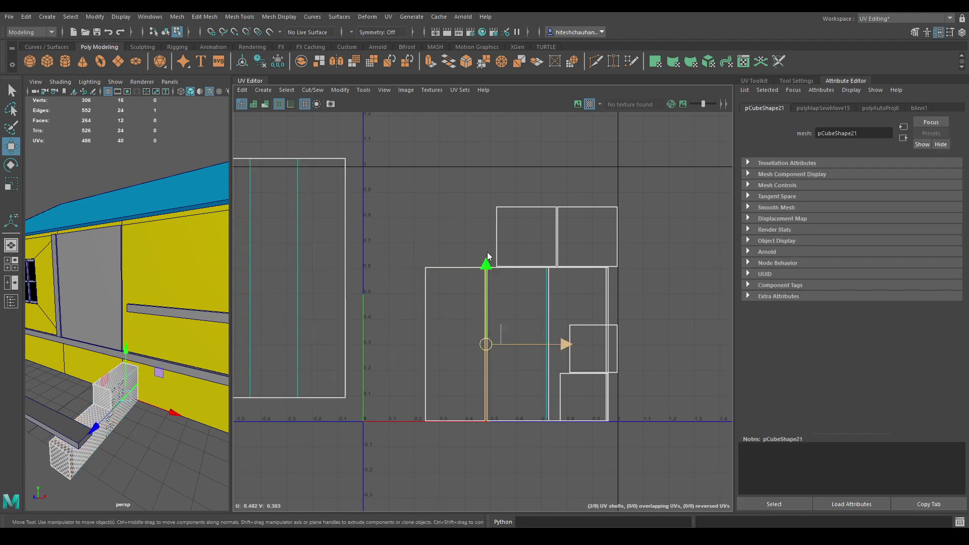
click(425, 320)
shift+right_drag(425, 320, 419, 217)
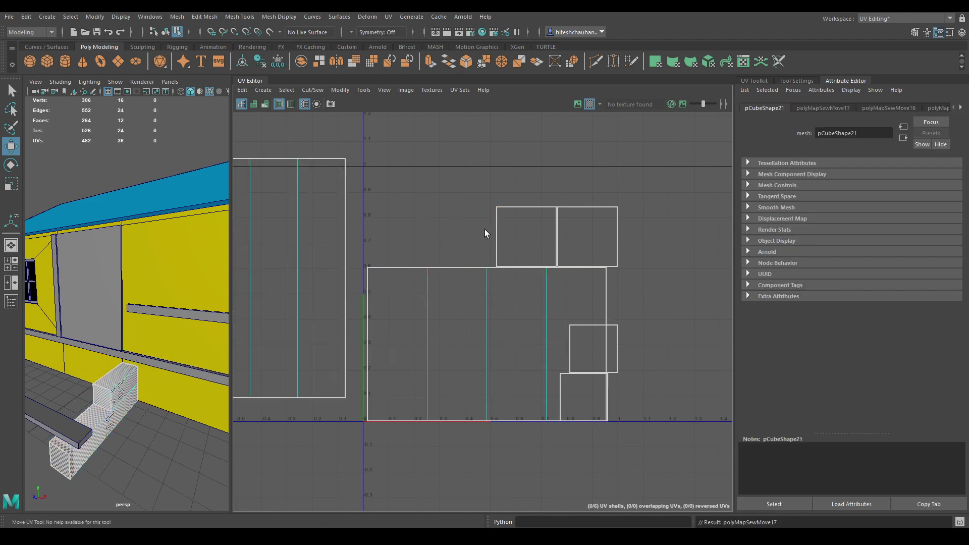
Move and sew the two square end caps onto opposite ends of the smaller block's shell.
click(497, 229)
shift+right_drag(498, 229, 482, 147)
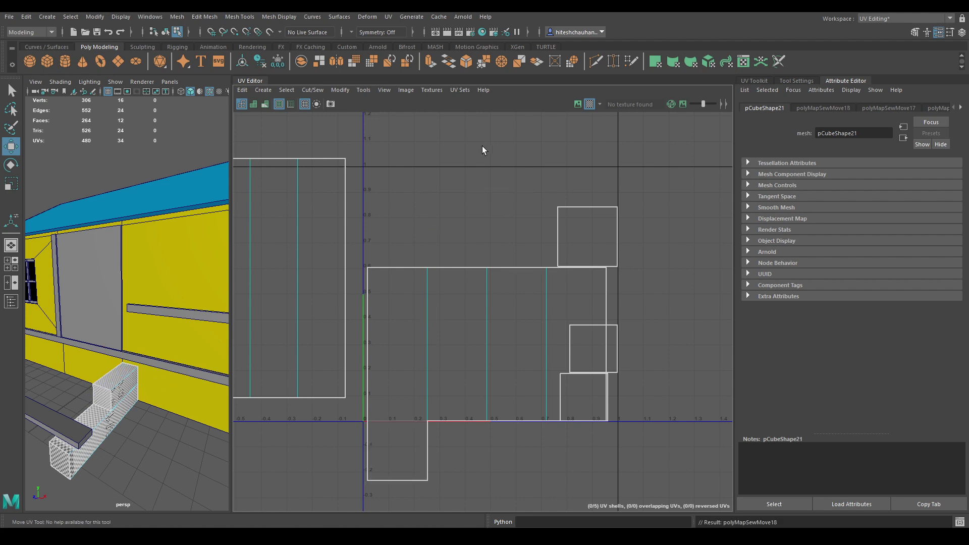
click(410, 270)
shift+right_drag(411, 270, 414, 122)
Move and sew the two remaining square end caps onto opposite ends of the larger block's shell.
alt+middle_drag(410, 192, 612, 177)
alt+right_drag(612, 177, 488, 76)
alt+middle_drag(533, 163, 515, 177)
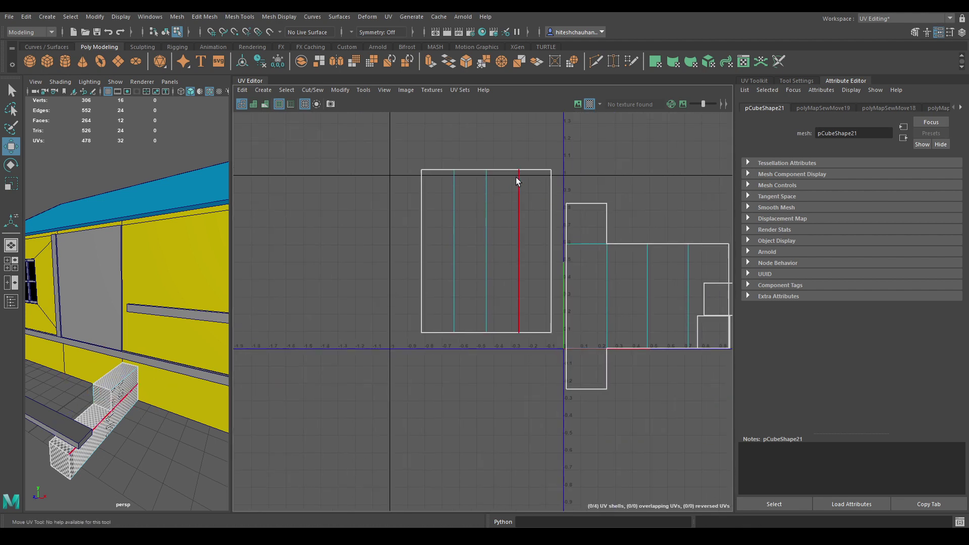
click(524, 171)
key(w)
key(g)
scroll(535, 247, down, 5)
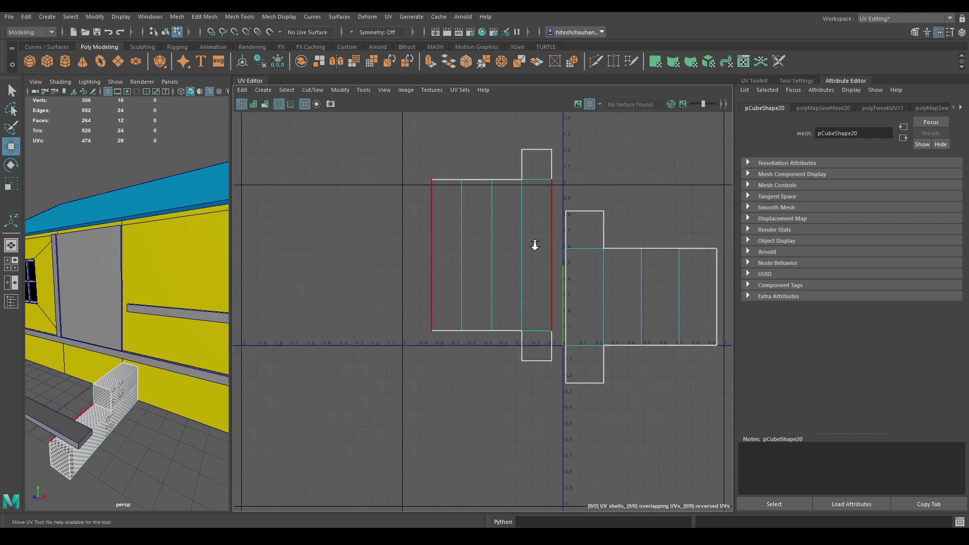
Select both stair block shells and lay them out within the UV tile.
right_drag(547, 222, 547, 252)
drag(441, 167, 691, 376)
shift+right_drag(587, 172, 508, 210)
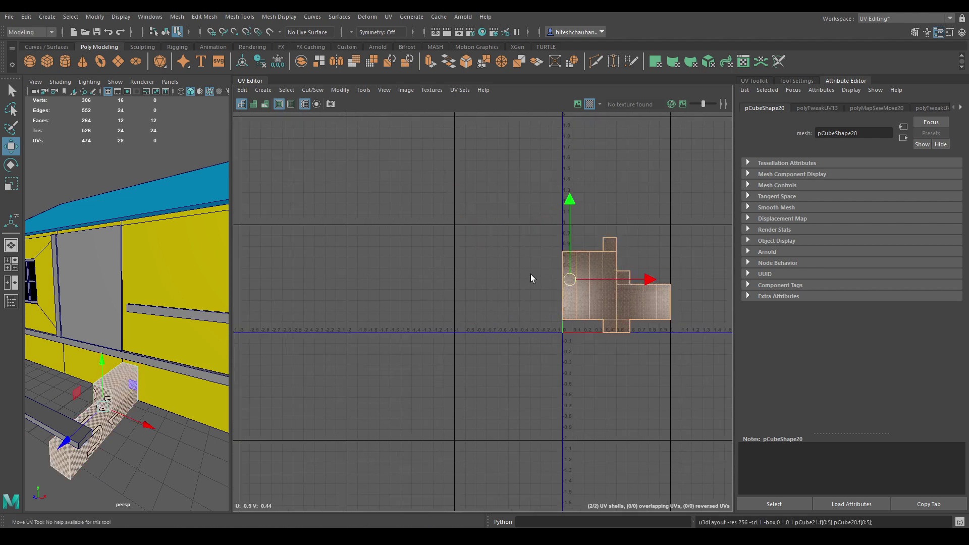
alt+middle_drag(616, 272, 545, 238)
scroll(545, 238, up, 3)
Rotate both stair block shells a quarter turn so that the strips with the end caps lie at the base.
right_drag(573, 199, 552, 197)
click(514, 253)
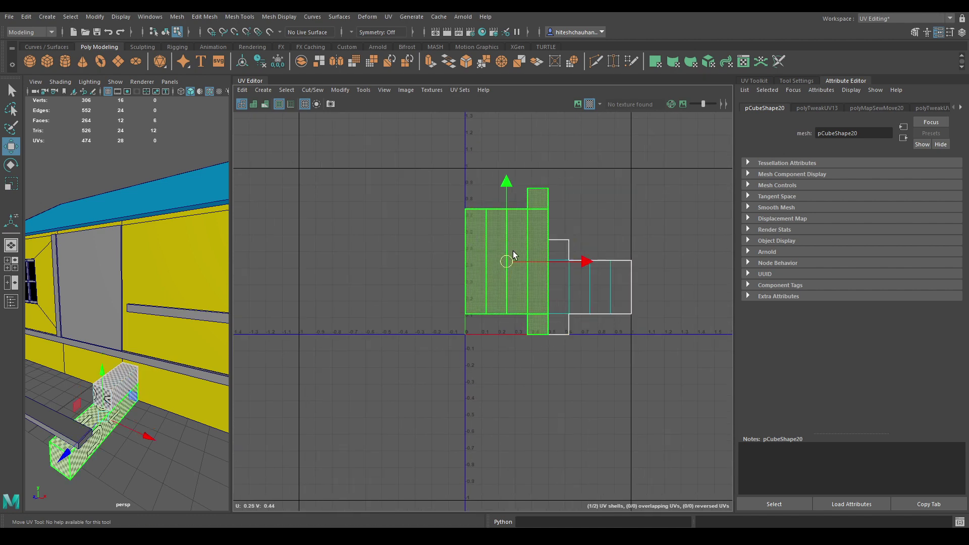
key(e)
drag(538, 329, 421, 318)
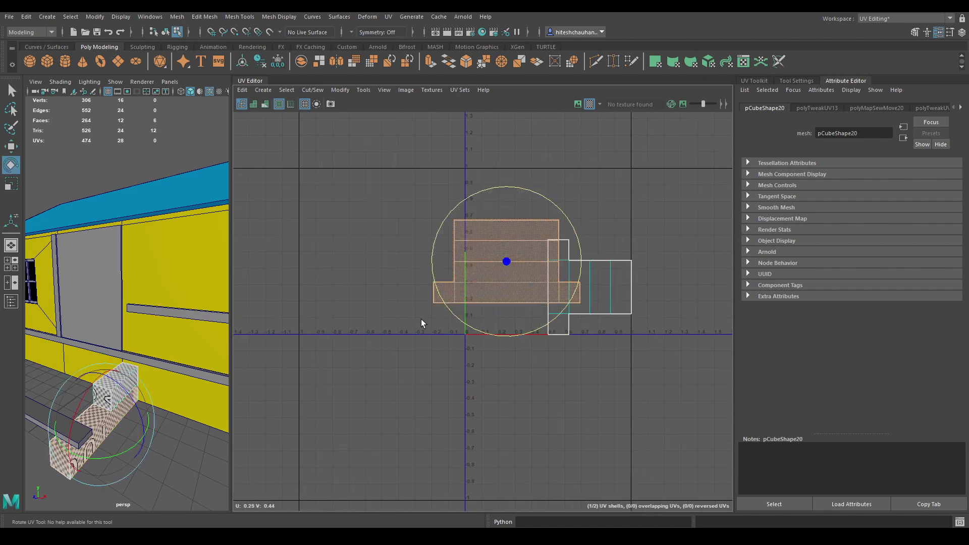
click(597, 302)
drag(563, 356, 691, 326)
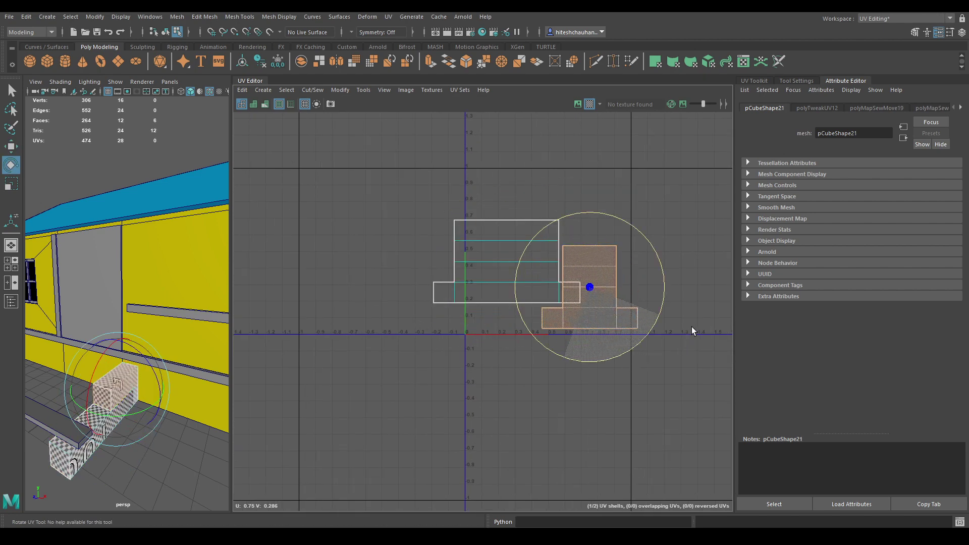
Lay out both rotated shells again and shift the smaller block's shell right, centring it above the larger one.
key(w)
right_drag(639, 207, 599, 194)
drag(504, 161, 736, 416)
shift+right_drag(623, 171, 444, 232)
scroll(515, 242, up, 1)
click(557, 245)
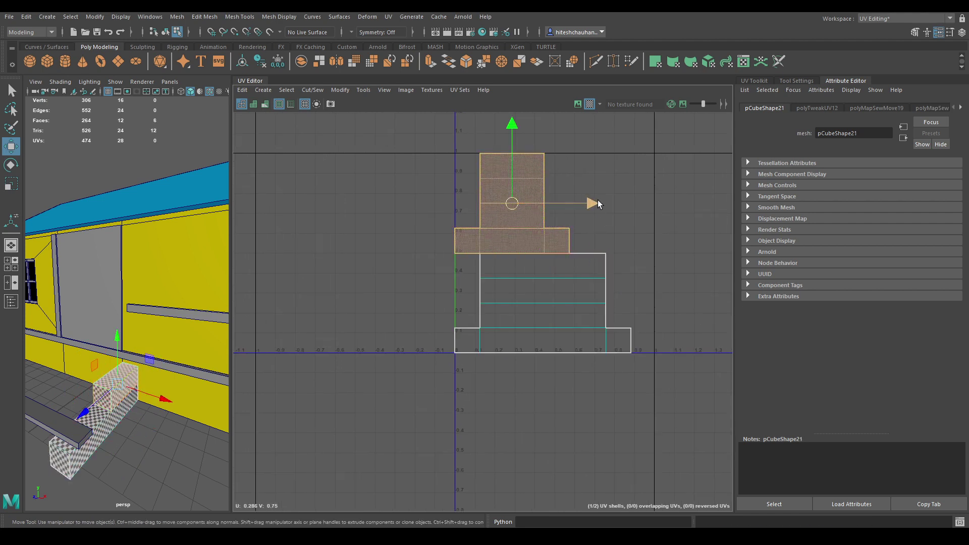
drag(600, 203, 629, 203)
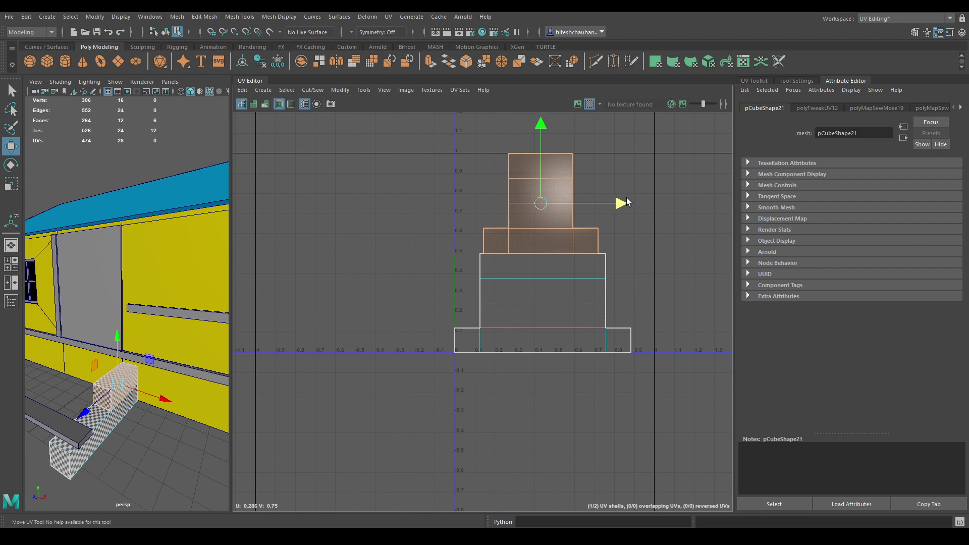
Assign a new Blinn material to both stair blocks and name it Stone.
right_drag(150, 203, 205, 173)
scroll(154, 252, down, 6)
alt+drag(153, 251, 177, 260)
scroll(178, 303, up, 5)
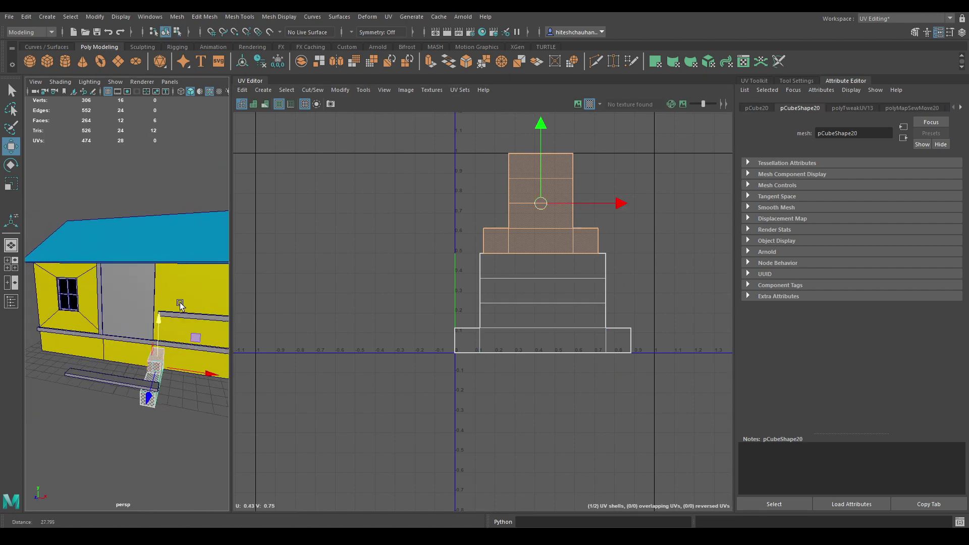
alt+middle_drag(177, 303, 144, 268)
right_drag(131, 347, 225, 455)
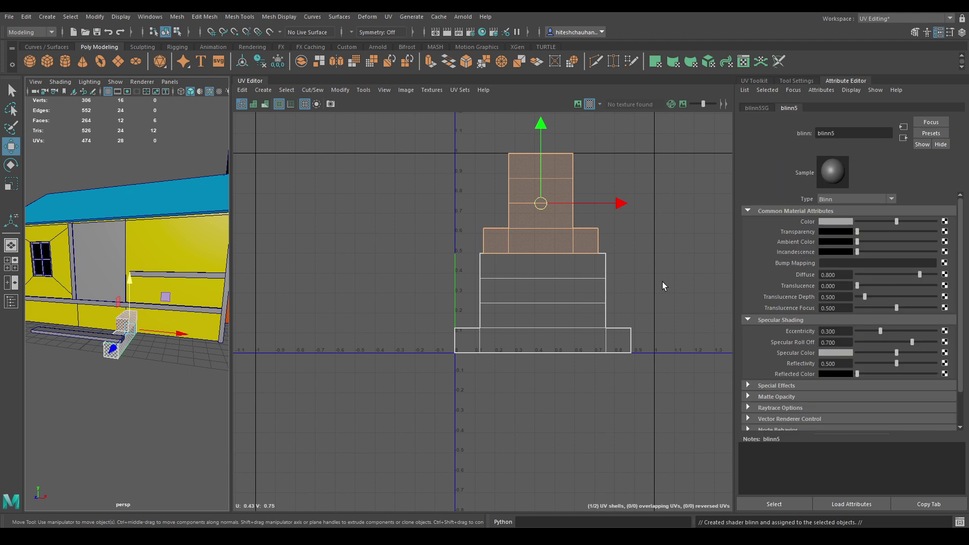
double_click(853, 132)
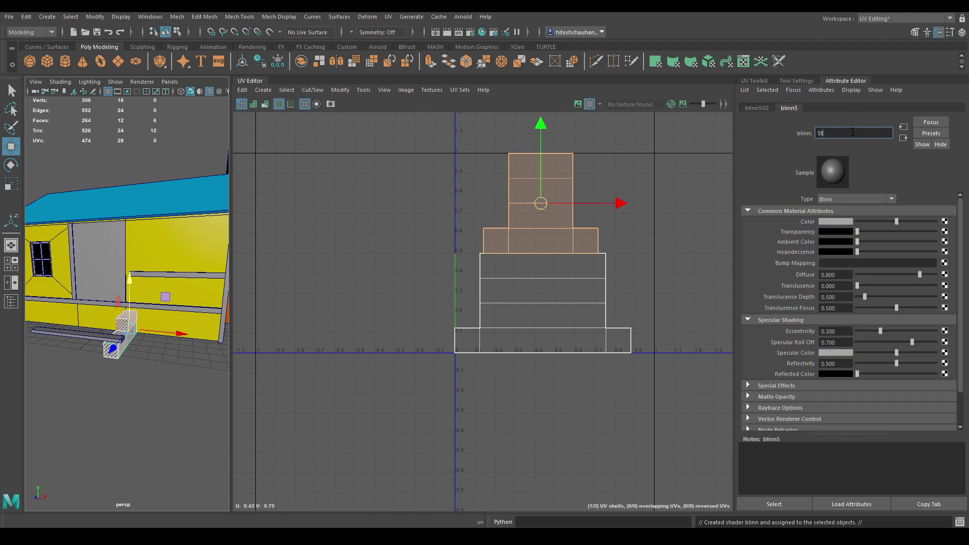
key(Return)
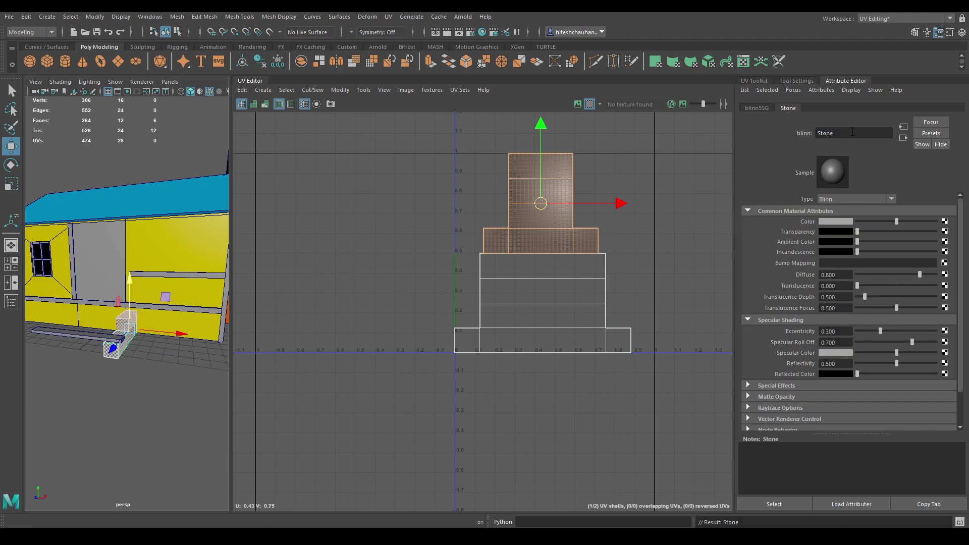
Set the Stone material's colour to dark red and deselect the stair blocks.
click(847, 222)
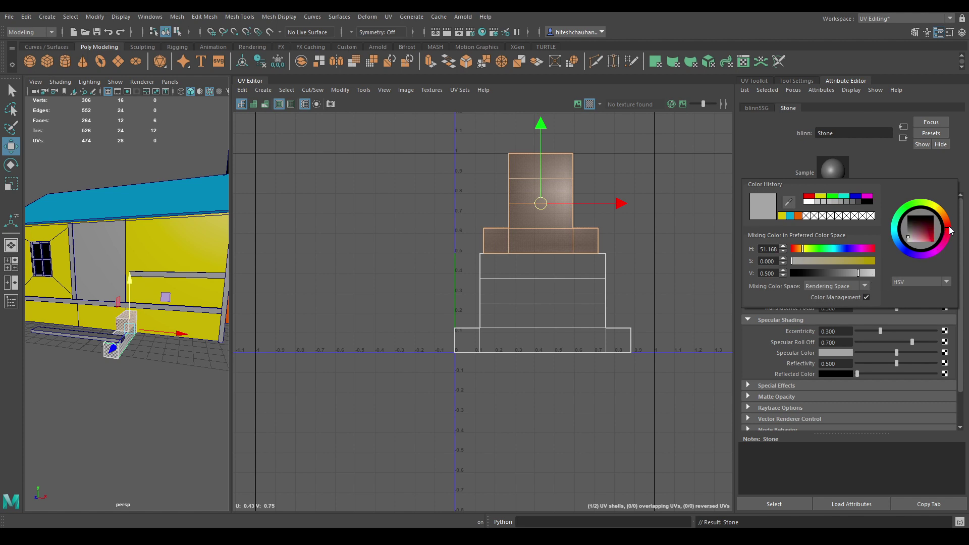
drag(951, 230, 934, 235)
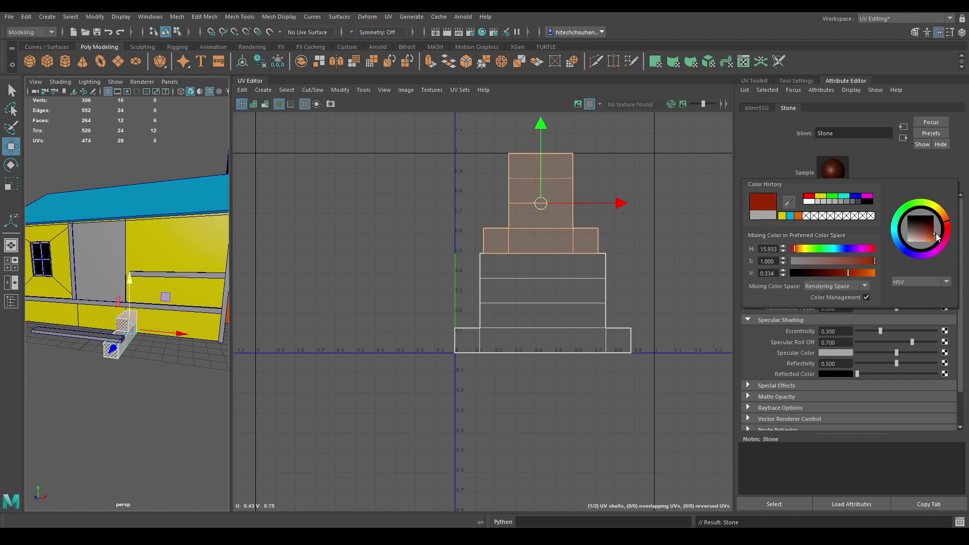
right_drag(86, 182, 158, 141)
click(158, 140)
Select the lower horizontal beam running along the house's front wall.
alt+drag(156, 235, 119, 204)
scroll(109, 253, down, 3)
scroll(121, 241, up, 5)
scroll(139, 202, down, 7)
scroll(145, 147, up, 3)
scroll(142, 168, up, 4)
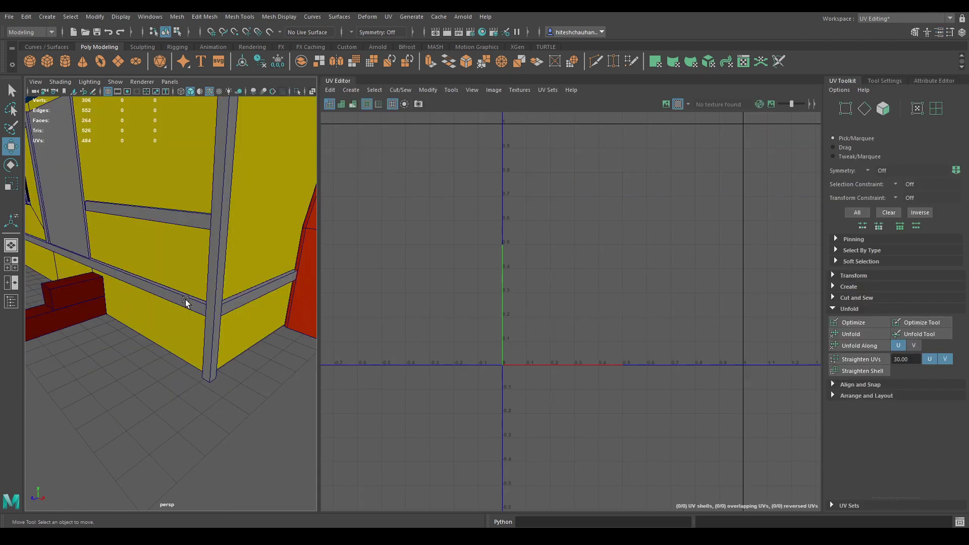
click(185, 301)
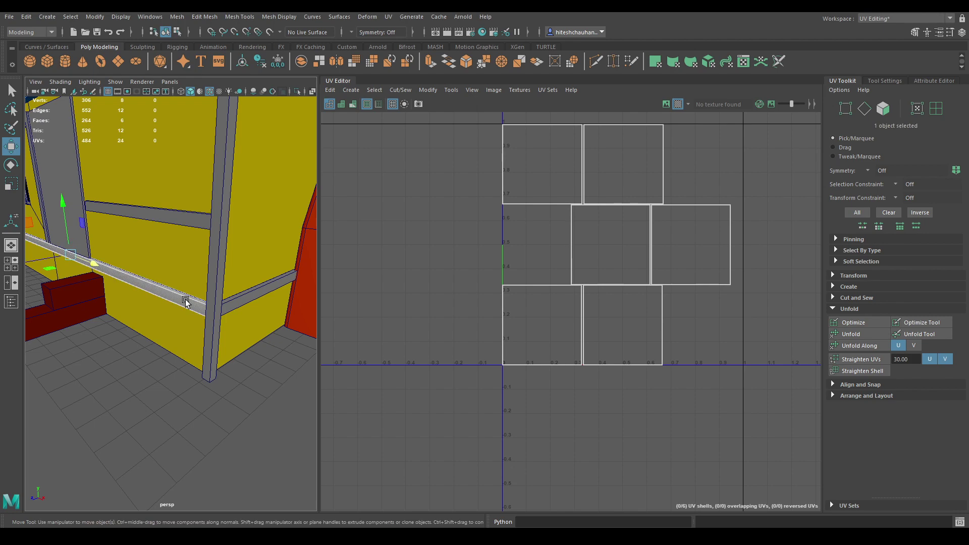
Try automatic UV mapping on the front beam and select all its shells for checking.
click(355, 89)
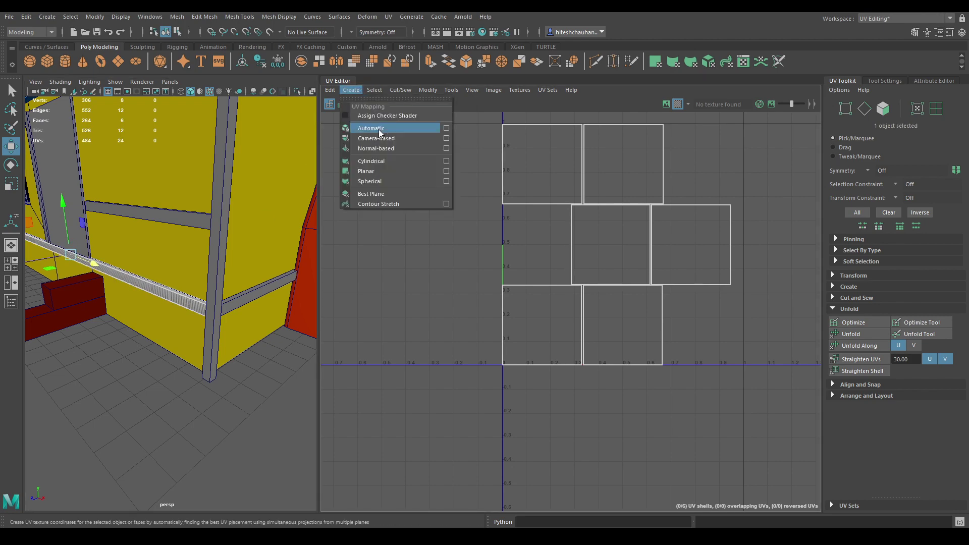
click(378, 130)
right_drag(727, 174, 699, 168)
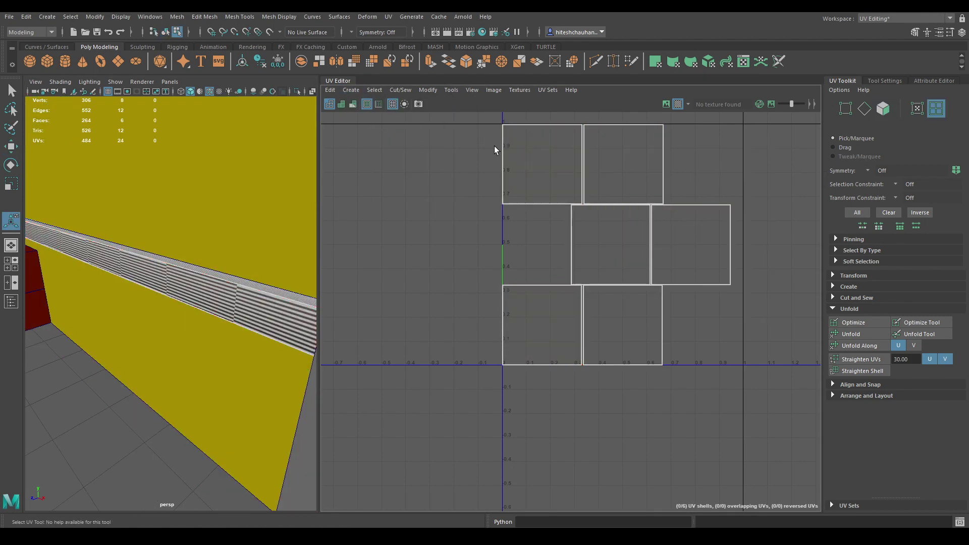
drag(495, 147, 778, 380)
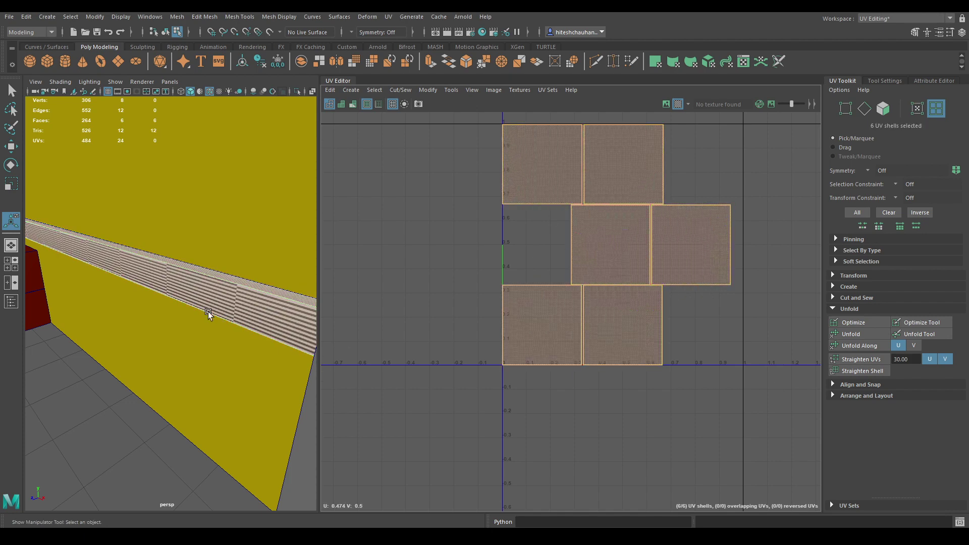
right_drag(210, 292, 282, 241)
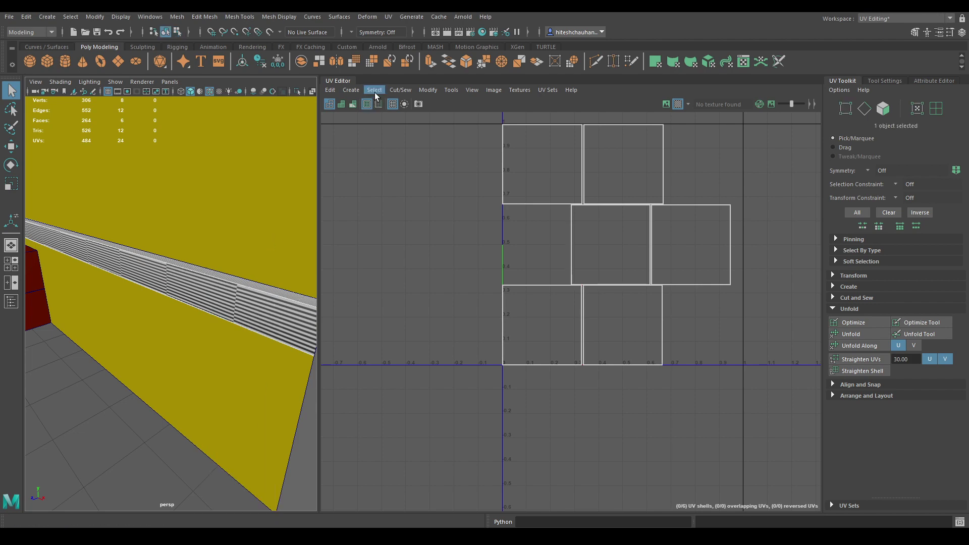
Create camera-based UVs for the front beam and frame the whole house in the viewport.
click(374, 93)
click(376, 134)
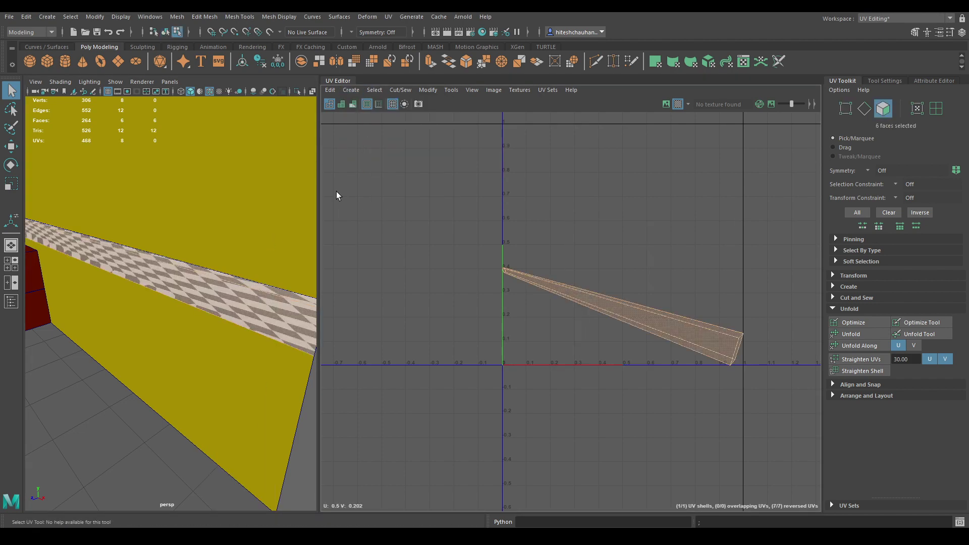
key(a)
Select all of the front beam's edges and cut its UVs along them.
right_drag(120, 256, 113, 404)
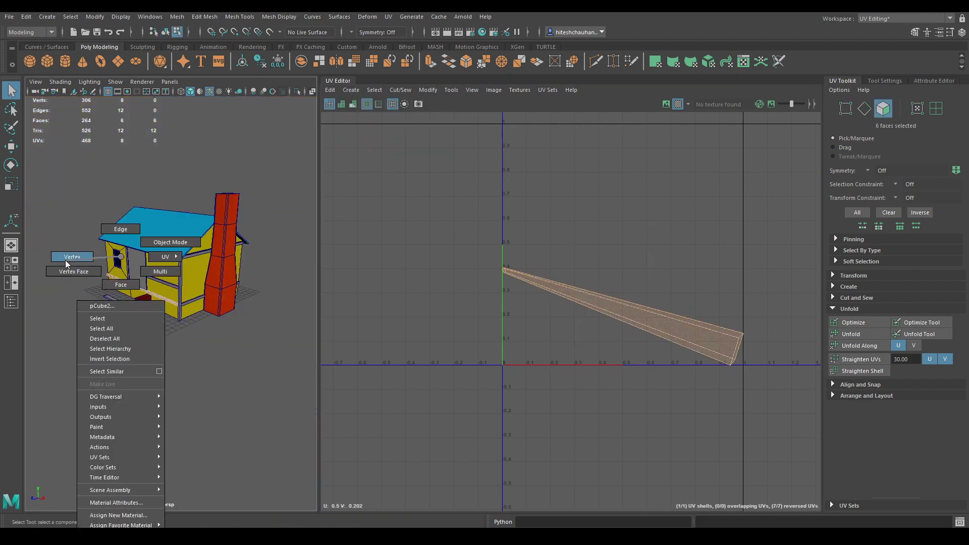
right_drag(65, 259, 121, 228)
drag(80, 219, 249, 365)
alt+right_drag(85, 244, 162, 333)
right_drag(455, 292, 454, 265)
shift+right_drag(655, 157, 655, 156)
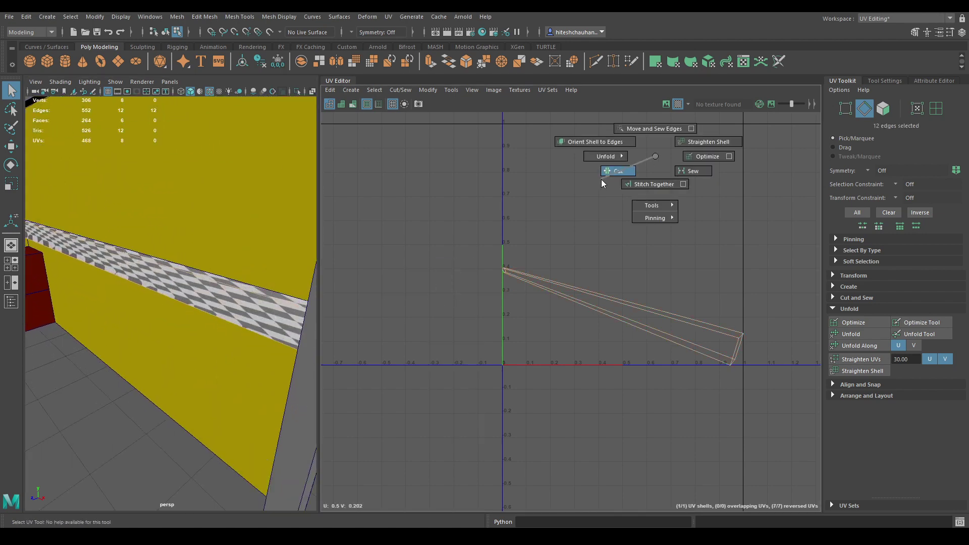
shift+right_drag(601, 180, 600, 179)
Select all the cut beam shells and unfold them with the Legacy method.
right_drag(535, 186, 474, 156)
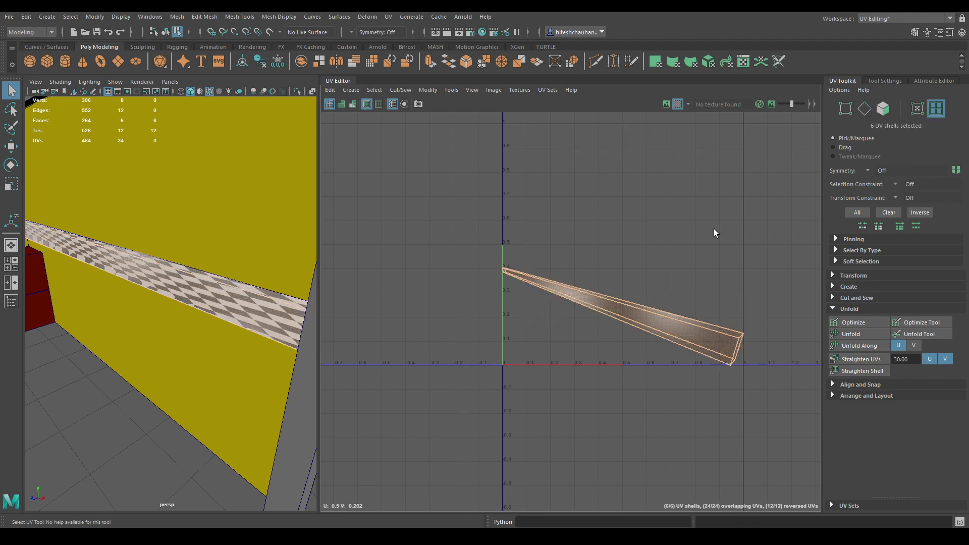
shift+right_drag(714, 230, 653, 229)
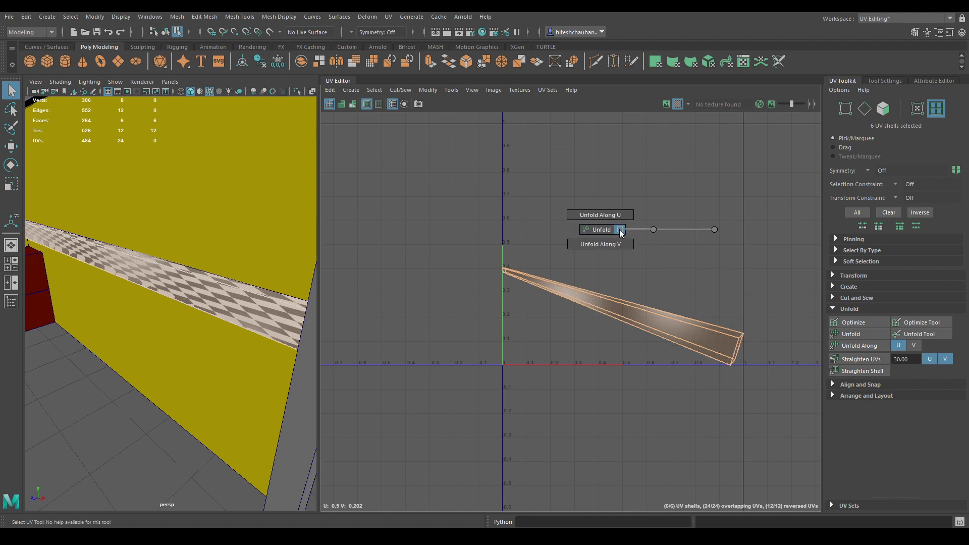
shift+right_drag(620, 232, 621, 231)
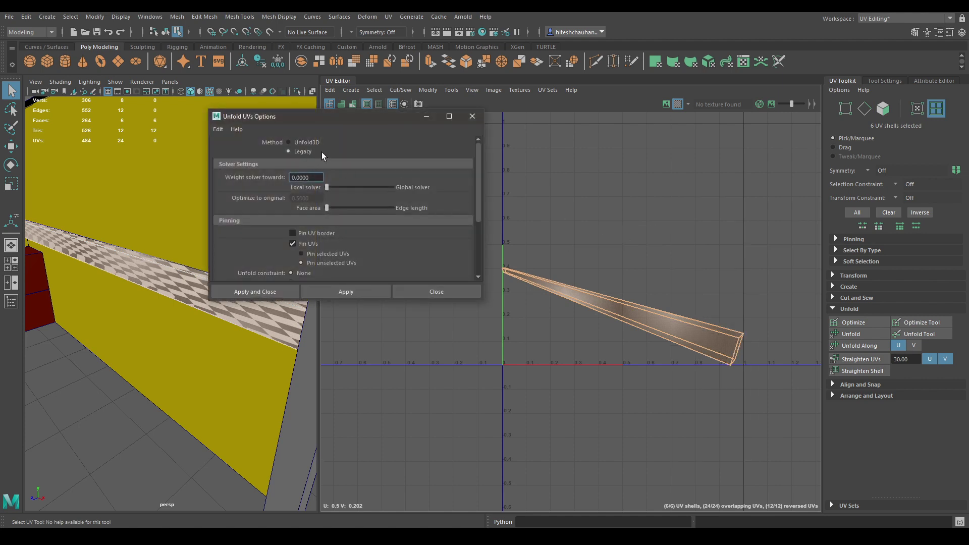
drag(350, 119, 509, 110)
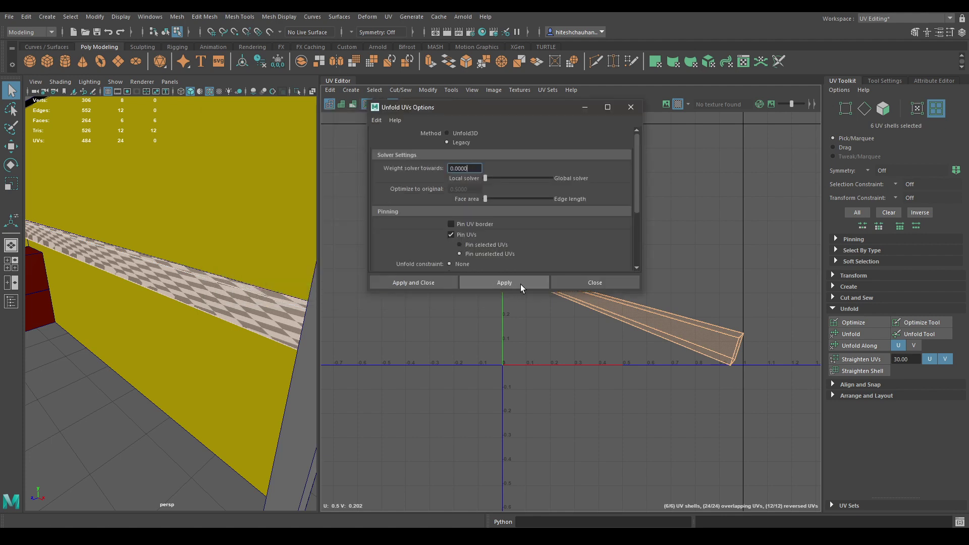
click(515, 284)
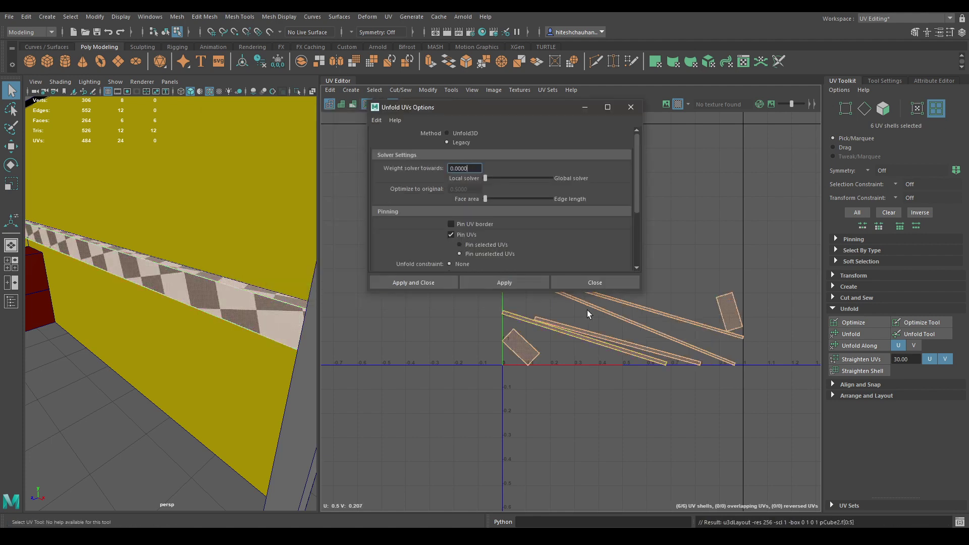
click(586, 287)
Move and sew the four long beam strips together along their long edges into one shell.
alt+right_drag(598, 272, 604, 353)
alt+middle_drag(625, 312, 503, 303)
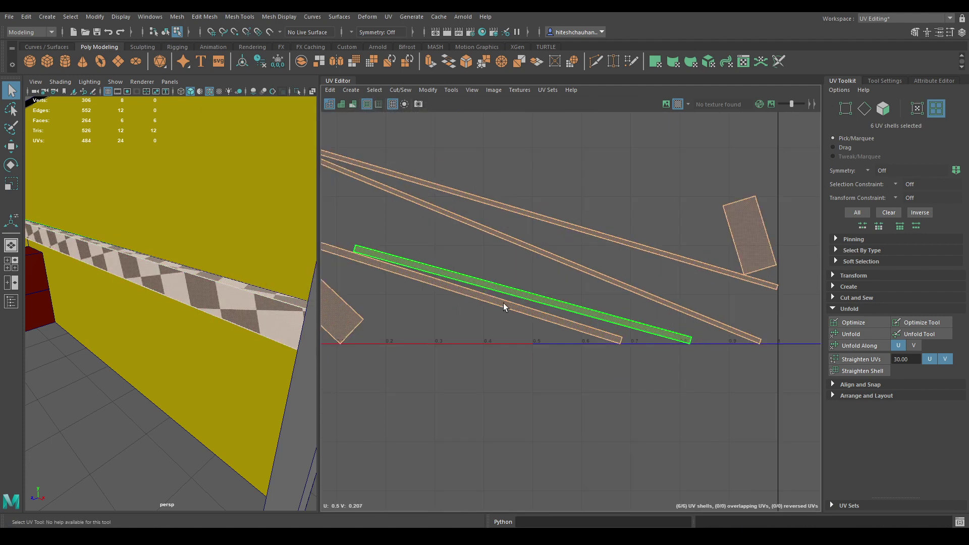
right_drag(524, 237, 515, 210)
click(520, 241)
shift+right_drag(529, 269, 541, 148)
click(539, 222)
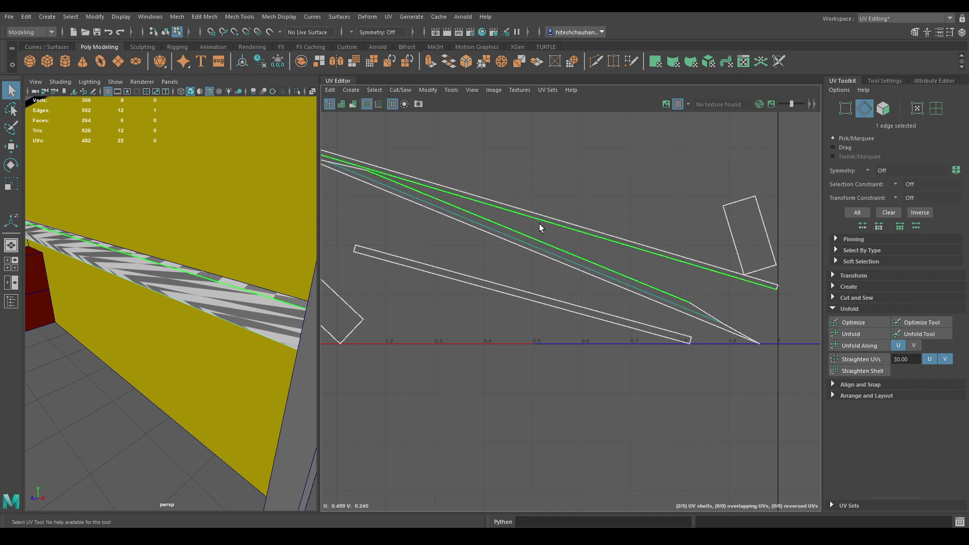
shift+right_drag(538, 255, 544, 137)
click(538, 231)
shift+right_drag(537, 231, 524, 162)
alt+middle_drag(523, 162, 602, 152)
Select the joined strip shell, unfold it and lay it out in the UV tile.
right_drag(581, 172, 522, 151)
click(566, 207)
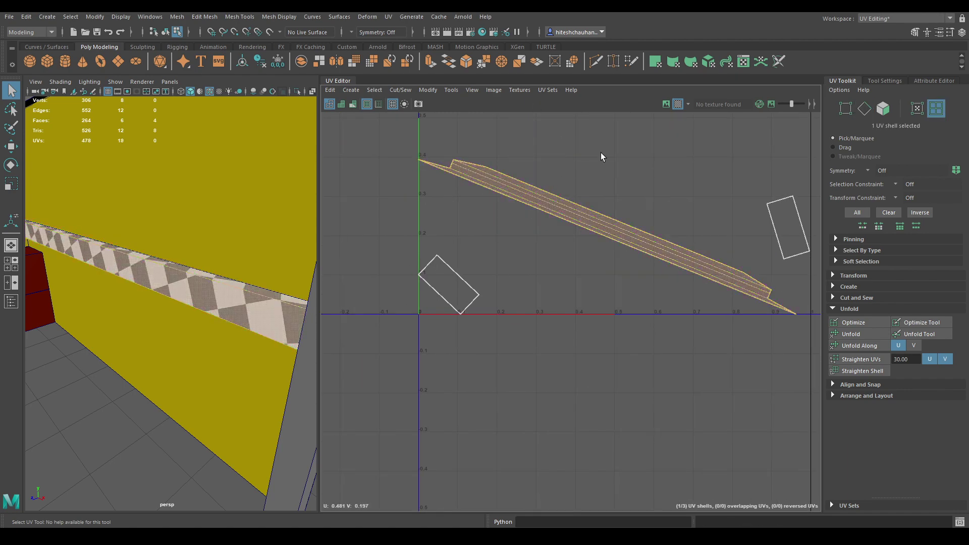
shift+right_drag(601, 153, 520, 155)
shift+right_drag(584, 178, 545, 192)
Move and sew the two end caps onto opposite ends of the front beam's strip shell.
right_drag(549, 146, 547, 119)
click(425, 136)
shift+right_drag(461, 159, 465, 127)
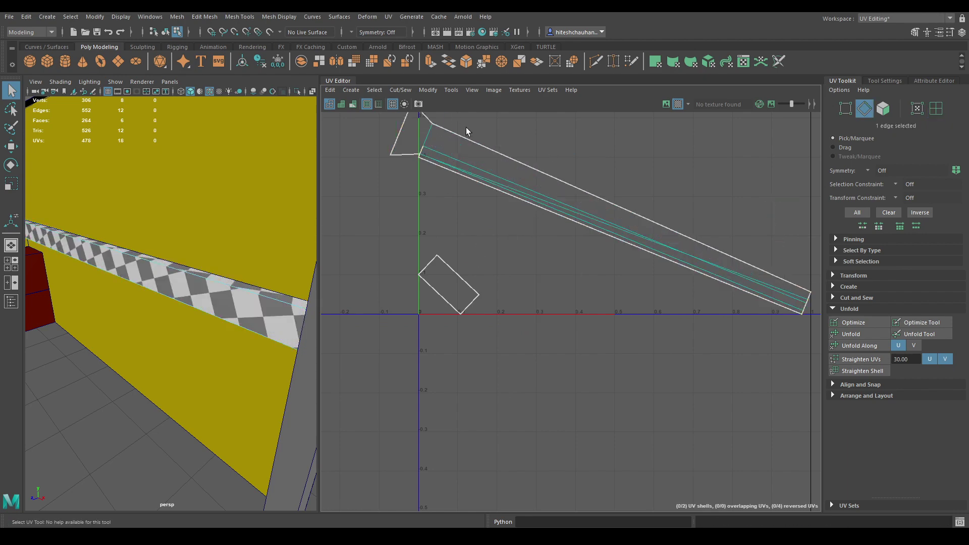
alt+middle_drag(550, 222, 391, 195)
click(648, 269)
shift+right_drag(692, 208, 665, 167)
Select the complete beam shell with its end caps, unfold it and lay it out within the UV tile.
drag(613, 189, 544, 331)
shift+right_drag(595, 157, 454, 155)
key(f)
key(w)
click(581, 211)
key(ctrl+z)
shift+right_drag(612, 209, 395, 246)
key(f)
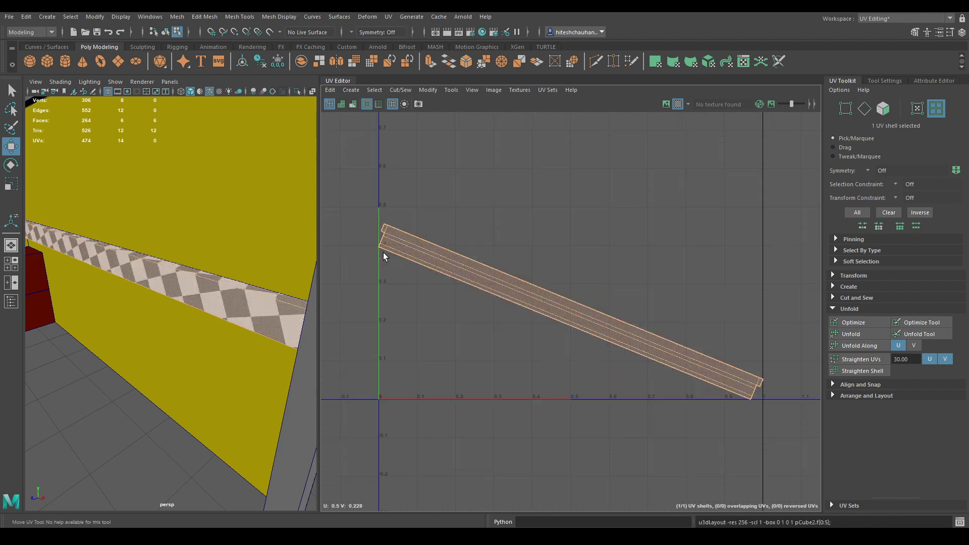
alt+right_drag(453, 285, 489, 360)
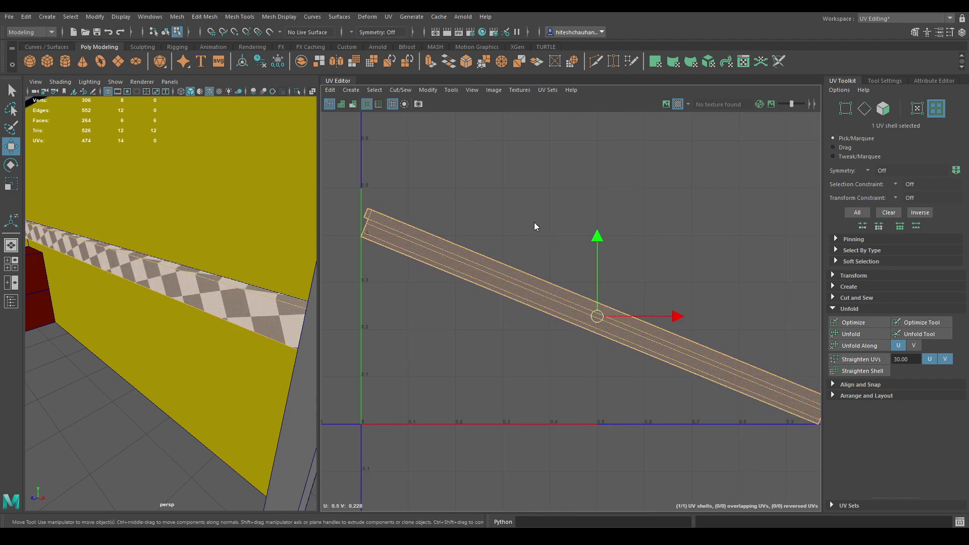
Rotate the beam shell to nearly horizontal, with the strip carrying the end caps on its lower side.
right_drag(534, 222, 534, 184)
right_drag(523, 298, 469, 275)
key(e)
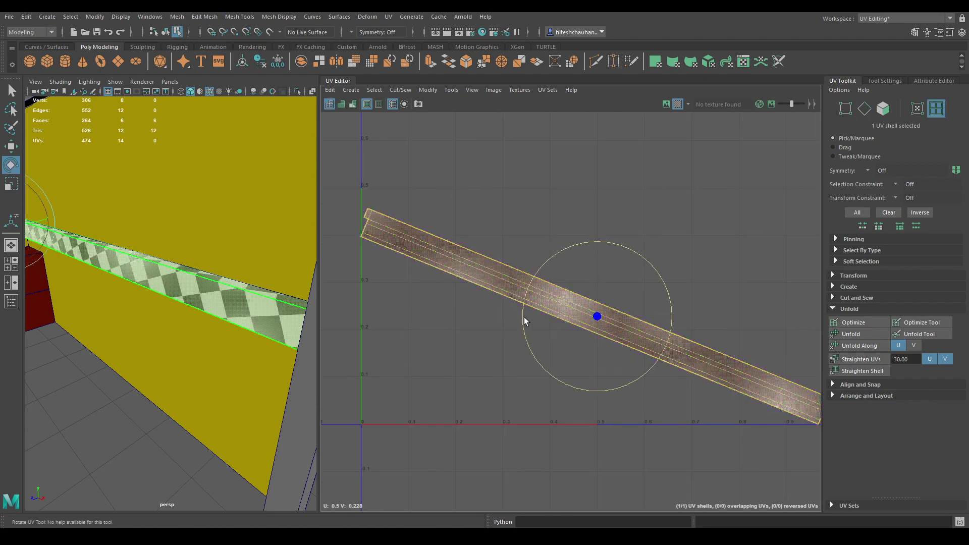
drag(565, 383, 331, 358)
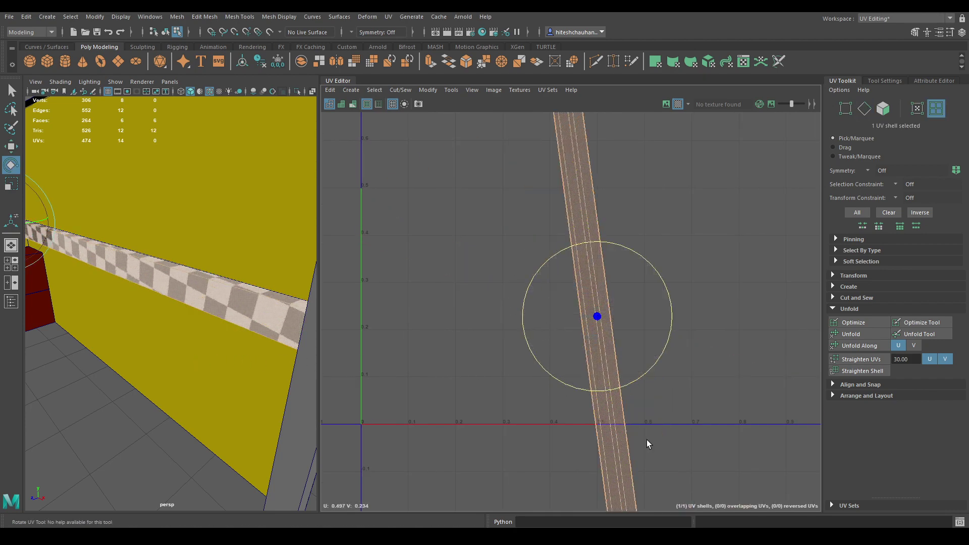
drag(615, 389, 413, 395)
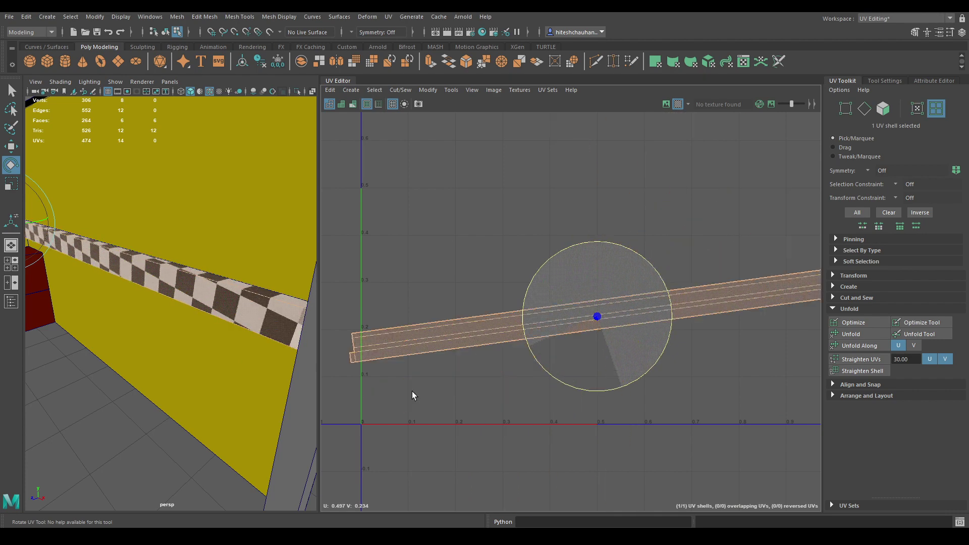
drag(337, 372, 294, 350)
key(w)
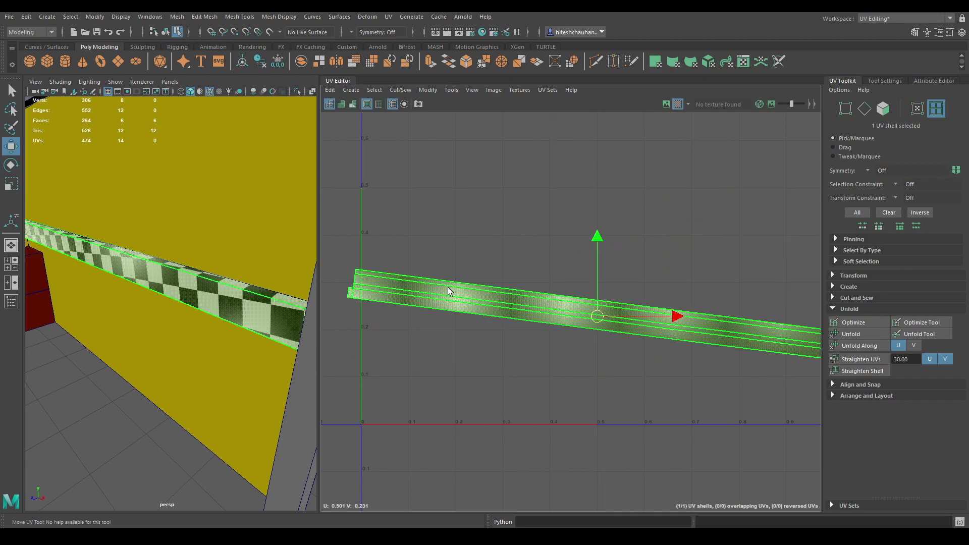
Orient the beam shell to one of its long inner edges and lay it out along the base of the UV tile.
right_drag(447, 287, 448, 260)
click(562, 311)
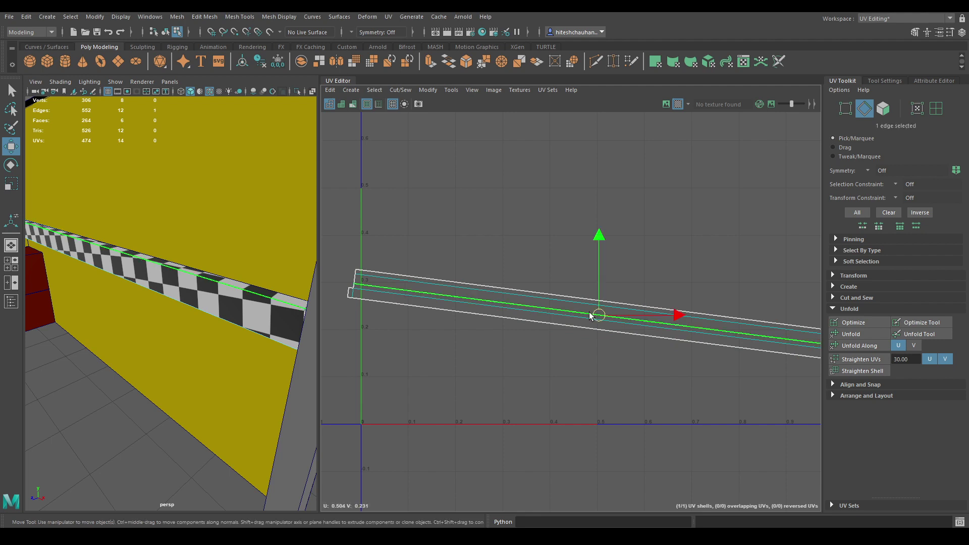
shift+right_click(633, 212)
shift+right_drag(632, 212, 505, 175)
drag(534, 177, 612, 309)
shift+right_drag(710, 228, 565, 295)
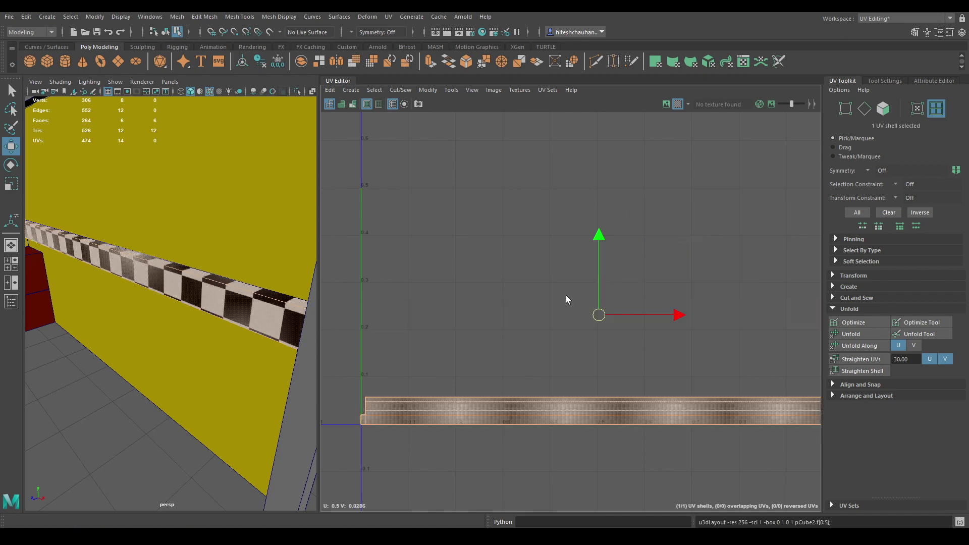
key(f)
Return to object mode, examine the trim beams and corner post from the chimney side, and clear the selection.
right_drag(195, 276, 237, 242)
scroll(225, 281, down, 5)
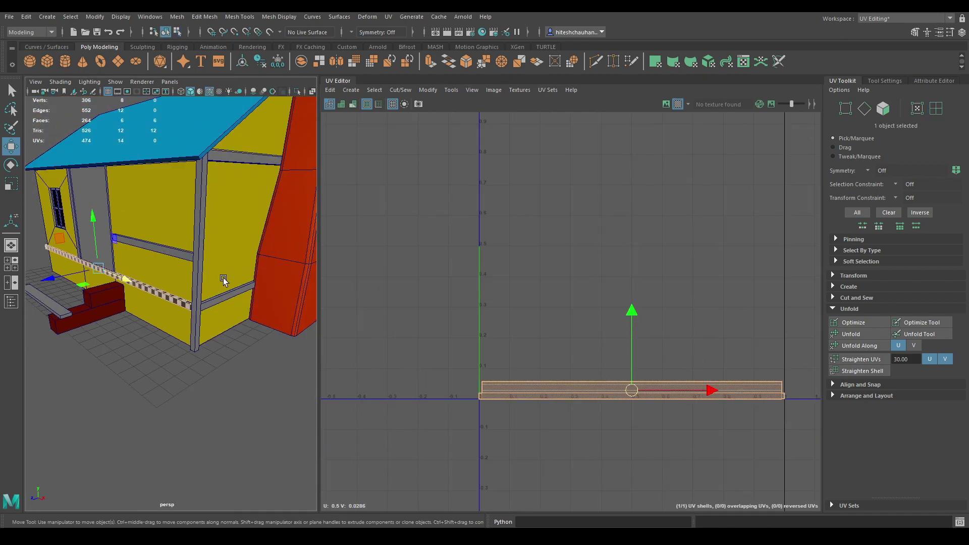
alt+drag(225, 281, 232, 311)
scroll(232, 311, down, 2)
alt+middle_drag(219, 286, 218, 327)
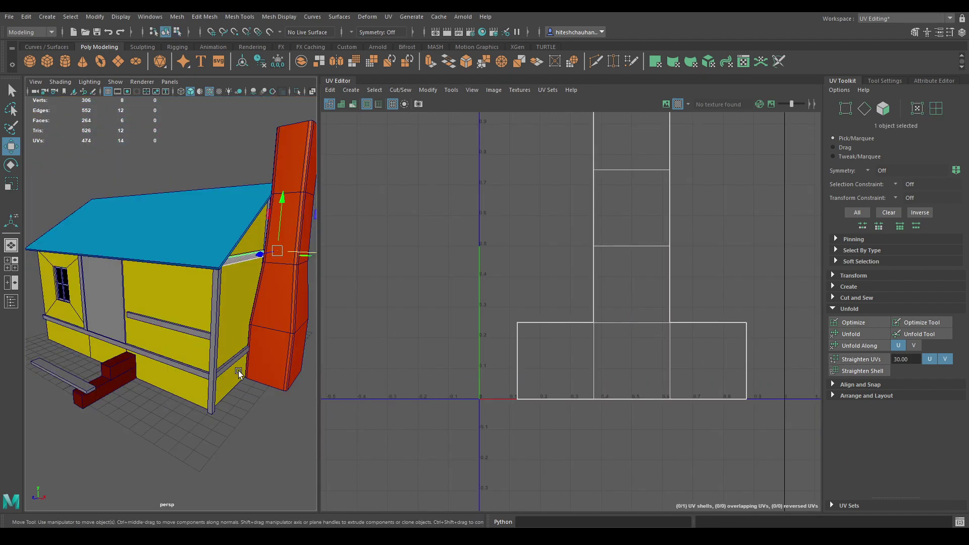
alt+drag(177, 372, 198, 408)
click(225, 401)
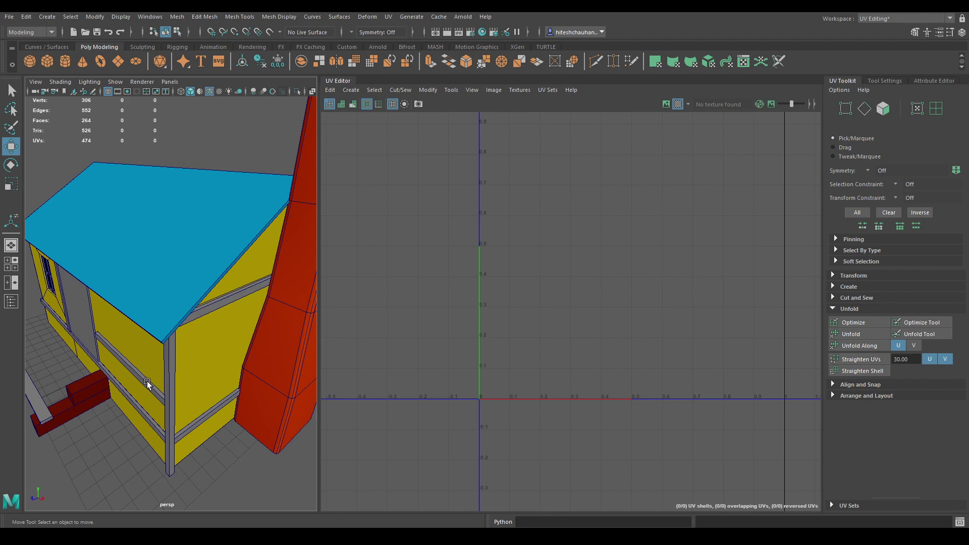
click(185, 437)
alt+drag(131, 374, 131, 329)
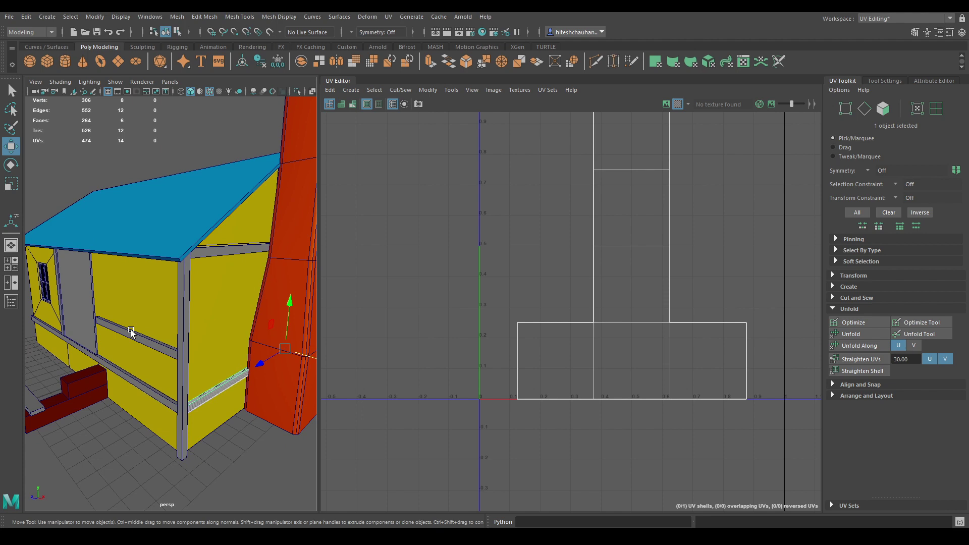
click(132, 329)
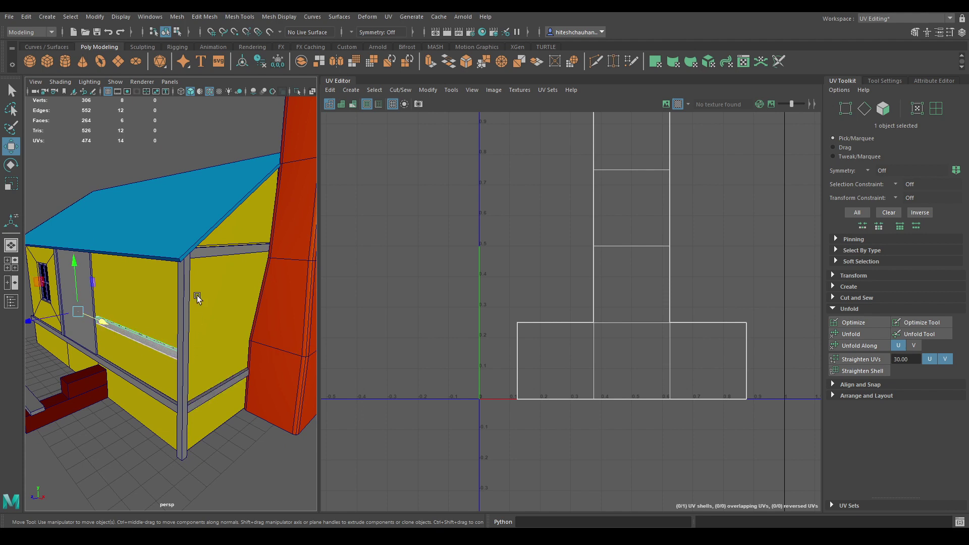
shift+click(185, 278)
shift+click(207, 255)
shift+click(224, 391)
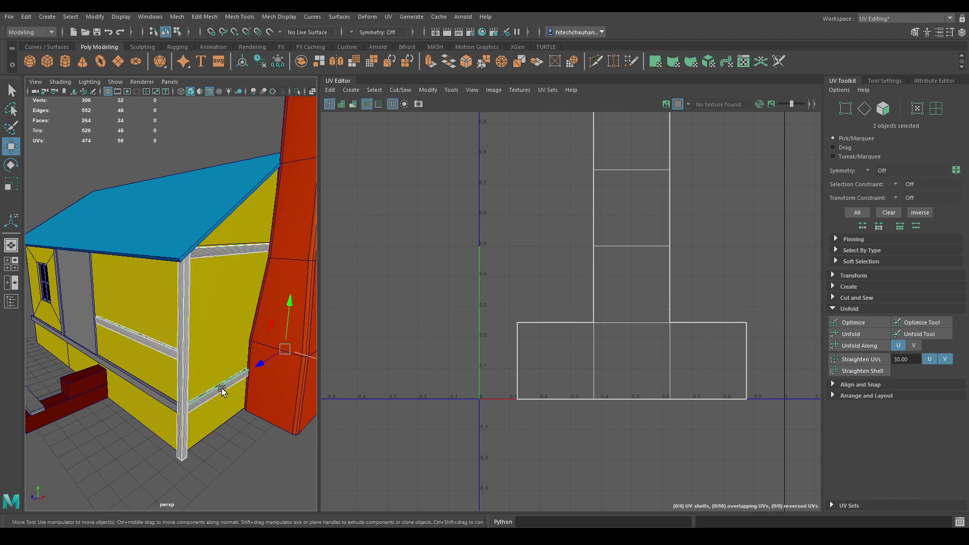
alt+drag(218, 387, 256, 417)
shift+click(158, 350)
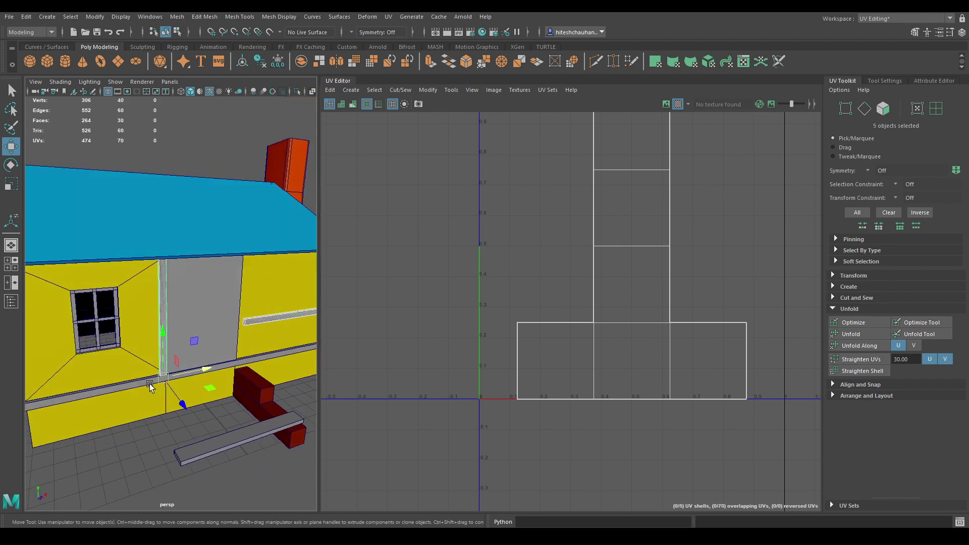
alt+drag(157, 350, 44, 386)
Hide the chimney so the trim beams on the gable wall behind it can be selected.
click(280, 303)
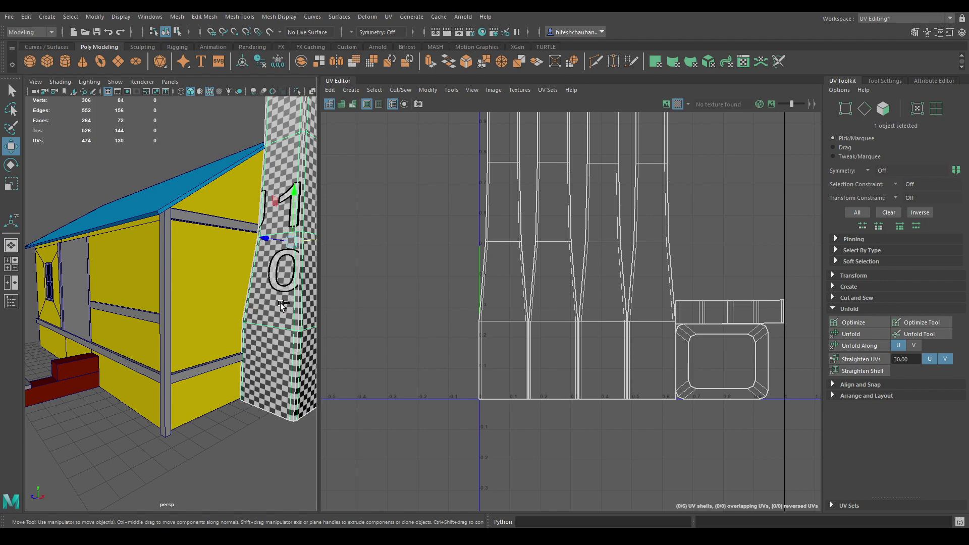
key(ctrl+h)
click(252, 348)
alt+drag(255, 410, 238, 391)
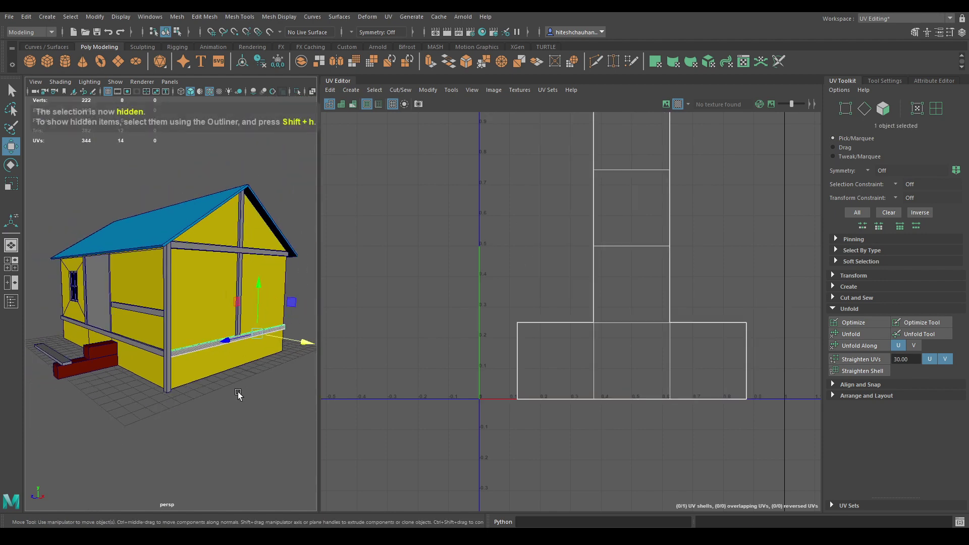
Select only the seven trim beams and posts around the front and gable walls, leaving out the walls, roof, stairs and door.
drag(254, 428, 166, 250)
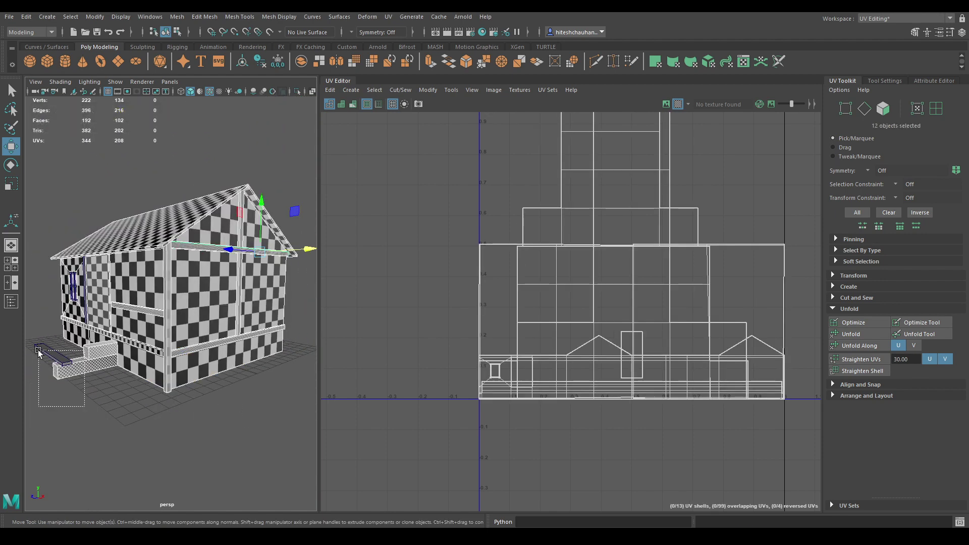
ctrl+click(143, 313)
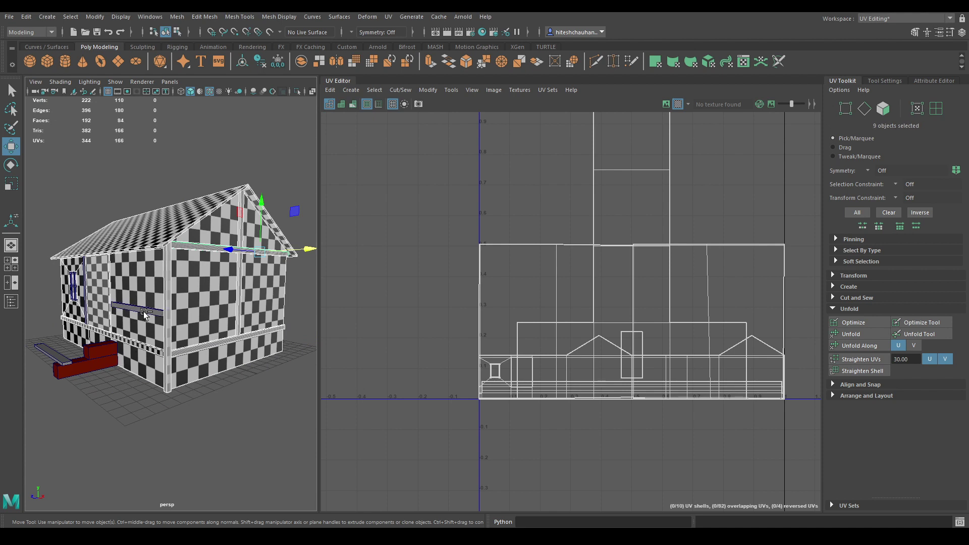
shift+click(143, 313)
ctrl+click(147, 298)
ctrl+click(99, 313)
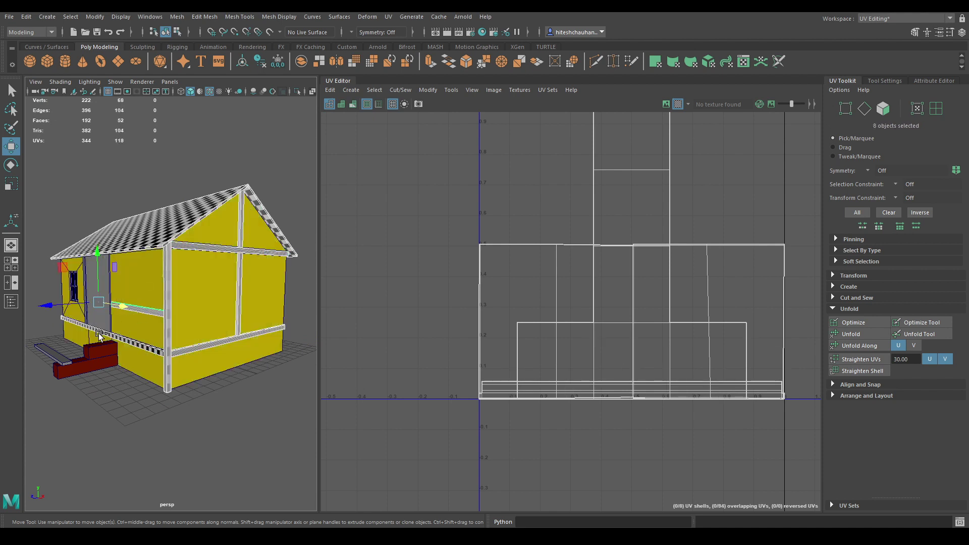
ctrl+click(133, 345)
ctrl+click(168, 238)
alt+drag(213, 277, 280, 366)
scroll(234, 333, up, 3)
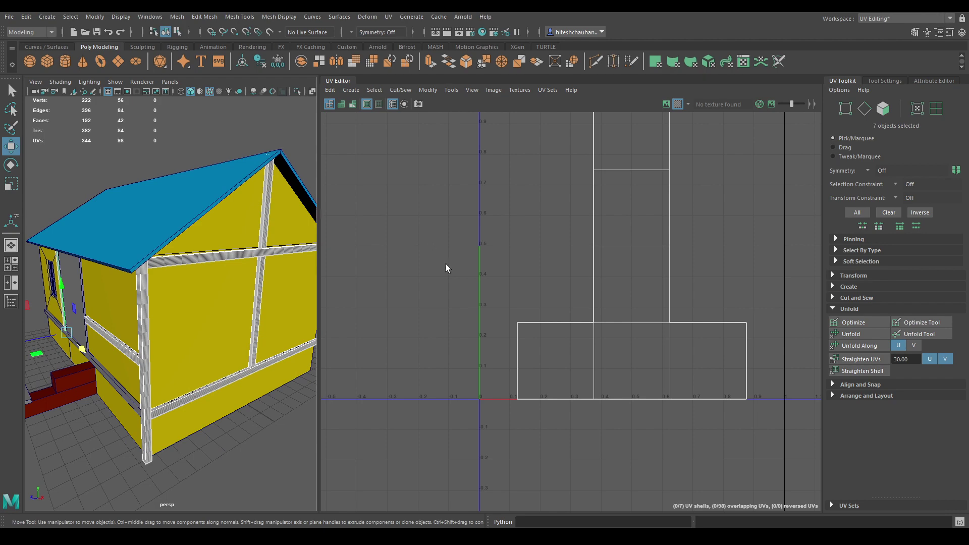
Create camera-based UVs for the seven selected beams and cut all their UV edges apart.
scroll(257, 314, down, 5)
alt+middle_drag(240, 283, 180, 279)
click(351, 90)
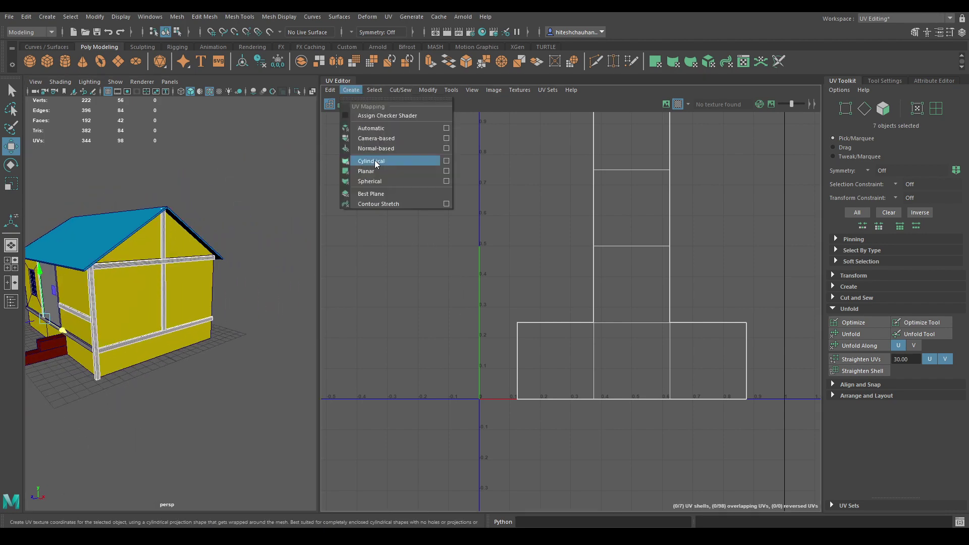
click(370, 139)
key(F10)
scroll(276, 212, down, 4)
drag(434, 121, 802, 424)
shift+right_drag(552, 288, 510, 302)
Select the separated beam face shells together and unfold them.
key(w)
right_drag(534, 253, 565, 272)
drag(696, 404, 489, 232)
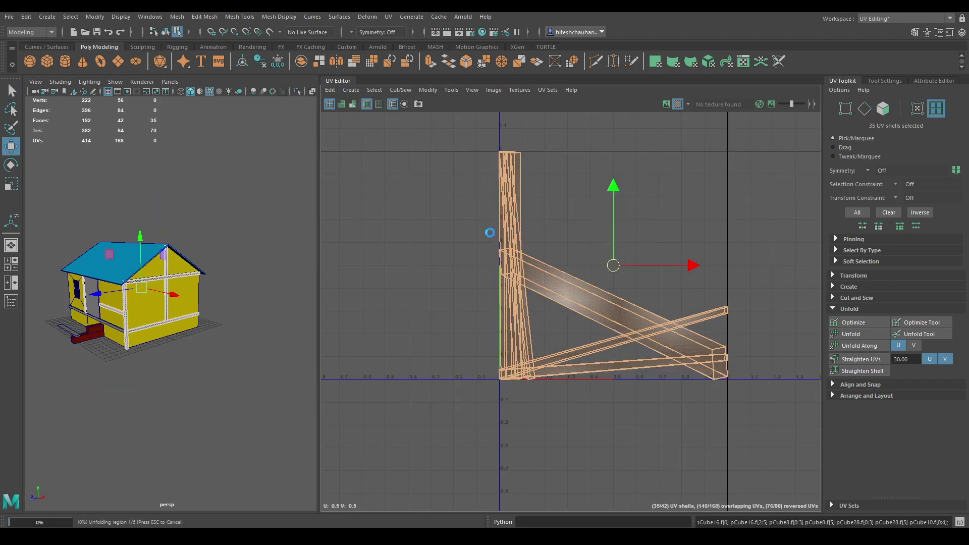
scroll(531, 407, down, 3)
Move one strip of the front wall's horizontal beam clear of the UV tile, sew its neighbouring faces on and unfold the shell.
click(531, 411)
drag(565, 416, 450, 288)
alt+right_drag(109, 308, 171, 308)
click(403, 277)
right_drag(404, 268, 423, 235)
alt+middle_drag(423, 235, 486, 211)
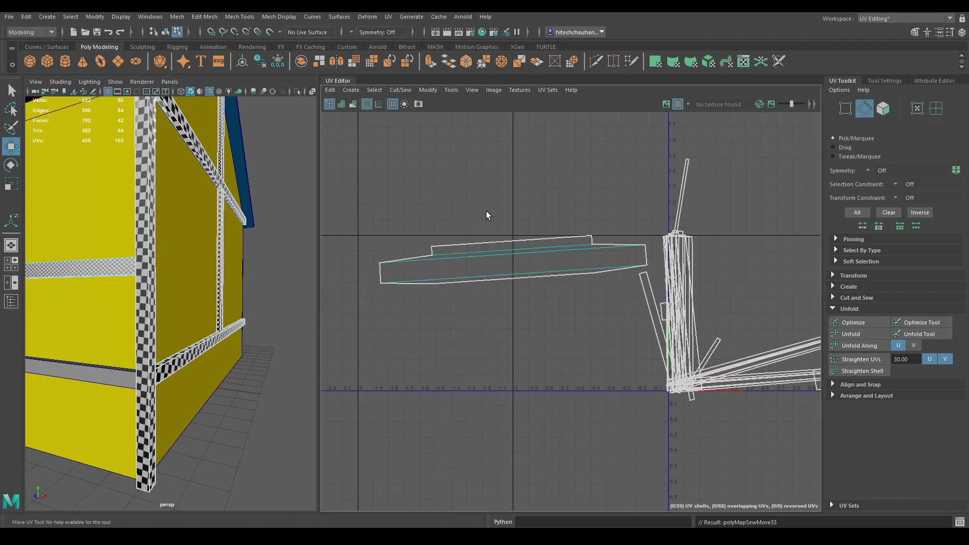
right_drag(472, 239, 449, 191)
click(472, 260)
click(816, 312)
shift+right_drag(505, 252, 454, 231)
Sew the end caps onto the front beam's shell, unfold it and move it up out of the way.
right_drag(388, 224, 389, 201)
click(378, 256)
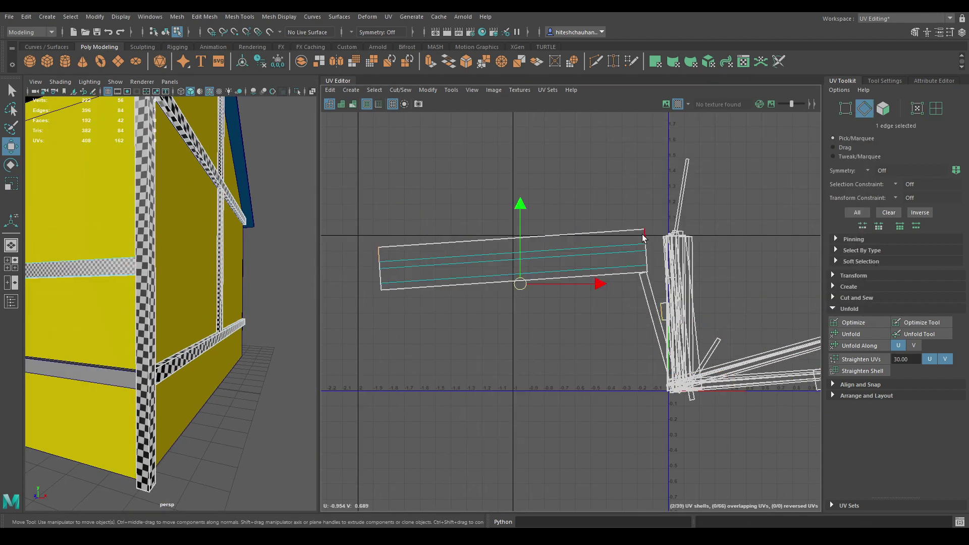
shift+click(646, 236)
shift+right_drag(596, 222, 596, 194)
shift+right_drag(498, 184, 463, 160)
scroll(499, 217, down, 1)
drag(433, 216, 382, 116)
Pull a second beam's strip out beside the UV tile, sew its faces and end caps into one shell and unfold it.
click(566, 287)
drag(572, 312, 398, 308)
click(398, 298)
right_drag(445, 258, 419, 242)
click(390, 241)
shift+click(427, 371)
shift+right_drag(444, 348, 410, 330)
click(404, 303)
shift+right_drag(437, 255, 368, 258)
Move the gable wall's lower centre post strip out of the pile, sew its faces and end caps together and unfold it.
drag(598, 299, 472, 296)
click(475, 293)
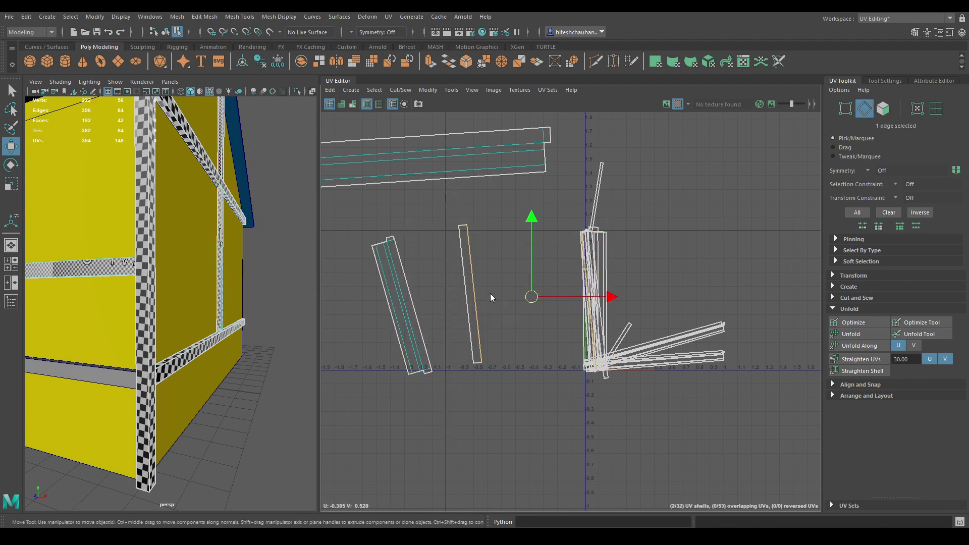
shift+right_drag(478, 262, 443, 244)
click(461, 225)
shift+click(476, 362)
shift+right_drag(480, 349, 445, 331)
click(472, 303)
shift+right_drag(425, 215, 355, 216)
scroll(452, 222, up, 4)
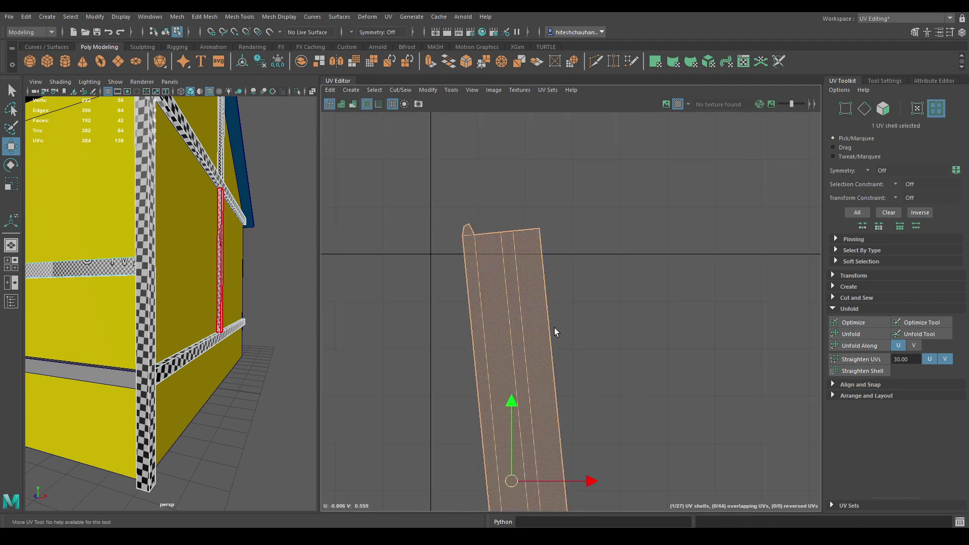
Undo the last unfold of the lower centre post's shell and unfold the complete shell again.
key(ctrl+z)
key(ctrl+z)
scroll(542, 260, down, 3)
click(492, 255)
shift+right_drag(504, 196, 439, 197)
click(511, 353)
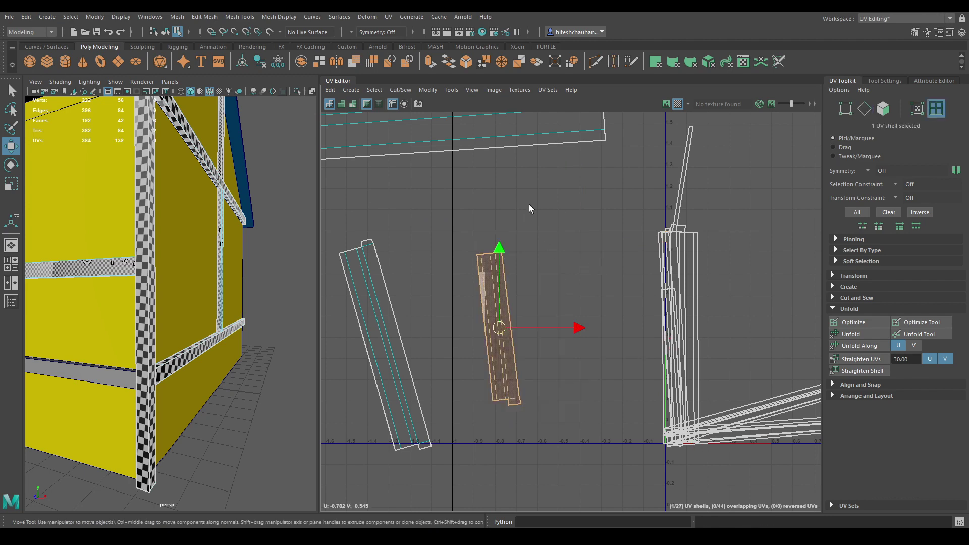
Move the wide vertical beam strip out of the UV pile, sew its faces and end caps into one shell and unfold it.
click(529, 205)
alt+middle_drag(580, 242, 568, 214)
drag(678, 309, 540, 285)
right_drag(556, 248, 552, 212)
click(543, 181)
click(544, 391)
shift+right_drag(549, 411, 514, 394)
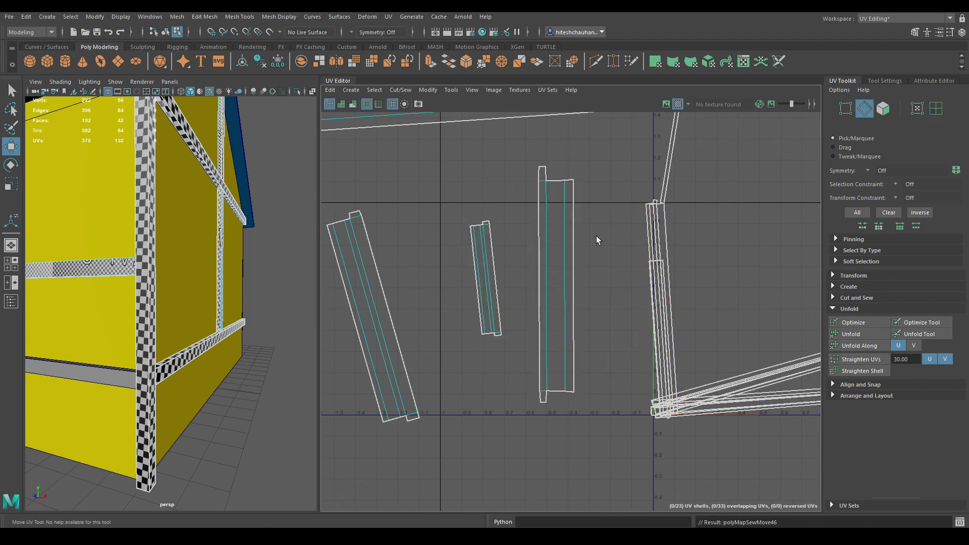
right_drag(595, 236, 565, 217)
click(563, 201)
shift+right_drag(572, 183, 523, 184)
Move another vertical strip from the pile to below the UV tile, join its faces and end caps and unfold the shell.
click(623, 247)
drag(619, 288, 456, 459)
alt+middle_drag(457, 459, 476, 385)
right_drag(474, 348, 474, 321)
click(472, 333)
shift+right_drag(474, 323, 475, 348)
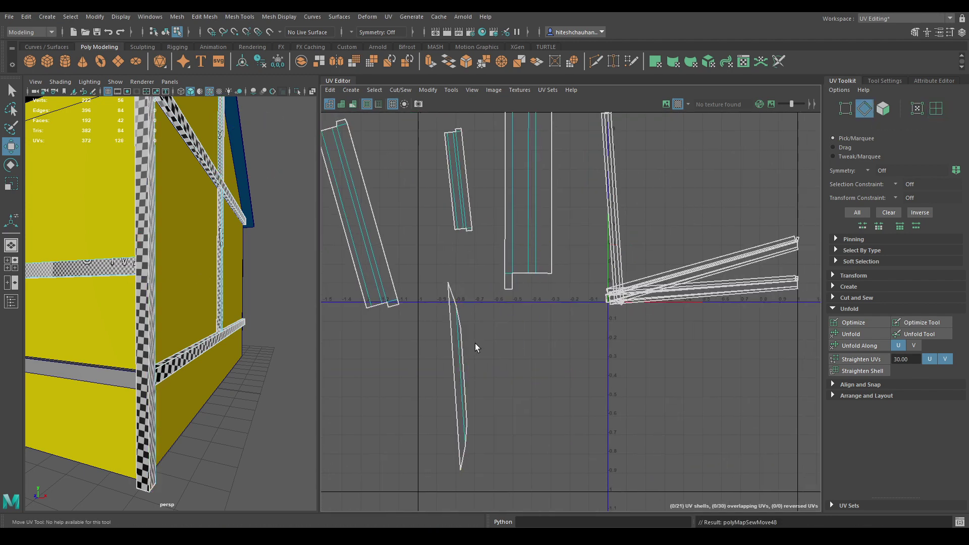
right_drag(449, 300, 424, 272)
scroll(560, 320, down, 1)
Lift the gable wall's lower horizontal beam strip above the pile and sew its faces and end caps into one shell.
click(678, 277)
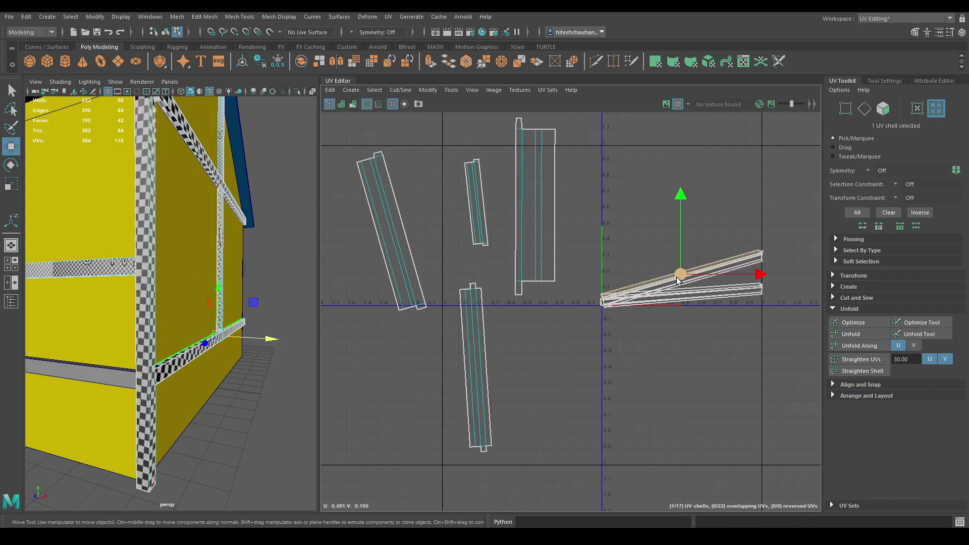
drag(679, 275, 668, 189)
alt+middle_drag(668, 190, 629, 278)
mouse_move(649, 319)
right_down()
mouse_move(649, 293)
mouse_move(649, 312)
right_up()
click(649, 276)
click(707, 258)
shift+right_drag(701, 263, 701, 292)
alt+middle_drag(588, 262, 541, 157)
Separate the gable wall's upper horizontal beam strip from the remaining shells and sew its faces and end caps together.
right_drag(570, 237, 538, 222)
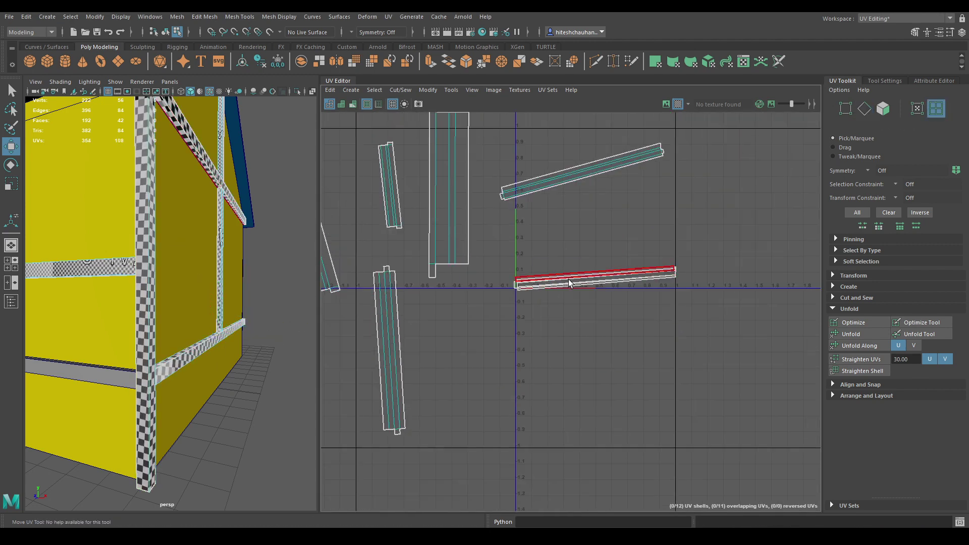
drag(567, 281, 572, 244)
click(605, 239)
click(599, 243)
shift+right_drag(599, 248, 599, 277)
click(678, 234)
shift+right_drag(679, 217, 679, 247)
Select all seven completed beam shells and lay them out within the UV tile.
right_drag(606, 249, 573, 233)
drag(692, 393, 422, 186)
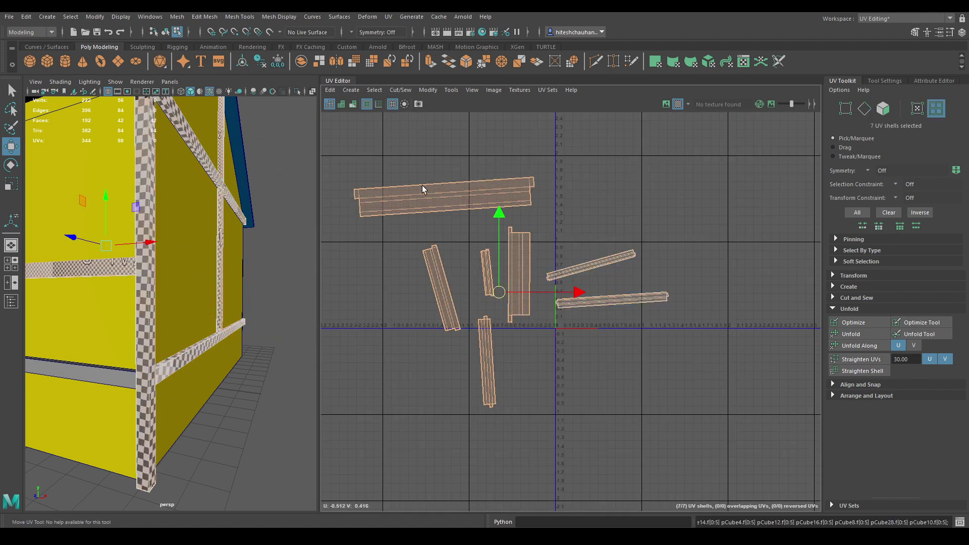
shift+right_drag(429, 188, 487, 217)
scroll(631, 323, up, 5)
alt+middle_drag(634, 315, 645, 383)
Repack the seven shells with the Legacy layout method, using bounding box shell stacking, and close the layout options.
click(532, 362)
key(e)
shift+right_drag(574, 178, 629, 148)
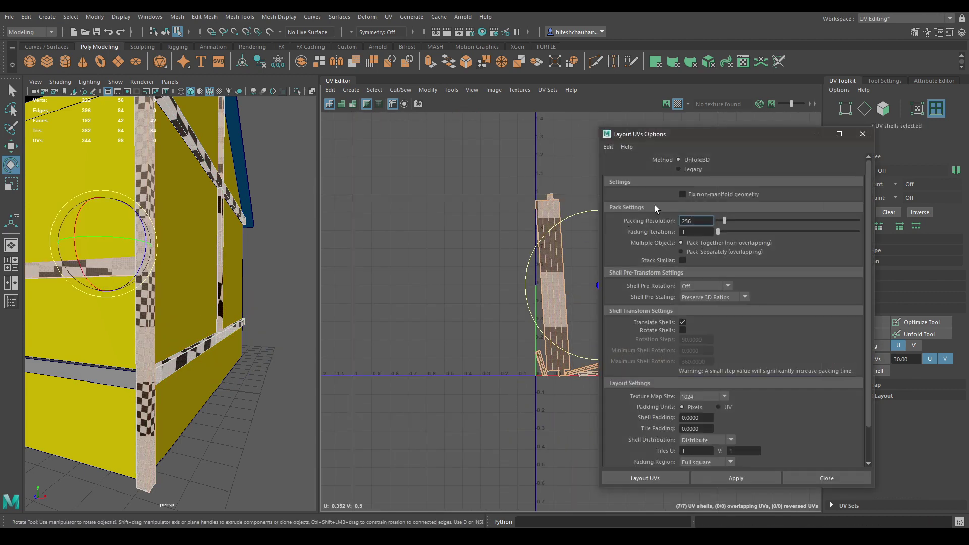
click(679, 169)
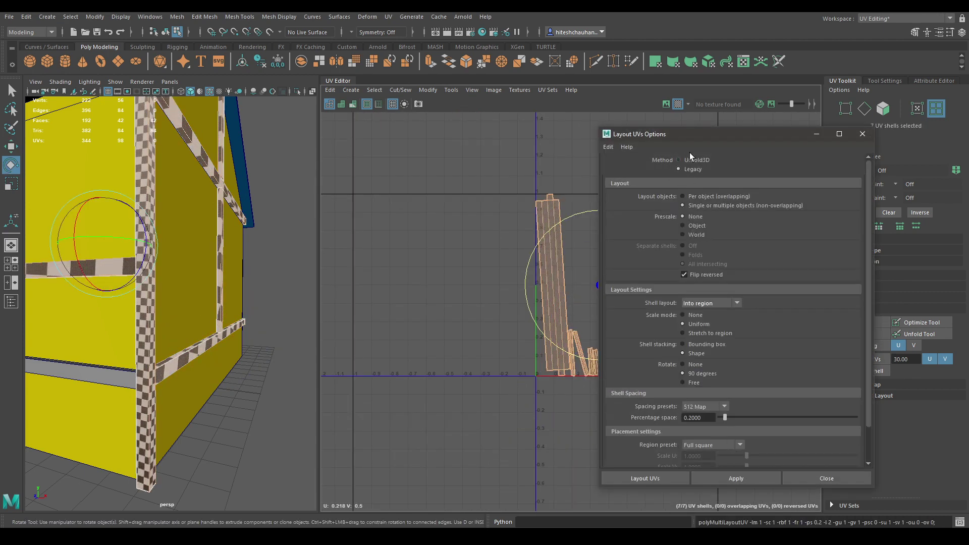
drag(656, 133, 289, 150)
alt+middle_drag(677, 297, 562, 211)
scroll(571, 242, down, 2)
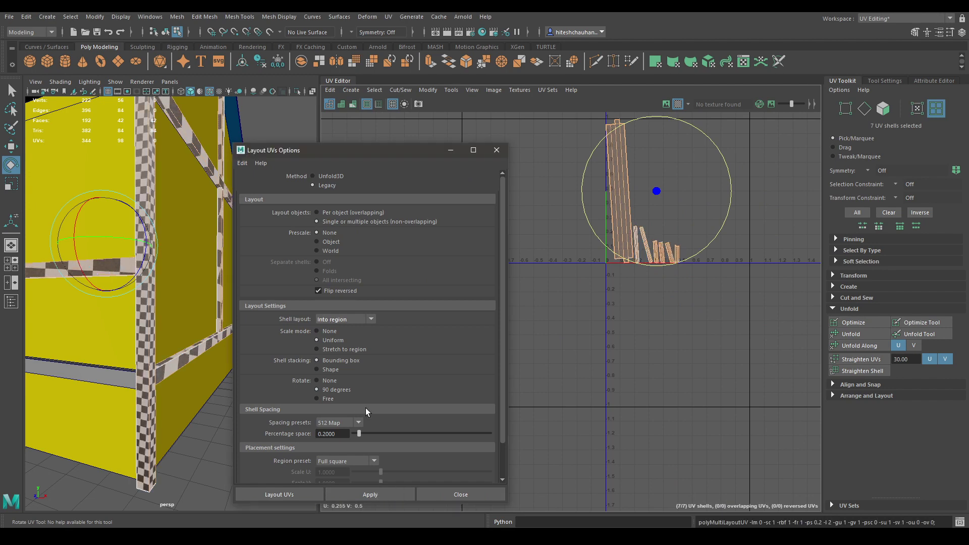
scroll(555, 353, up, 2)
click(460, 494)
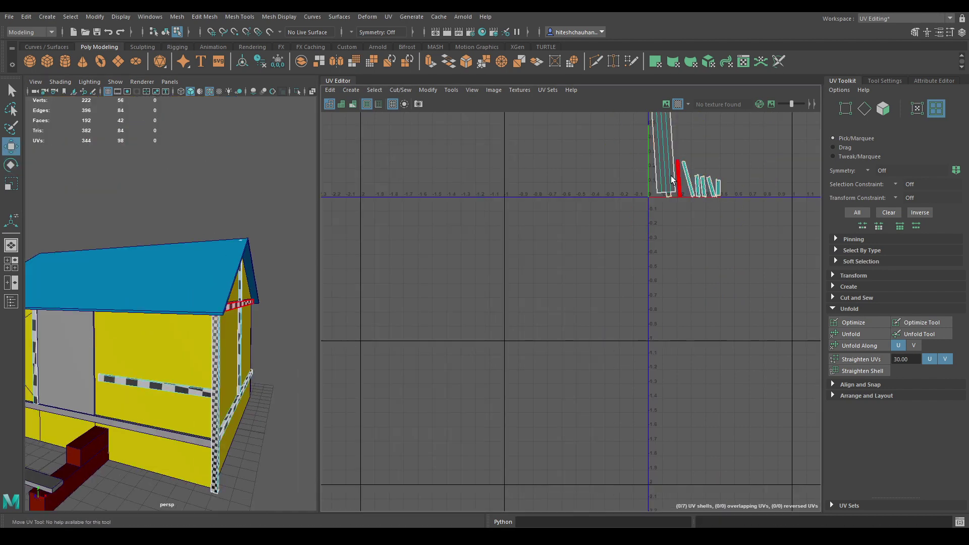
Select the corner post's oversized UV shell and scale it down uniformly.
click(666, 176)
alt+middle_drag(666, 176, 626, 297)
key(r)
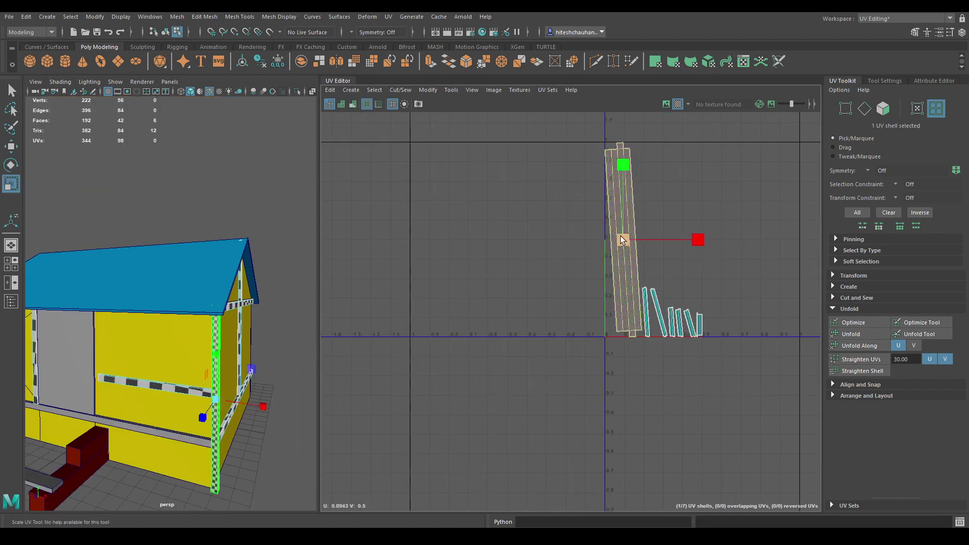
drag(622, 239, 588, 239)
key(e)
Orient each beam shell upright along one of its long edges.
right_drag(641, 308, 640, 280)
scroll(636, 303, up, 4)
click(616, 323)
click(553, 333)
shift+right_drag(591, 310, 534, 298)
click(584, 320)
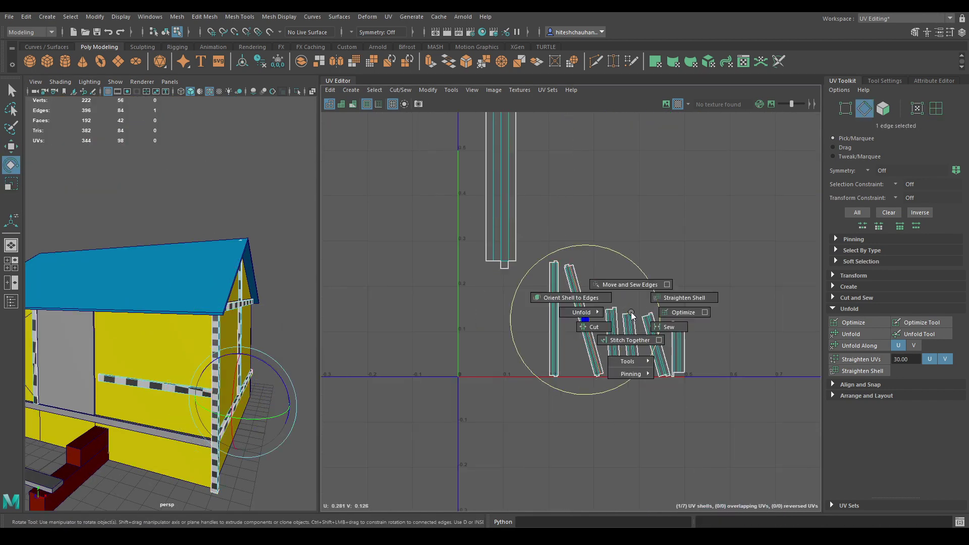
shift+right_drag(632, 312, 574, 297)
click(623, 342)
click(656, 343)
click(680, 348)
shift+right_drag(707, 298, 747, 267)
Lay out the seven upright shells in the UV tile and scale the corner post's shell down further.
scroll(676, 321, down, 3)
drag(722, 376, 545, 129)
shift+right_drag(696, 205, 586, 248)
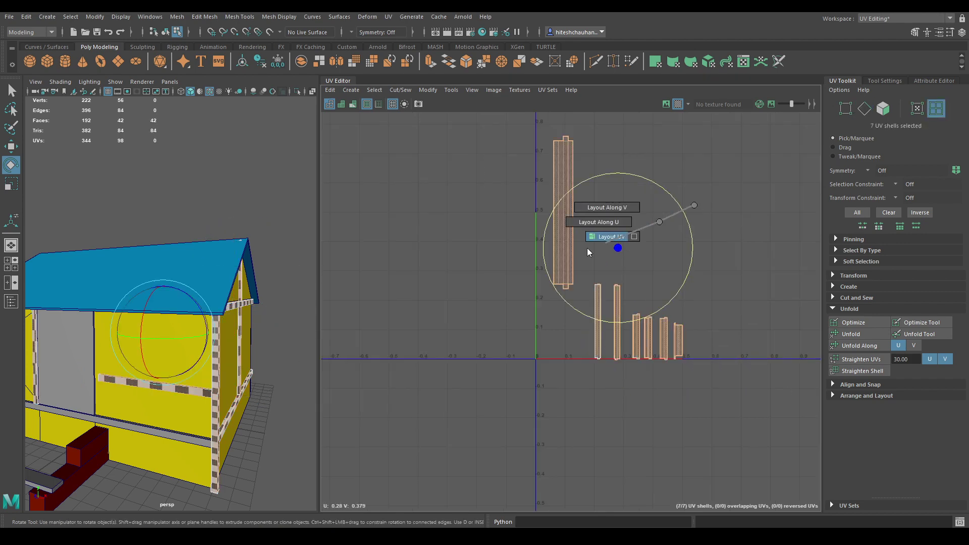
click(555, 212)
alt+middle_drag(579, 217, 599, 298)
key(r)
drag(574, 292, 533, 314)
click(600, 373)
scroll(601, 373, up, 4)
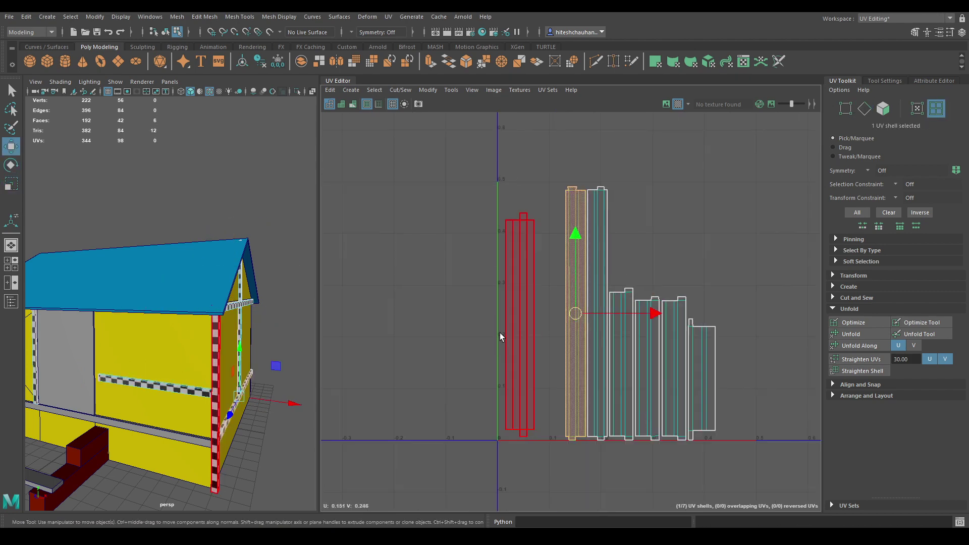
Lay out all seven beam shells within the UV tile again, clear the selection and display the shells shaded.
alt+drag(212, 323, 137, 328)
drag(747, 167, 487, 454)
key(ctrl+l)
scroll(658, 288, down, 4)
click(610, 236)
click(341, 104)
alt+drag(119, 282, 162, 281)
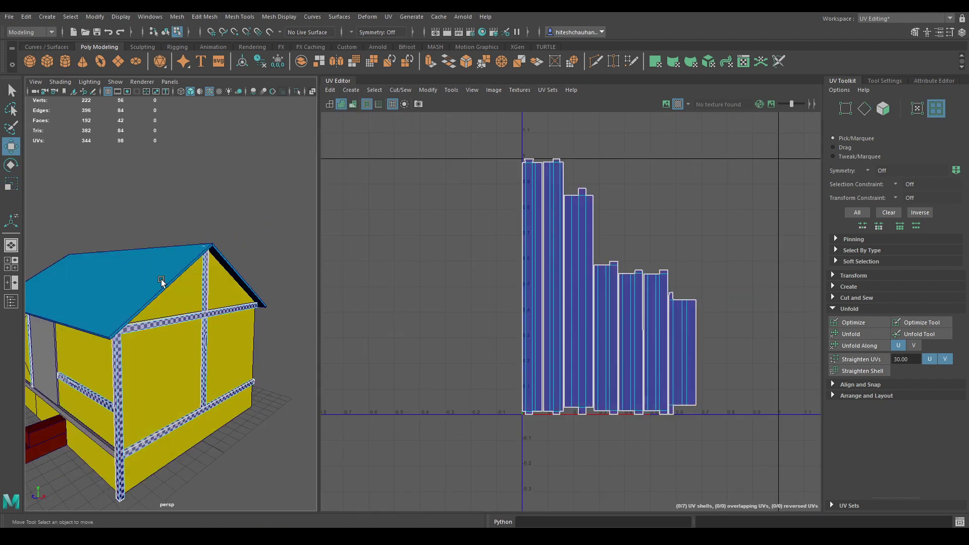
Select the trim pieces around the house together and examine their checker pattern for any without proper UVs.
key(F8)
click(194, 323)
scroll(212, 343, down, 3)
drag(267, 429, 38, 243)
ctrl+click(100, 383)
ctrl+click(121, 326)
ctrl+click(69, 332)
alt+drag(114, 371, 138, 374)
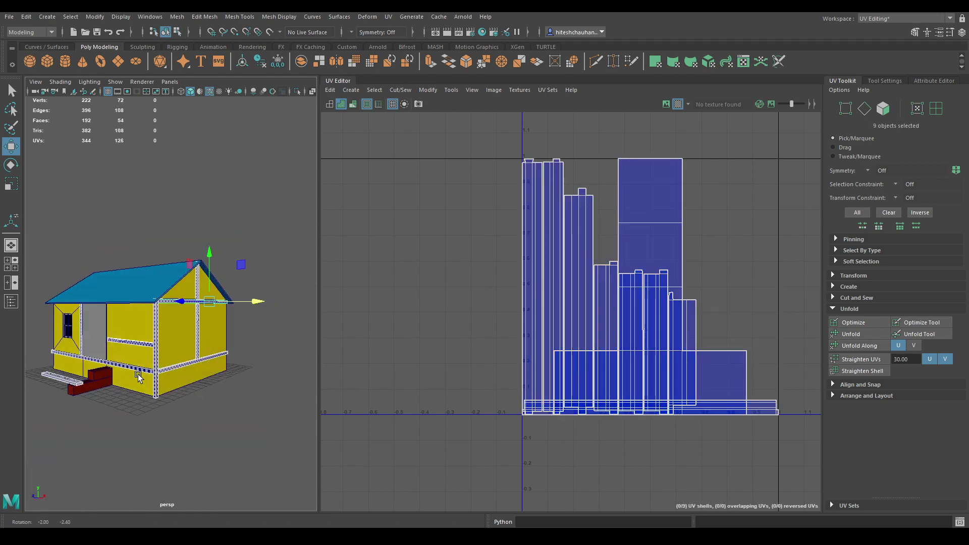
scroll(152, 376, up, 2)
alt+drag(213, 398, 261, 359)
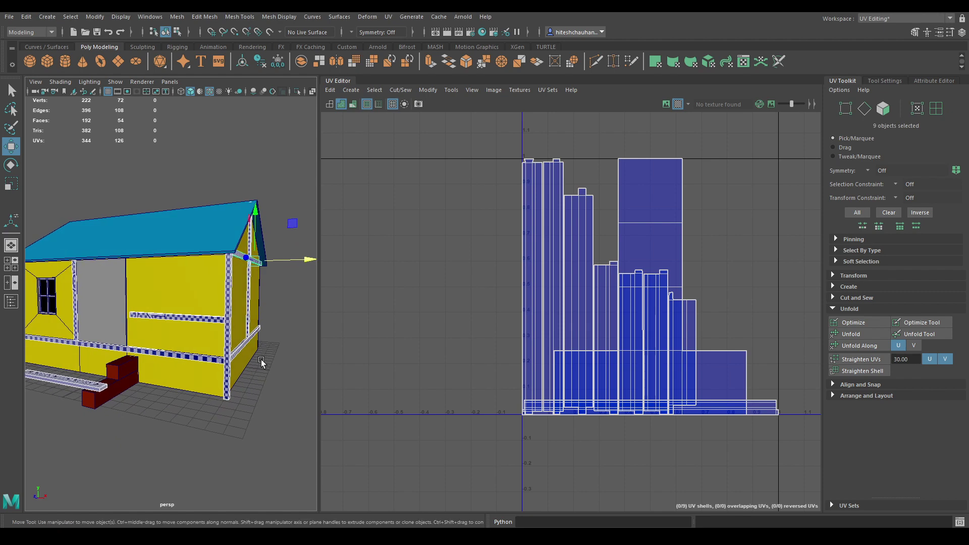
alt+drag(195, 329, 203, 327)
scroll(204, 326, up, 3)
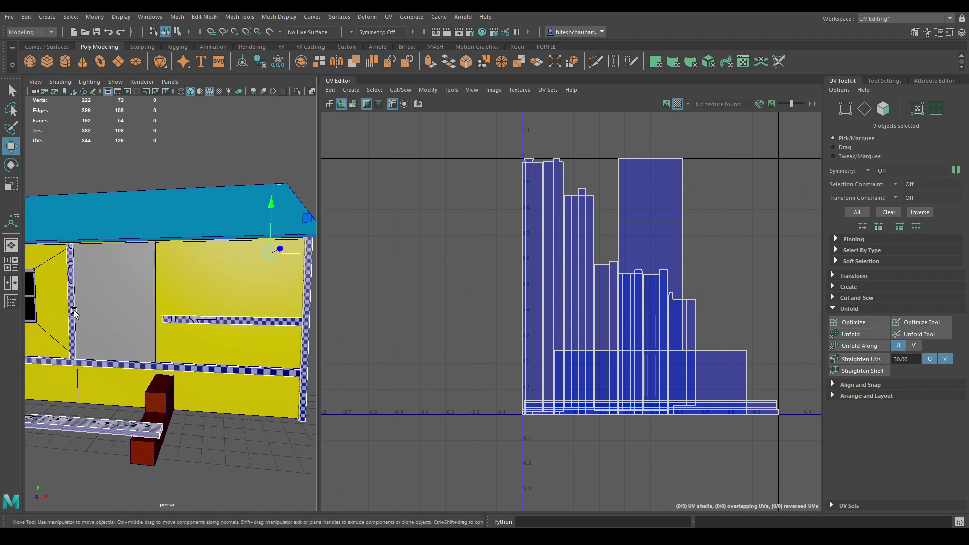
alt+drag(74, 313, 116, 372)
Apply a camera-based UV projection to the long plank lying beside the stairs.
click(120, 381)
alt+middle_drag(116, 372, 147, 366)
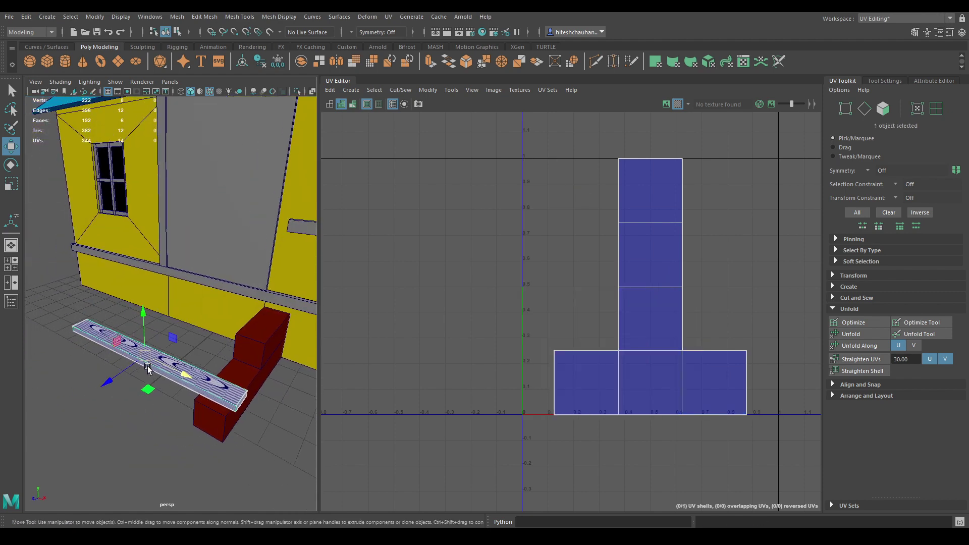
click(348, 91)
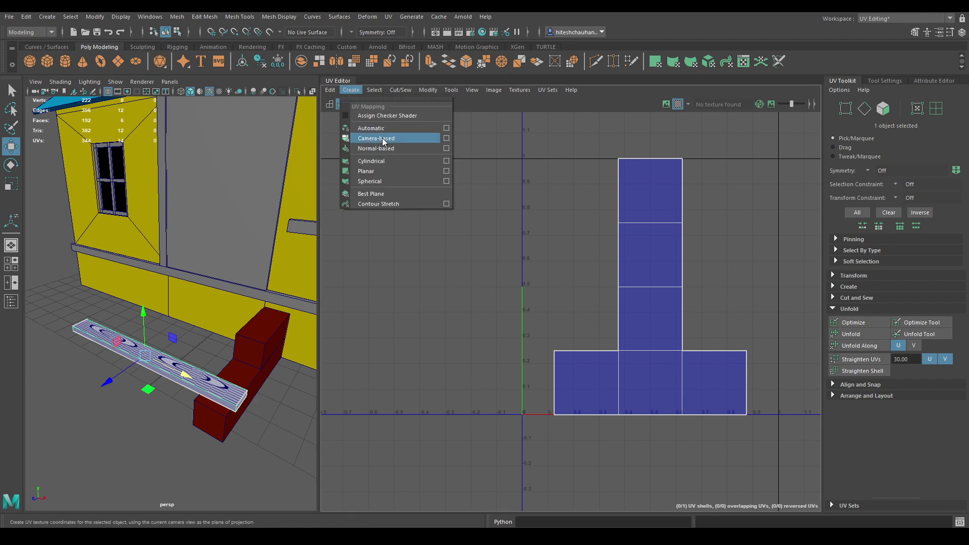
click(382, 141)
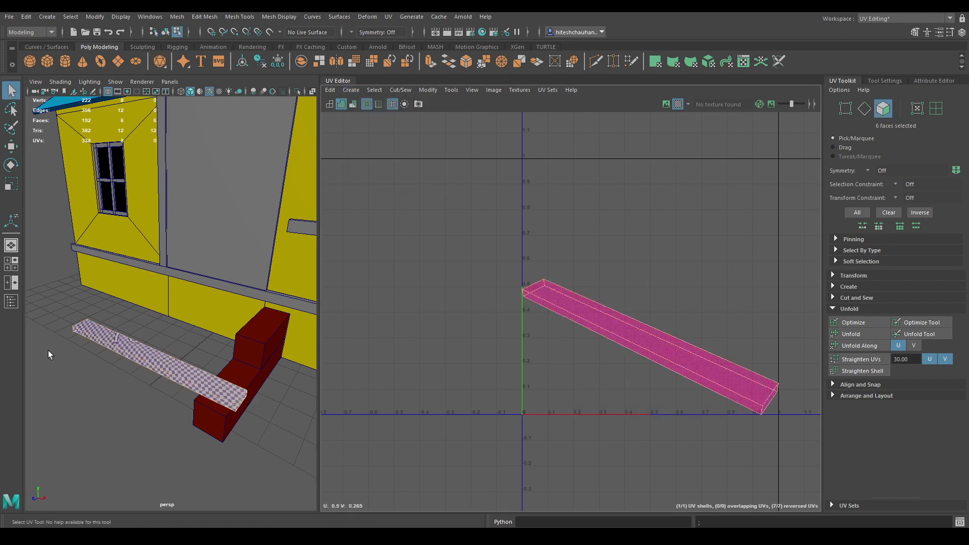
Cut the plank's UVs along all its edges and unfold the resulting shells.
right_drag(48, 350, 77, 242)
alt+drag(77, 245, 40, 297)
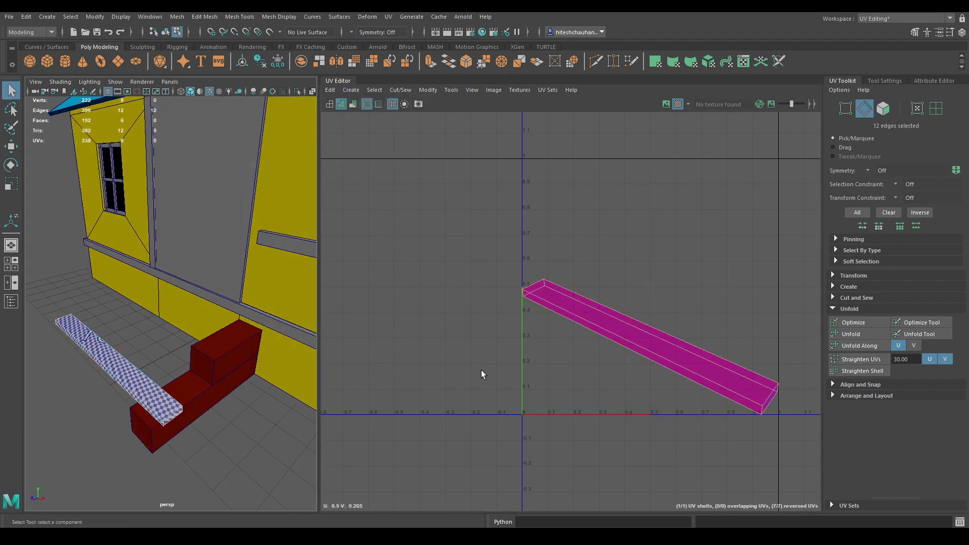
right_drag(667, 286, 441, 165)
key(w)
shift+right_drag(646, 163, 531, 161)
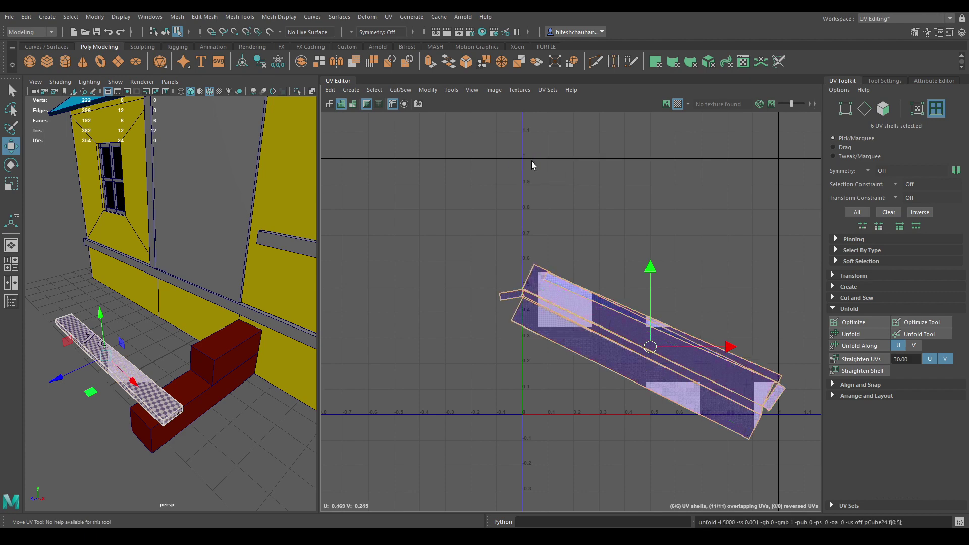
Pull the plank's narrow long side shell clear and sew it onto the adjacent wide face shell.
right_drag(613, 219, 525, 302)
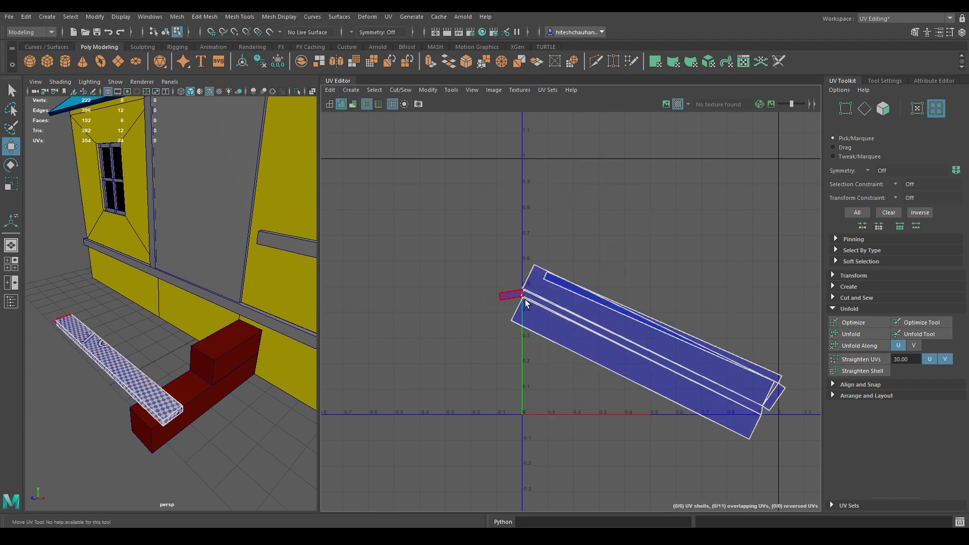
click(548, 307)
drag(642, 351, 679, 203)
right_drag(636, 312, 622, 294)
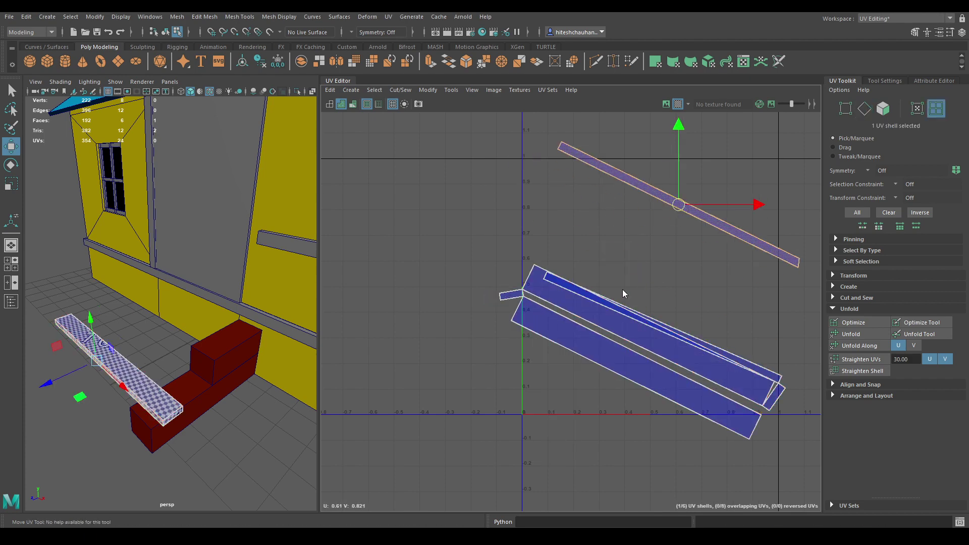
click(582, 332)
right_drag(589, 367, 592, 354)
Sew the plank's remaining long side and both end caps together into a single UV shell.
click(589, 340)
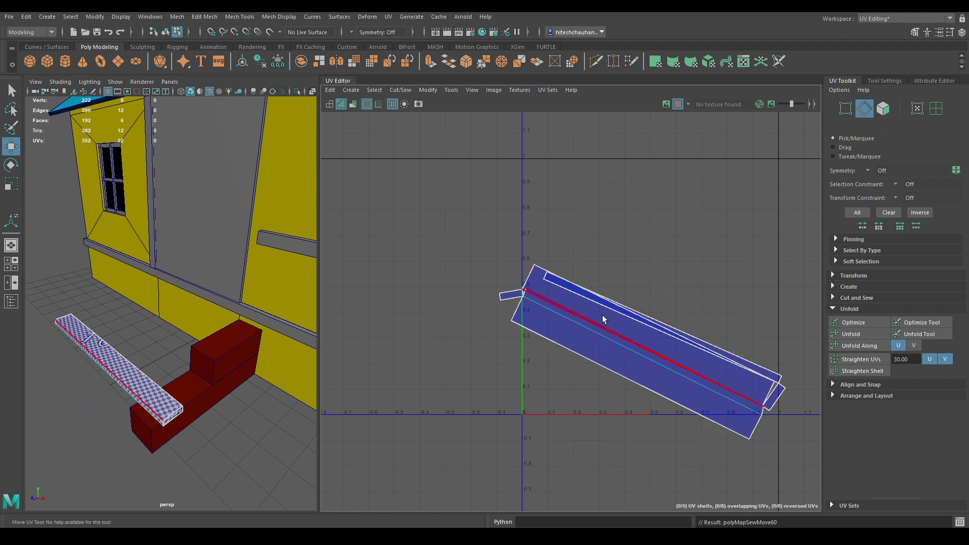
click(687, 369)
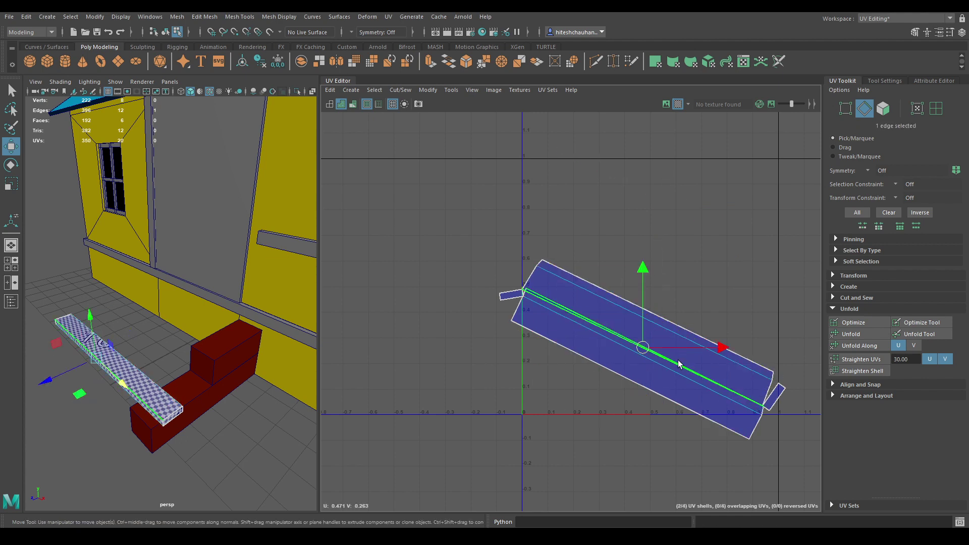
shift+right_drag(679, 363, 696, 233)
click(529, 280)
shift+right_drag(550, 319, 553, 216)
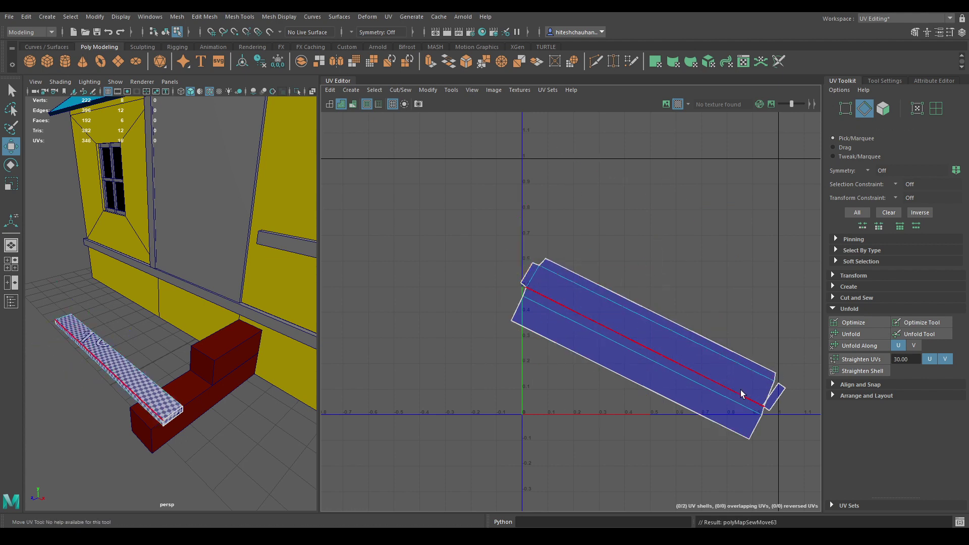
shift+right_drag(769, 397, 720, 326)
Unfold the plank's joined shell and lay it out within the UV tile.
click(715, 364)
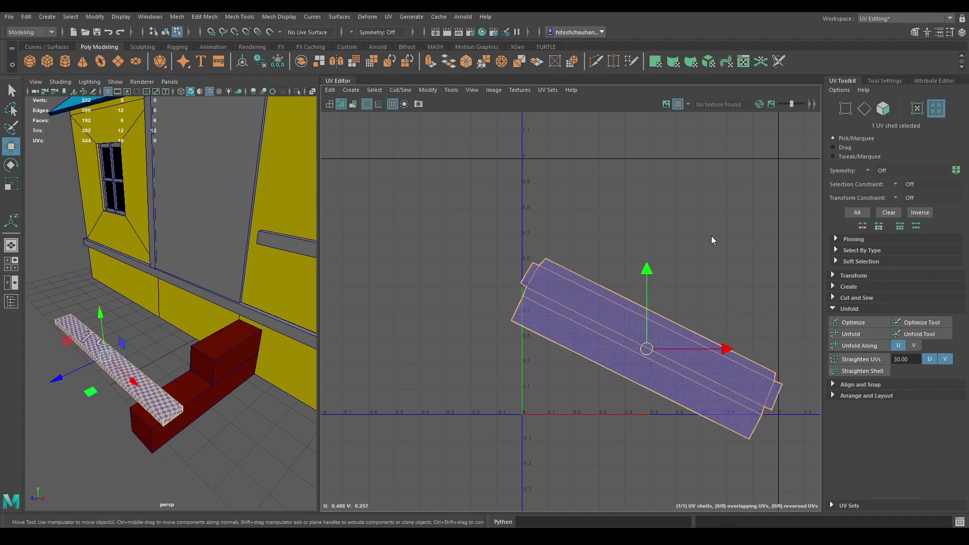
shift+right_drag(710, 235, 483, 236)
shift+right_drag(670, 225, 548, 273)
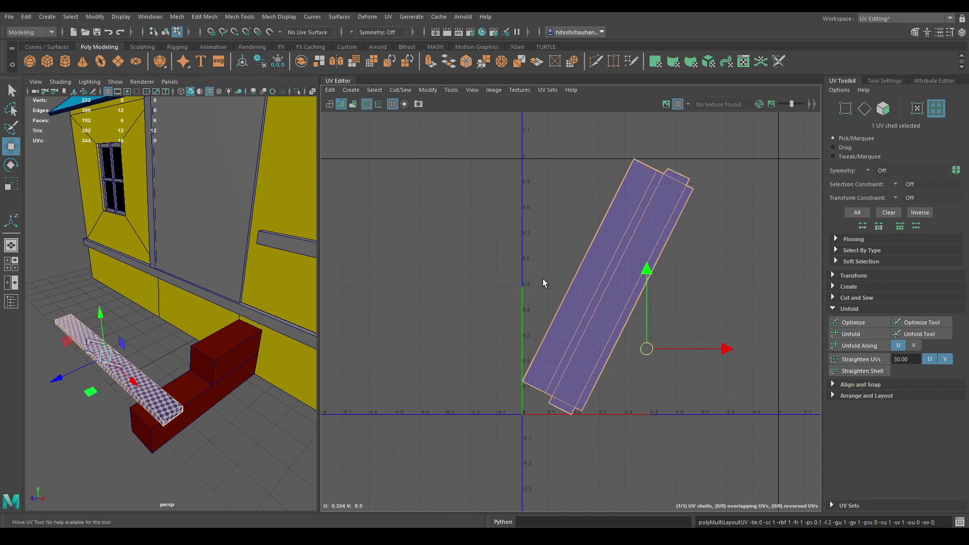
Orient the plank's shell upright along one of its long edges and lay it out in the UV tile again.
right_drag(598, 180, 598, 151)
click(616, 252)
shift+right_drag(641, 202, 558, 187)
right_drag(621, 210, 579, 190)
click(579, 190)
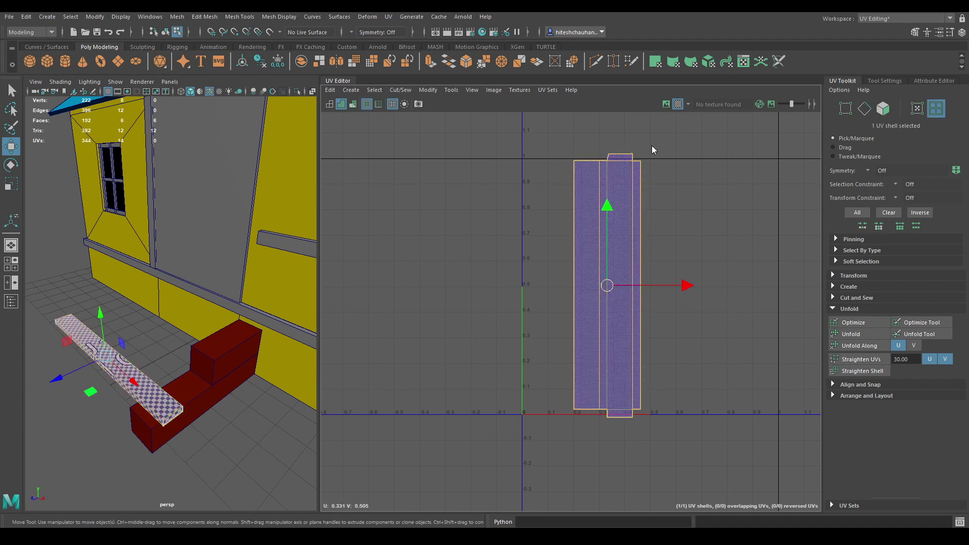
shift+right_drag(652, 145, 507, 235)
Select the front window frame and apply automatic UV mapping to it.
right_drag(212, 291, 267, 244)
click(235, 404)
alt+drag(237, 407, 253, 348)
scroll(276, 401, down, 5)
scroll(211, 375, up, 3)
scroll(211, 376, down, 3)
scroll(244, 375, up, 6)
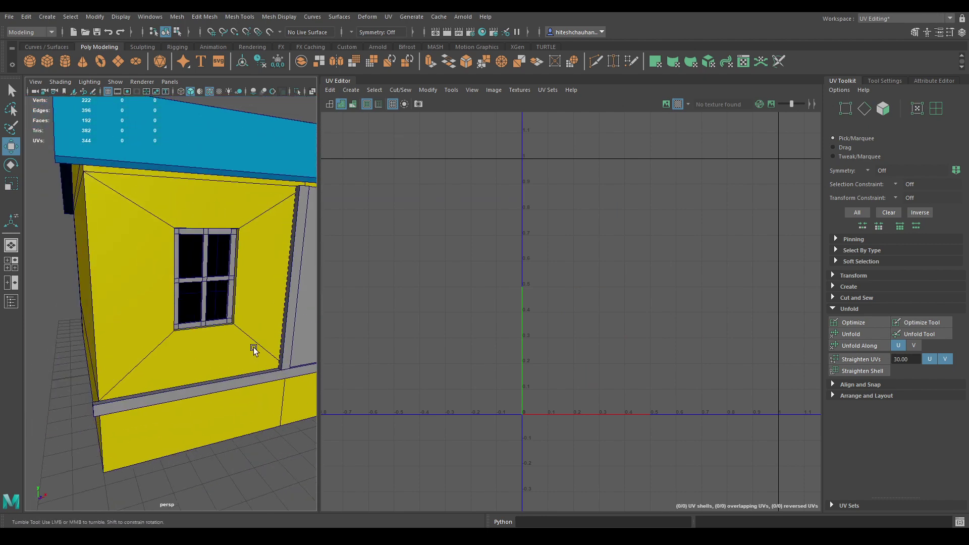
scroll(253, 348, up, 3)
click(239, 335)
scroll(238, 334, up, 3)
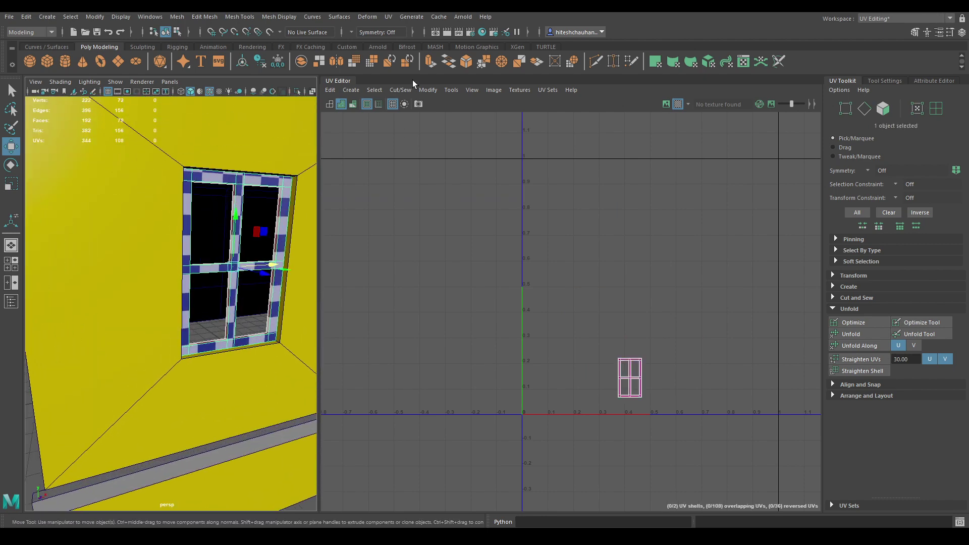
click(359, 91)
click(391, 129)
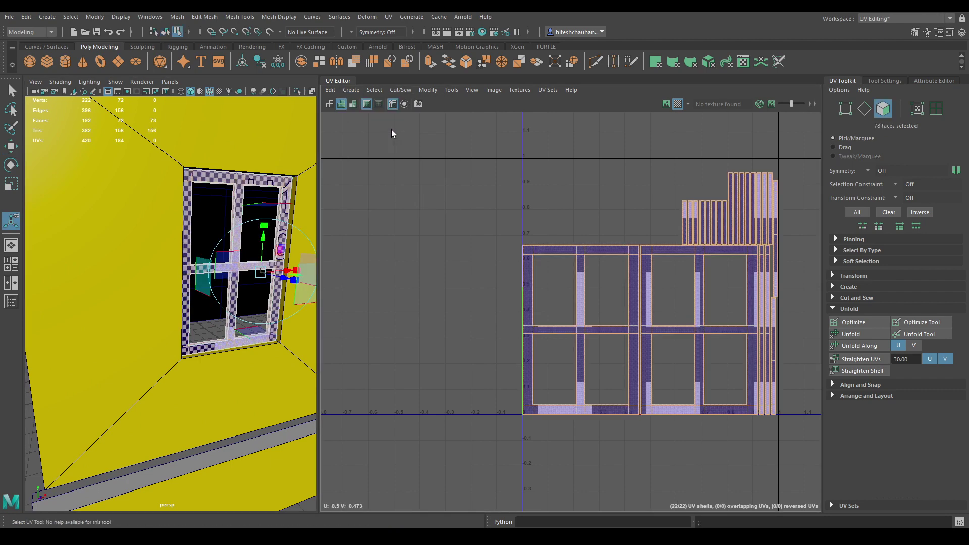
Rotate the window frame's eight short strip shells to horizontal and move them just above the first frame shell.
key(w)
right_drag(641, 226, 629, 188)
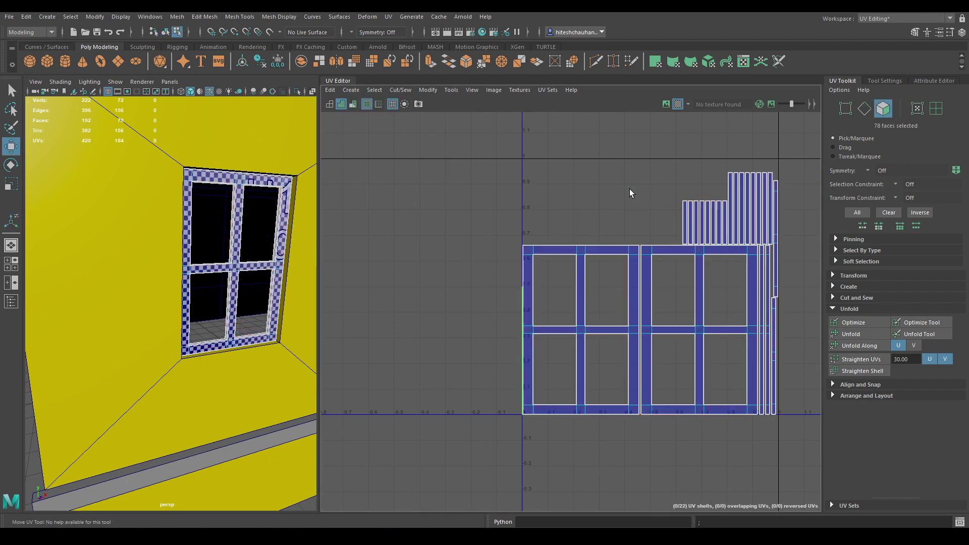
alt+middle_drag(633, 235, 556, 209)
scroll(555, 210, up, 1)
alt+right_drag(556, 210, 571, 232)
alt+middle_drag(571, 233, 562, 214)
right_drag(561, 213, 501, 160)
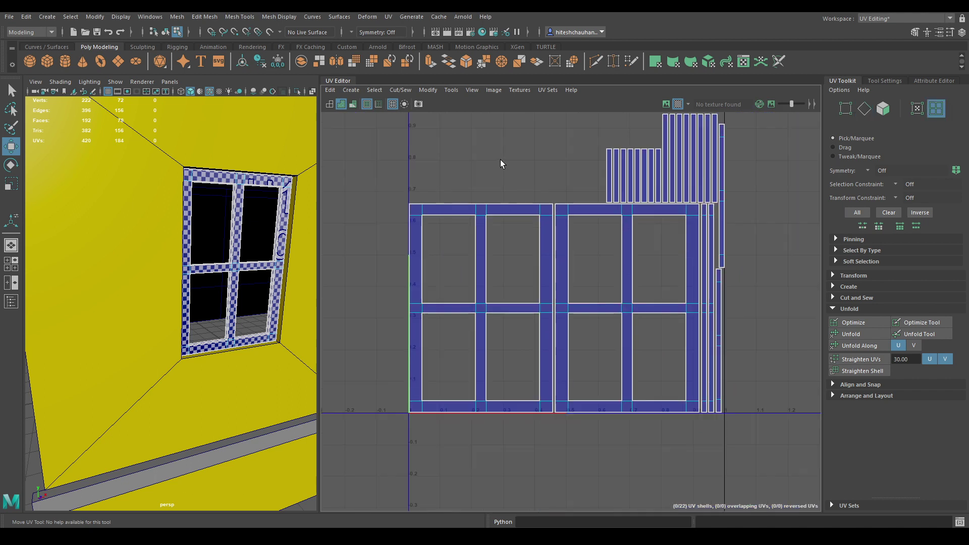
drag(657, 172, 659, 174)
key(e)
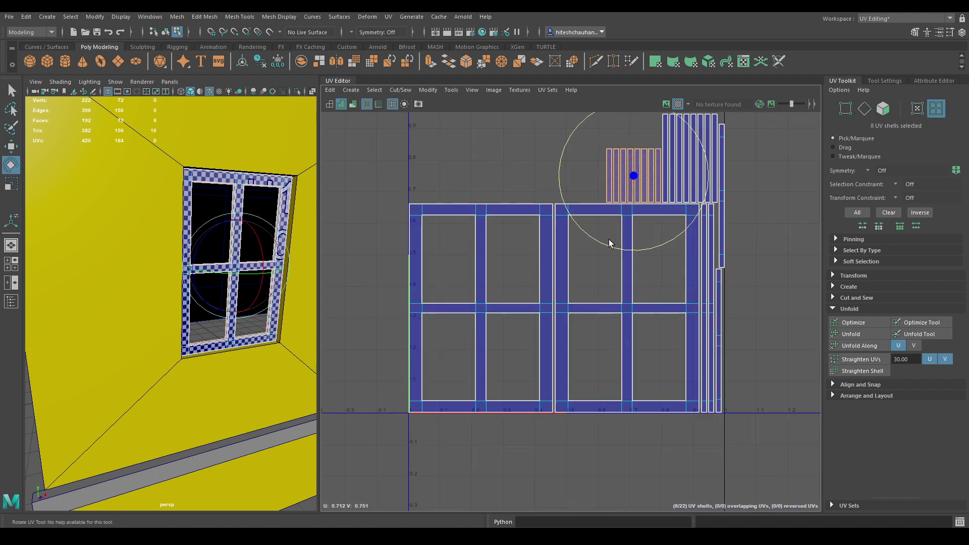
drag(612, 244, 738, 216)
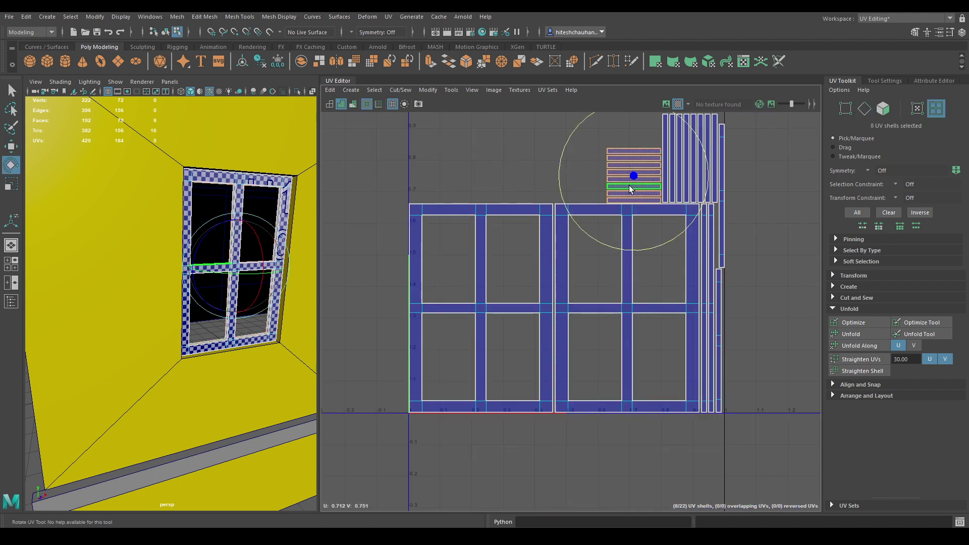
key(w)
drag(631, 178, 436, 177)
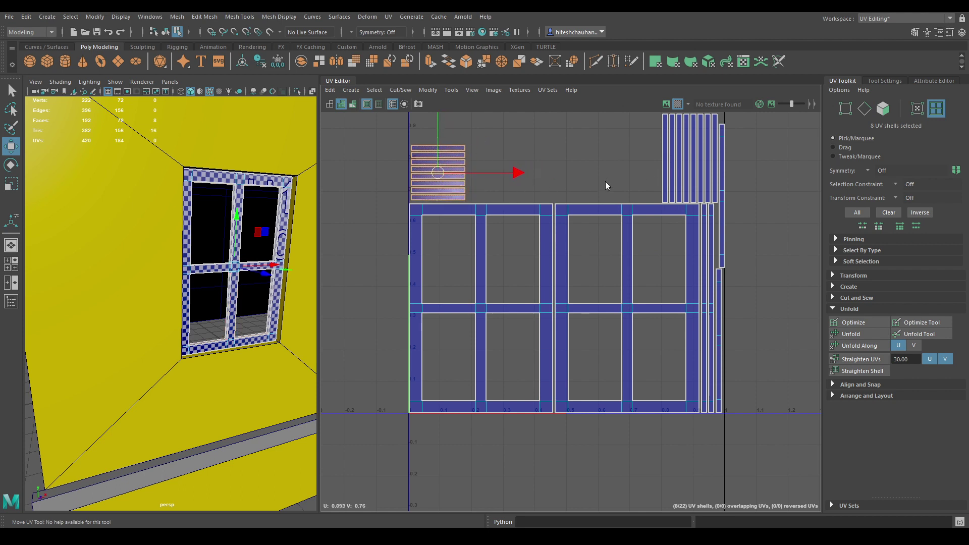
Sew the matching outer strips onto the top and bottom edges of the first window frame shell.
right_drag(605, 181, 519, 191)
click(422, 206)
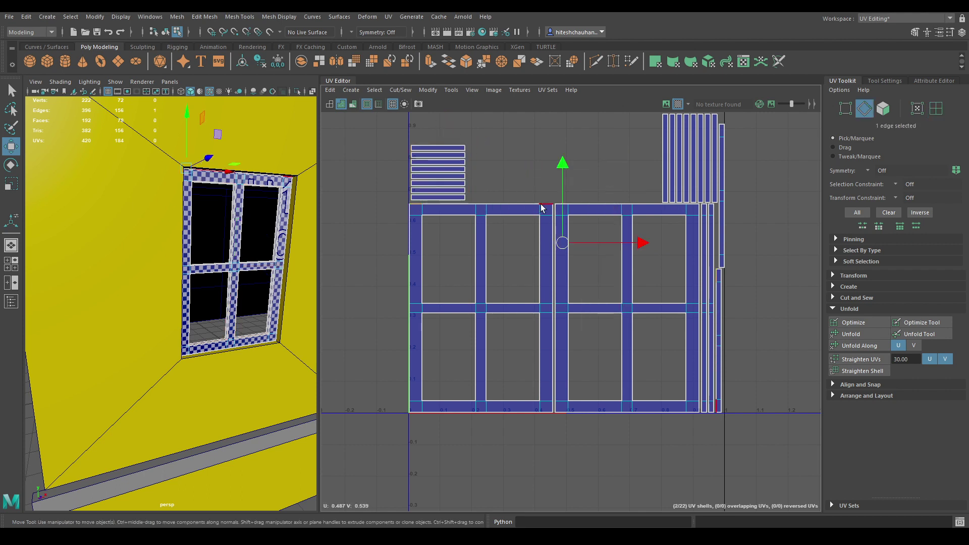
shift+right_drag(540, 238, 541, 192)
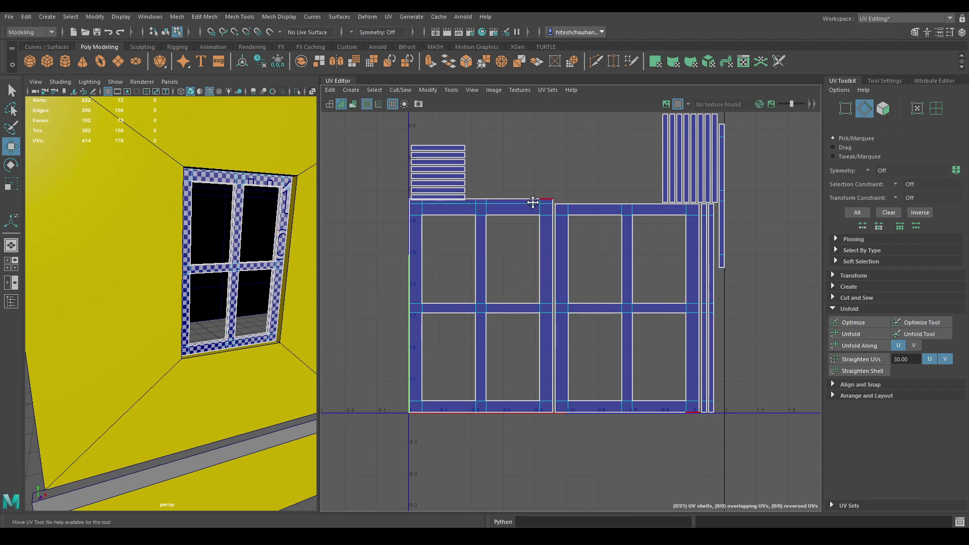
alt+middle_drag(532, 202, 570, 181)
click(449, 395)
shift+right_drag(588, 396, 587, 297)
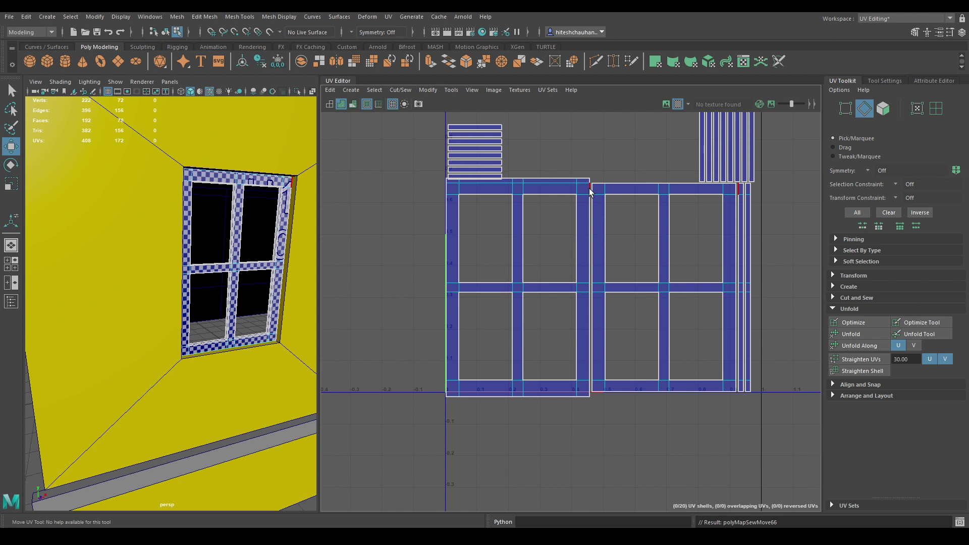
Sew the two outer side strips onto the first window frame shell and move it left, outside the UV tile.
click(588, 362)
shift+double_click(587, 387)
key(g)
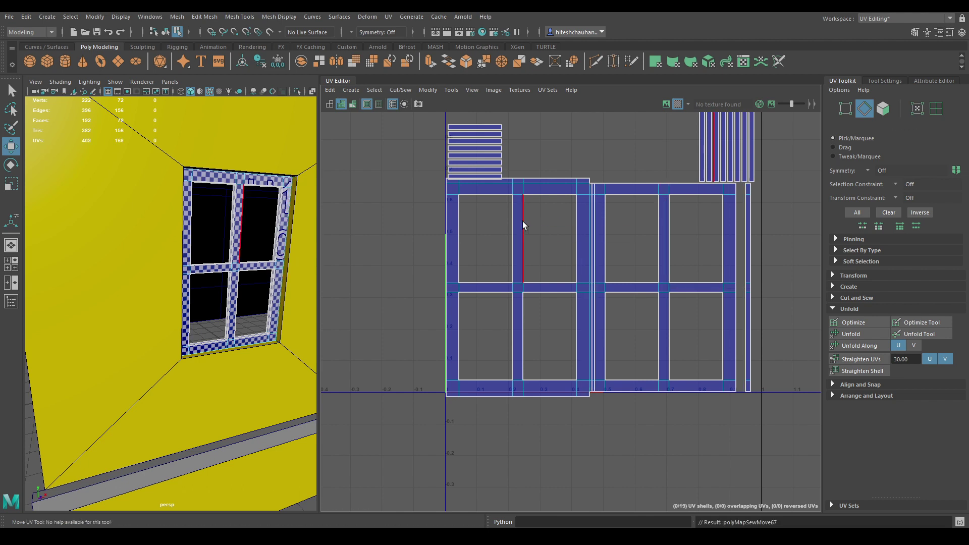
drag(443, 195, 443, 389)
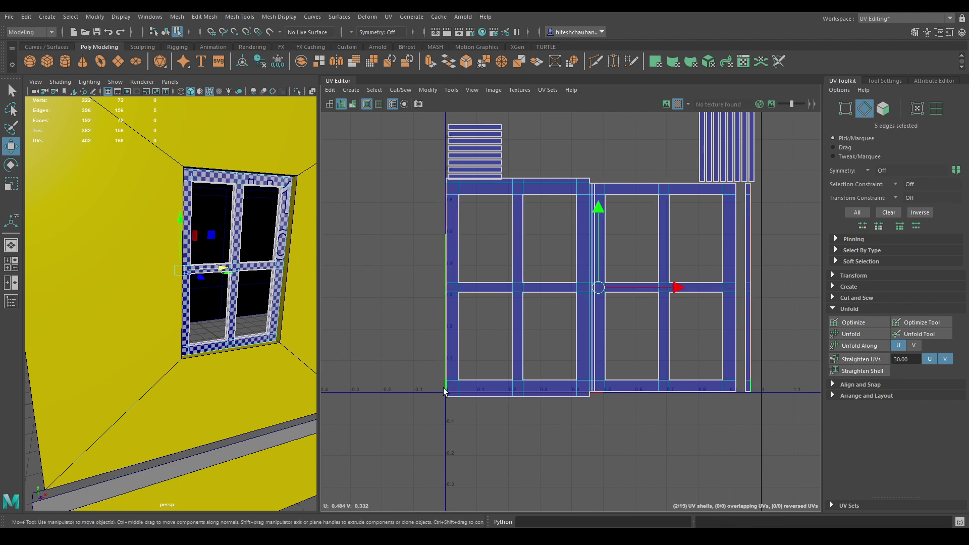
right_drag(472, 229, 507, 231)
click(449, 238)
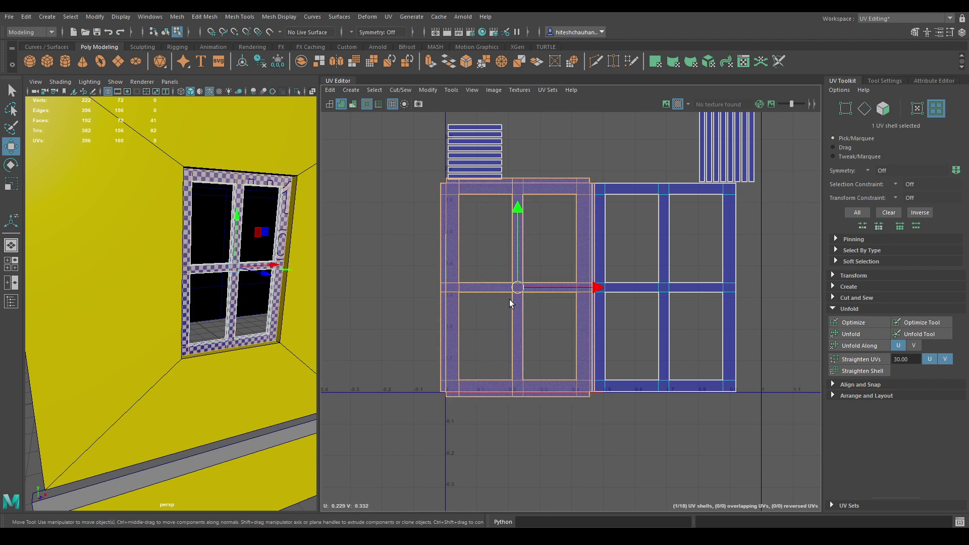
drag(515, 288, 363, 329)
right_drag(511, 241, 511, 204)
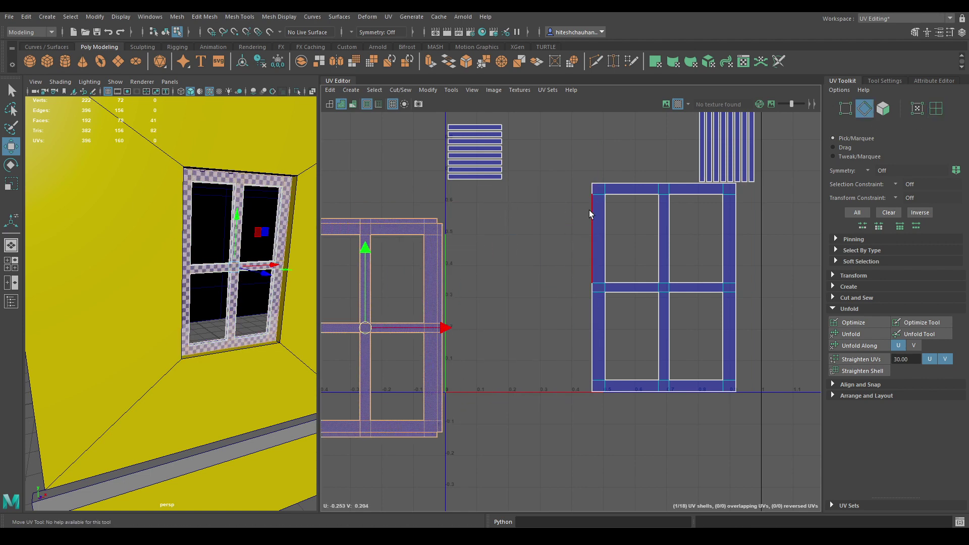
click(590, 211)
shift+right_drag(579, 270, 592, 221)
key(ctrl+z)
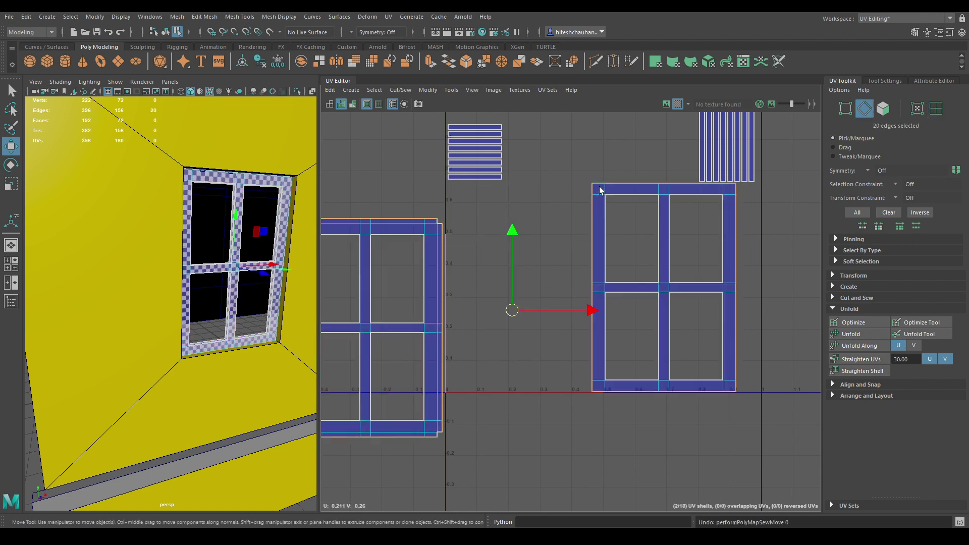
Sew the second window frame shell to the lower edge of the first through one matching outer edge.
shift+click(734, 194)
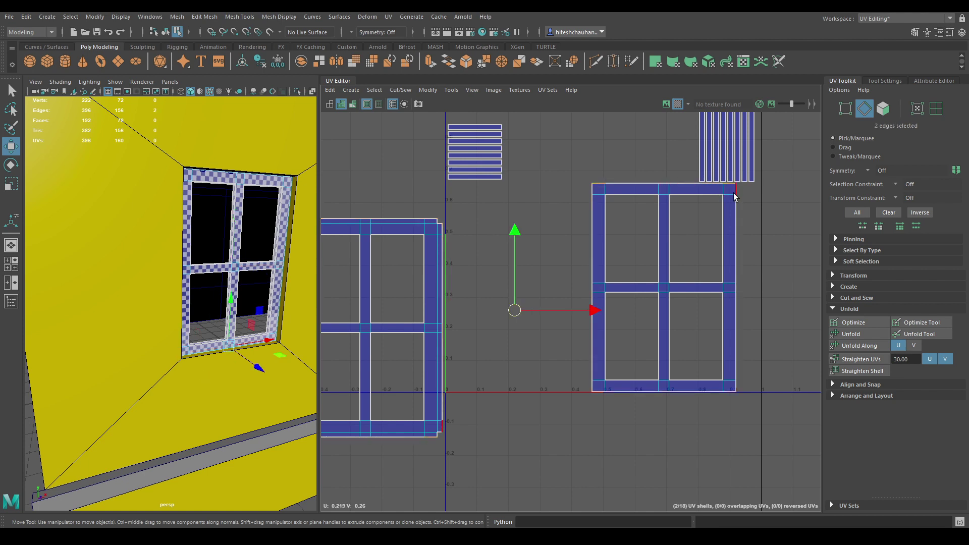
click(721, 192)
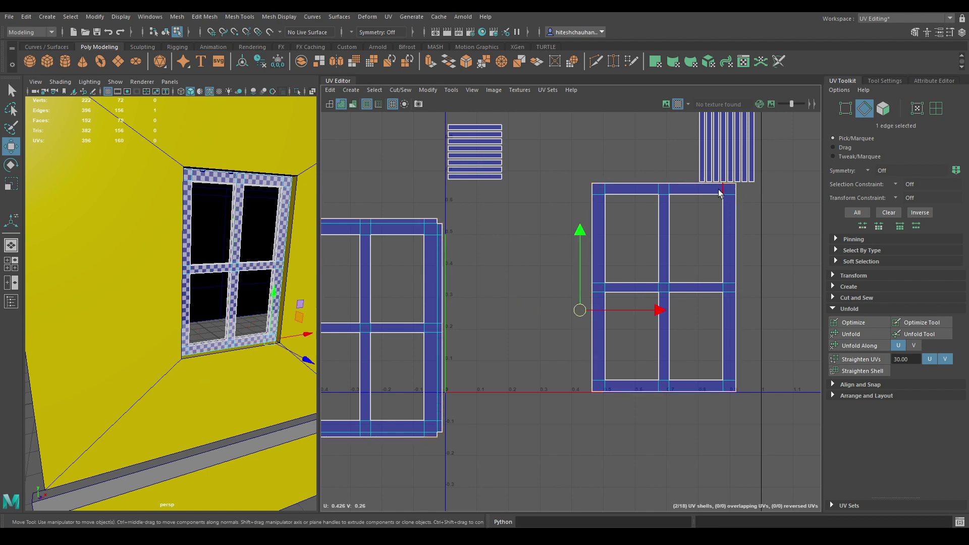
shift+click(601, 182)
shift+right_drag(599, 190, 552, 231)
alt+middle_drag(552, 231, 602, 168)
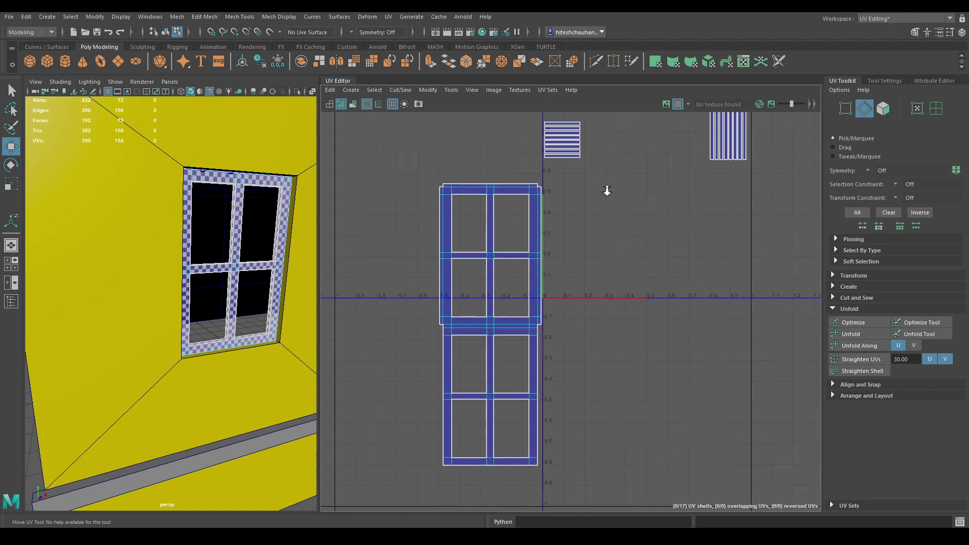
Lay out all 17 window frame UV shells together inside the UV tile.
alt+right_drag(607, 190, 603, 202)
alt+middle_drag(603, 201, 606, 219)
drag(725, 186, 747, 189)
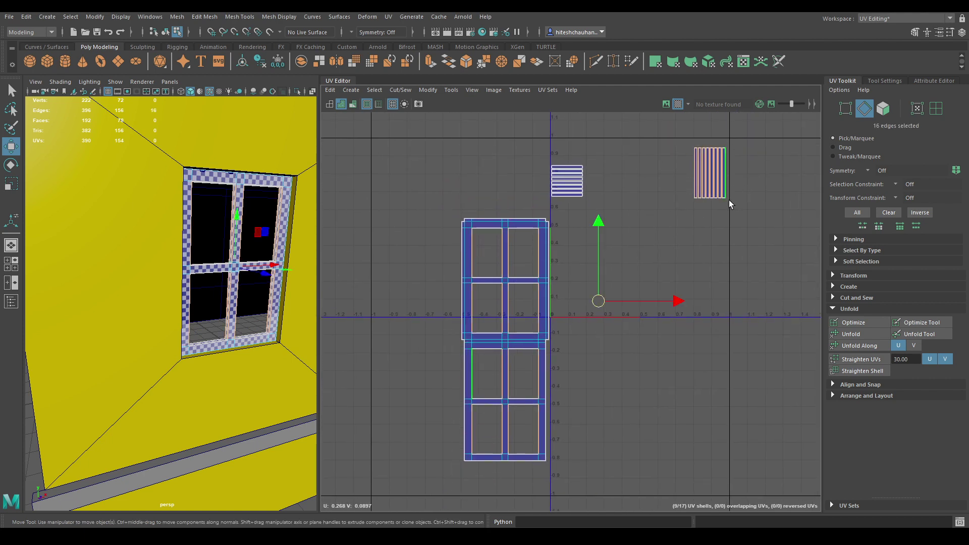
alt+right_drag(716, 199, 734, 341)
alt+middle_drag(701, 307, 756, 192)
alt+right_drag(714, 278, 627, 191)
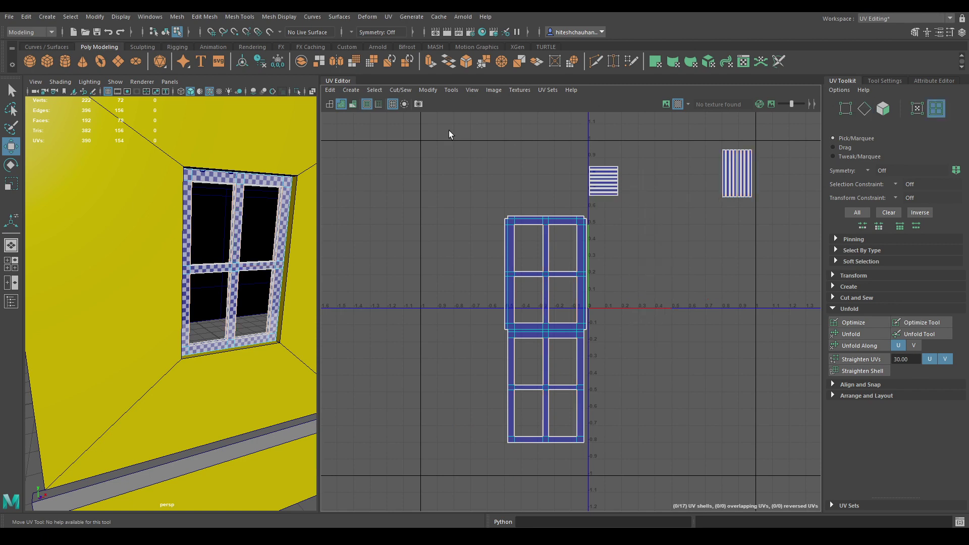
drag(425, 119, 759, 390)
shift+right_click(689, 174)
shift+right_drag(690, 174, 592, 214)
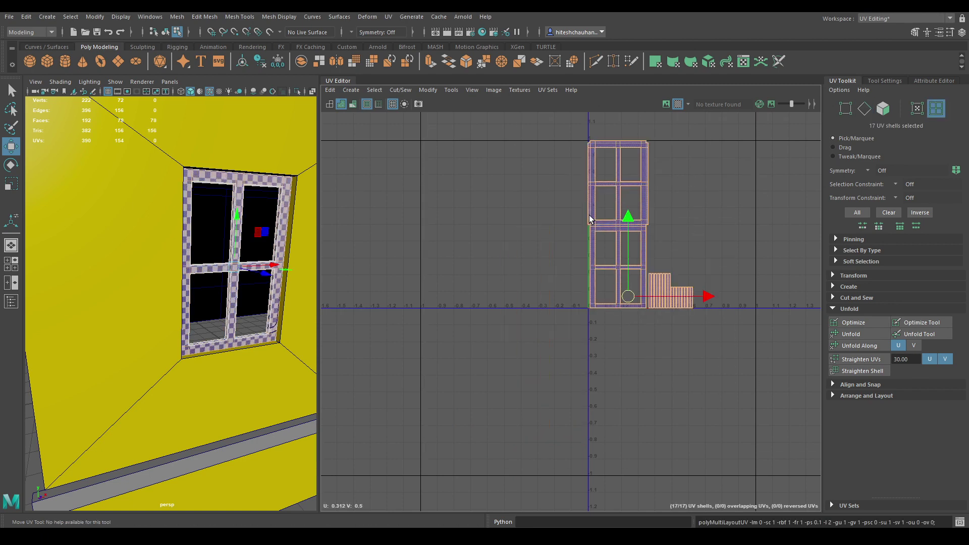
Rotate the window frame's eight shorter strip shells 90 degrees so they lie horizontally beside the longer strips.
alt+right_drag(650, 212, 777, 502)
alt+middle_drag(777, 502, 705, 354)
scroll(706, 359, up, 3)
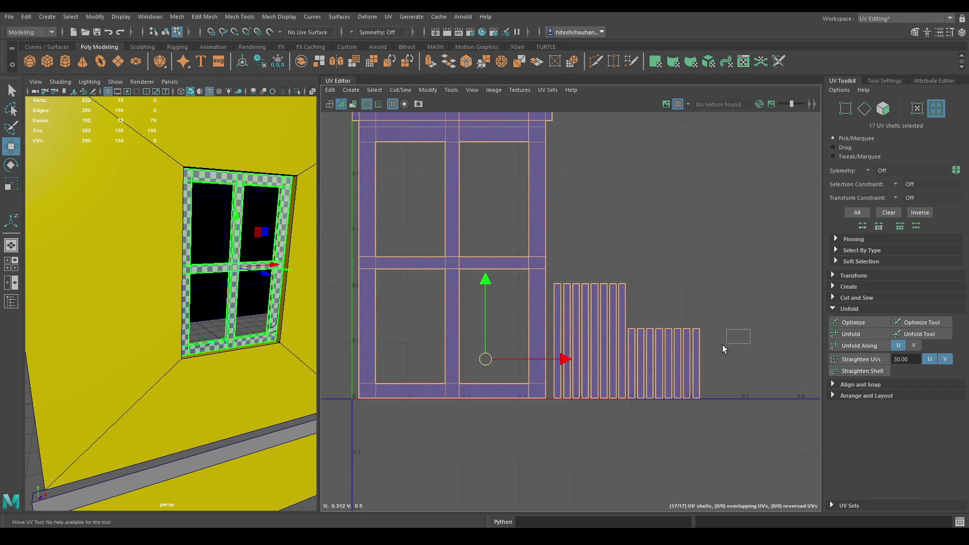
drag(637, 372, 634, 371)
key(e)
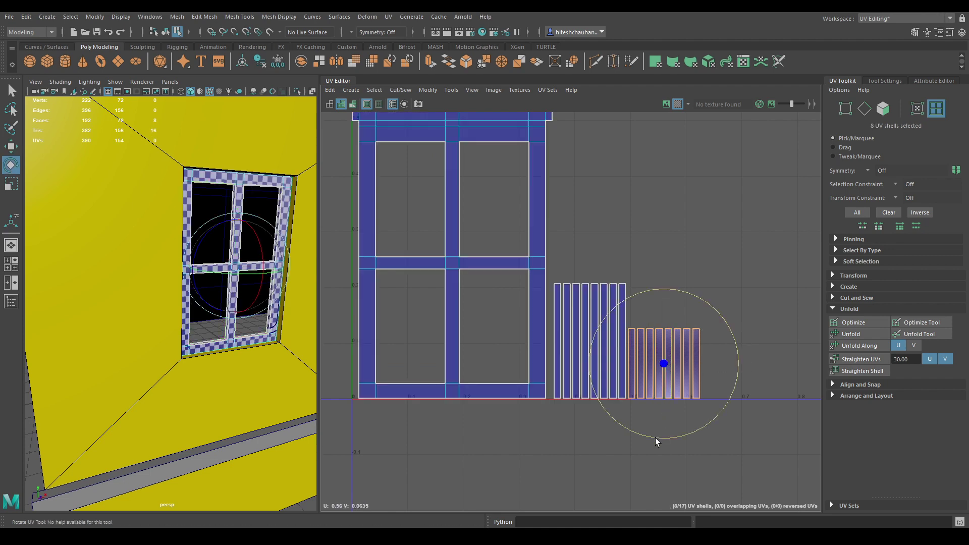
drag(655, 442, 765, 379)
key(w)
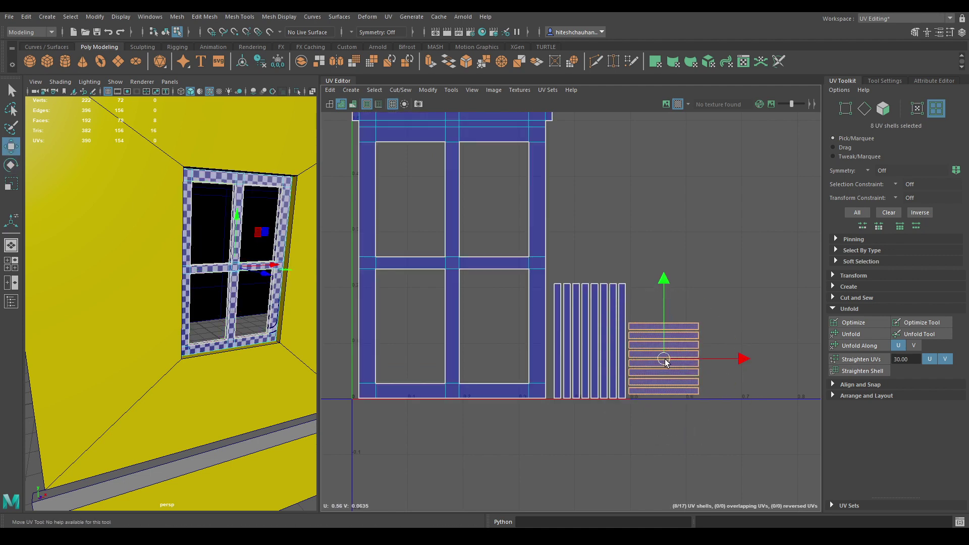
Select the grey door panel on the house front and apply an automatic UV projection.
scroll(278, 288, down, 5)
alt+drag(278, 288, 236, 285)
right_drag(202, 257, 227, 262)
alt+drag(249, 389, 184, 349)
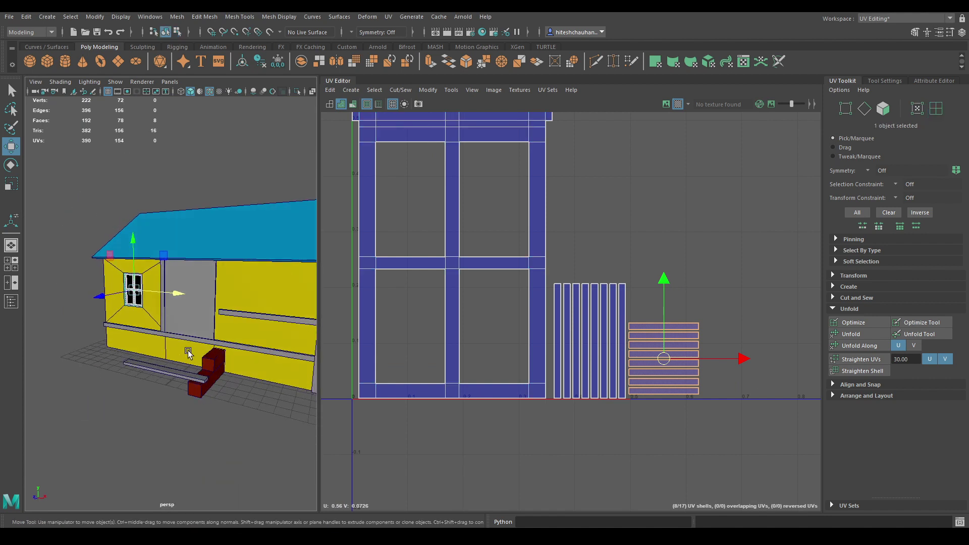
click(212, 312)
scroll(192, 290, up, 3)
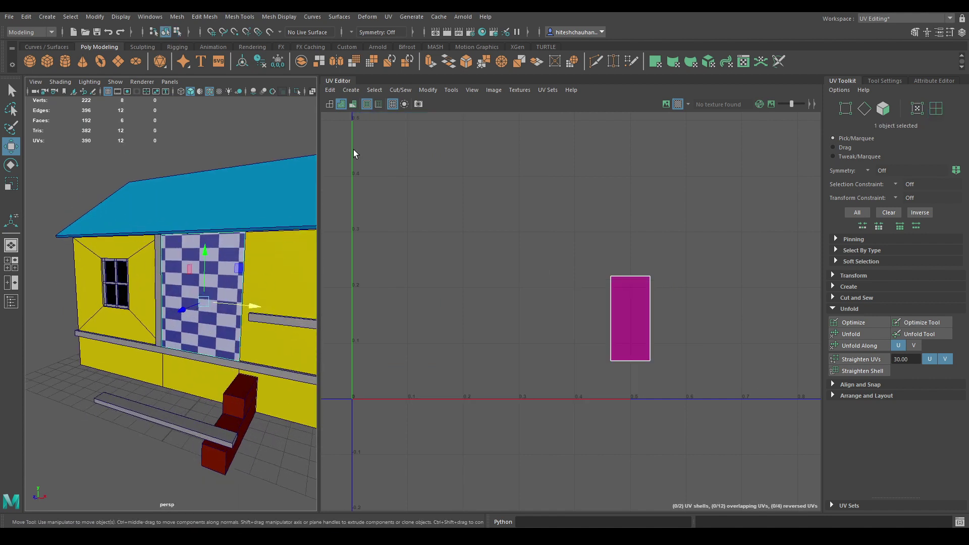
click(351, 89)
click(389, 129)
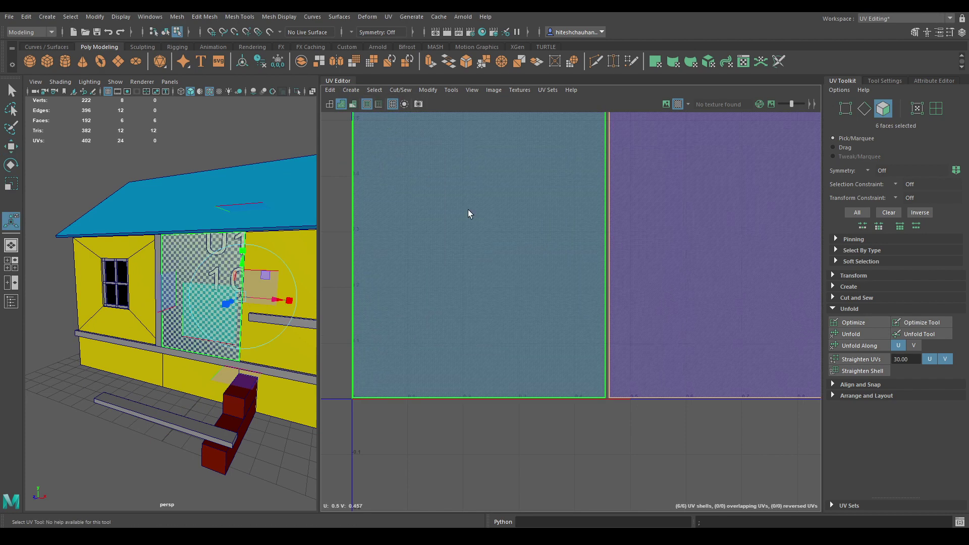
Sew the door's two large faces together through one narrow side strip, and sew the other side strip onto the outer edge.
scroll(592, 249, down, 3)
right_drag(588, 256, 582, 218)
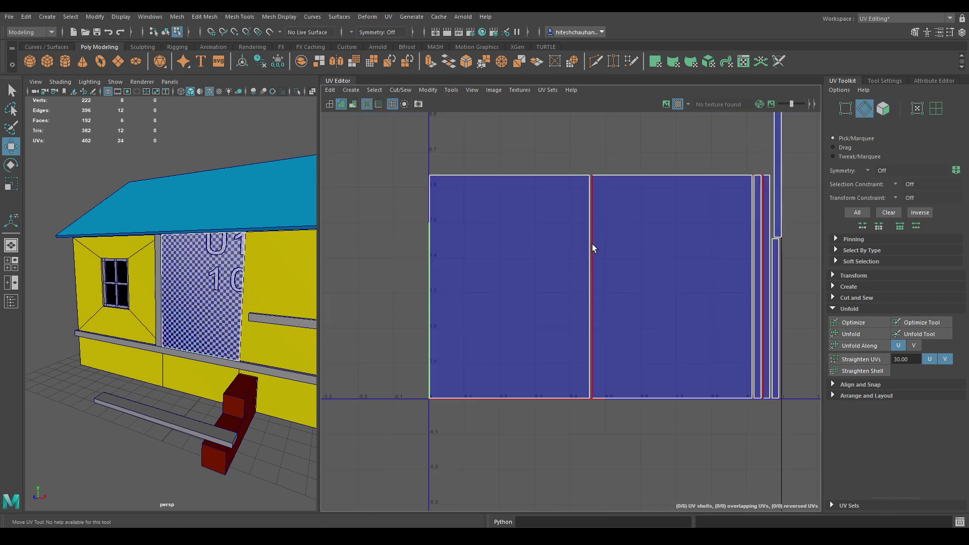
click(591, 243)
shift+right_drag(602, 292, 598, 204)
click(586, 229)
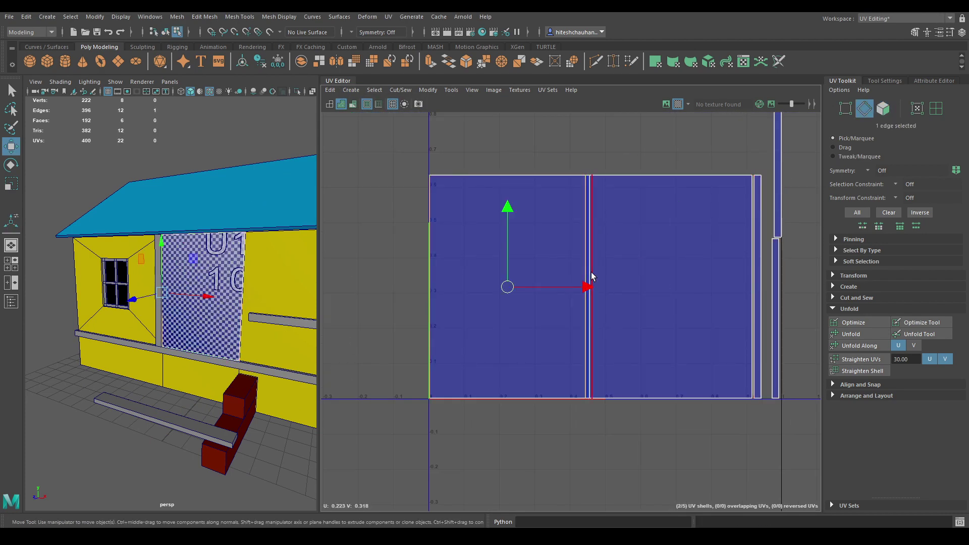
shift+right_drag(591, 278, 614, 226)
click(747, 199)
shift+right_drag(743, 198, 729, 157)
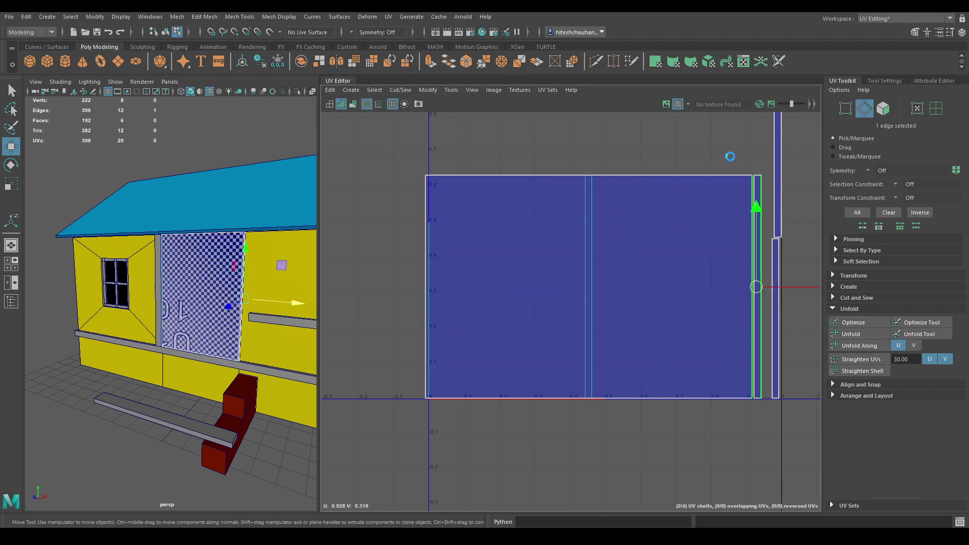
Sew the door's remaining end strips onto the main shell and lay out the resulting single shell.
click(714, 180)
shift+click(679, 404)
shift+right_drag(681, 363, 615, 228)
click(645, 187)
shift+right_drag(652, 170, 513, 233)
right_drag(152, 256, 214, 232)
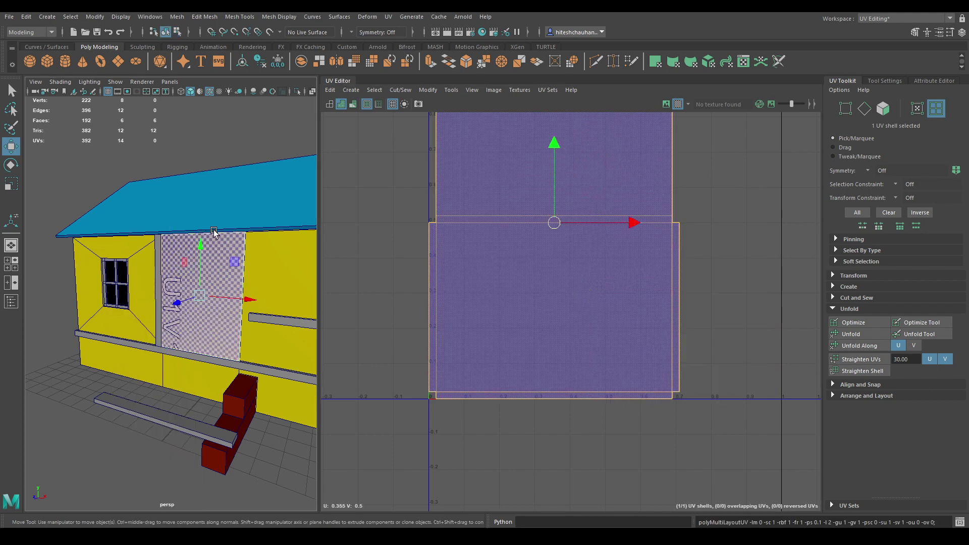
Rotate the door's UV shell 90 degrees and lay it out again within the UV tile.
key(e)
drag(522, 289, 589, 242)
key(w)
right_click(627, 184)
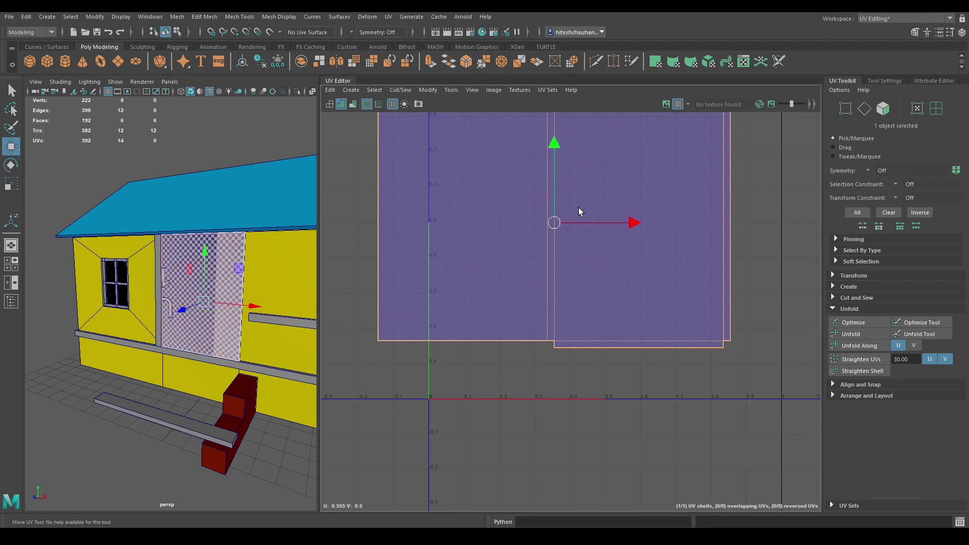
right_drag(579, 207, 530, 196)
shift+right_click(544, 195)
shift+right_drag(447, 240, 452, 193)
Rotate the door's UV shell until the checker texture's lettering reads upright on the door.
key(a)
right_drag(170, 256, 223, 244)
key(e)
drag(622, 352, 258, 330)
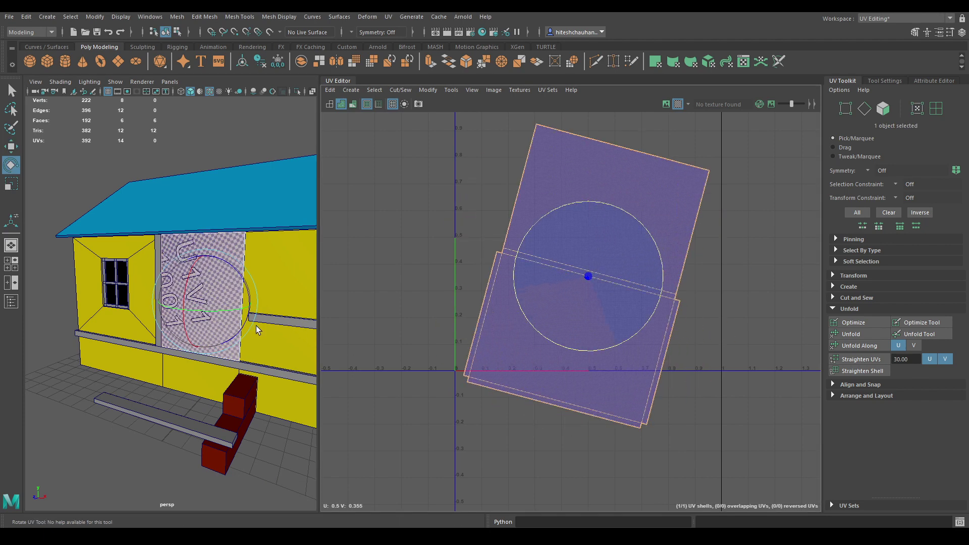
drag(590, 354, 389, 335)
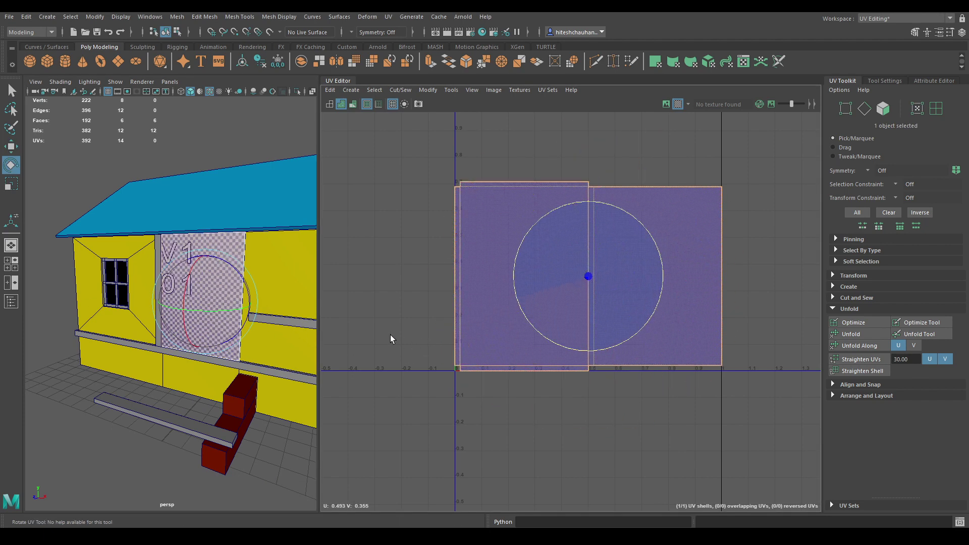
key(w)
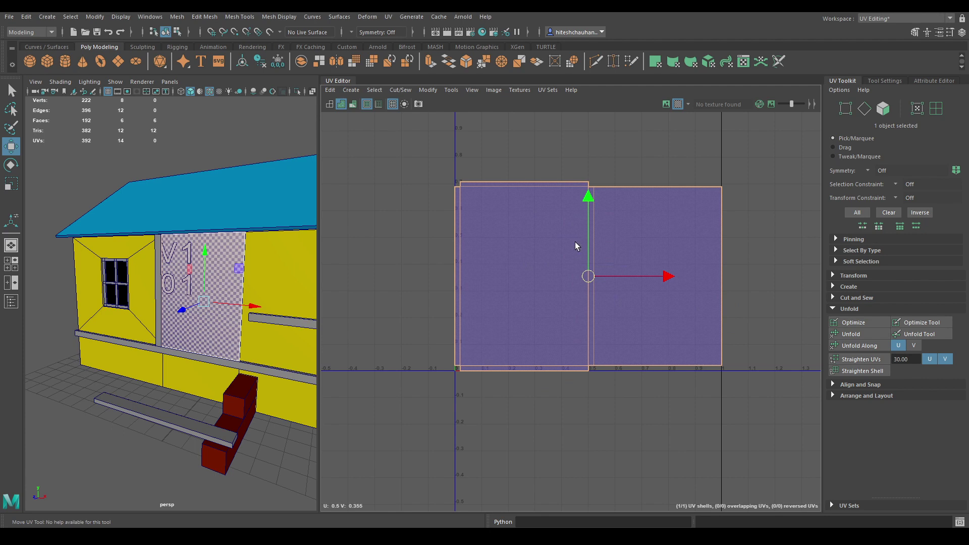
right_drag(549, 212, 415, 230)
right_drag(197, 236, 242, 219)
Examine the house front and the UVs of the two stair blocks.
alt+drag(76, 439, 79, 404)
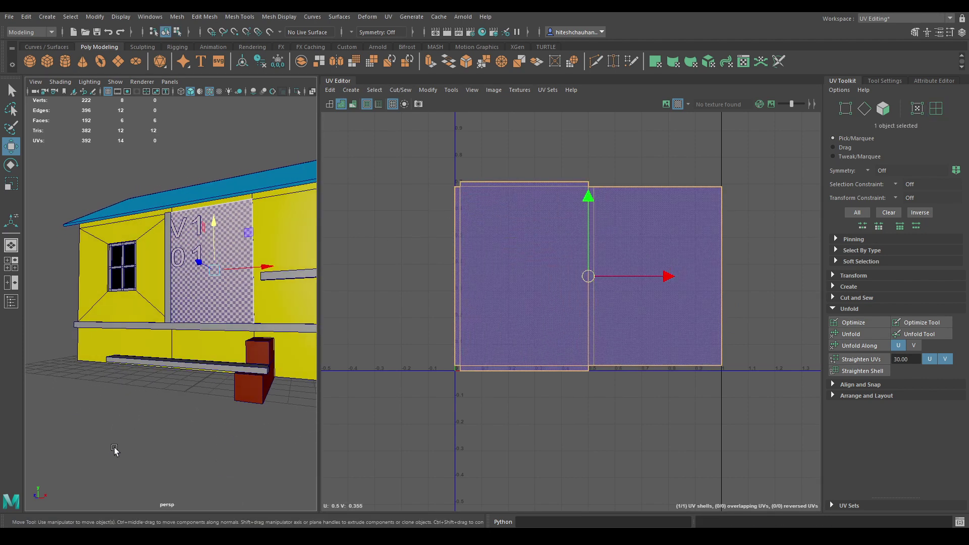
click(114, 448)
alt+drag(178, 430, 119, 417)
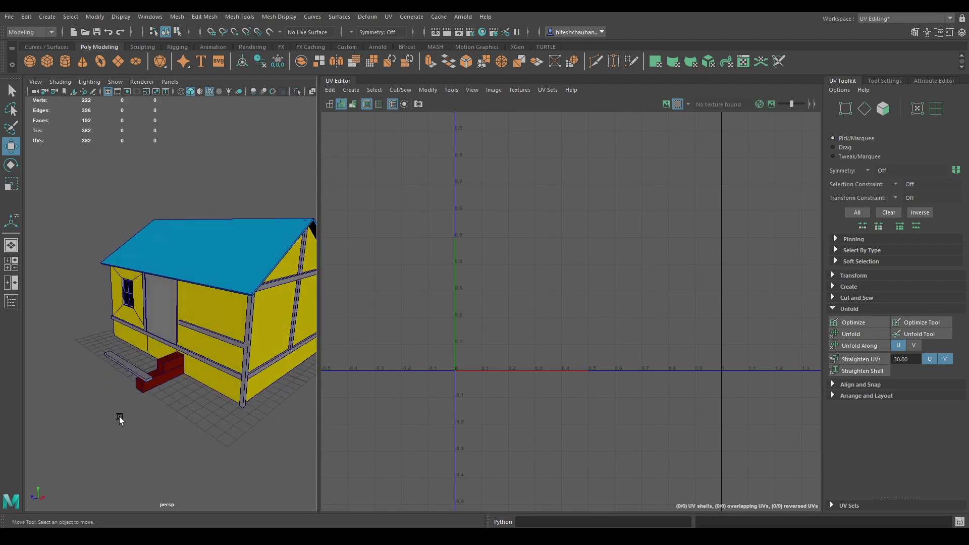
alt+right_drag(143, 367, 180, 429)
alt+middle_drag(179, 429, 192, 359)
click(192, 358)
shift+click(188, 389)
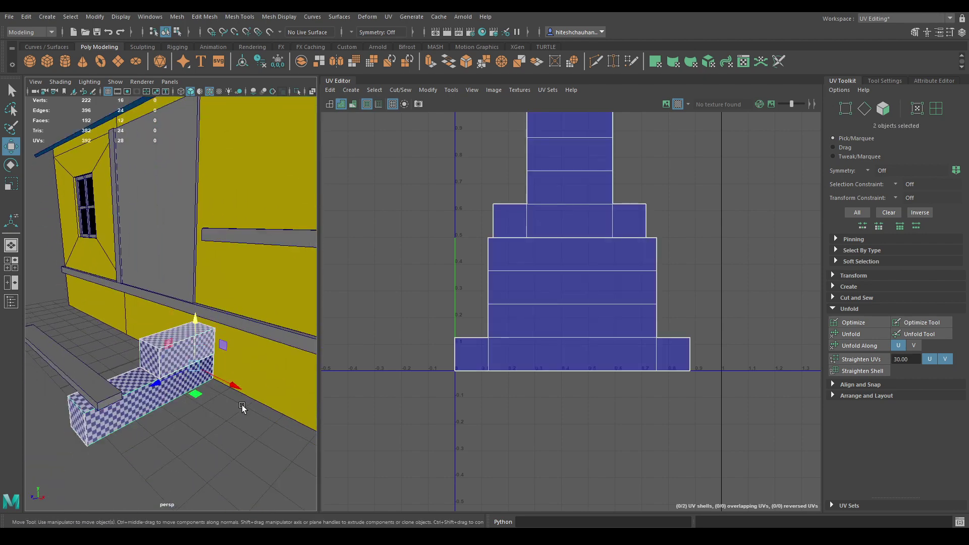
alt+right_drag(631, 415, 454, 328)
alt+drag(169, 369, 225, 396)
alt+right_drag(225, 396, 112, 337)
alt+drag(197, 330, 190, 386)
alt+drag(120, 293, 199, 367)
Duplicate the vertical beam beside the door and move the copy along X to the door's opposite edge, using the front view.
click(98, 321)
key(space)
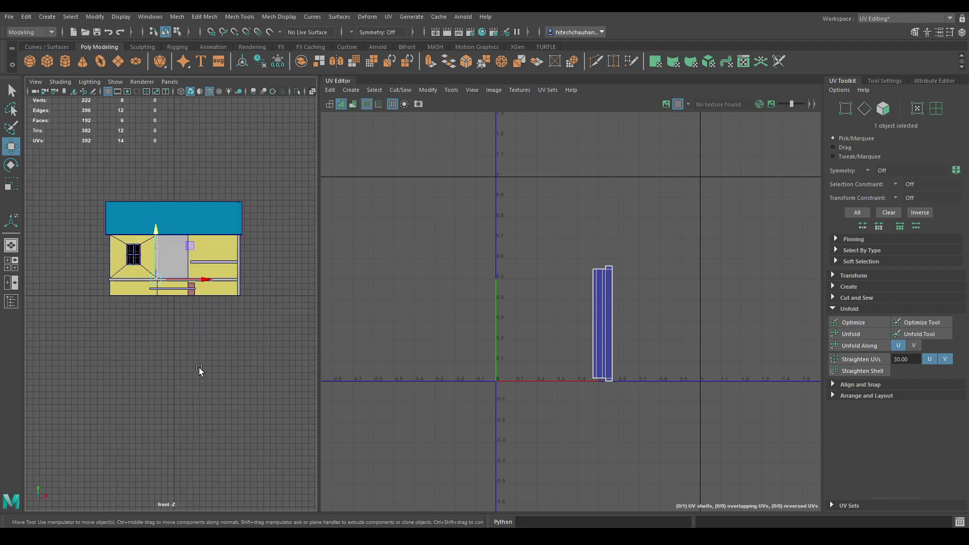
scroll(201, 305, up, 10)
scroll(159, 392, down, 5)
alt+middle_drag(159, 392, 162, 525)
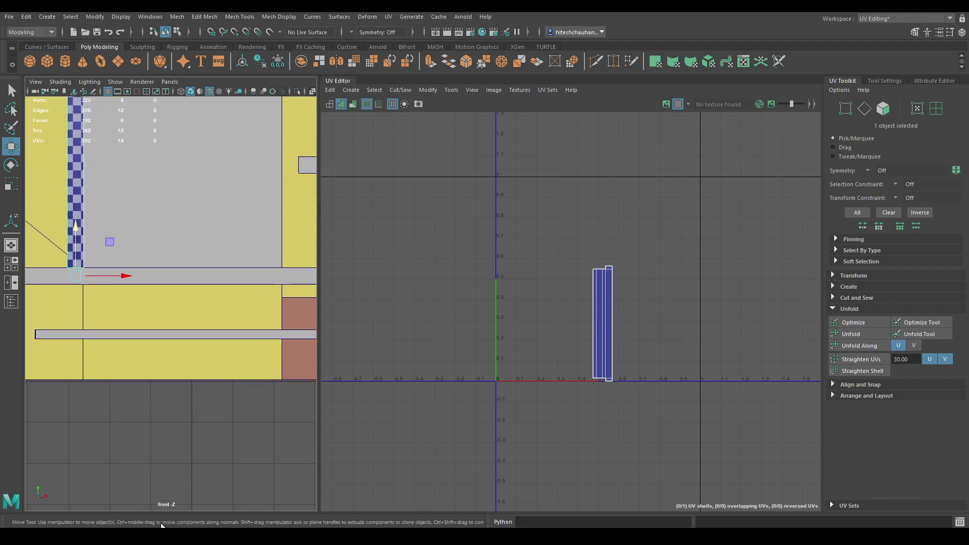
alt+middle_drag(236, 239, 188, 344)
key(ctrl+d)
alt+middle_drag(106, 332, 134, 332)
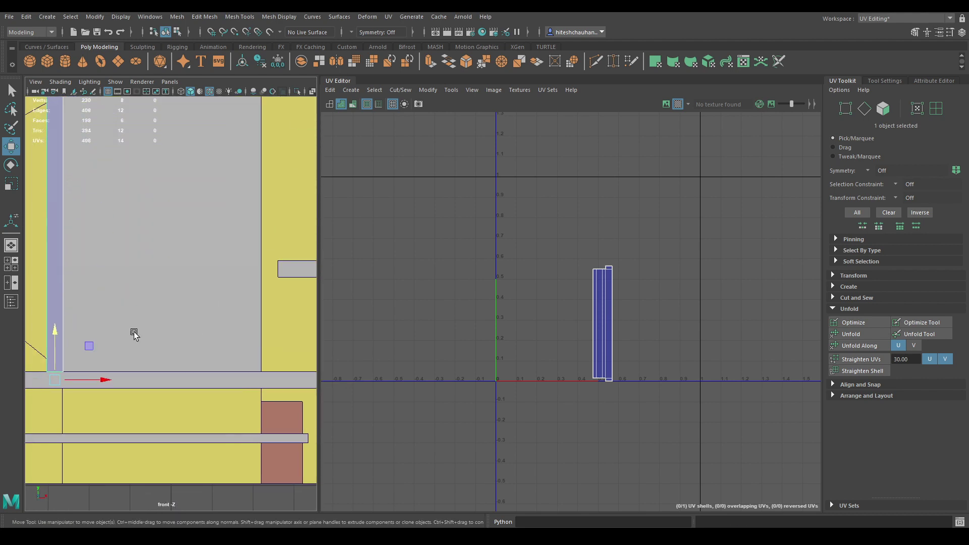
drag(109, 382, 321, 371)
key(space)
key(space)
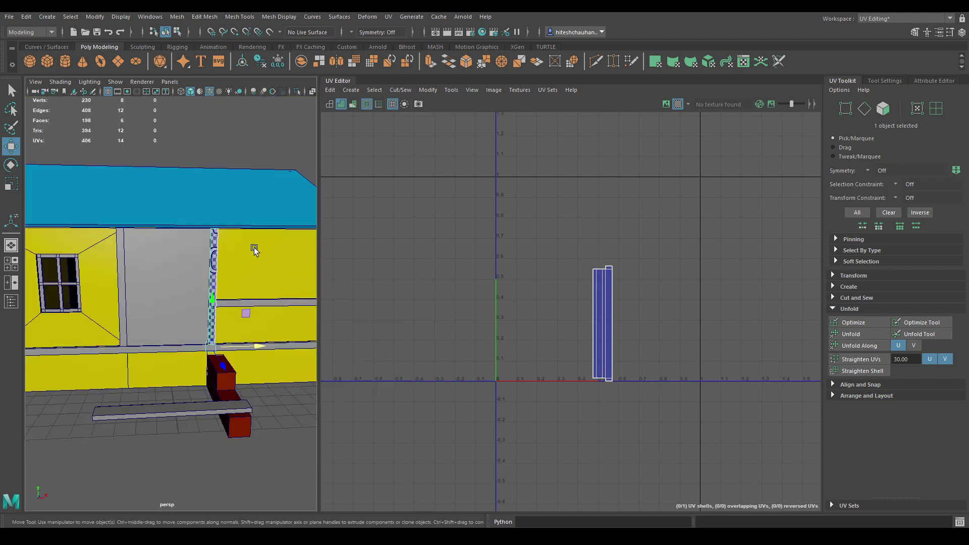
Duplicate the long horizontal beam on the front wall and raise the copy under the roof edge, to about Y 9.73 cm.
alt+drag(252, 282, 199, 237)
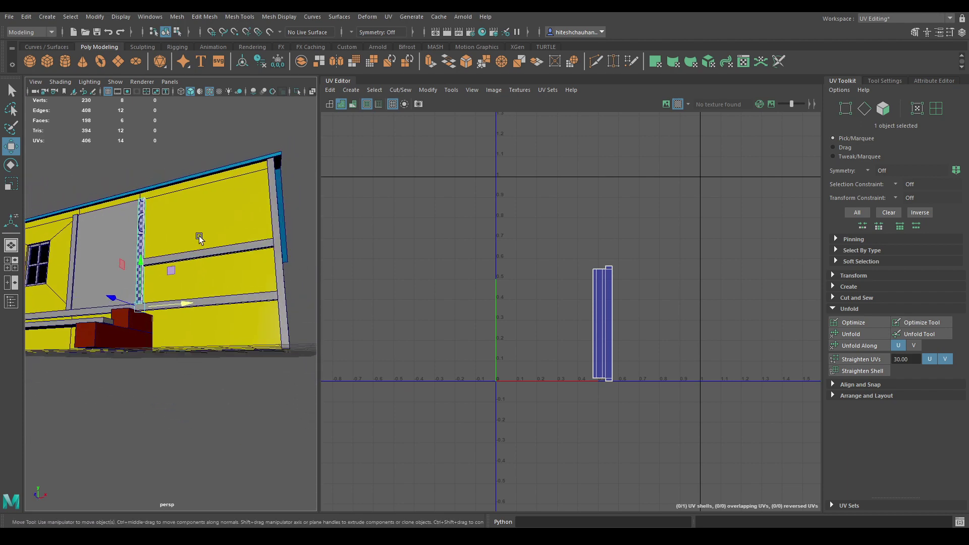
click(241, 306)
alt+drag(240, 306, 225, 320)
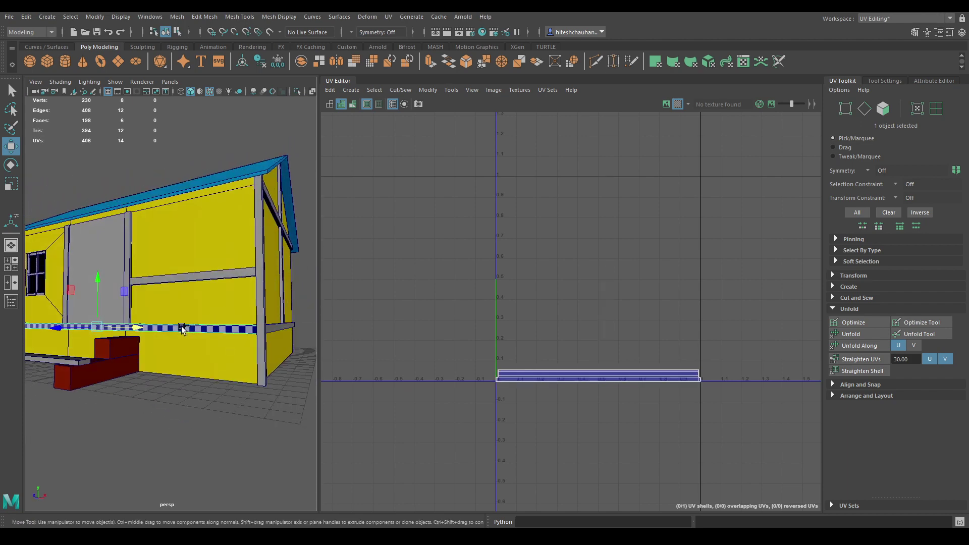
shift+drag(97, 279, 114, 169)
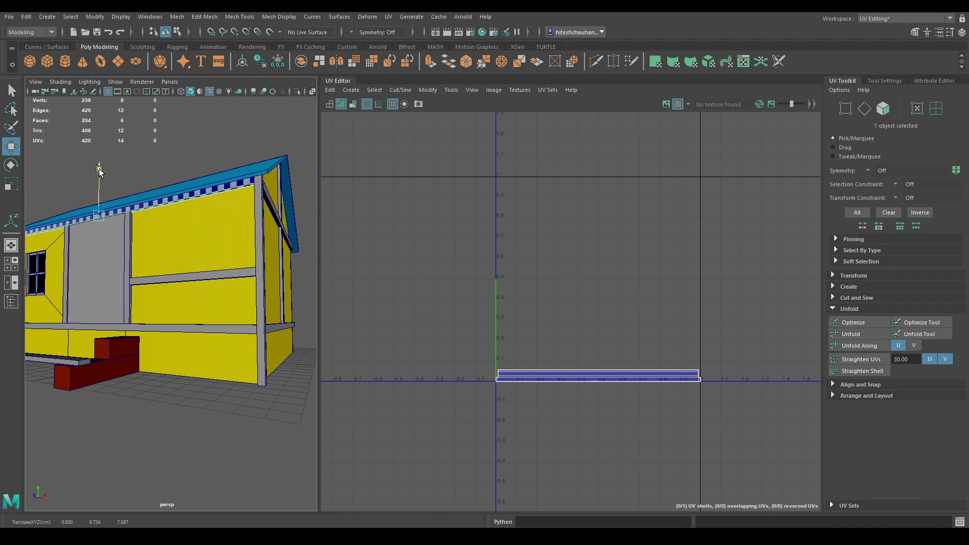
Duplicate the front corner post and move the copy along the side wall to the rear corner, at about Z -7.53 cm.
alt+drag(99, 171, 198, 276)
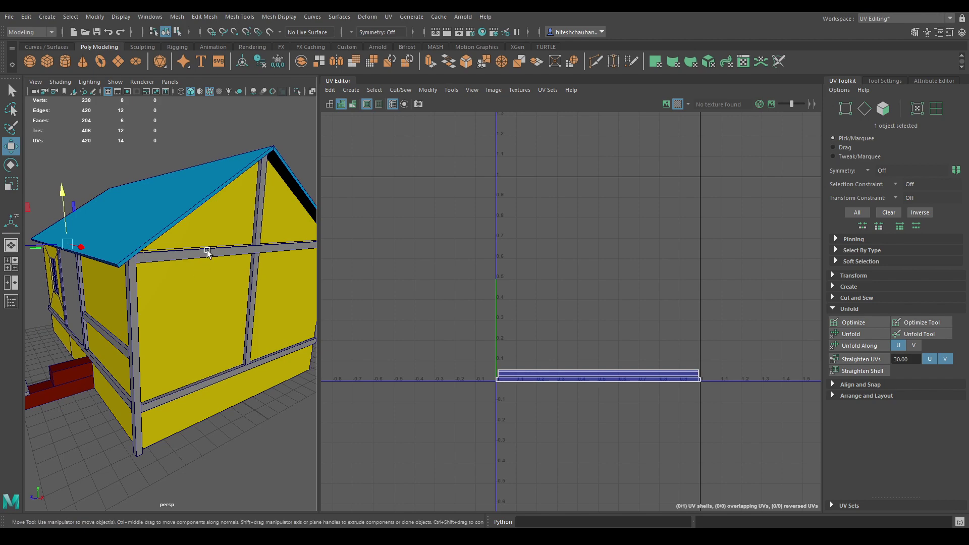
click(133, 385)
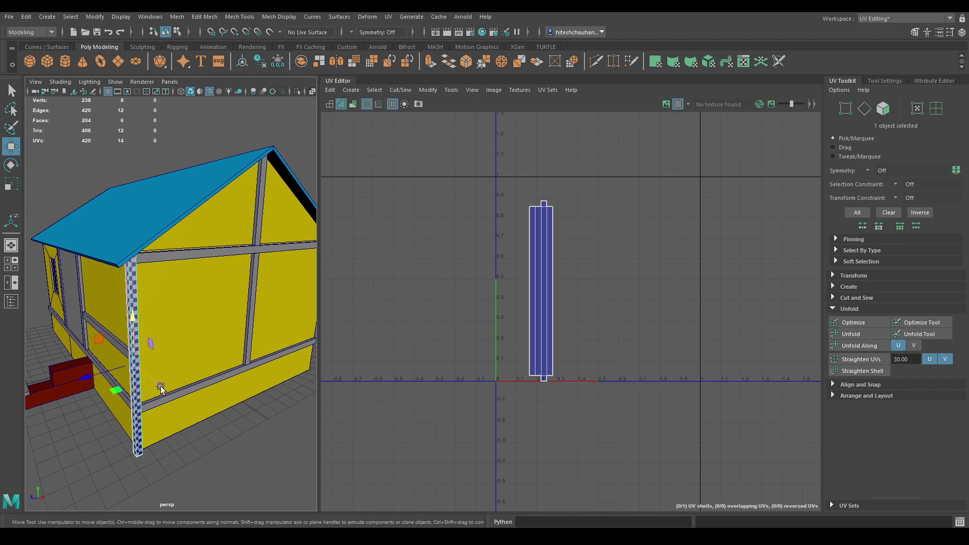
alt+drag(198, 380, 174, 376)
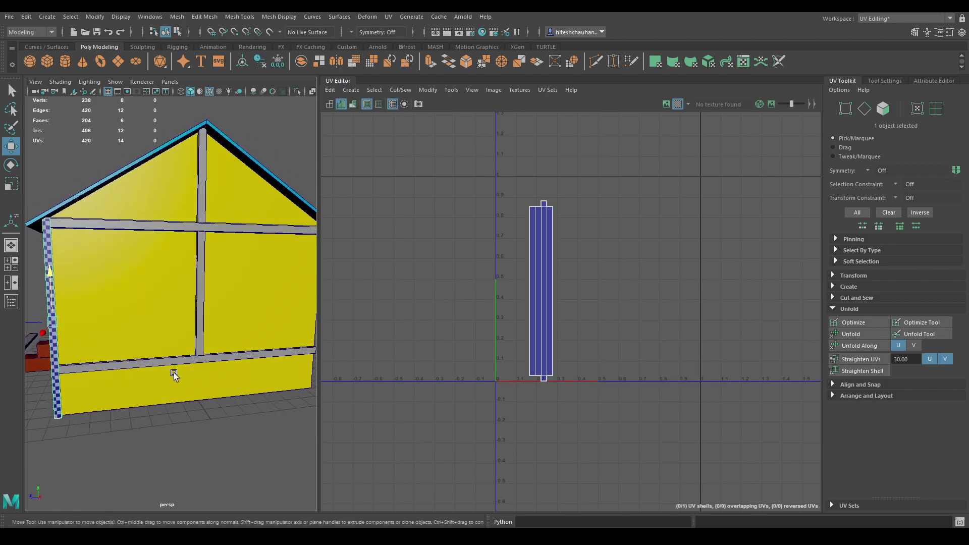
key(ctrl+d)
alt+middle_drag(37, 318, 46, 324)
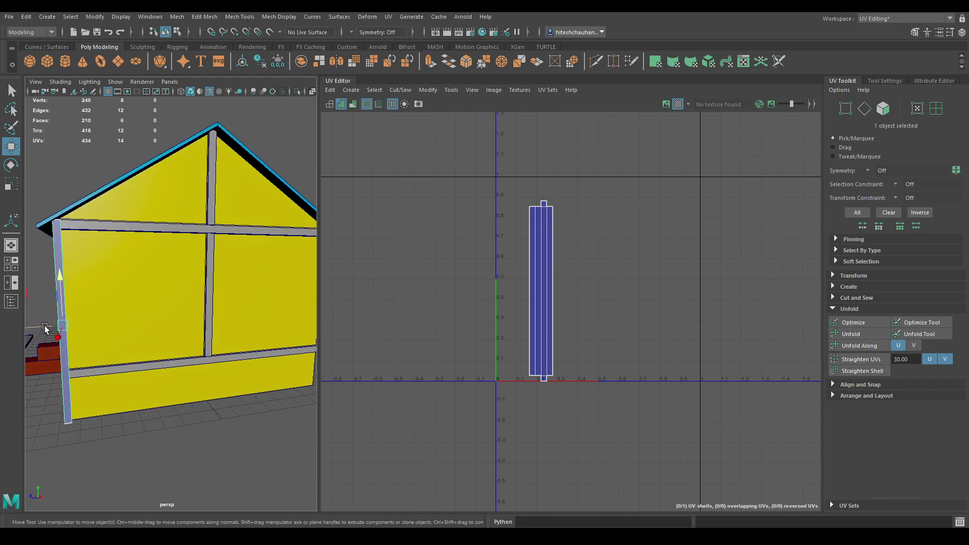
drag(45, 329, 216, 350)
scroll(214, 360, up, 3)
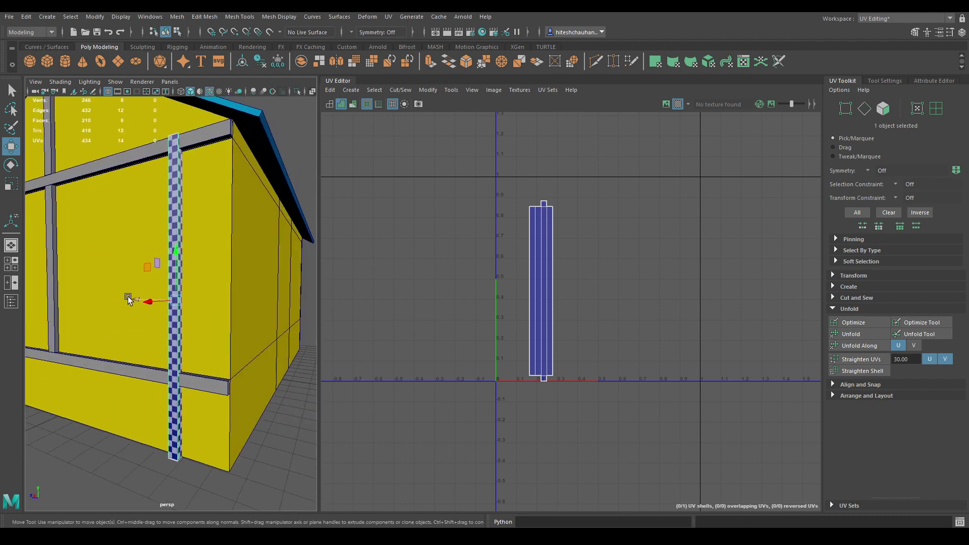
drag(129, 299, 184, 306)
Switch to the top view and hide the roof above the rear corner post.
key(space)
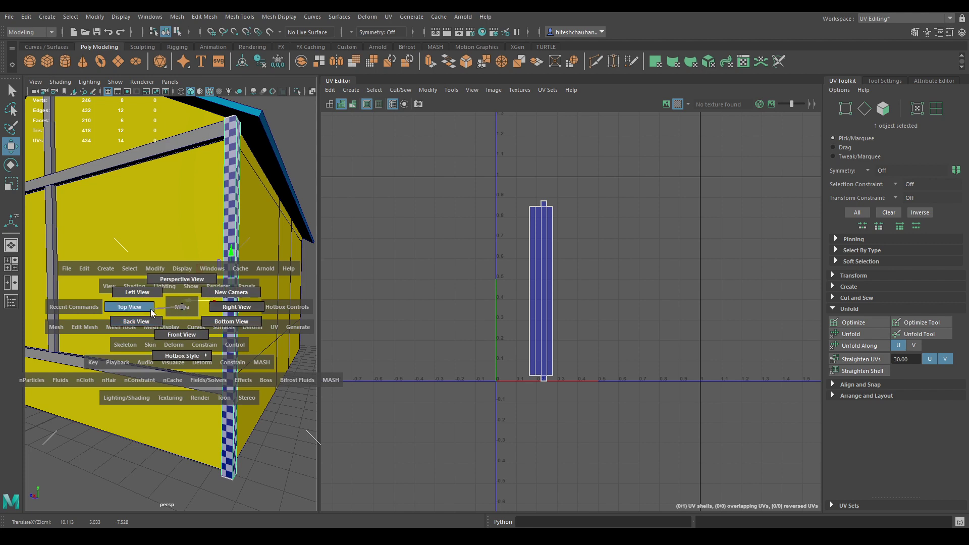
click(151, 312)
click(179, 307)
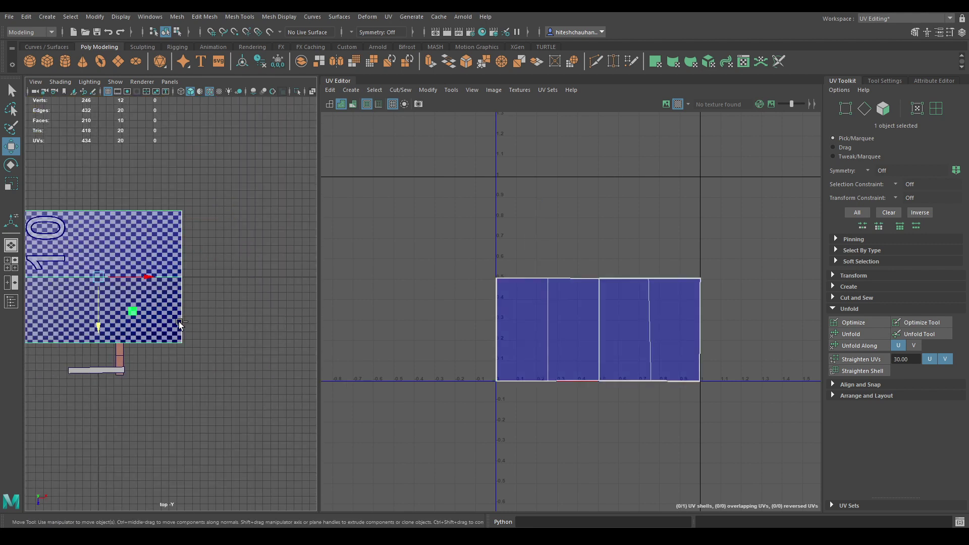
key(ctrl+h)
scroll(234, 427, up, 8)
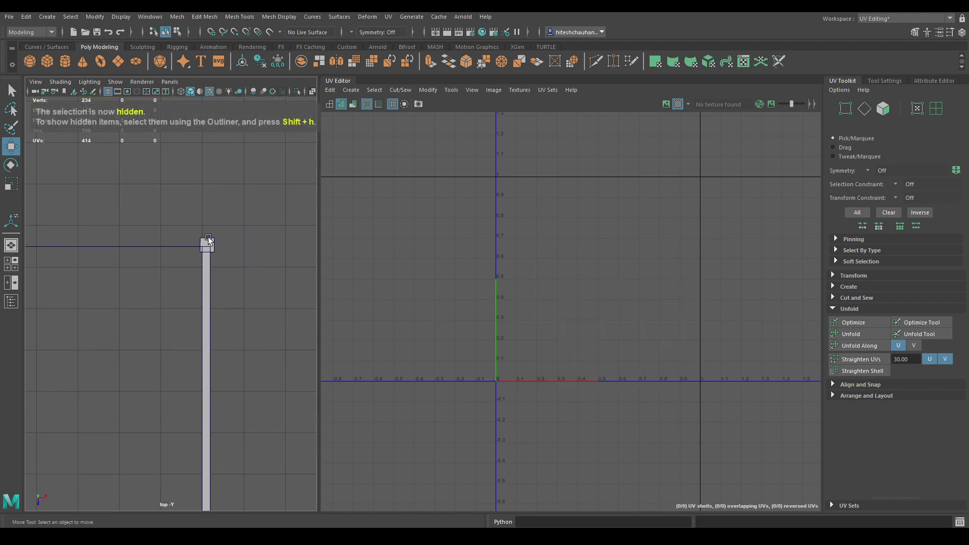
Hide the remaining roof piece over the rear corner post and move the post along Z to about -7.45 cm.
click(208, 239)
key(ctrl+h)
scroll(113, 362, down, 8)
scroll(214, 464, up, 10)
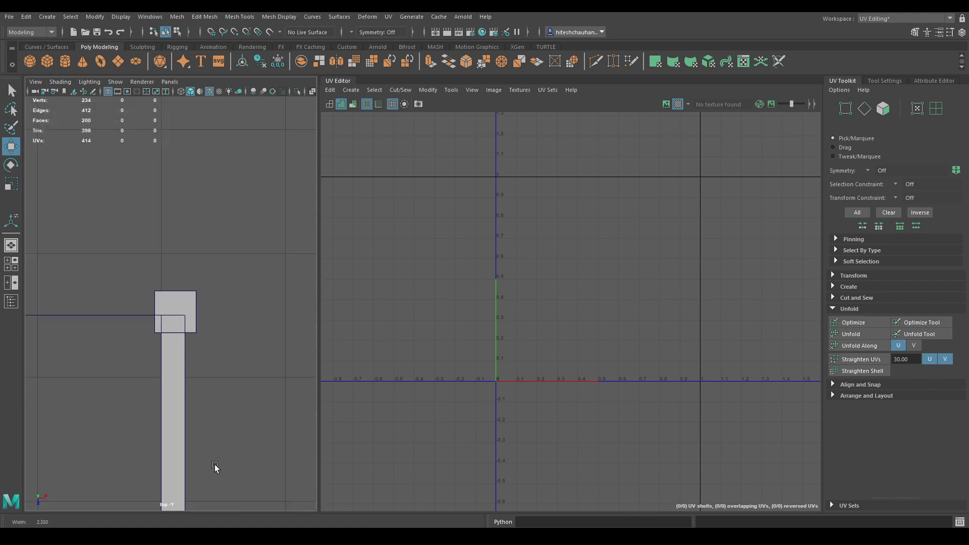
scroll(219, 335, down, 6)
drag(174, 323, 219, 298)
scroll(217, 292, up, 3)
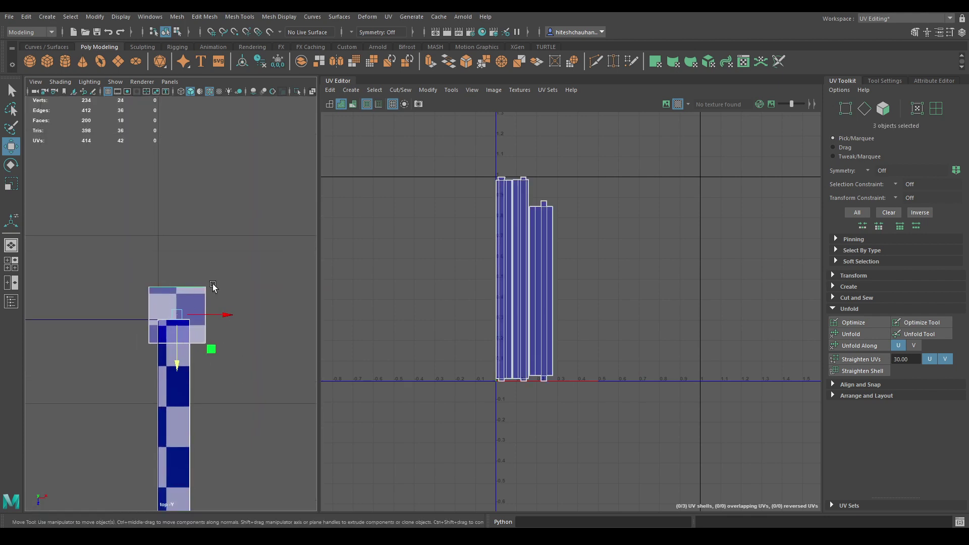
drag(196, 260, 222, 307)
drag(183, 349, 182, 368)
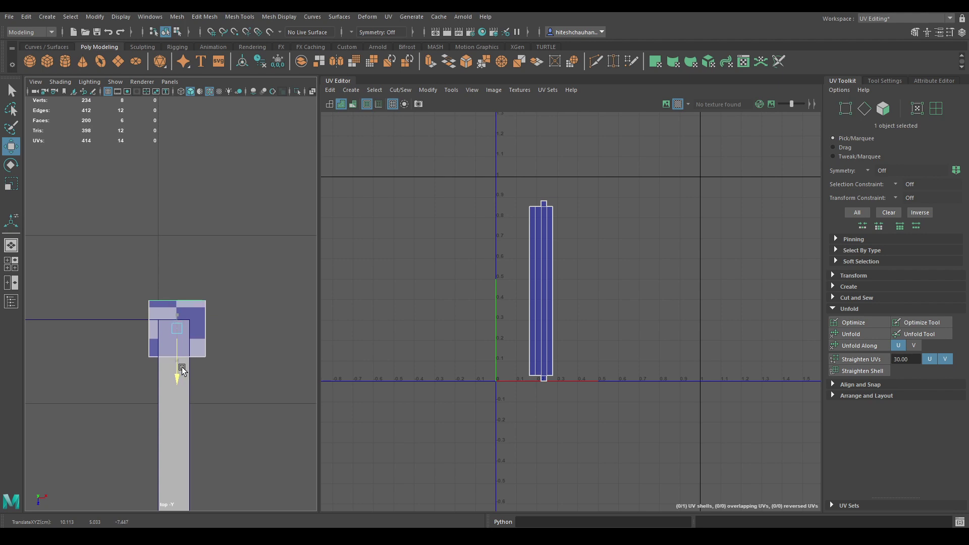
Duplicate the front and rear corner posts and move the copies along X to the house's opposite side, in the top view.
scroll(210, 360, down, 3)
scroll(210, 359, down, 4)
alt+middle_drag(235, 343, 284, 224)
scroll(268, 302, down, 2)
alt+right_drag(250, 443, 275, 486)
alt+middle_drag(275, 486, 258, 386)
alt+right_drag(258, 386, 224, 313)
alt+middle_drag(224, 313, 304, 458)
alt+right_drag(303, 458, 227, 333)
alt+middle_drag(227, 333, 265, 348)
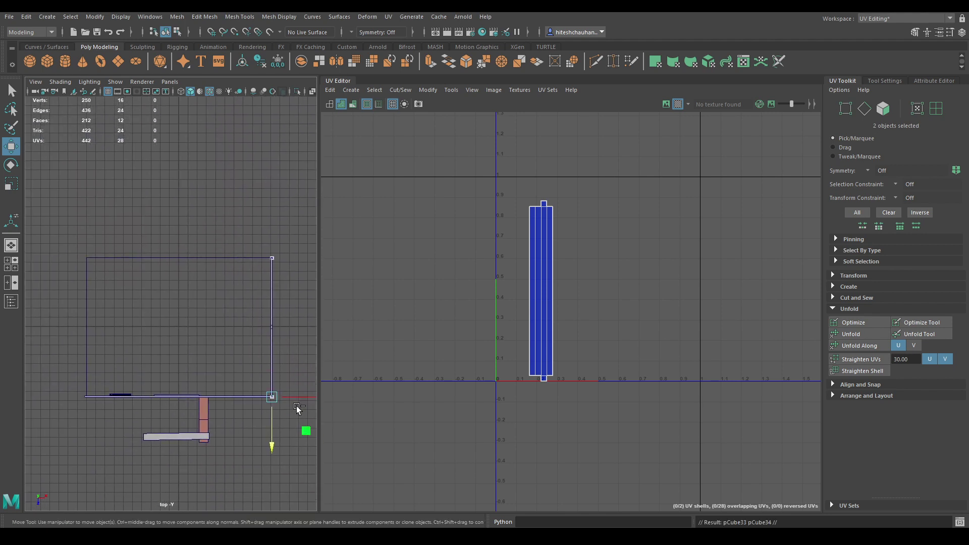
drag(314, 400, 170, 383)
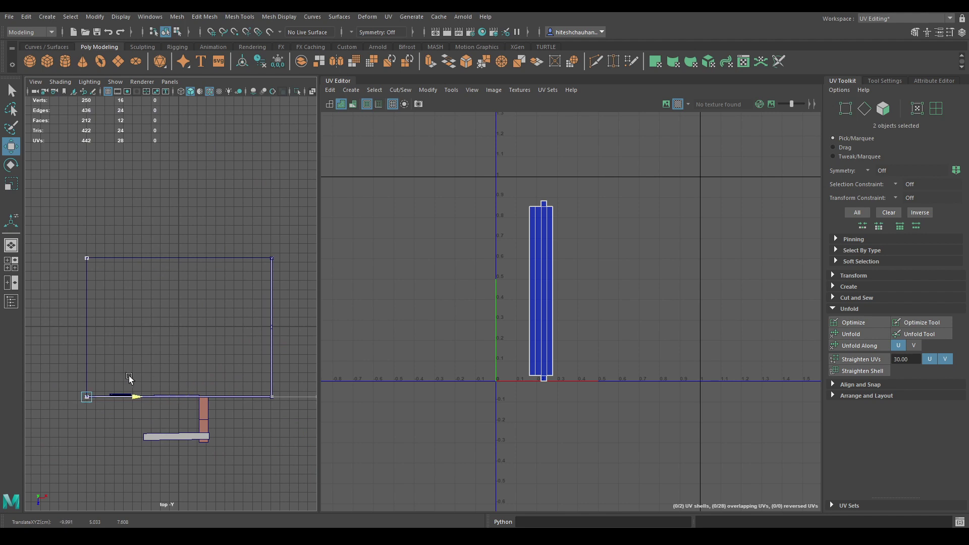
Fine-tune the copied corner posts to about X -9.95 cm and return to the perspective view.
alt+right_drag(120, 427, 169, 407)
alt+middle_drag(168, 407, 242, 430)
alt+right_drag(242, 431, 262, 480)
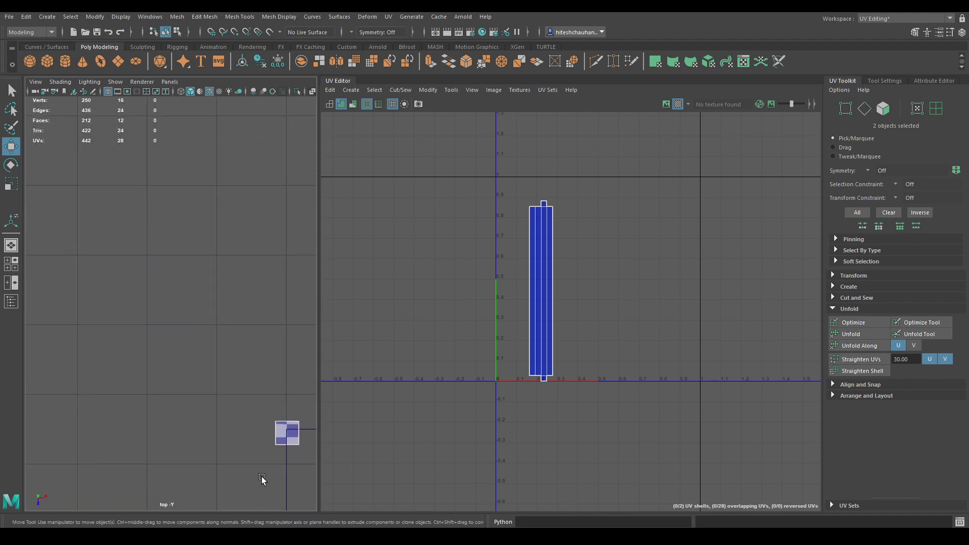
alt+middle_drag(262, 479, 229, 428)
alt+right_drag(229, 428, 257, 429)
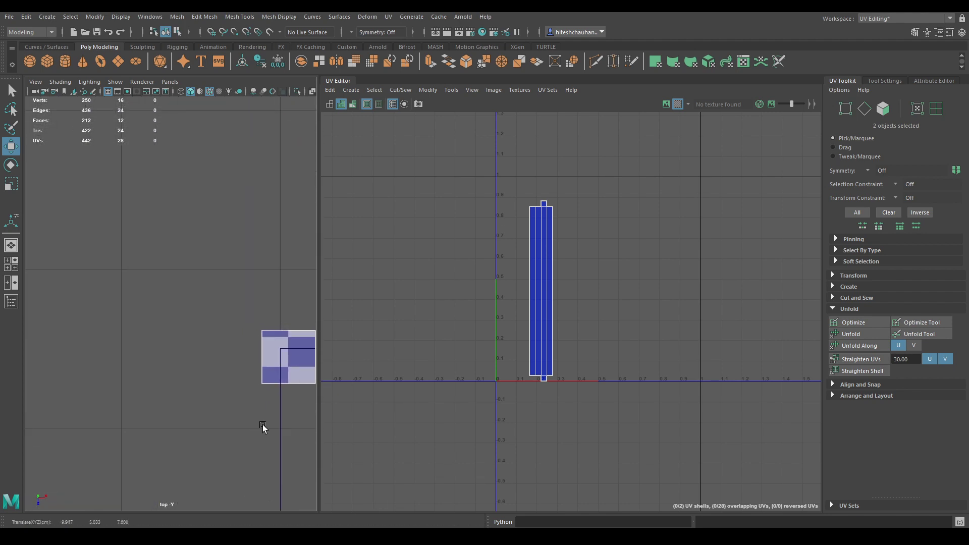
middle_drag(262, 425, 265, 425)
key(space)
drag(266, 425, 262, 377)
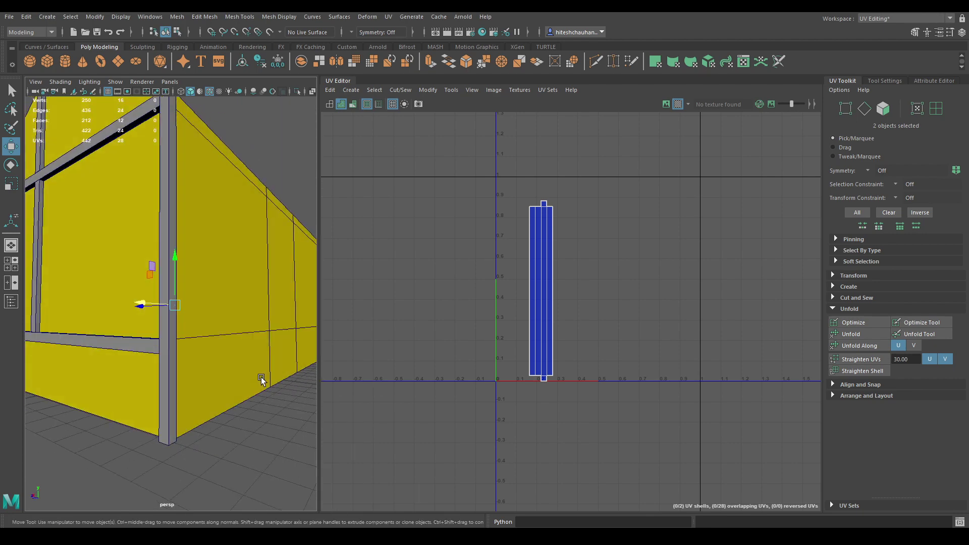
Select the side wall's four beams: the two horizontal ones, the vertical wall beam and the vertical gable beam.
scroll(261, 377, down, 6)
alt+drag(241, 325, 313, 339)
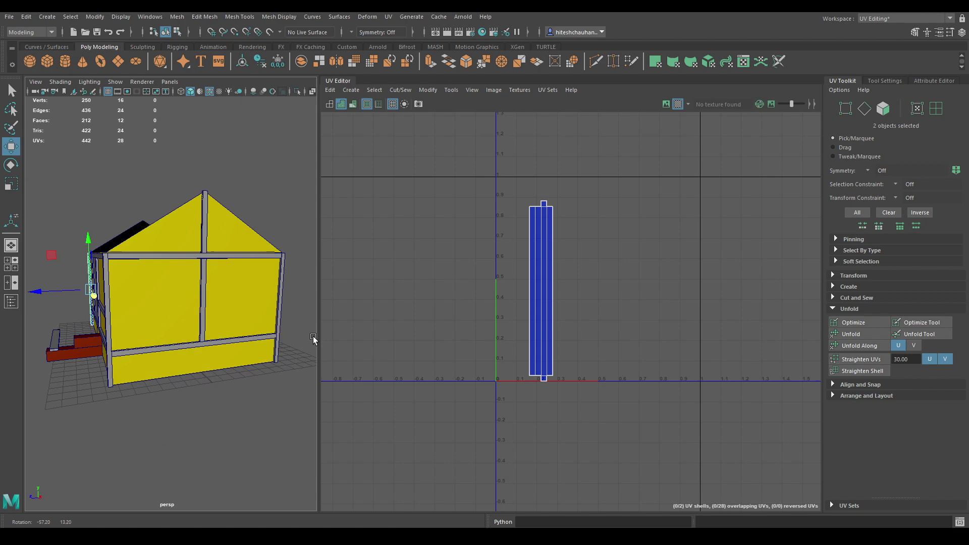
click(209, 340)
click(209, 343)
shift+click(206, 274)
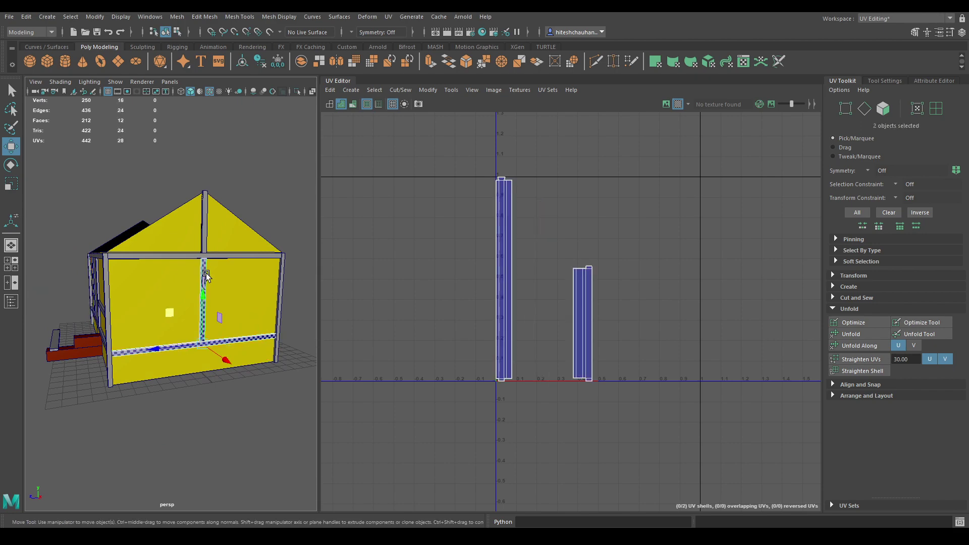
shift+click(205, 242)
shift+click(184, 252)
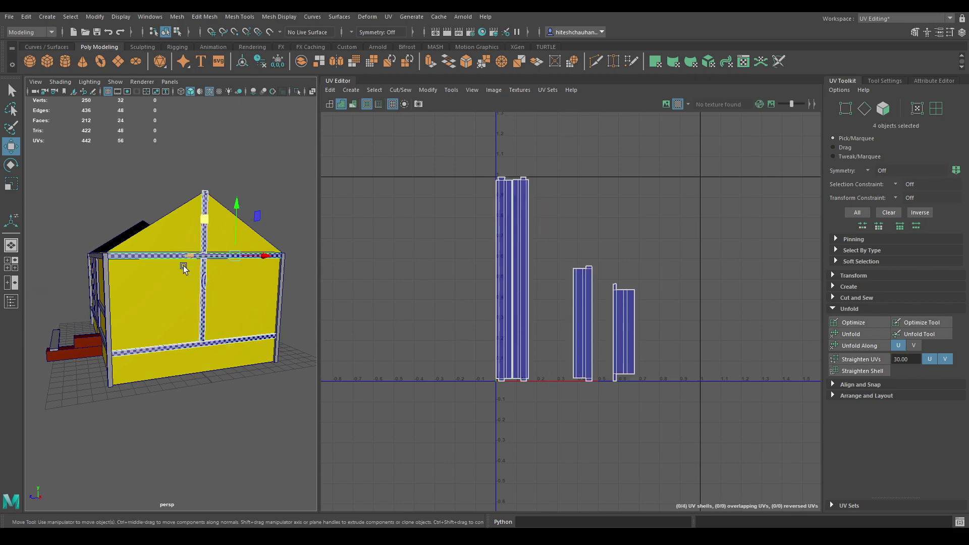
Duplicate the four side-wall beams and move the copies along X to the opposite wall, using the front view in wireframe.
alt+drag(183, 266, 208, 327)
alt+drag(302, 285, 195, 323)
key(space)
scroll(195, 322, down, 2)
alt+middle_drag(195, 322, 219, 301)
key(f)
scroll(201, 323, up, 2)
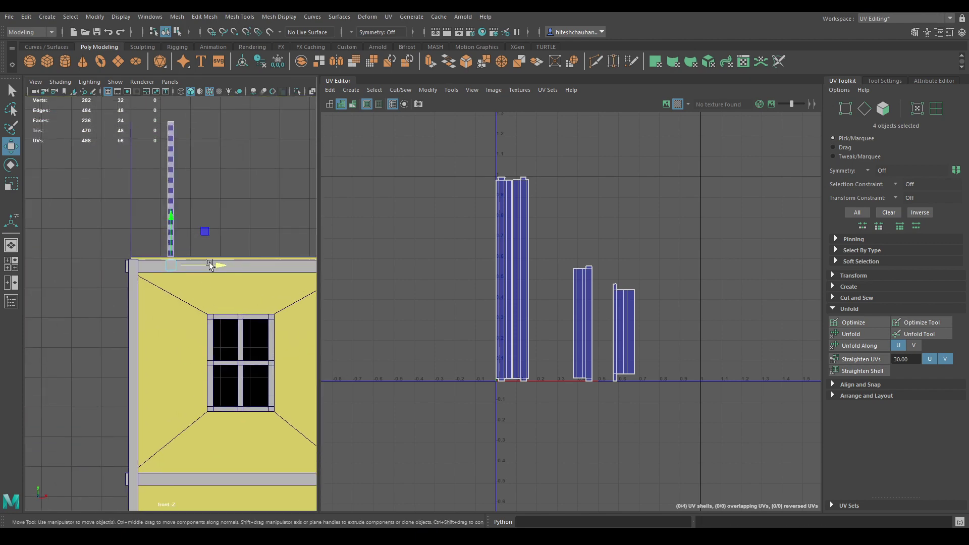
drag(217, 265, 179, 279)
key(4)
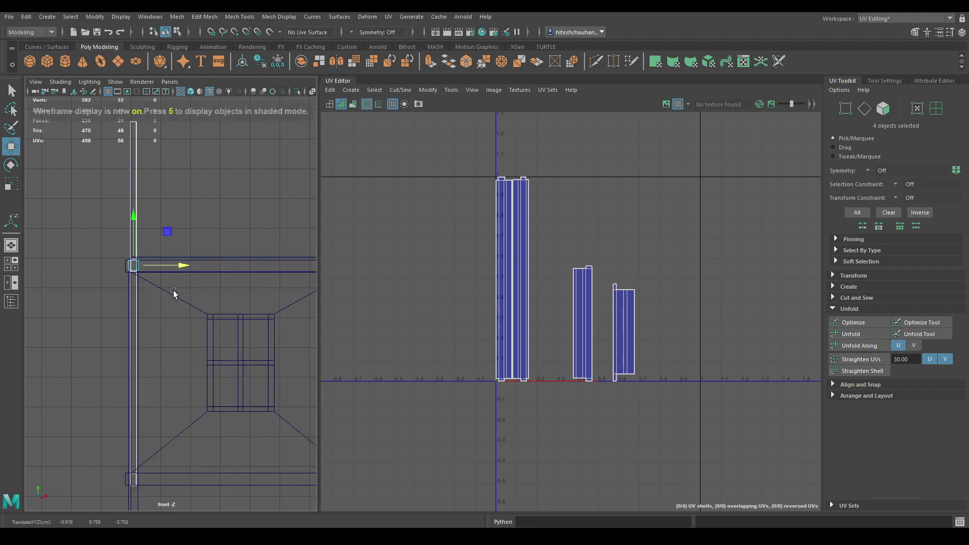
Align the copied side-wall beams with the house corner at about X -10.1 cm and restore textured shading in perspective view.
alt+right_drag(150, 243, 242, 449)
alt+right_drag(105, 310, 342, 389)
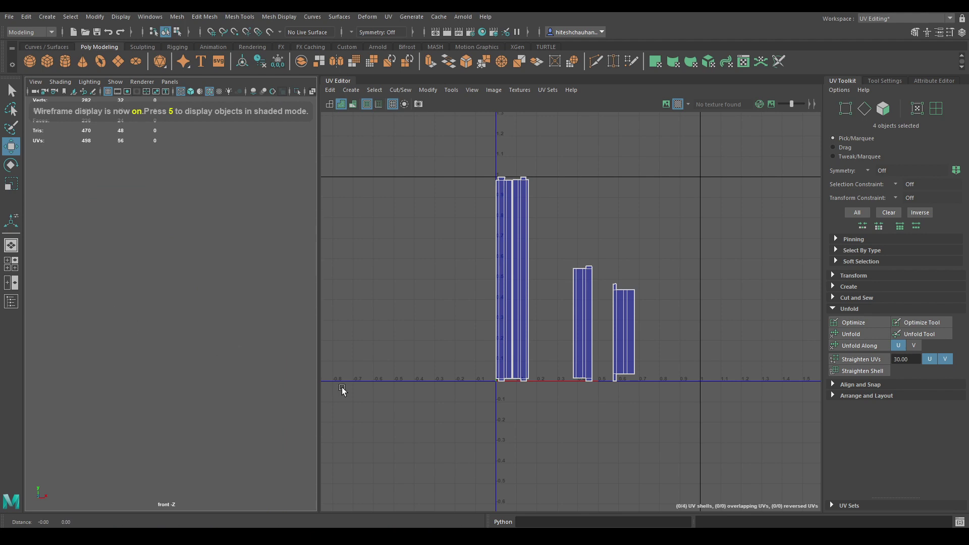
alt+right_drag(282, 363, 116, 308)
alt+middle_drag(167, 318, 191, 323)
alt+right_drag(126, 328, 210, 424)
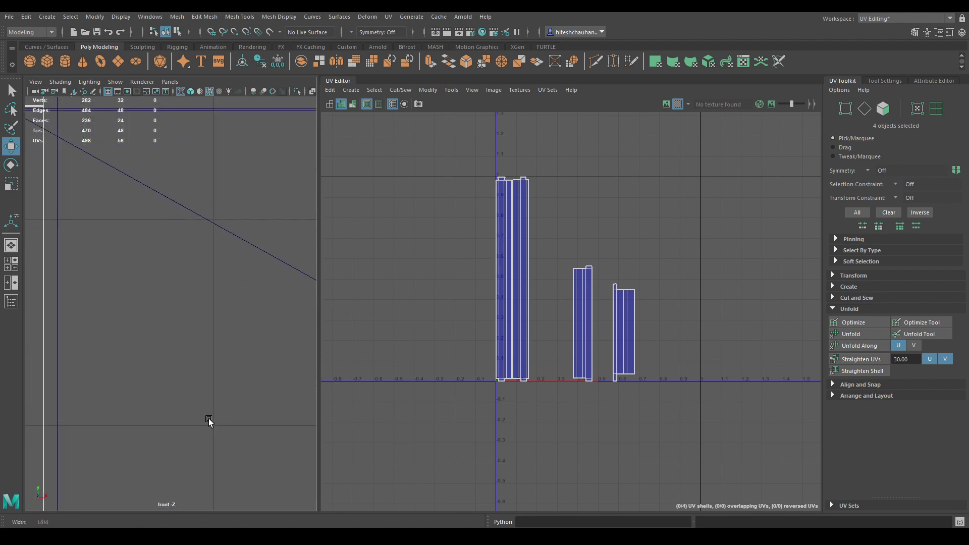
alt+middle_drag(210, 424, 239, 442)
alt+right_drag(239, 442, 227, 426)
alt+middle_drag(165, 348, 184, 379)
mouse_move(143, 186)
mouse_down()
mouse_move(165, 188)
mouse_move(132, 190)
mouse_up()
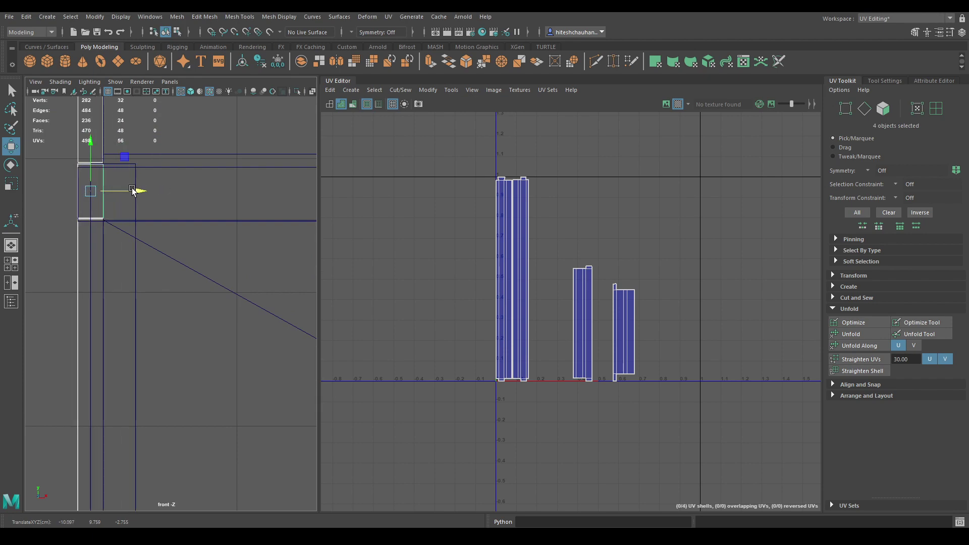
key(space)
key(space)
key(6)
scroll(168, 207, up, 6)
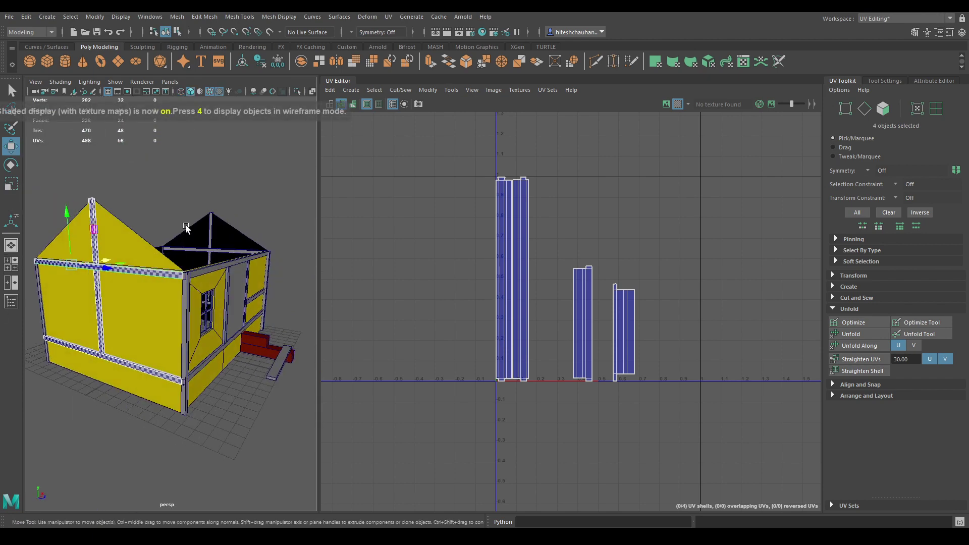
alt+drag(141, 307, 184, 303)
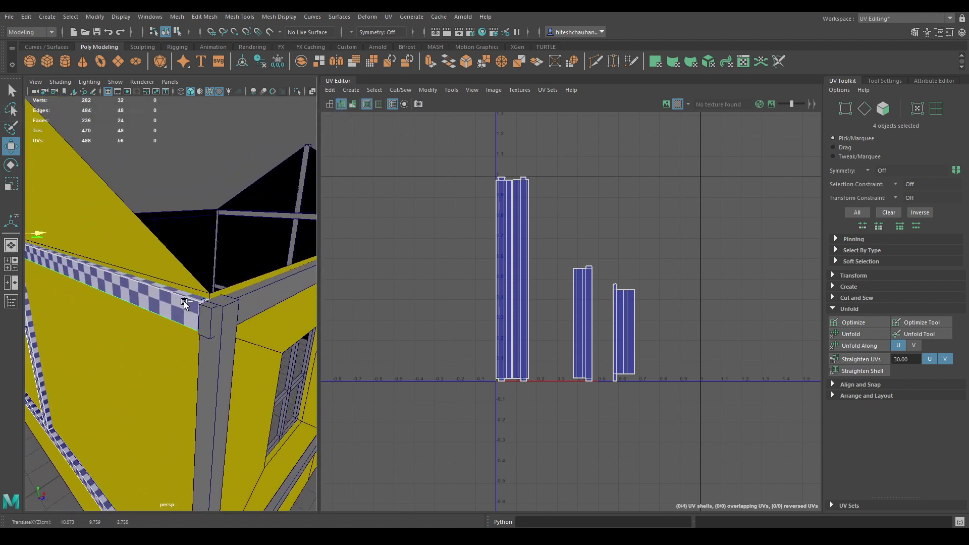
Clear the selection and unhide the roof.
alt+right_drag(206, 348, 219, 192)
click(236, 241)
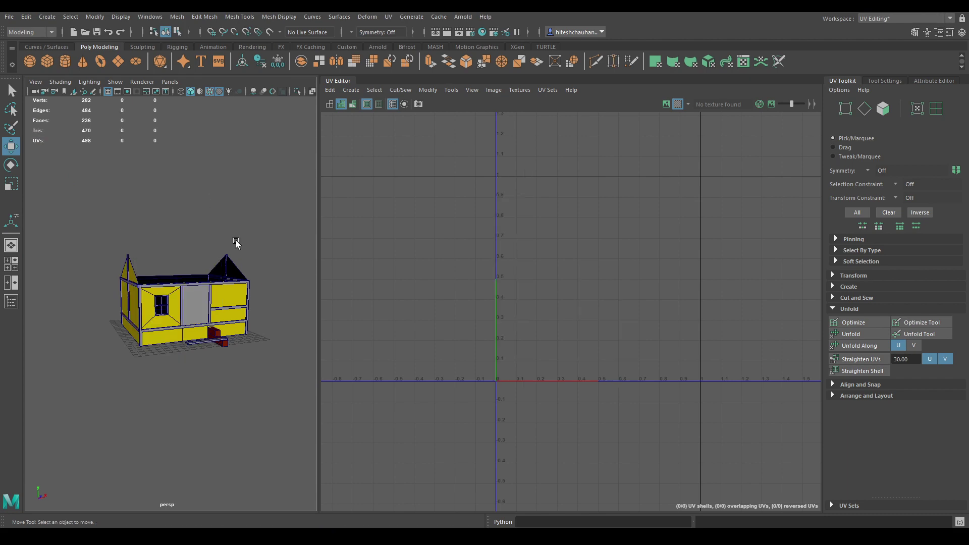
alt+drag(236, 243, 212, 383)
key(ctrl+shift+h)
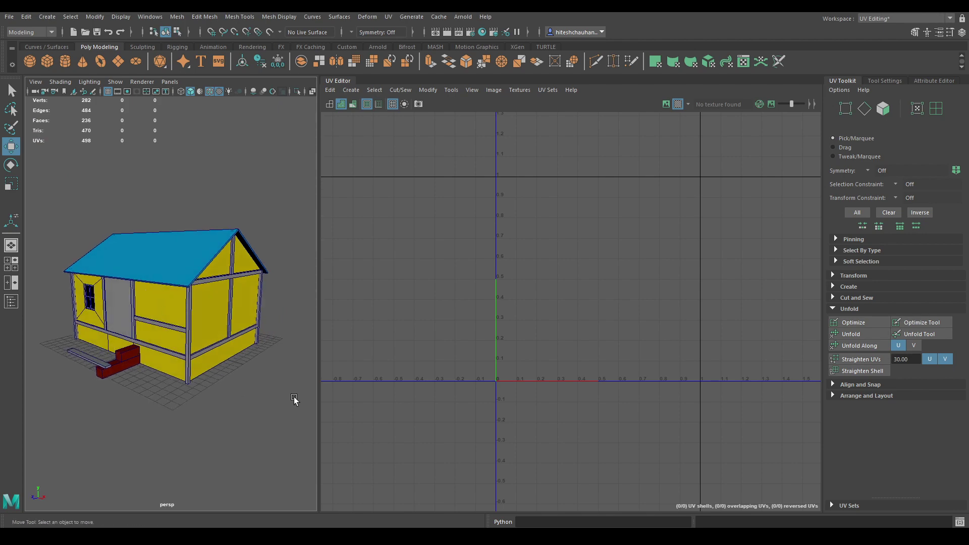
Select all the house pieces and examine their checker texture and UV shells, ending with nothing selected.
drag(301, 406, 2, 160)
alt+drag(207, 309, 254, 342)
key(f)
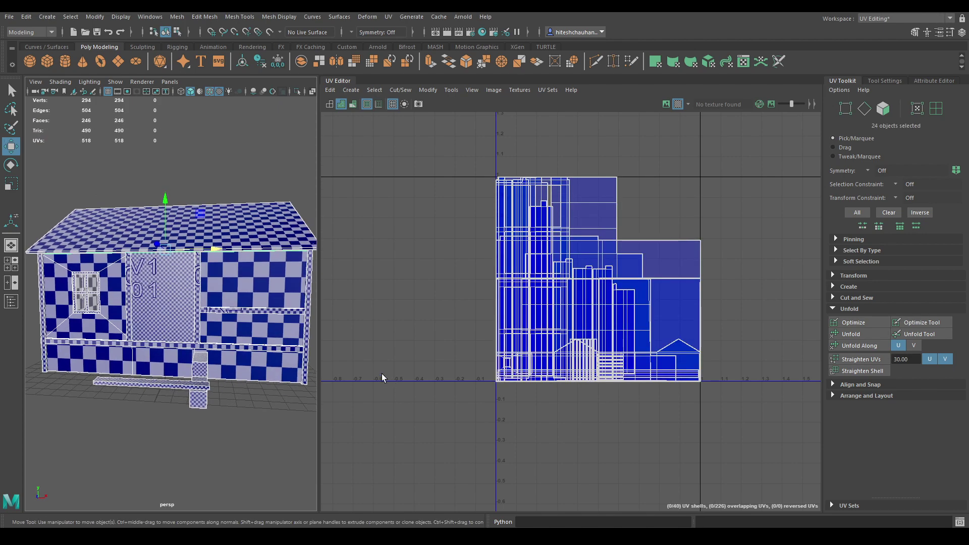
alt+middle_drag(324, 354, 307, 300)
alt+middle_drag(256, 321, 244, 290)
alt+drag(237, 296, 231, 297)
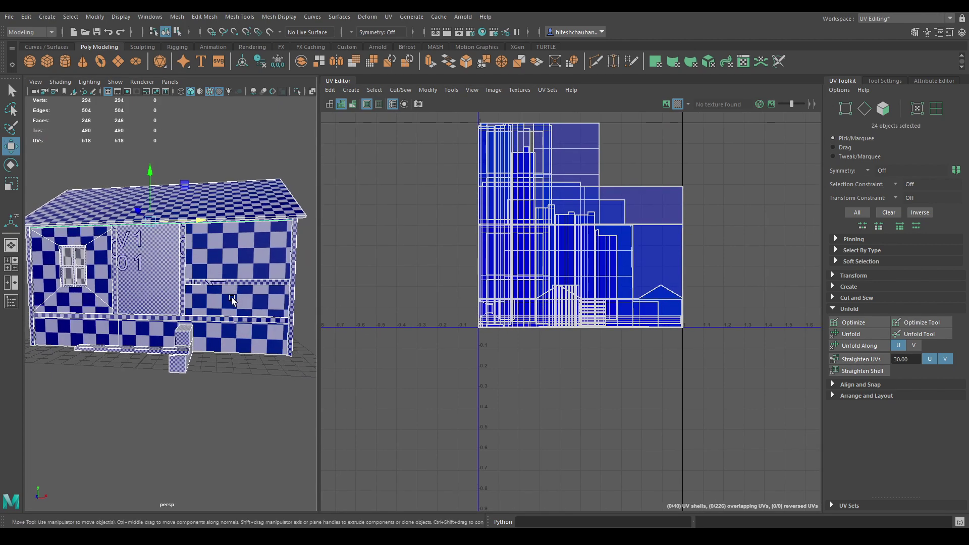
click(230, 377)
Duplicate the two red stair support blocks and move the copies along X to the other end of the step plank.
mouse_move(230, 378)
alt+mouse_down()
mouse_move(184, 368)
mouse_move(206, 369)
mouse_move(197, 350)
mouse_move(231, 371)
alt+mouse_up()
click(213, 358)
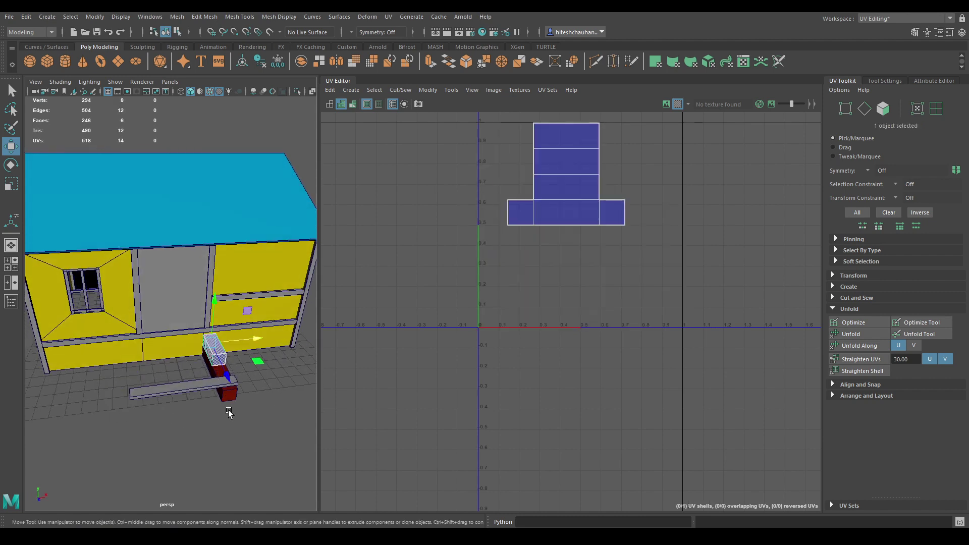
shift+click(229, 401)
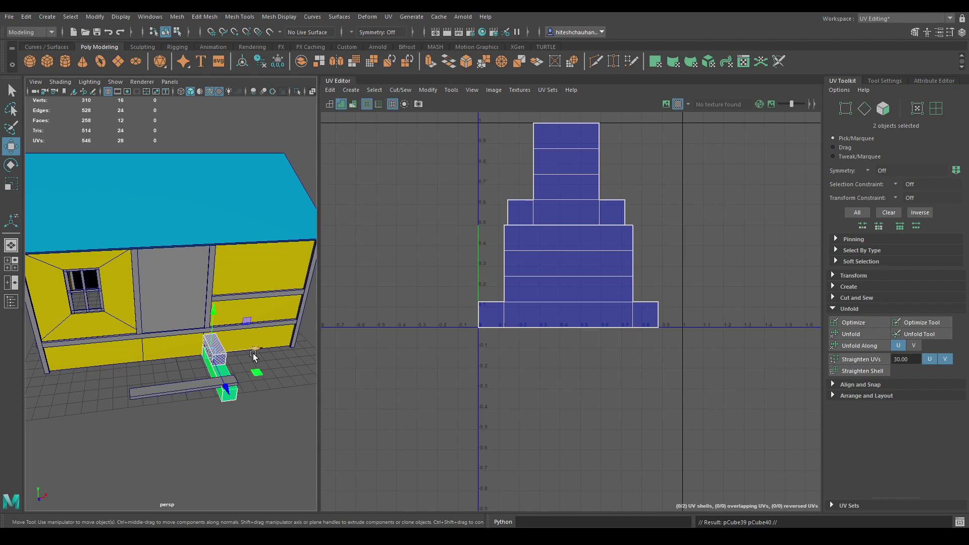
mouse_move(254, 356)
shift+mouse_down()
mouse_move(151, 373)
mouse_move(185, 377)
mouse_move(135, 431)
mouse_move(132, 389)
shift+mouse_up()
Duplicate the step plank in the top view, move the copy behind the original and rotate it to slant the opposite way.
click(174, 393)
key(space)
scroll(187, 353, down, 3)
alt+middle_drag(197, 314, 117, 182)
alt+middle_drag(202, 446, 124, 183)
scroll(163, 333, up, 4)
alt+middle_drag(164, 333, 207, 362)
alt+middle_drag(158, 297, 197, 317)
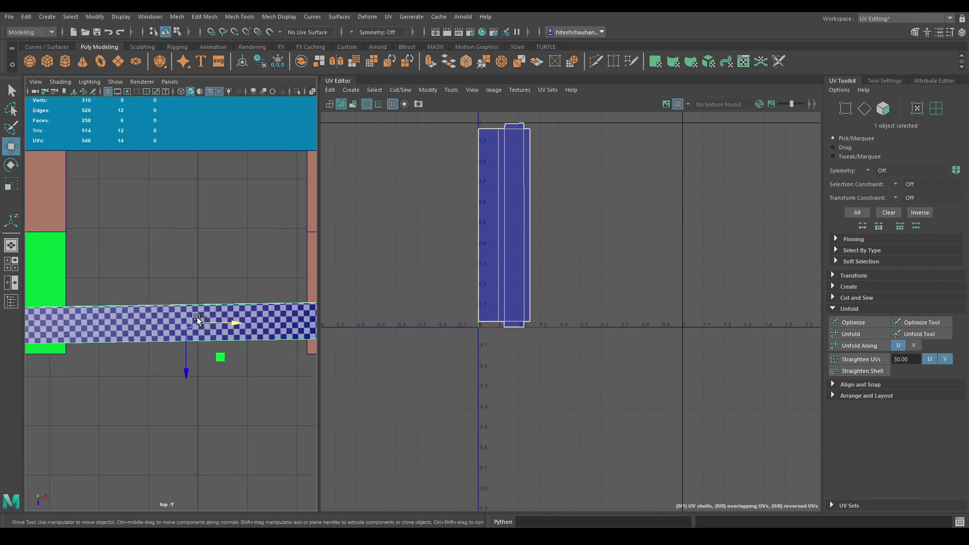
key(ctrl+d)
drag(186, 367, 199, 323)
key(e)
key(w)
scroll(190, 319, down, 3)
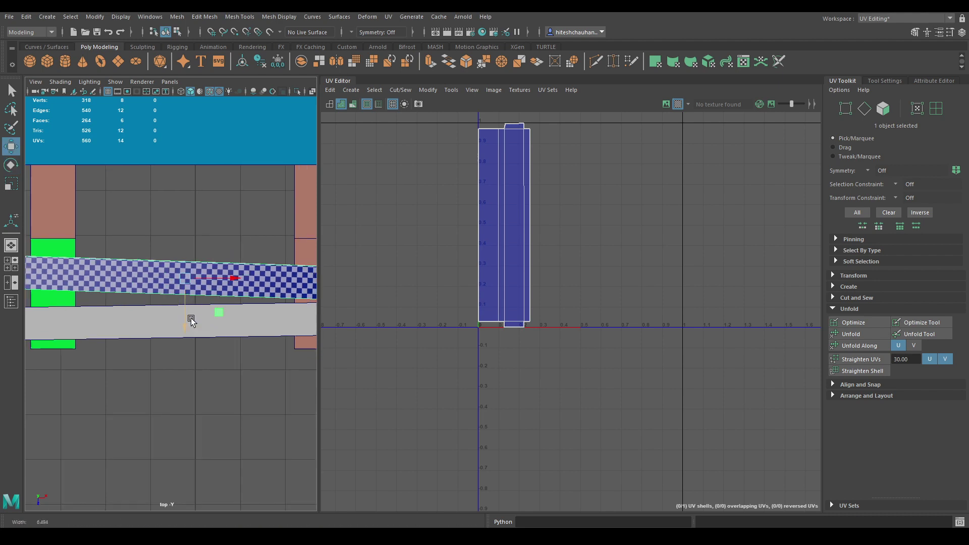
Duplicate both step planks, moving the copies back to about Z 0.68 cm and up onto the upper supports at about Y 2.16 cm.
shift+click(156, 344)
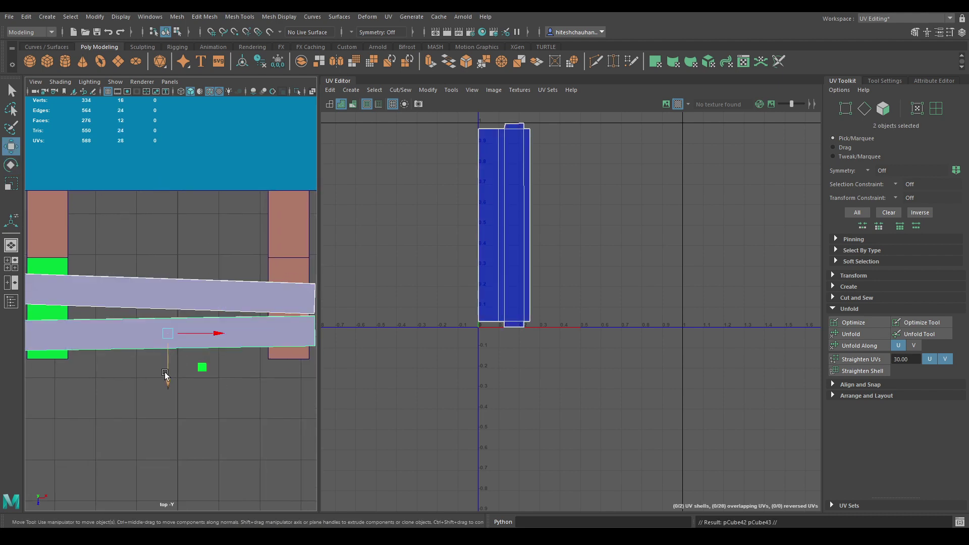
shift+drag(165, 372, 171, 288)
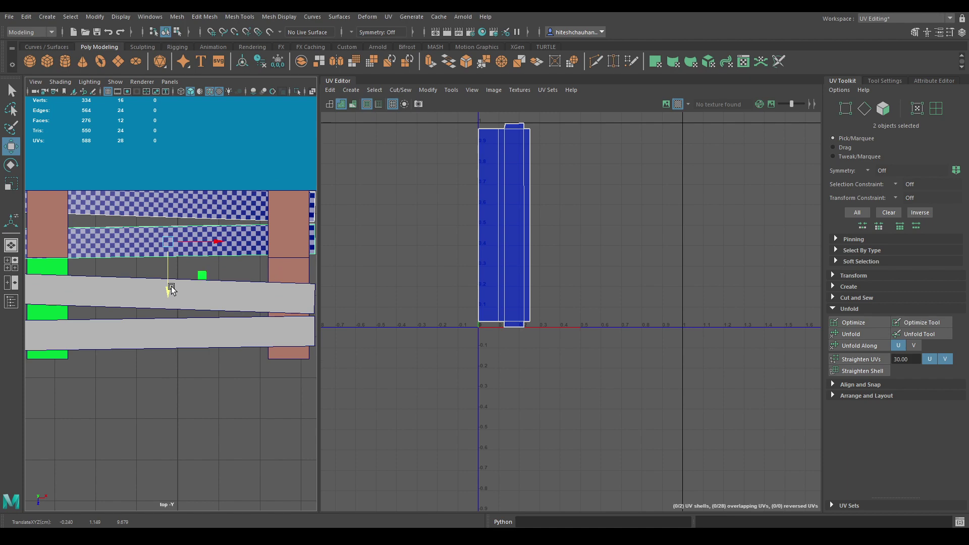
key(space)
click(220, 275)
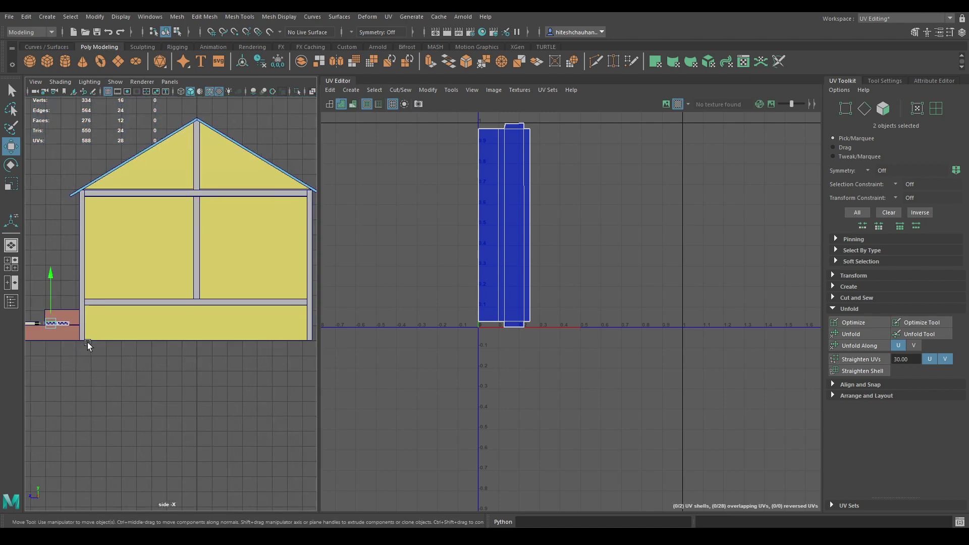
alt+middle_drag(241, 360, 165, 320)
scroll(165, 320, up, 1)
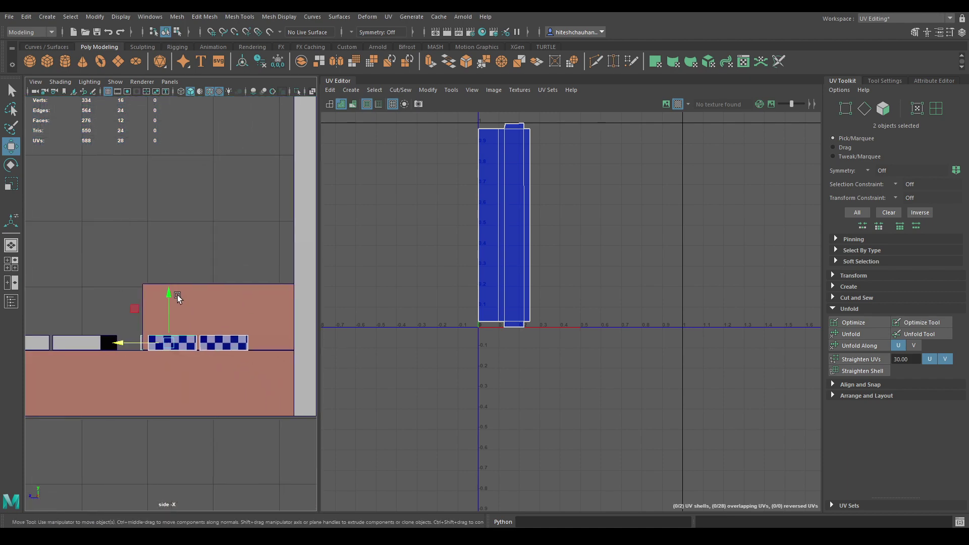
drag(177, 295, 192, 206)
key(space)
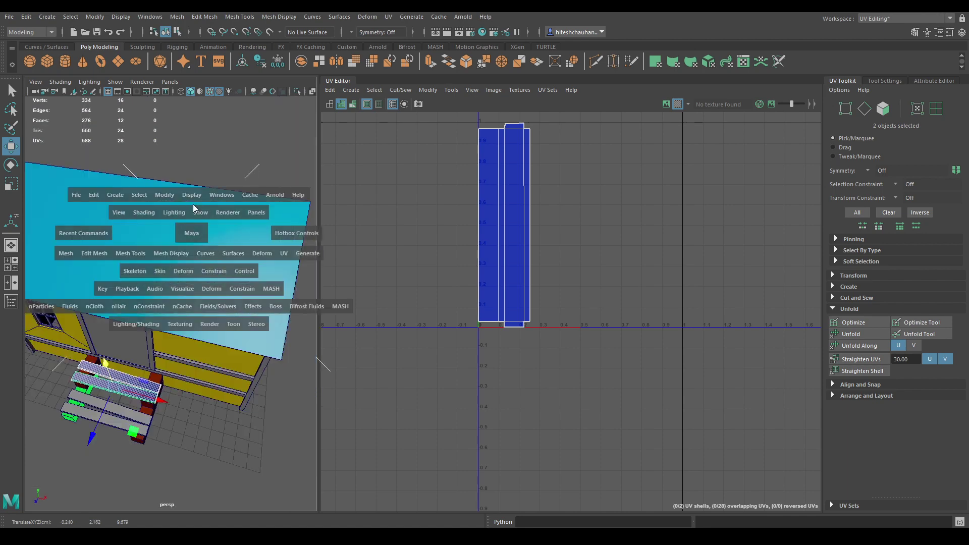
Try to rotate the two upper step planks slightly, and clear the selection.
alt+middle_drag(163, 331, 227, 302)
scroll(222, 330, up, 5)
key(e)
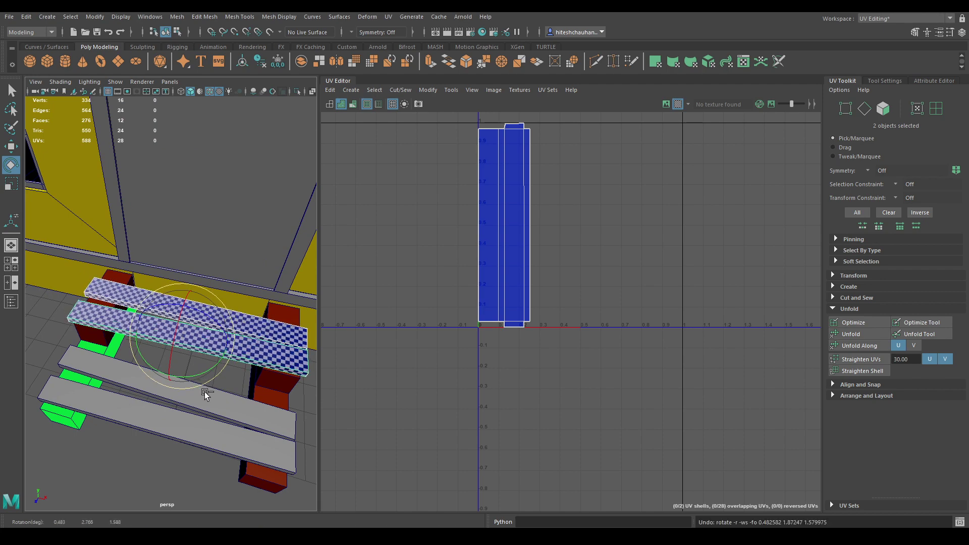
alt+drag(205, 386, 139, 231)
click(169, 228)
alt+drag(160, 293, 283, 268)
key(w)
alt+right_drag(283, 268, 144, 290)
right_drag(157, 256, 206, 232)
click(175, 362)
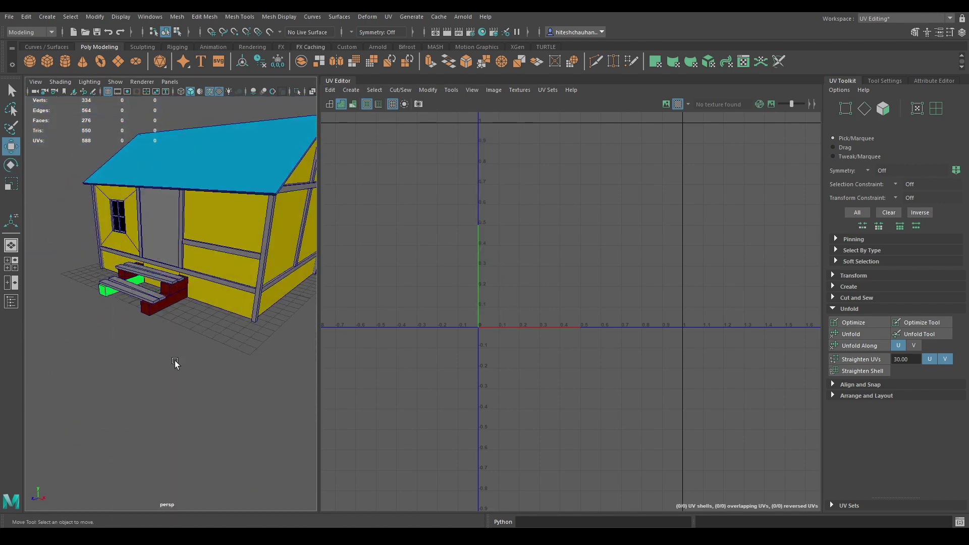
Select the front wall's beams and posts, the window frame, and the adjoining side wall's beams.
alt+right_drag(170, 343, 179, 362)
alt+middle_drag(273, 314, 234, 346)
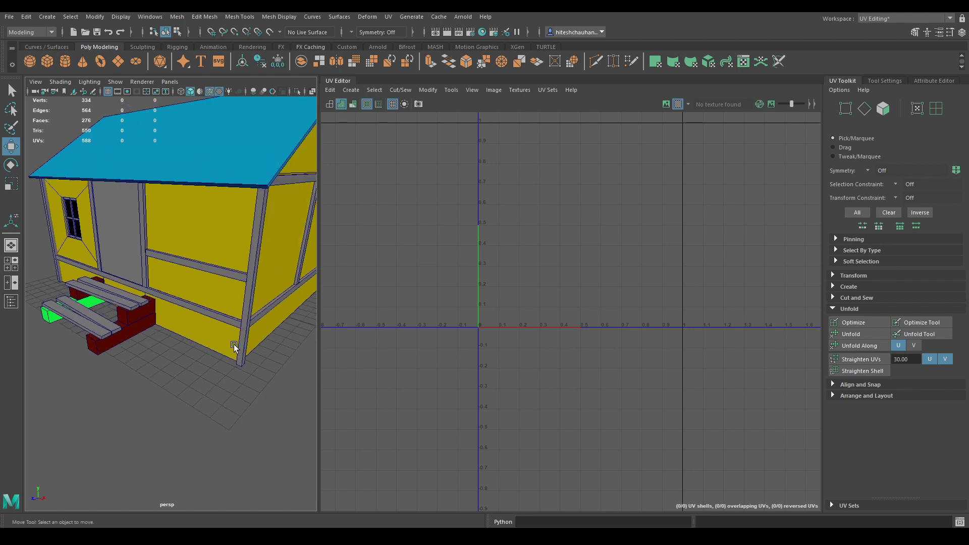
click(247, 322)
shift+click(217, 317)
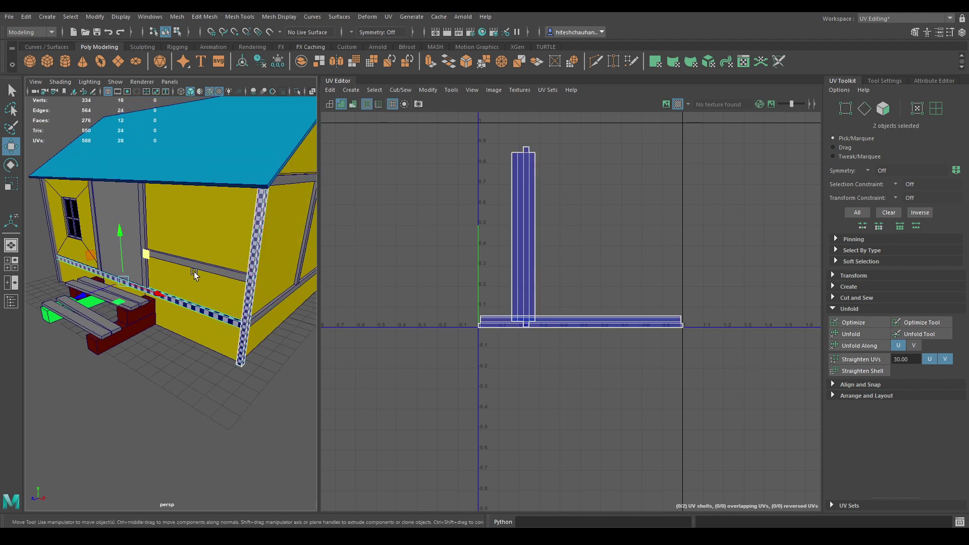
shift+click(194, 267)
shift+click(140, 230)
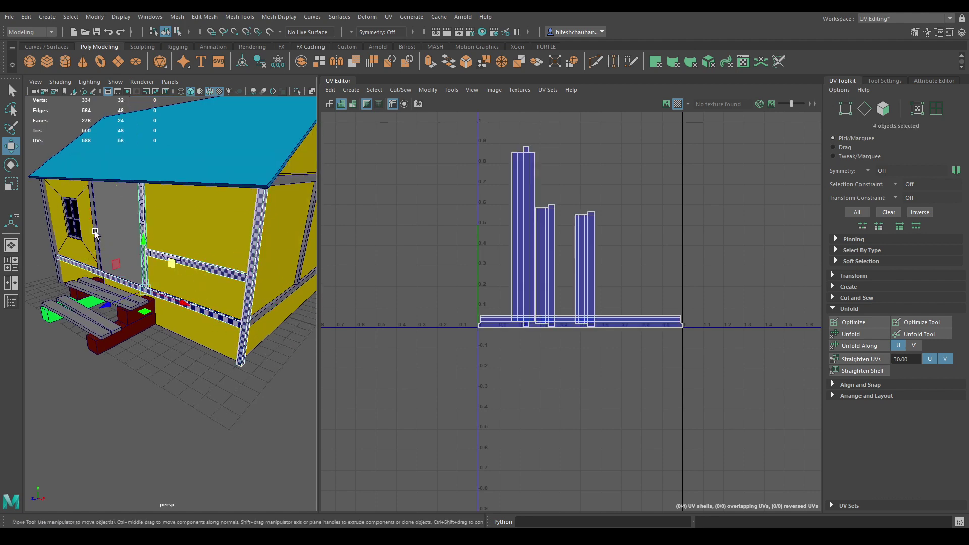
shift+click(95, 233)
shift+click(73, 220)
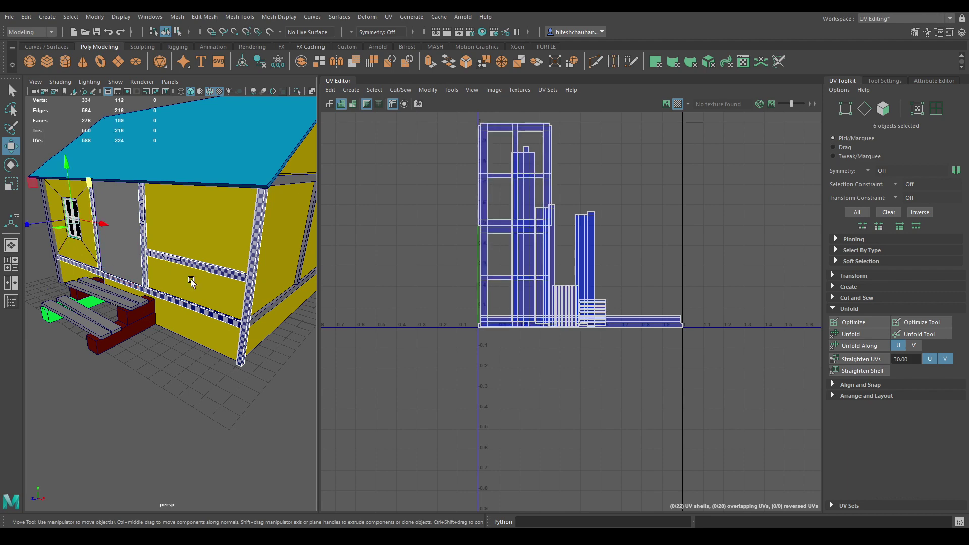
shift+click(292, 295)
shift+click(300, 262)
shift+click(290, 183)
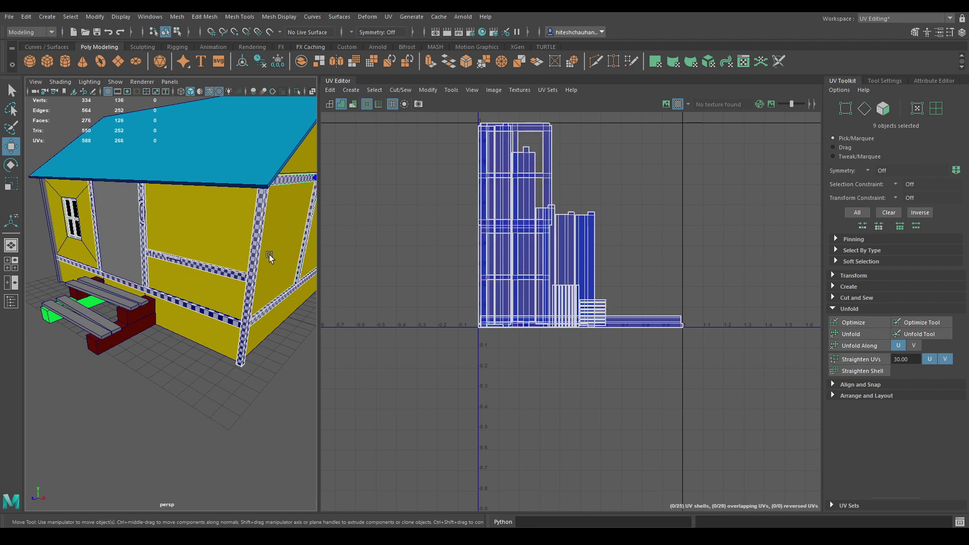
Add the gable beam, the remaining corner posts and the opposite side wall's beams to the selection.
alt+drag(268, 254, 191, 254)
shift+click(148, 145)
shift+click(288, 237)
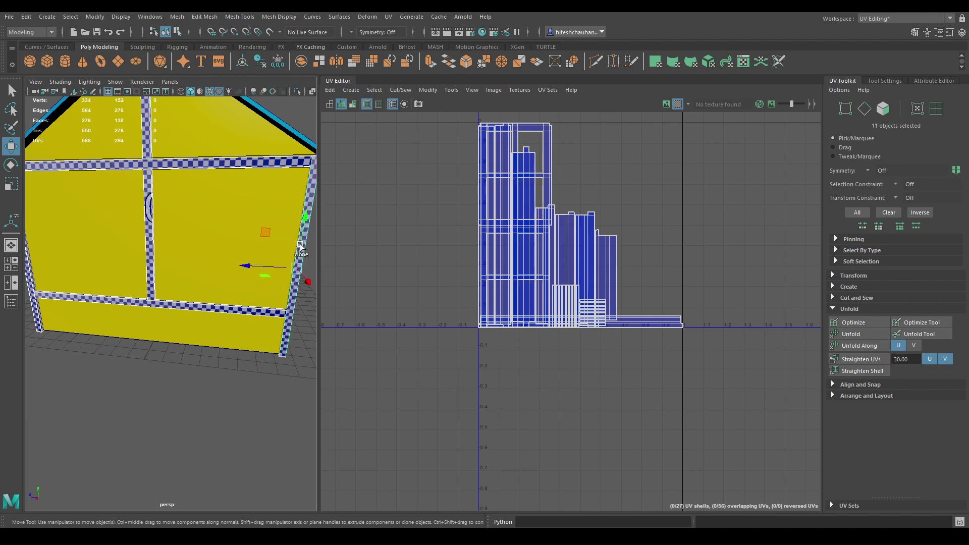
alt+drag(260, 271, 194, 279)
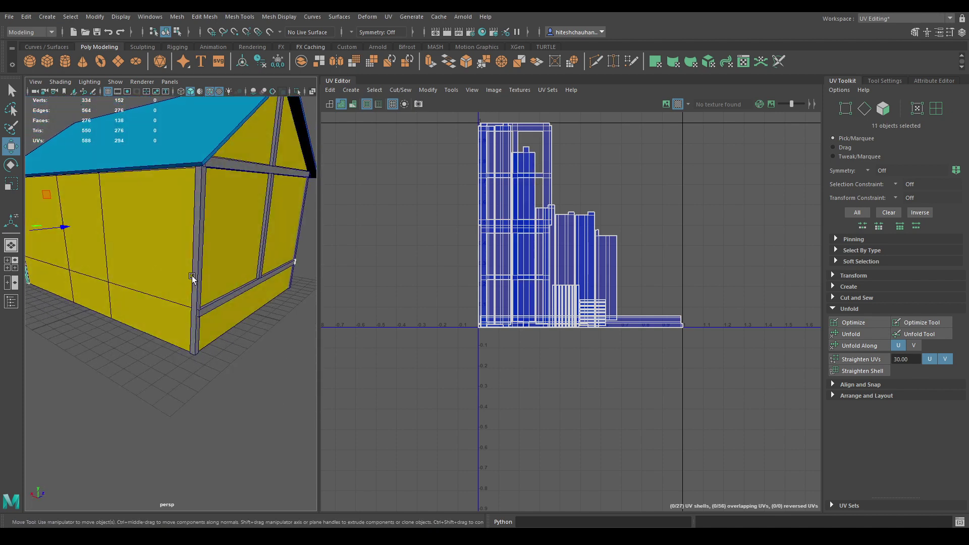
shift+click(196, 278)
shift+click(243, 286)
shift+click(266, 229)
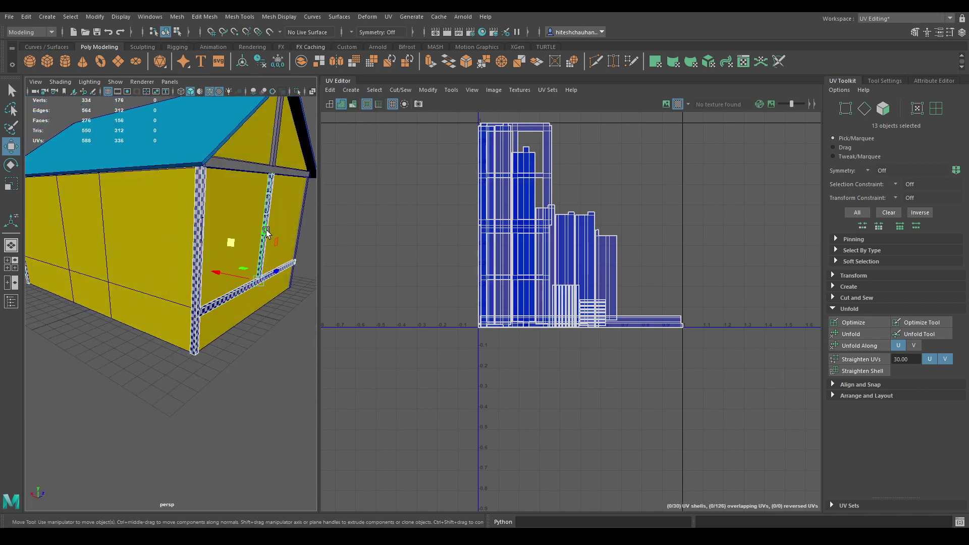
shift+click(266, 169)
shift+click(278, 168)
alt+drag(278, 169, 135, 231)
shift+click(145, 236)
Add the four step planks to the selection and combine all selected beams, window frame and planks into one mesh.
mouse_move(267, 298)
alt+mouse_down()
mouse_move(193, 340)
mouse_move(201, 323)
alt+mouse_up()
shift+click(189, 356)
shift+click(201, 345)
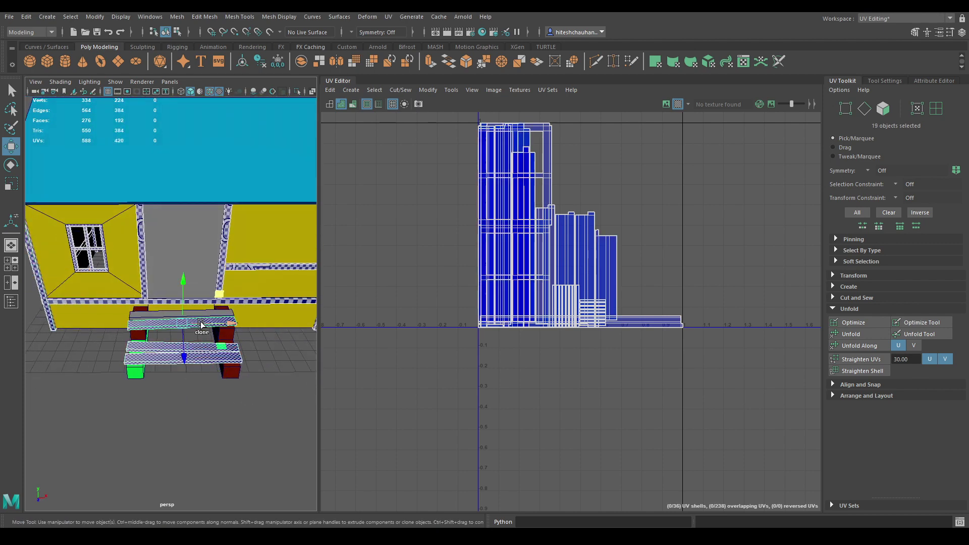
shift+click(203, 316)
shift+right_drag(217, 267, 217, 357)
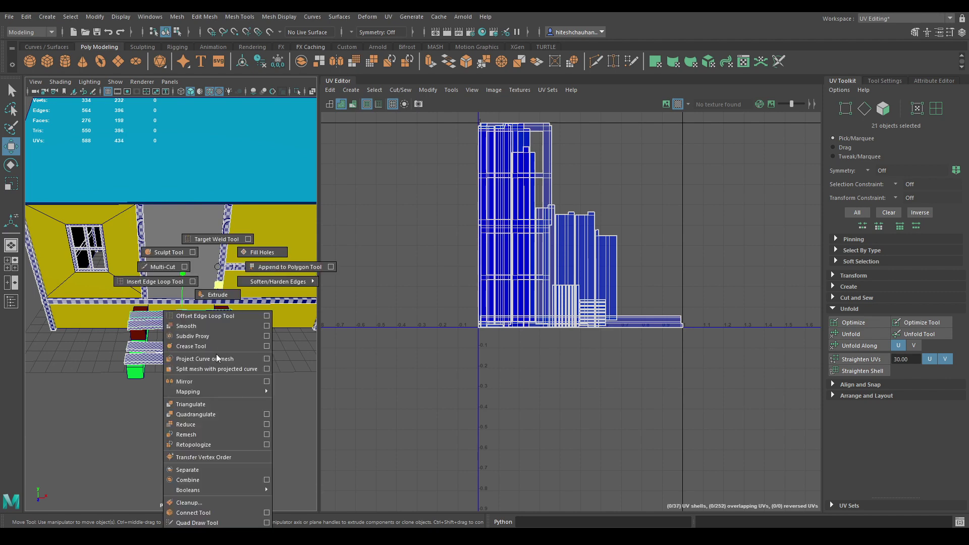
shift+right_drag(205, 472, 206, 479)
Select all UV shells of the combined wooden mesh and lay them out without overlaps in the UV tile.
right_click(529, 267)
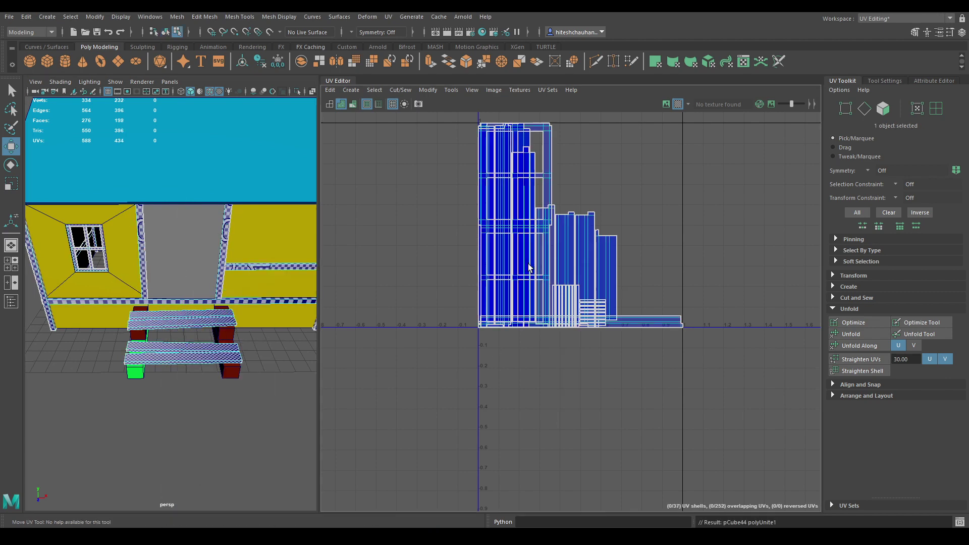
drag(444, 116, 879, 467)
shift+right_click(726, 159)
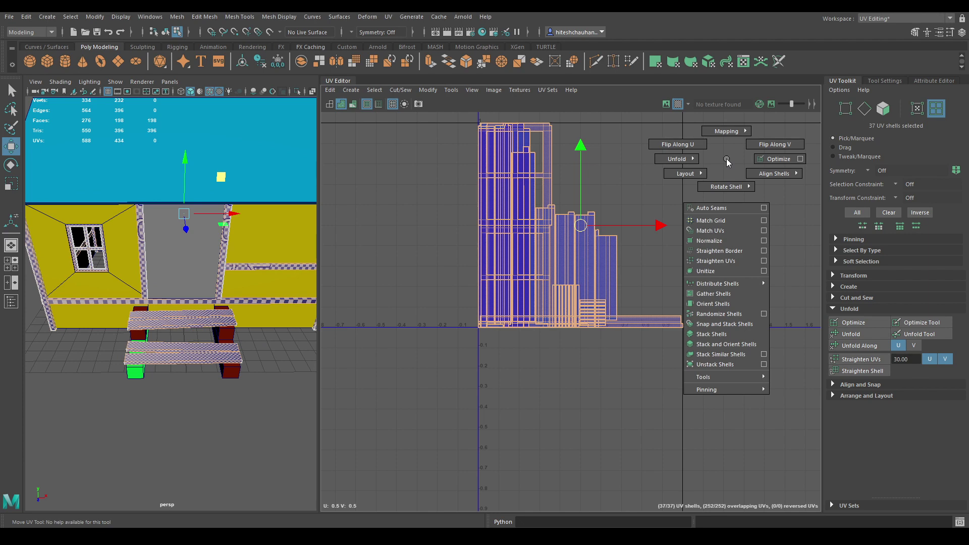
shift+right_drag(727, 159, 634, 195)
alt+right_drag(598, 234, 624, 339)
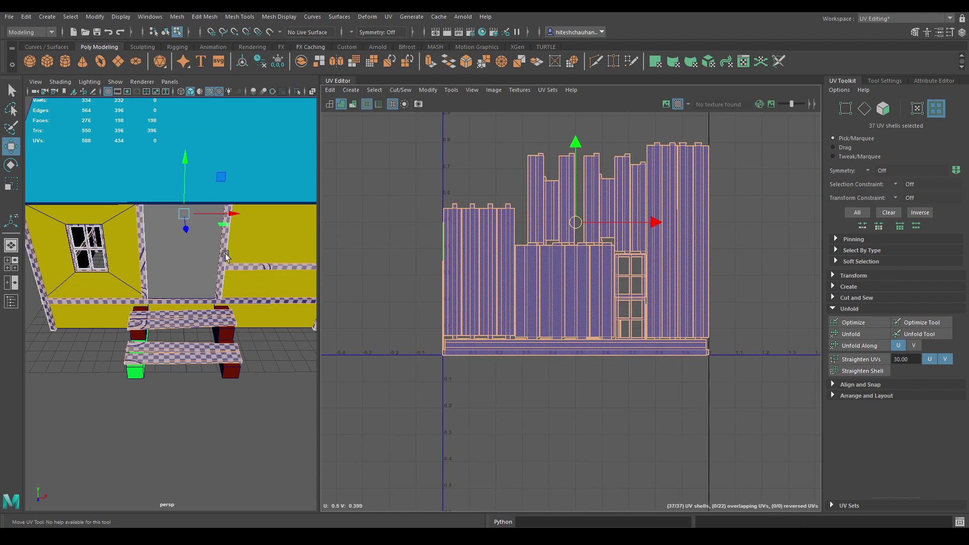
Return to object mode and assign a new Blinn material to the combined beams, window frame and planks.
right_drag(193, 241, 237, 220)
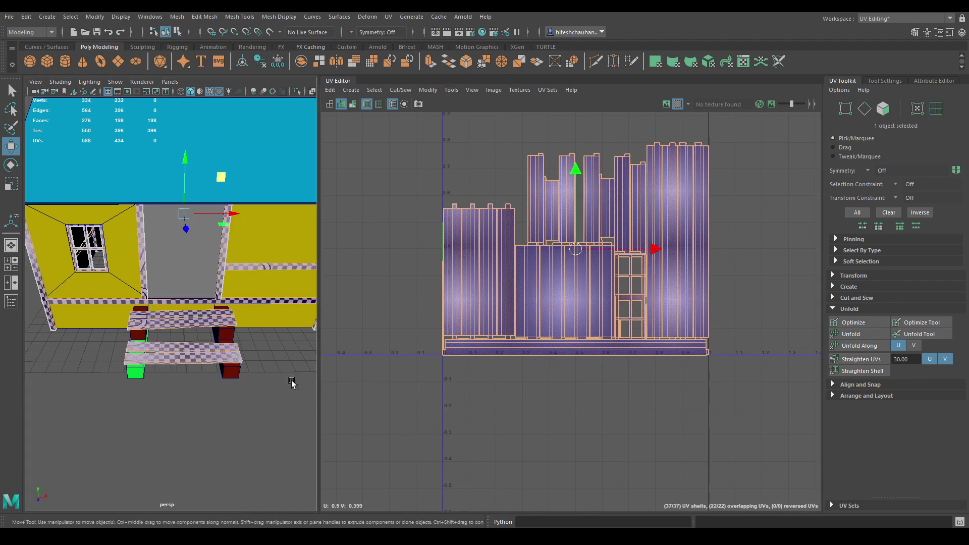
click(289, 380)
alt+right_drag(290, 380, 265, 341)
alt+drag(264, 341, 174, 302)
click(153, 278)
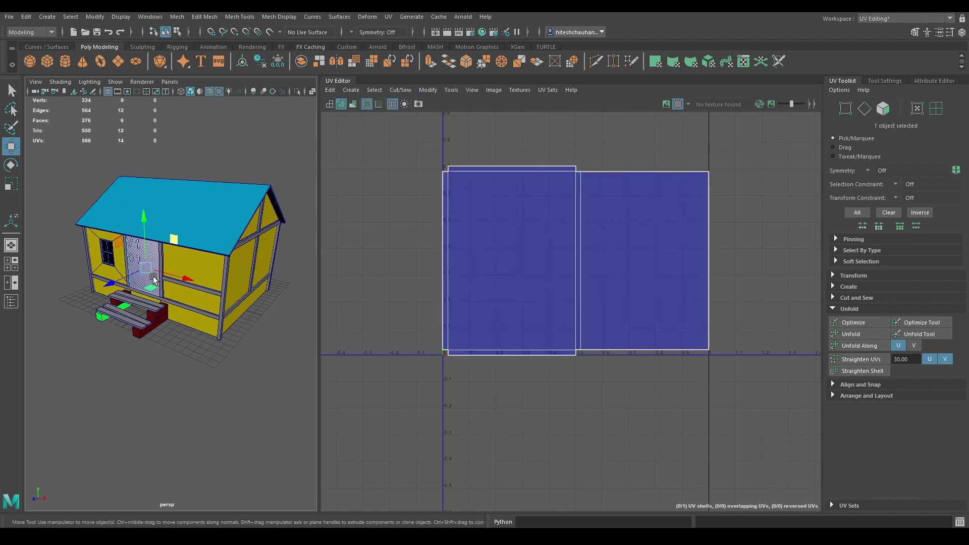
click(143, 301)
right_drag(143, 302, 161, 525)
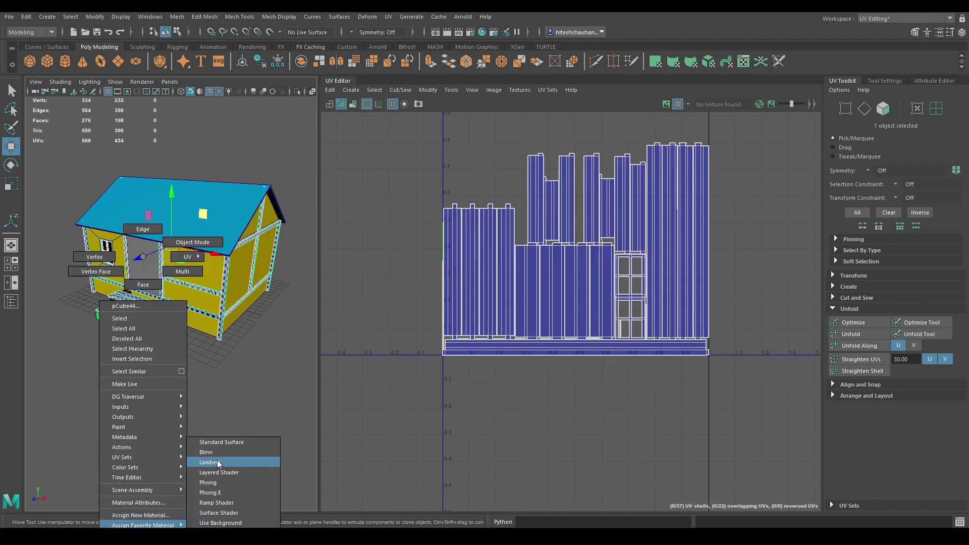
right_drag(218, 464, 207, 452)
Colour the wooden parts' Blinn material bright green, rename it, and clear the selection in object mode.
click(960, 108)
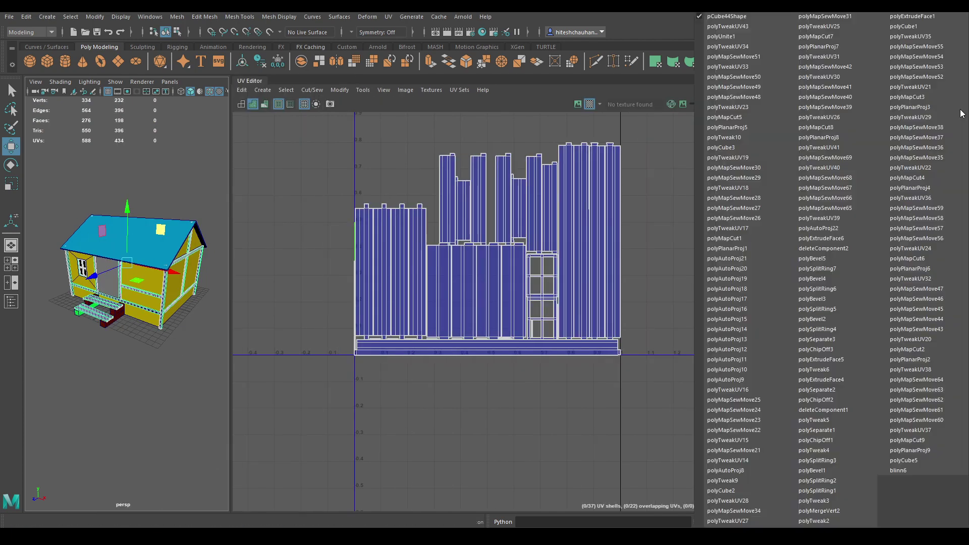
click(893, 470)
click(835, 221)
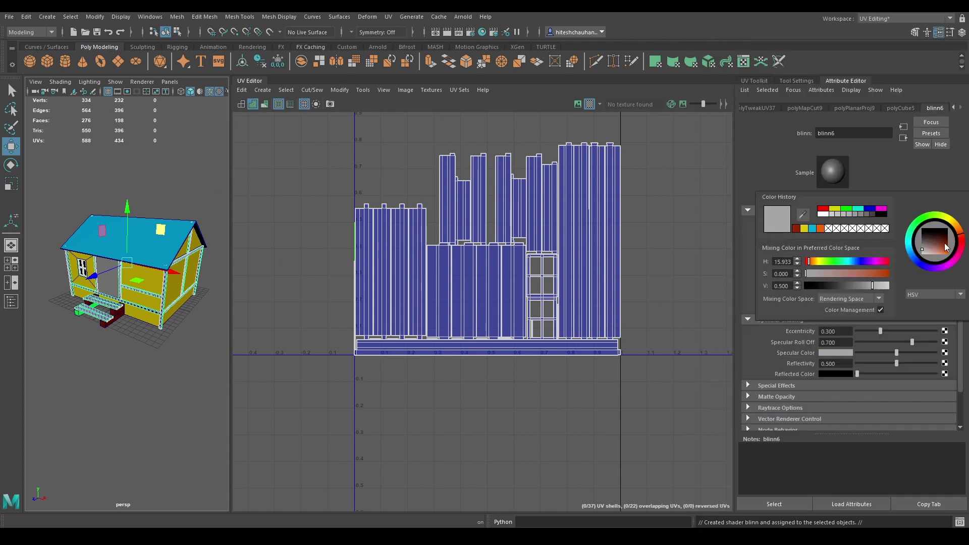
click(947, 255)
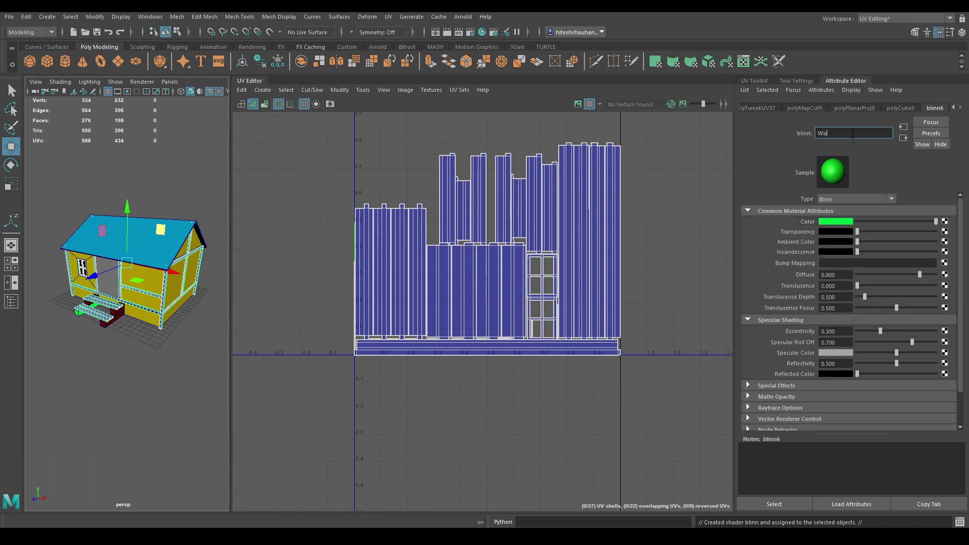
right_drag(80, 257, 126, 243)
click(128, 376)
Select the four stair support blocks under the planks and combine them into one mesh.
scroll(81, 304, up, 6)
alt+middle_drag(81, 303, 143, 343)
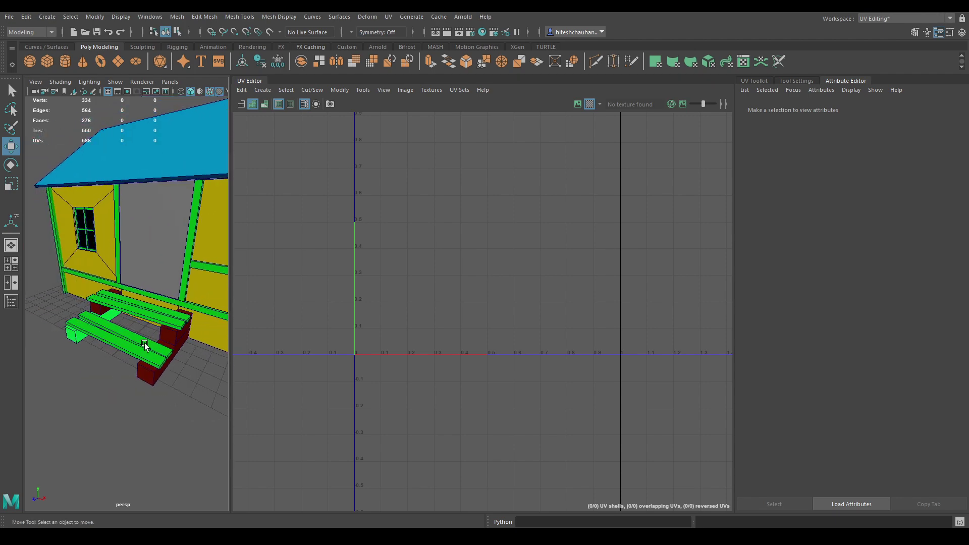
click(172, 339)
shift+click(151, 376)
shift+click(75, 335)
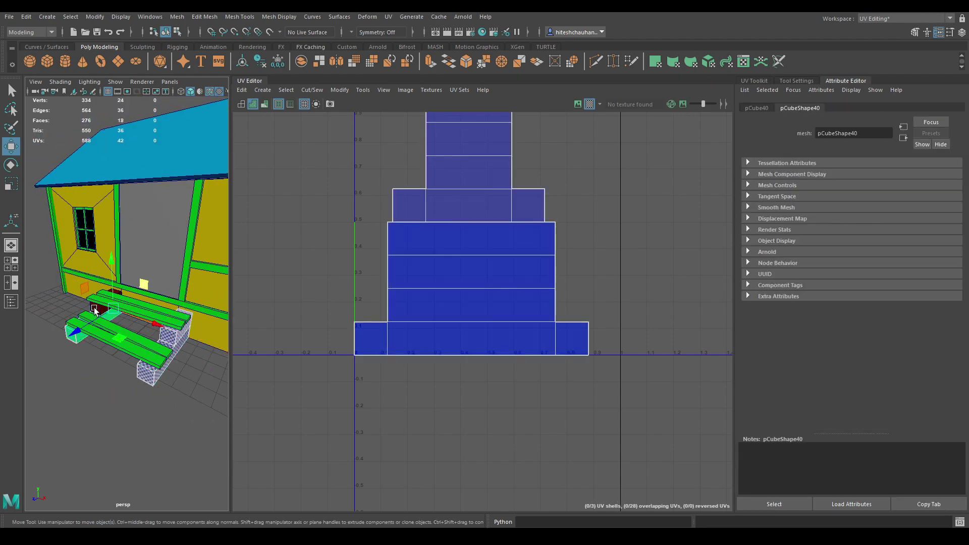
shift+click(100, 324)
shift+right_drag(89, 316, 96, 475)
Select all UV shells of the combined stair supports and lay them out in the UV tile.
right_drag(511, 241, 480, 229)
drag(301, 227, 475, 277)
shift+right_drag(610, 185, 474, 234)
scroll(474, 233, down, 1)
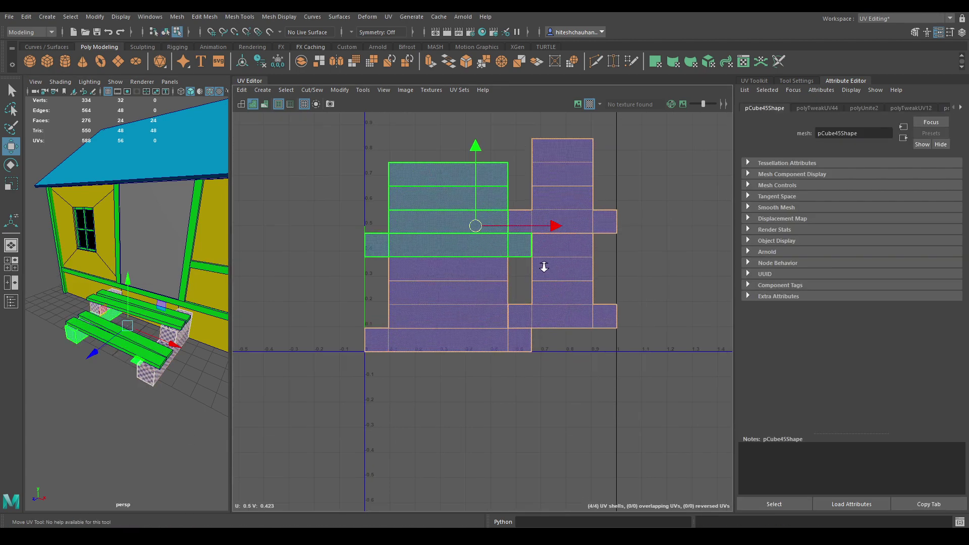
Assign a new Blinn material named Concrete to the stair supports, darken its grey colour, and deselect the mesh in object mode.
right_drag(151, 256, 198, 517)
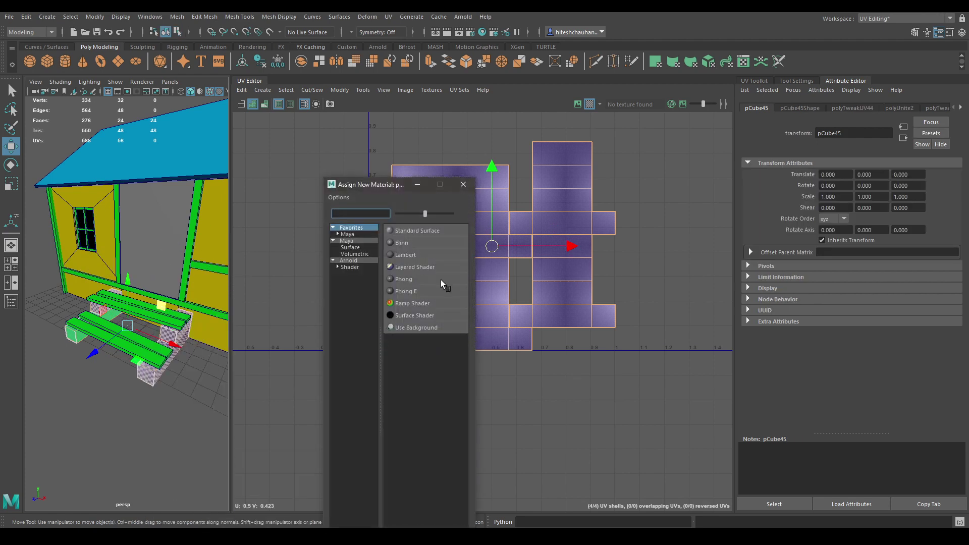
click(412, 243)
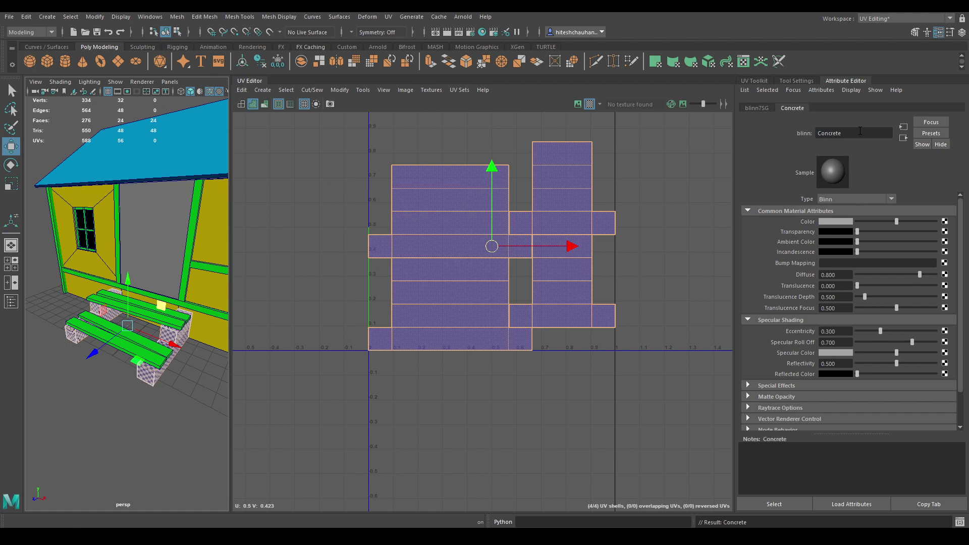
click(840, 222)
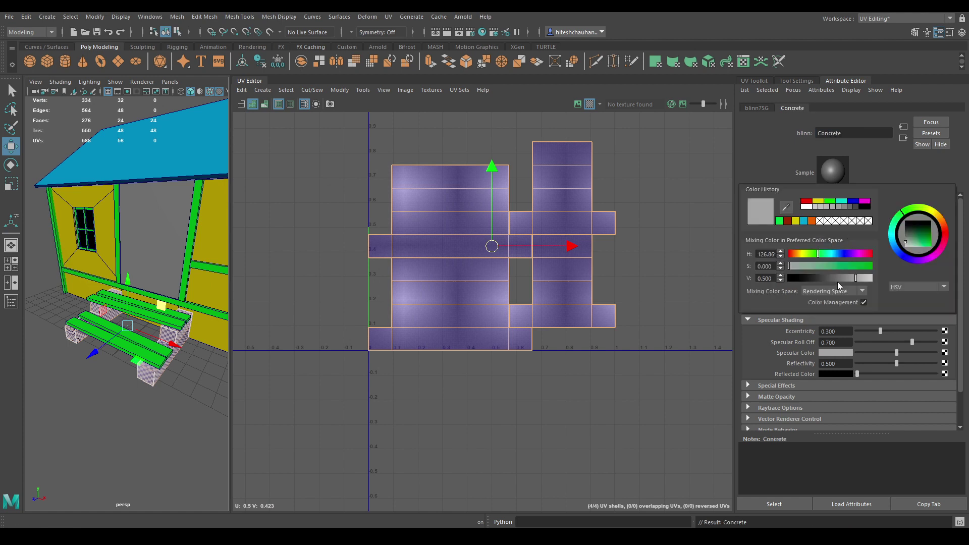
click(838, 280)
right_drag(166, 256, 210, 289)
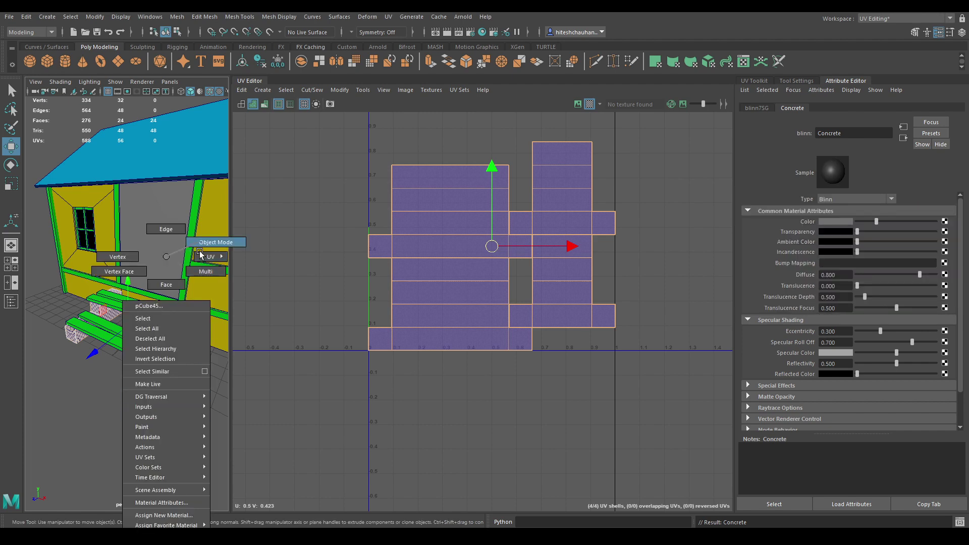
right_drag(199, 251, 216, 243)
click(202, 416)
Examine the house's wall mesh from several sides together with its UV layout.
alt+right_drag(202, 415, 159, 363)
alt+drag(160, 363, 139, 337)
alt+right_drag(139, 337, 193, 316)
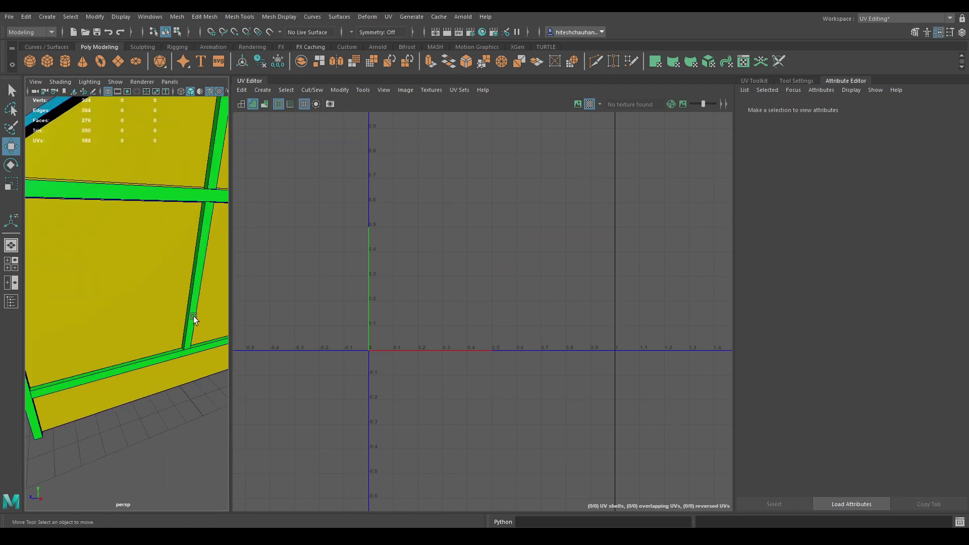
click(193, 315)
click(135, 301)
alt+right_drag(149, 354, 112, 325)
alt+drag(112, 326, 151, 297)
alt+right_drag(151, 298, 164, 292)
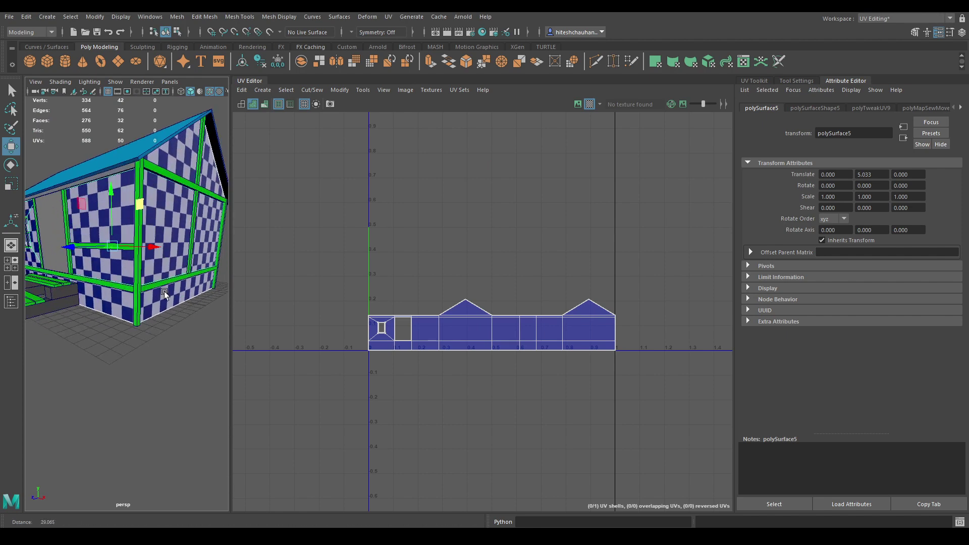
scroll(164, 292, down, 5)
click(222, 207)
mouse_move(158, 248)
alt+mouse_down()
mouse_move(186, 259)
mouse_move(175, 241)
alt+mouse_up()
Cut the wall mesh's UVs along the full horizontal edge row just above the base of the walls.
click(166, 283)
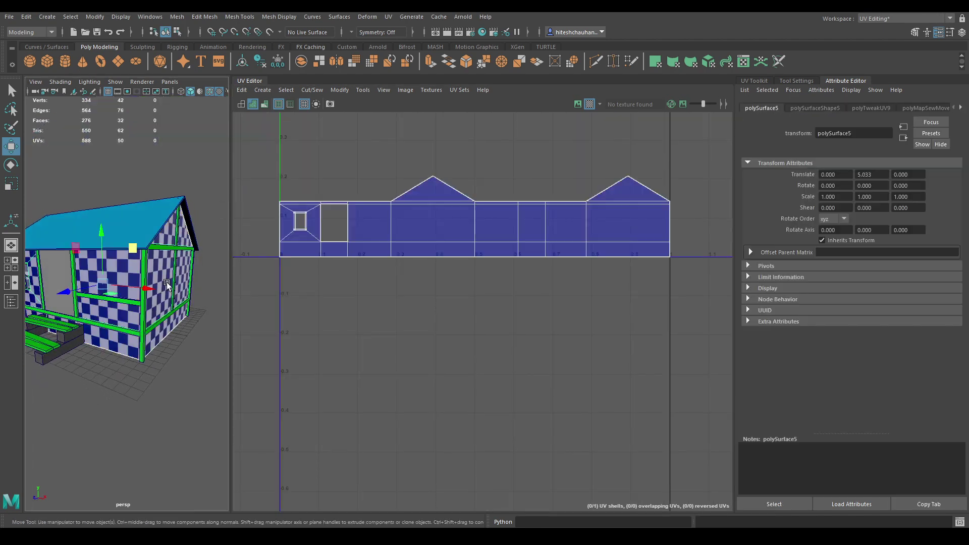
alt+drag(128, 273, 111, 270)
right_drag(462, 227, 458, 197)
scroll(469, 204, up, 3)
click(481, 264)
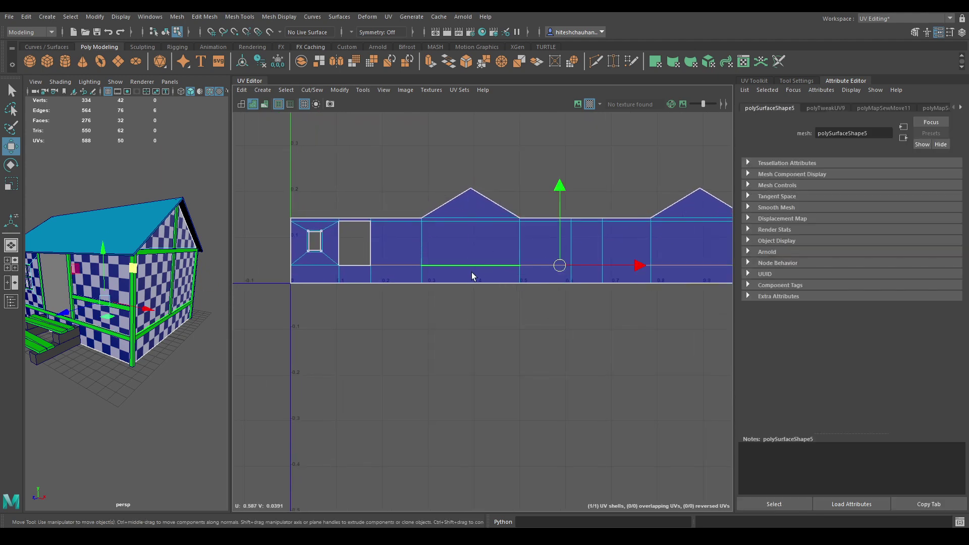
shift+click(379, 266)
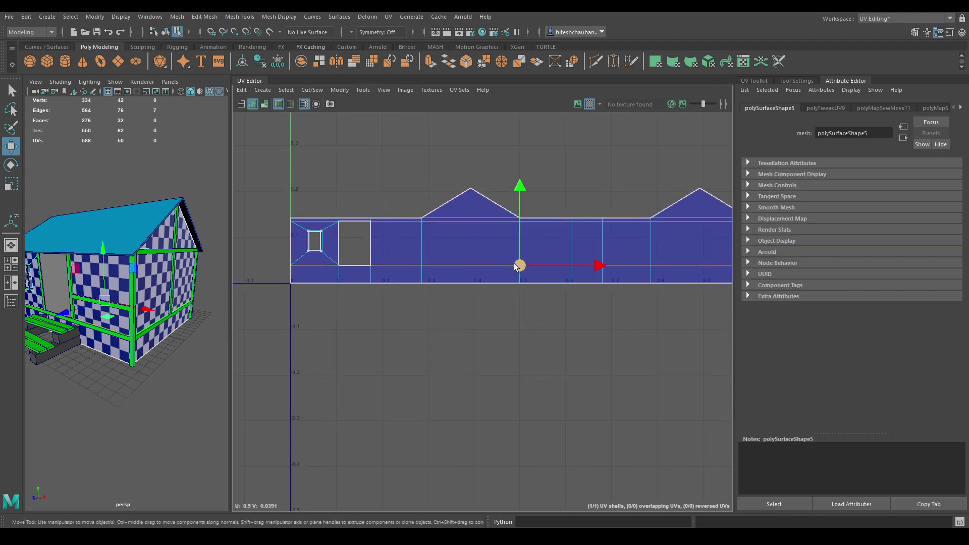
scroll(508, 260, down, 1)
shift+right_drag(525, 170, 487, 240)
Move the upper wall UV shell up, clear of the base strip, and nudge the base strip shell slightly upward.
scroll(514, 266, up, 3)
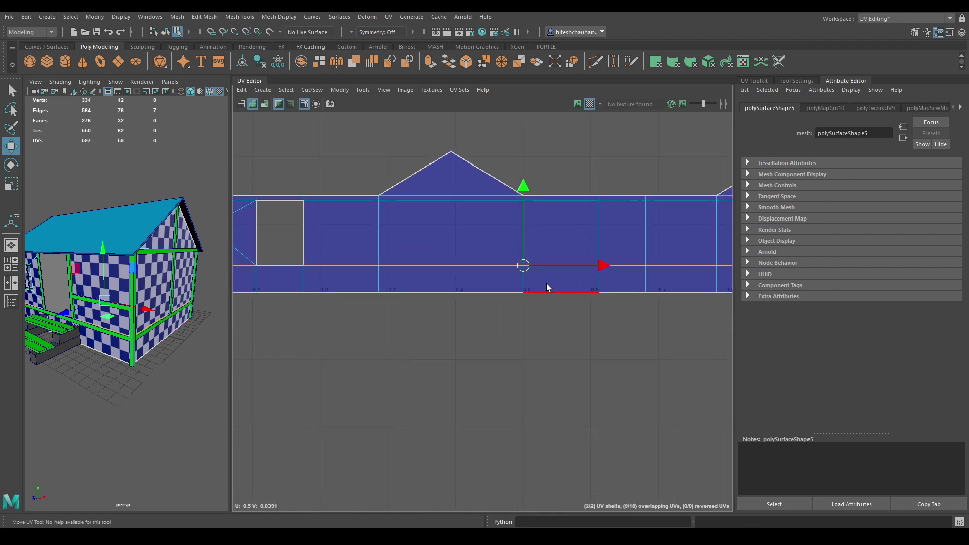
scroll(367, 294, up, 1)
right_drag(437, 262, 434, 270)
click(464, 220)
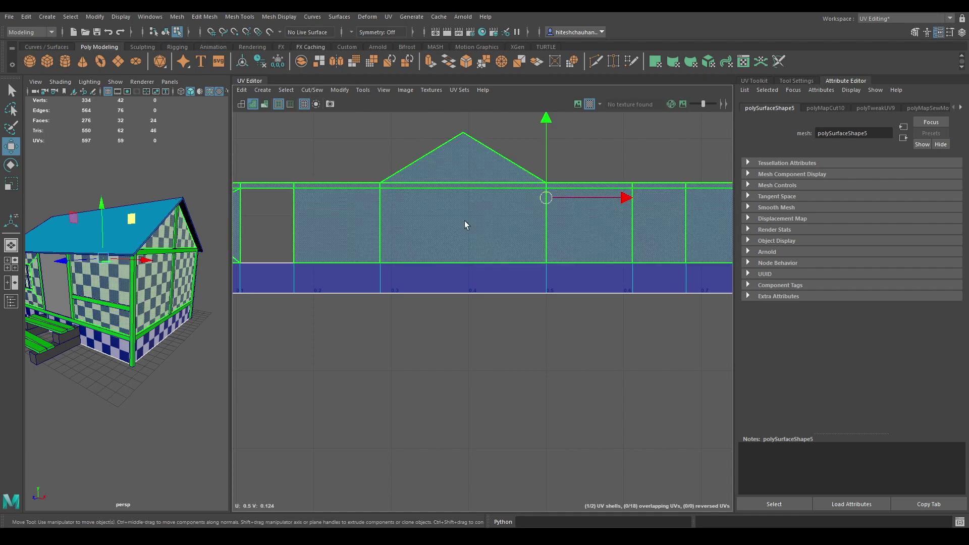
drag(547, 118, 547, 64)
click(526, 266)
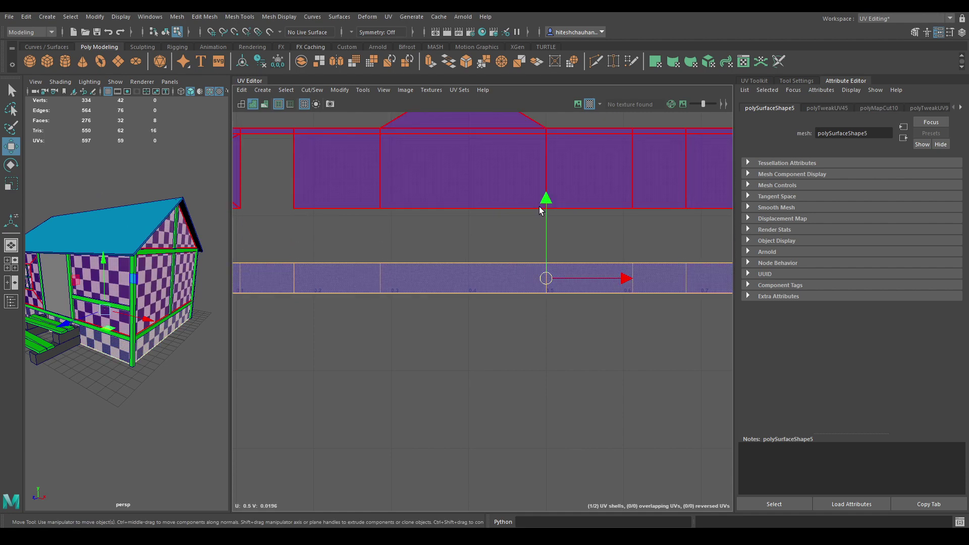
mouse_move(539, 211)
mouse_down()
mouse_move(539, 173)
mouse_move(538, 209)
mouse_up()
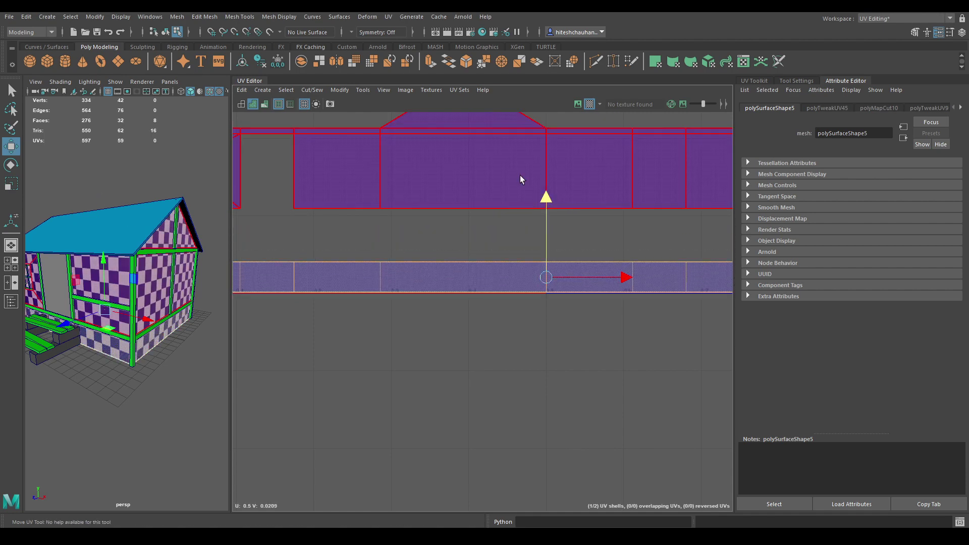
Move the upper wall UV shell down to just above the base strip shell and return the mesh to object mode.
click(521, 180)
drag(546, 123, 546, 170)
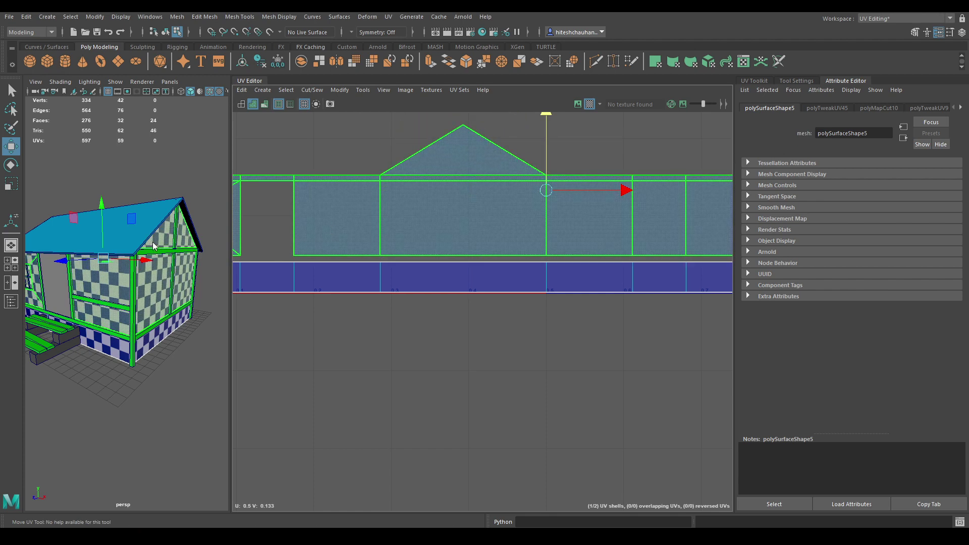
right_drag(153, 246, 197, 222)
Examine the house from several sides, checking the roof and wooden frame meshes together with their UVs.
scroll(181, 357, down, 4)
alt+drag(179, 373, 83, 381)
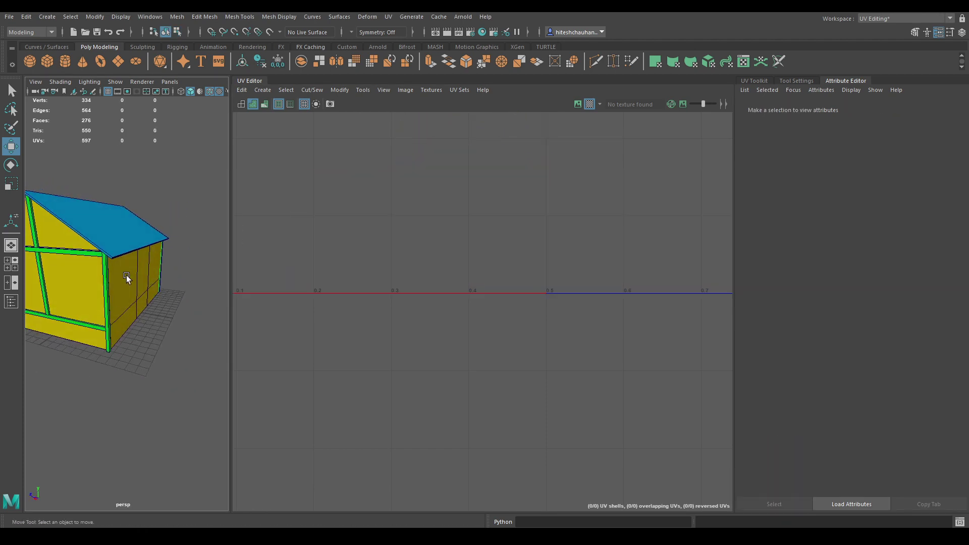
click(126, 275)
alt+drag(127, 303, 173, 339)
click(154, 235)
click(144, 243)
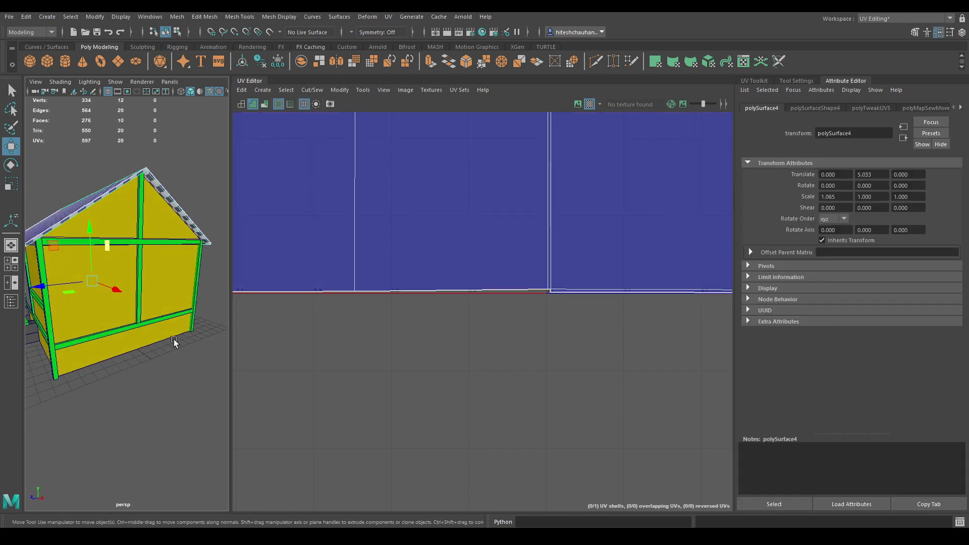
scroll(171, 337, down, 4)
click(153, 314)
alt+drag(106, 341, 178, 335)
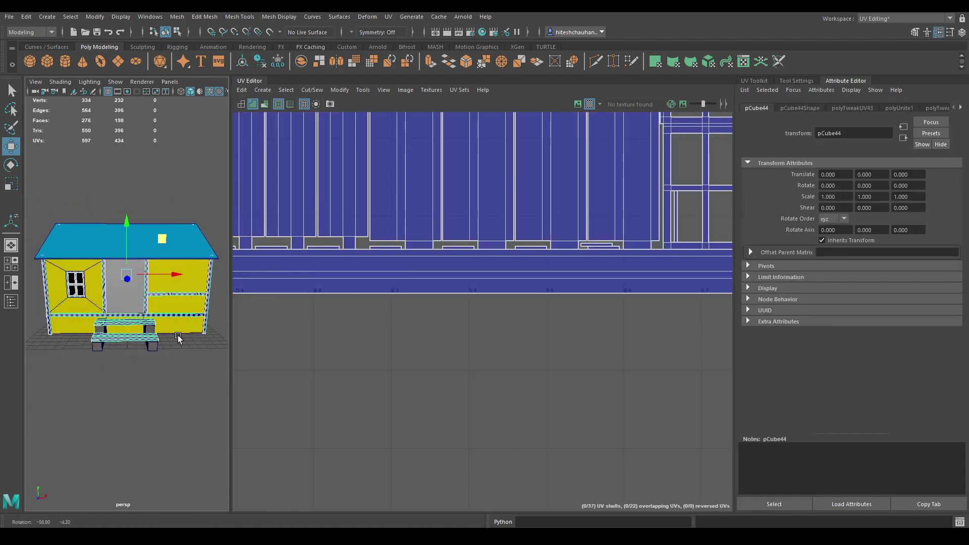
Assign a new Blinn material named Door to the house's door.
click(127, 306)
alt+drag(189, 303, 98, 314)
right_drag(99, 314, 161, 456)
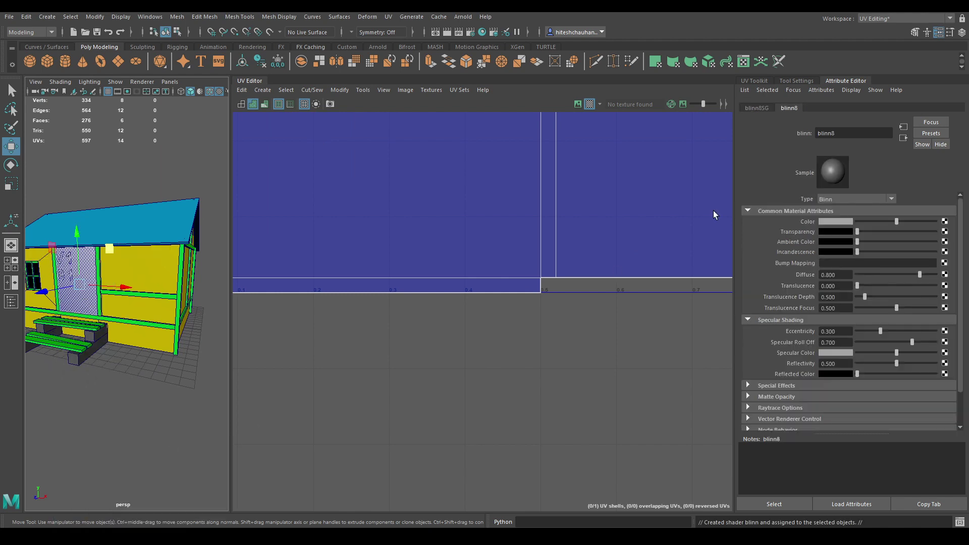
double_click(846, 135)
text(Doo)
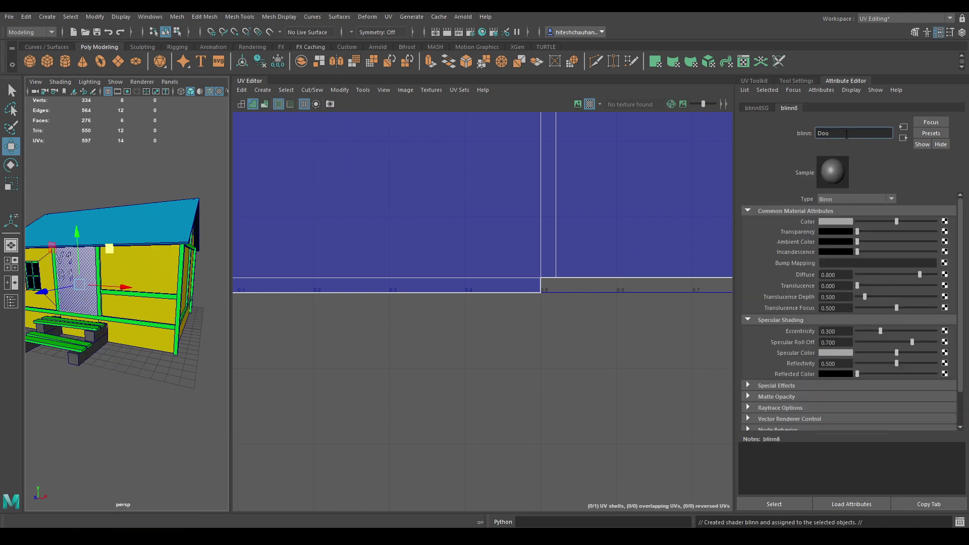
text(r)
key(Return)
Set the Door material's colour to a saturated cyan with hue 200.76, and deselect the door in object mode.
click(838, 223)
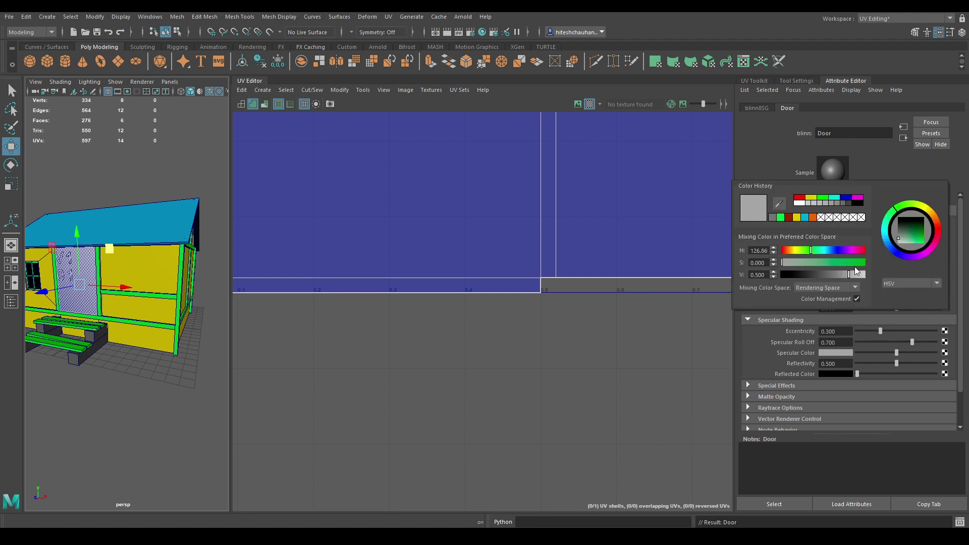
click(828, 250)
drag(829, 263, 866, 262)
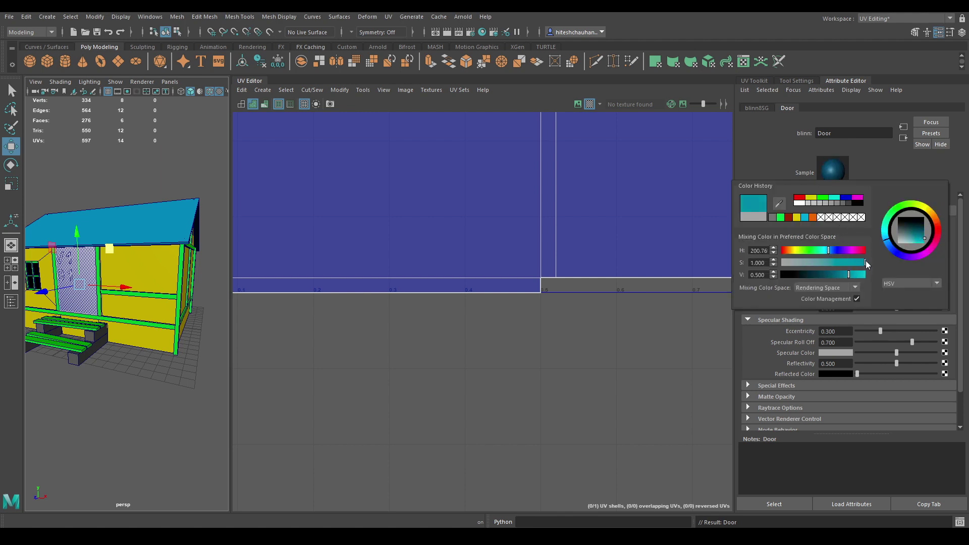
drag(923, 238, 924, 241)
right_drag(141, 214, 193, 186)
click(193, 186)
Combine the grey beam beneath the roof edge with the wooden frame mesh.
alt+drag(186, 221, 156, 198)
scroll(156, 199, down, 4)
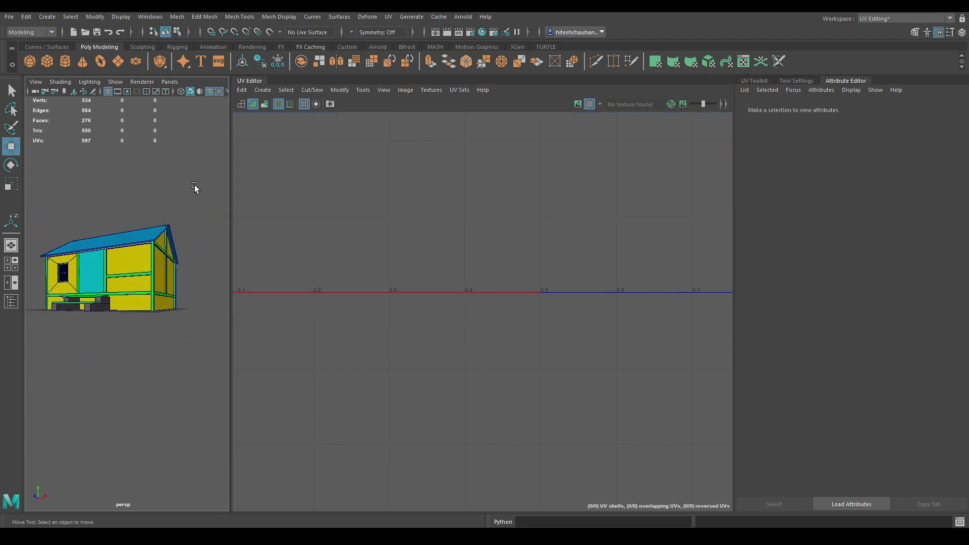
scroll(184, 225, up, 5)
alt+drag(166, 248, 174, 207)
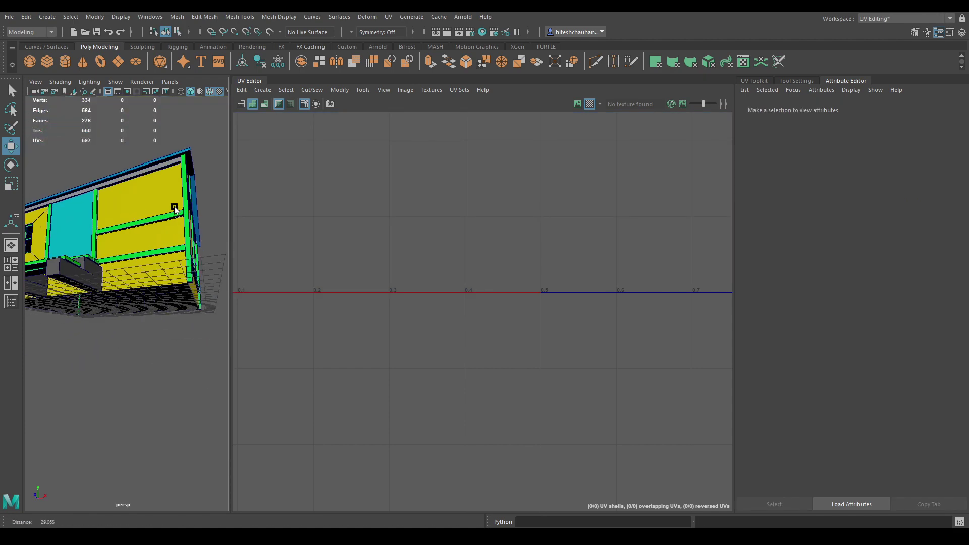
click(168, 165)
click(182, 174)
right_drag(183, 174, 234, 160)
shift+right_drag(177, 191, 164, 406)
scroll(444, 350, down, 2)
Lay out all UVs of the combined wooden mesh, and deselect it in object mode.
right_drag(467, 237, 423, 227)
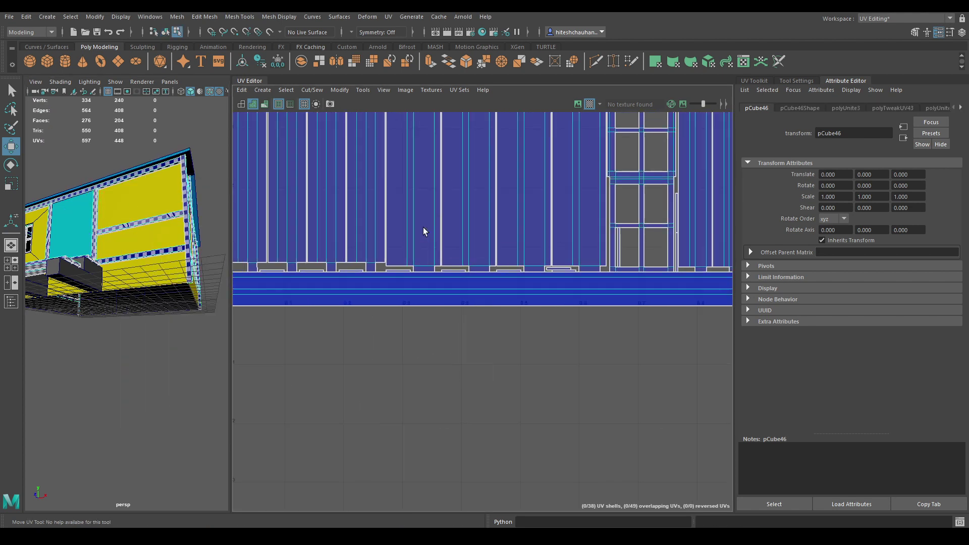
scroll(493, 384, down, 4)
drag(678, 408, 319, 86)
shift+right_drag(510, 205, 396, 229)
right_drag(170, 216, 214, 192)
click(214, 190)
Delete the construction history of all the house's meshes and deselect them.
scroll(176, 250, up, 5)
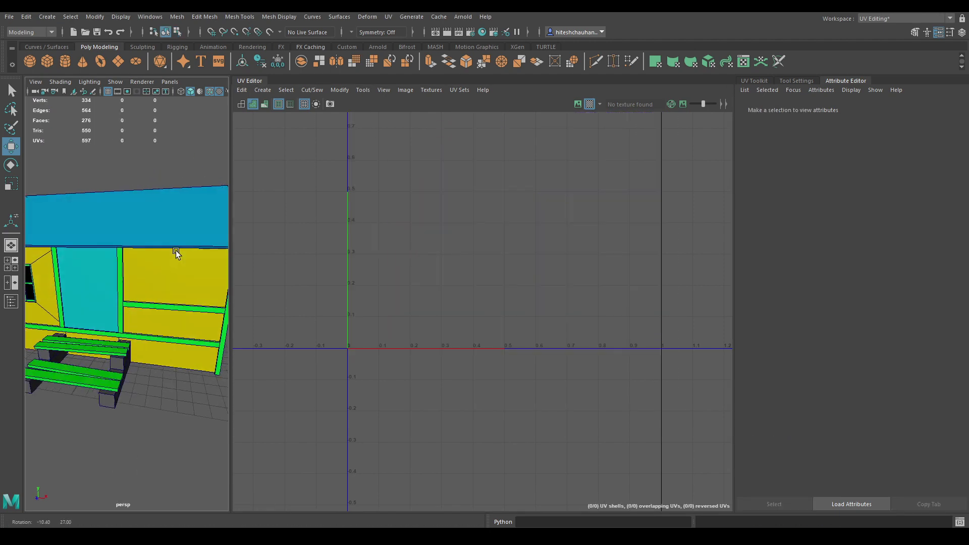
click(119, 294)
scroll(141, 348, down, 5)
drag(220, 369, 109, 207)
click(26, 17)
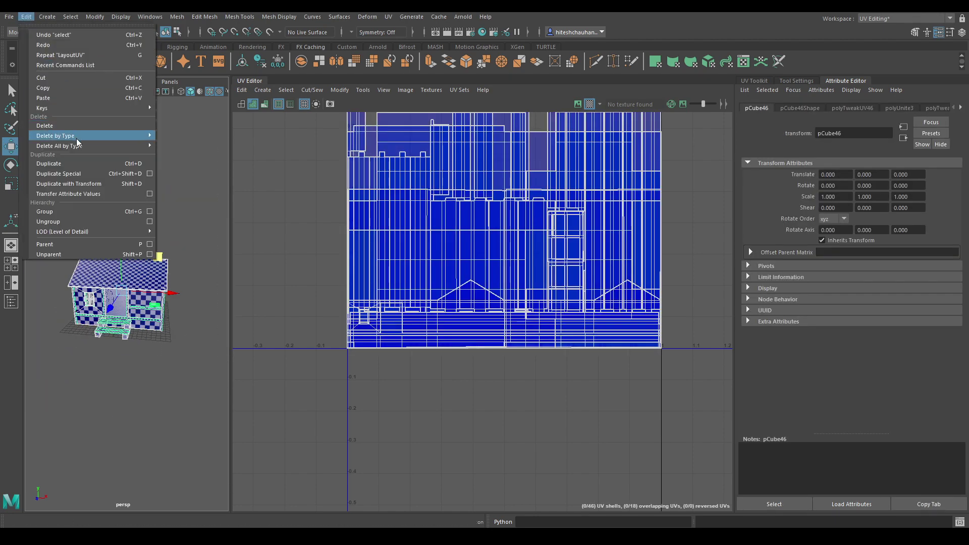
mouse_move(77, 136)
click(217, 140)
alt+drag(173, 205, 169, 184)
click(198, 182)
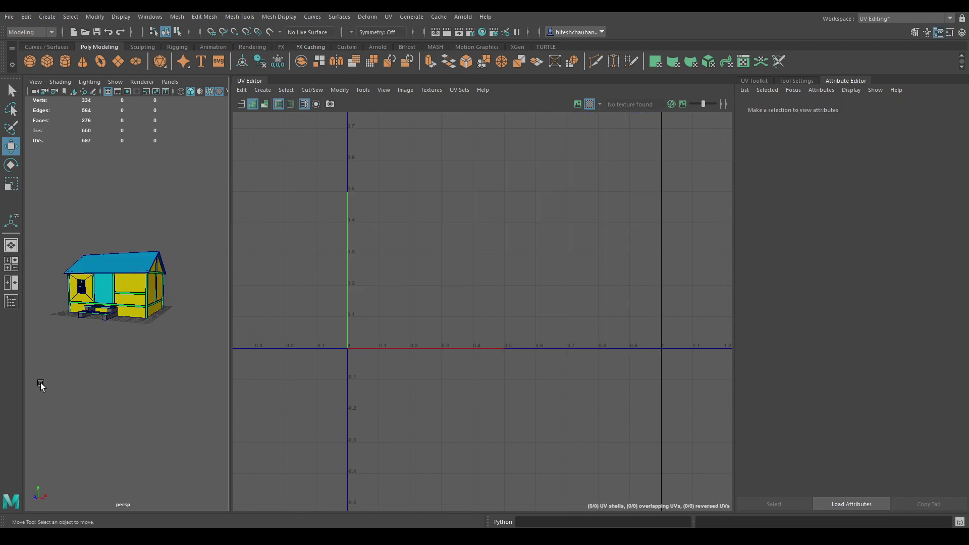
Export all selected house meshes as an OBJ named Medieval Environment in the project's scenes folder, replacing the existing file.
drag(41, 383, 131, 283)
scroll(109, 340, up, 5)
scroll(109, 339, up, 2)
alt+middle_drag(109, 339, 146, 365)
scroll(145, 365, down, 2)
alt+drag(132, 354, 128, 304)
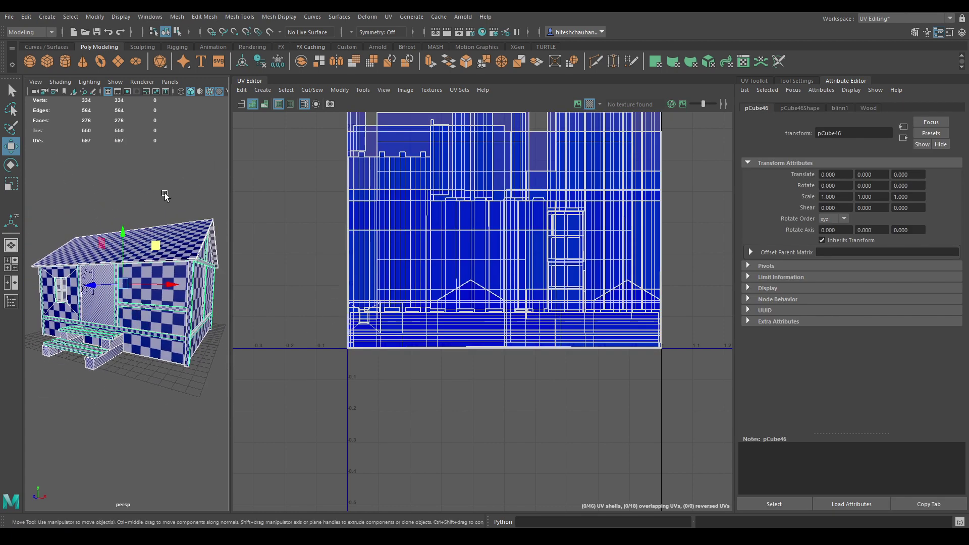
drag(31, 192, 314, 421)
click(9, 16)
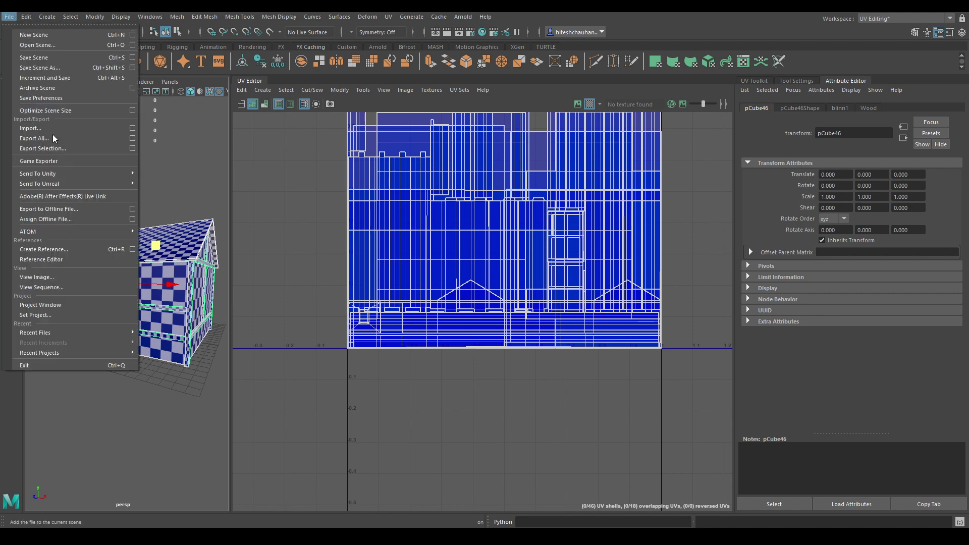
click(55, 149)
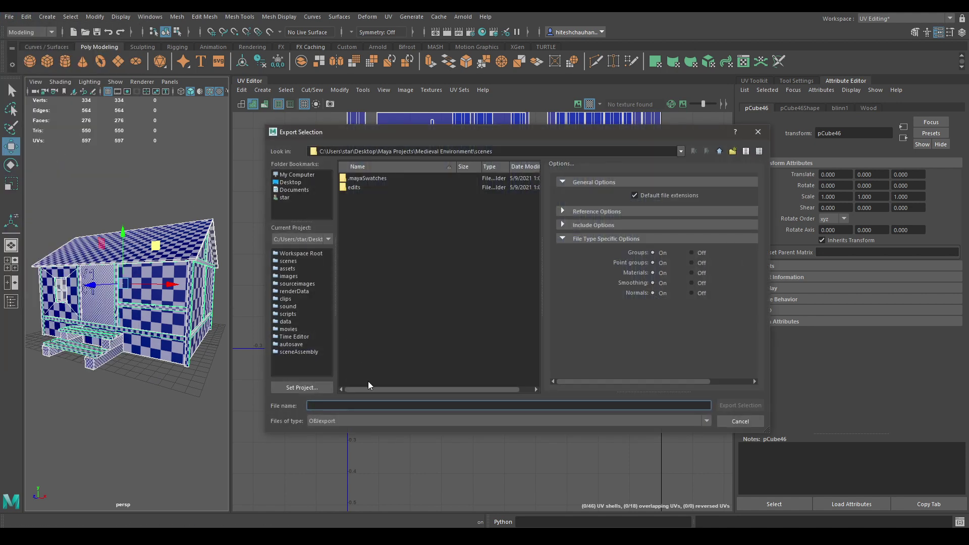
text(Med)
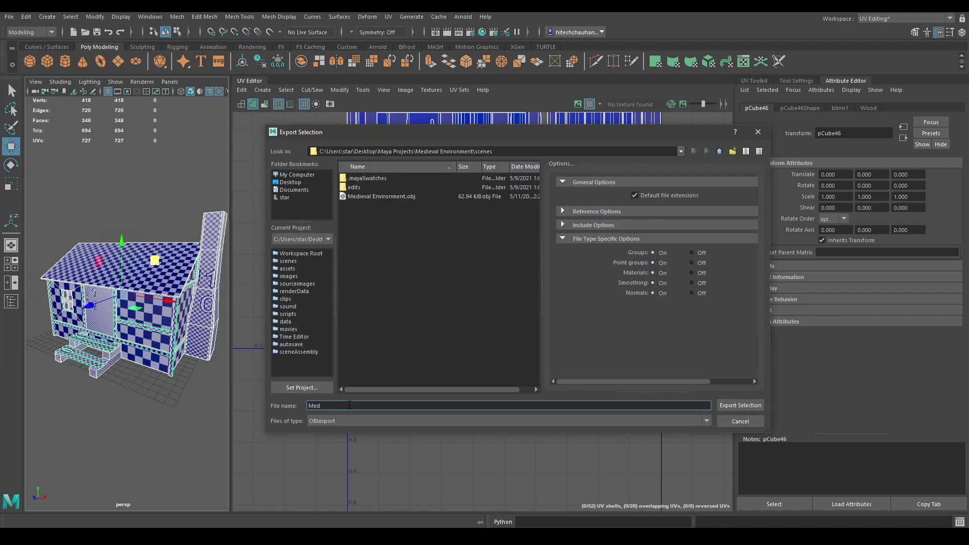
text(ieval Environment)
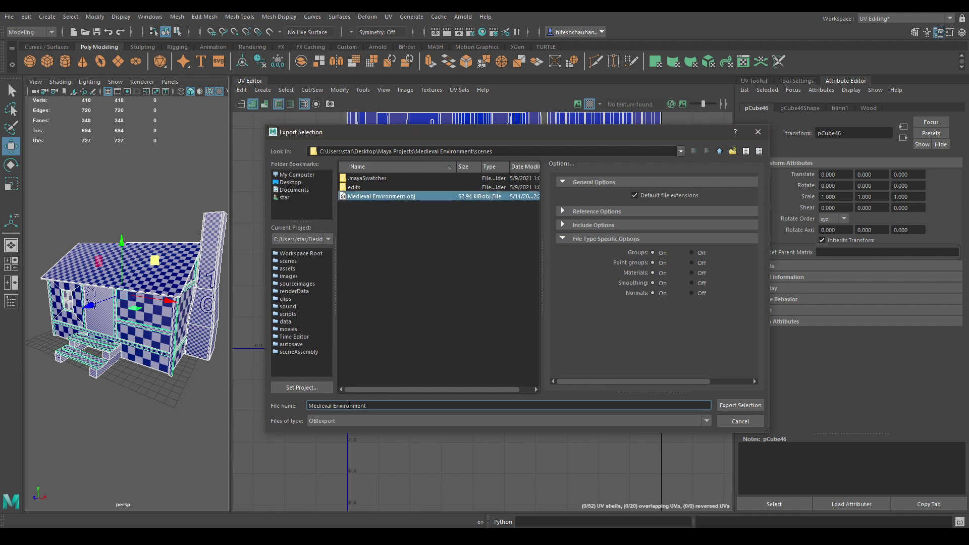
click(740, 405)
click(497, 297)
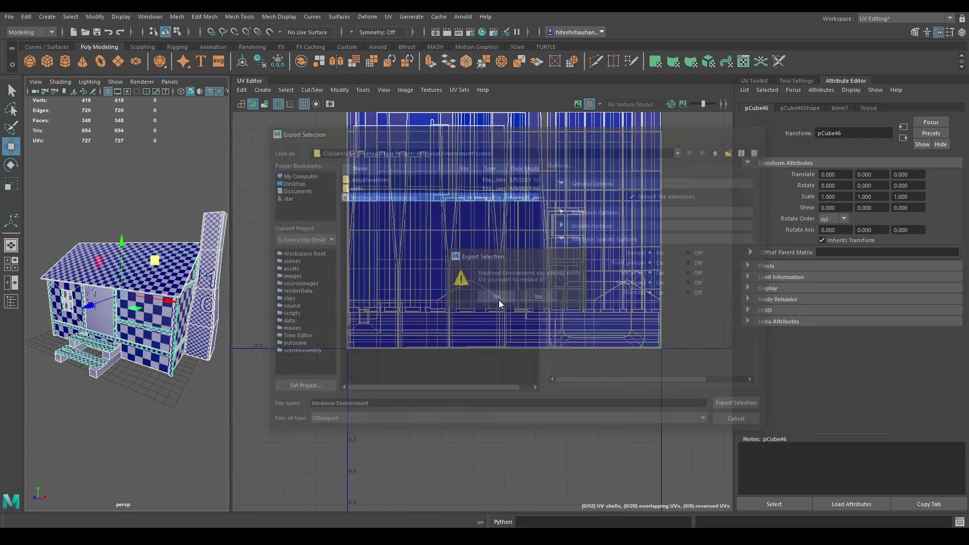
Deselect the model in object mode and examine the house with its chimney from different angles.
right_click(136, 225)
right_drag(165, 224, 183, 212)
click(183, 215)
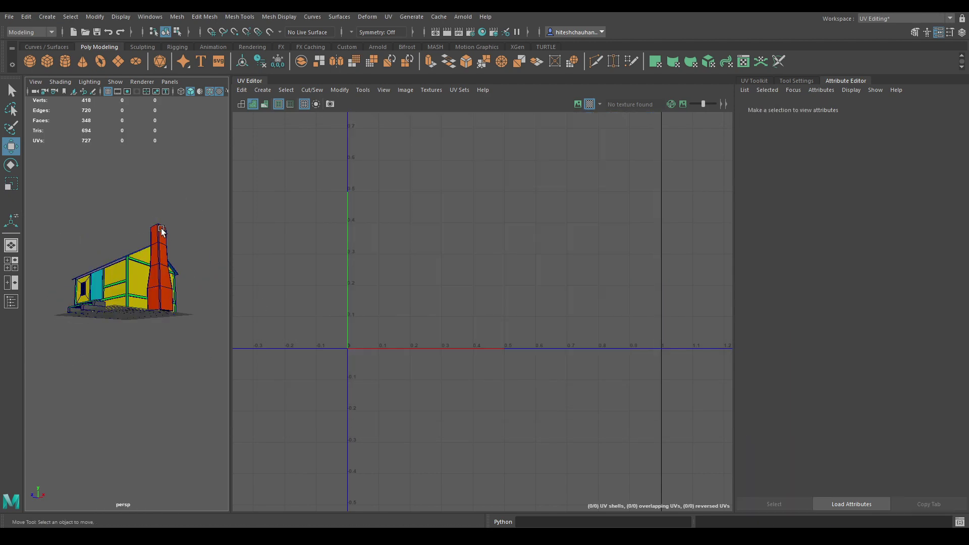
alt+drag(162, 230, 164, 266)
scroll(167, 270, up, 4)
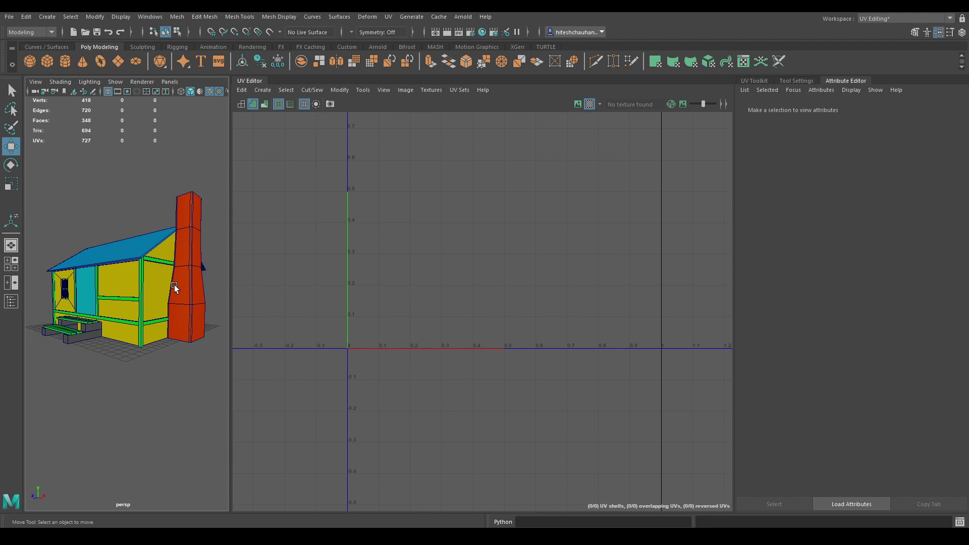
alt+right_drag(174, 285, 167, 264)
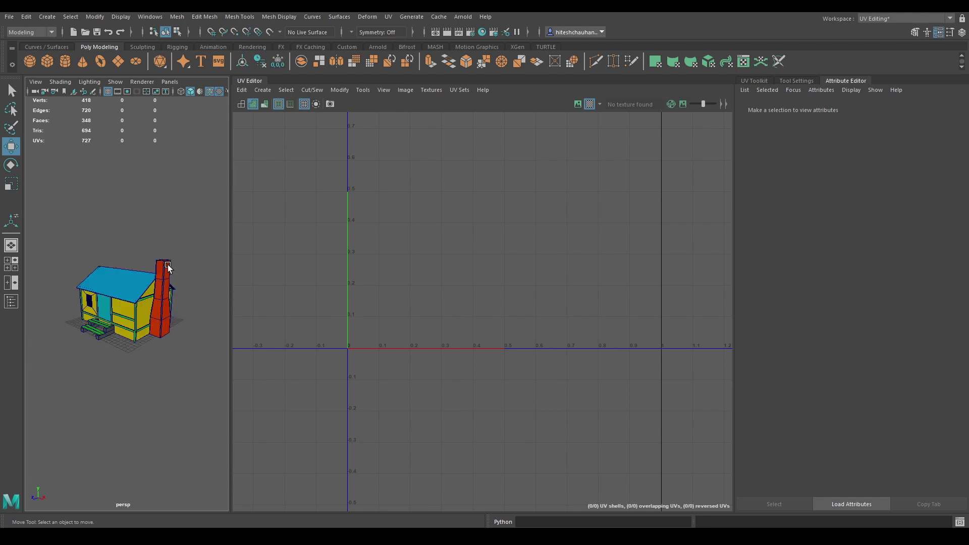